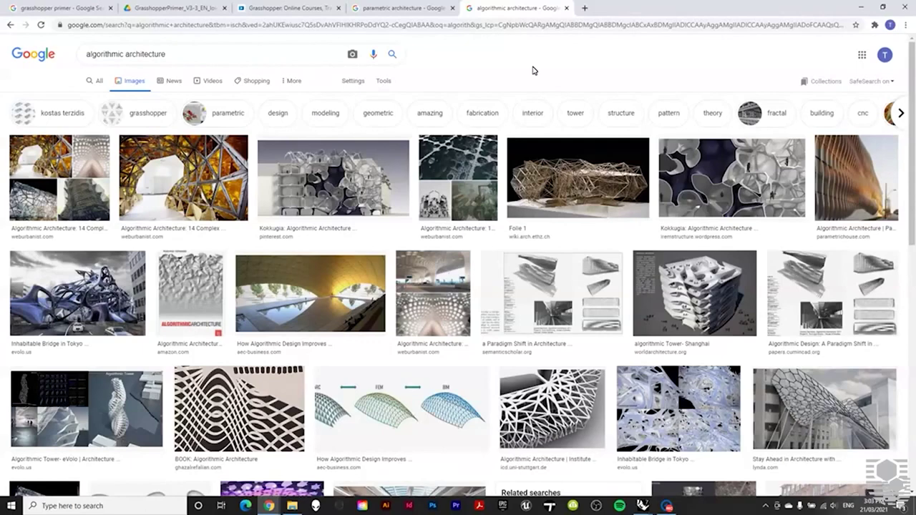
Browse the parametric architecture image results for example projects.
left_click(402, 9)
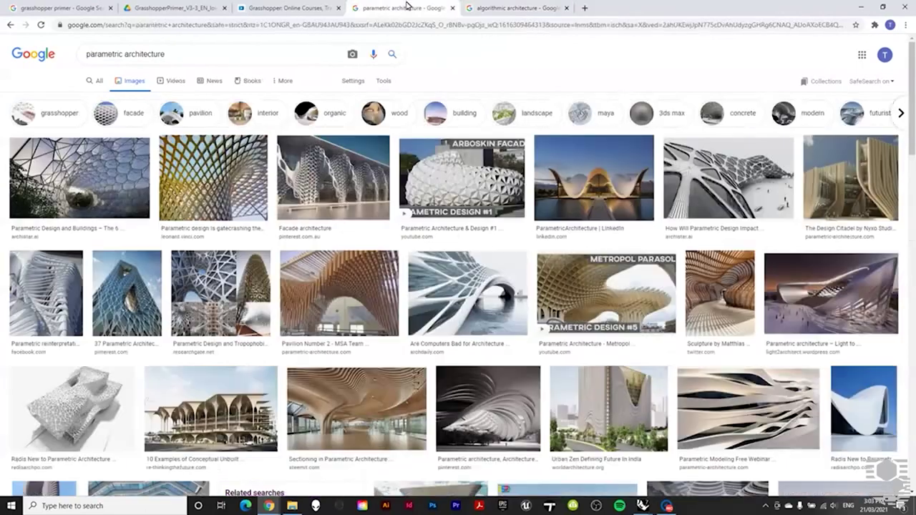
scroll(411, 242, "down", 1)
scroll(411, 242, "down", 3)
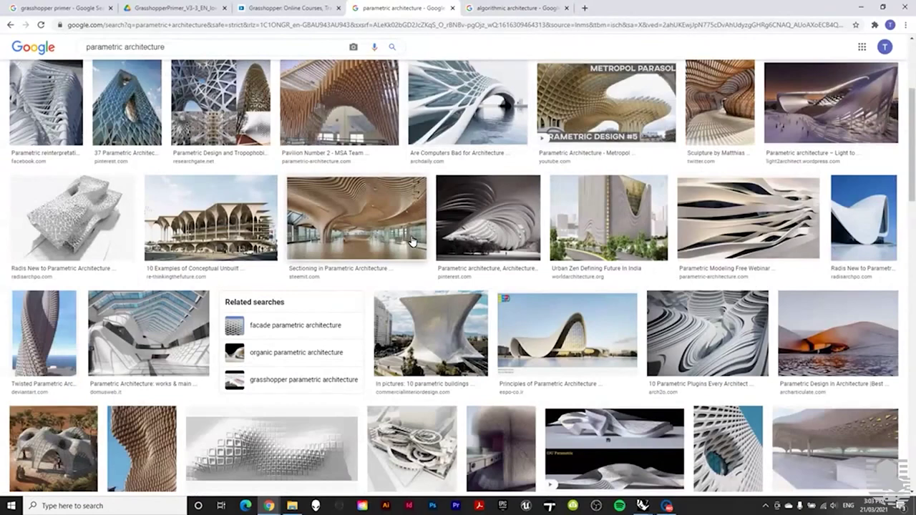
scroll(411, 242, "down", 1)
Browse the algorithmic architecture image results for comparison and return to the start of the page.
left_click(494, 8)
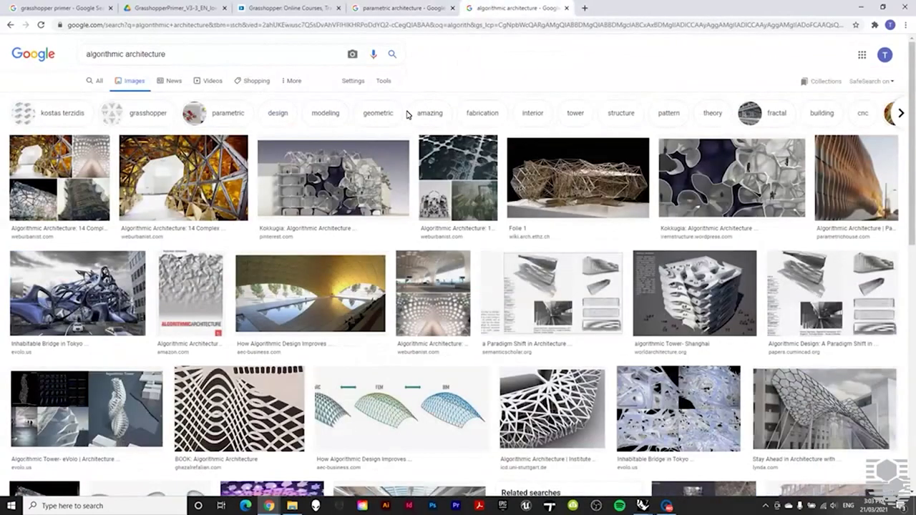
scroll(419, 152, "down", 2)
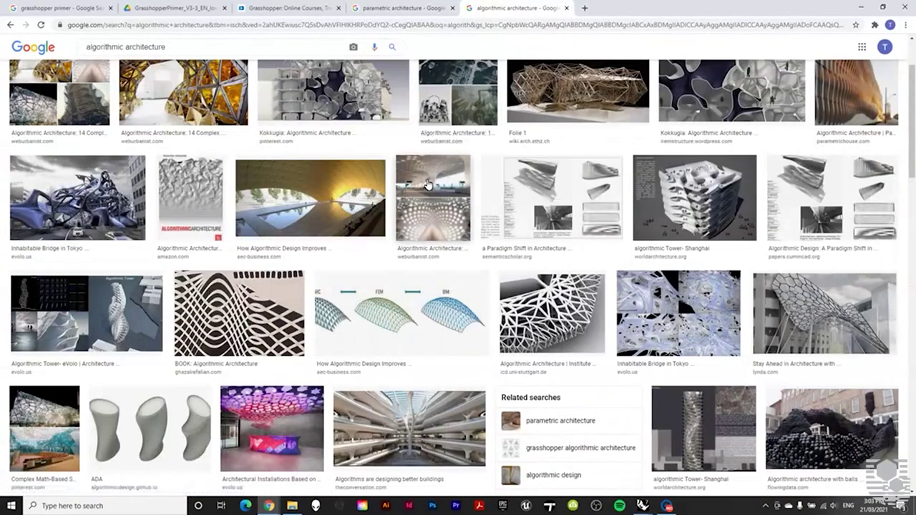
scroll(428, 185, "down", 1)
scroll(428, 184, "down", 2)
scroll(428, 185, "down", 1)
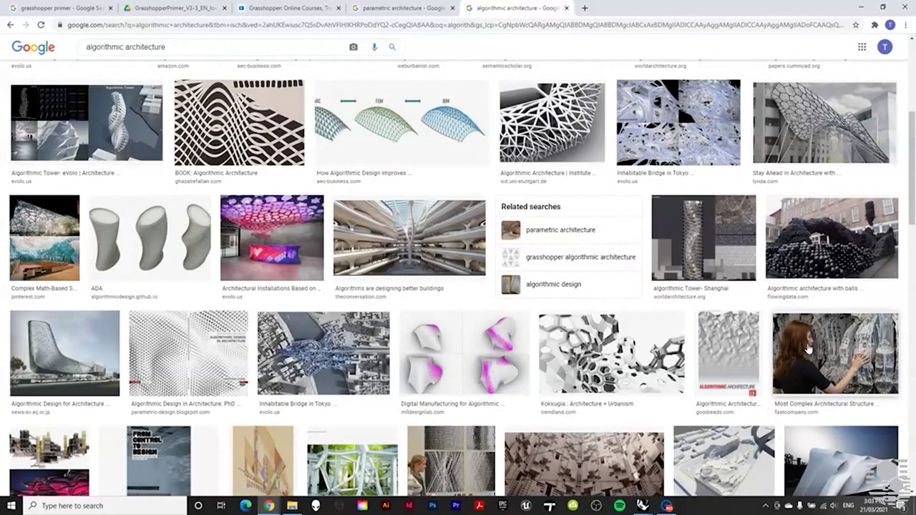
scroll(584, 156, "up", 6)
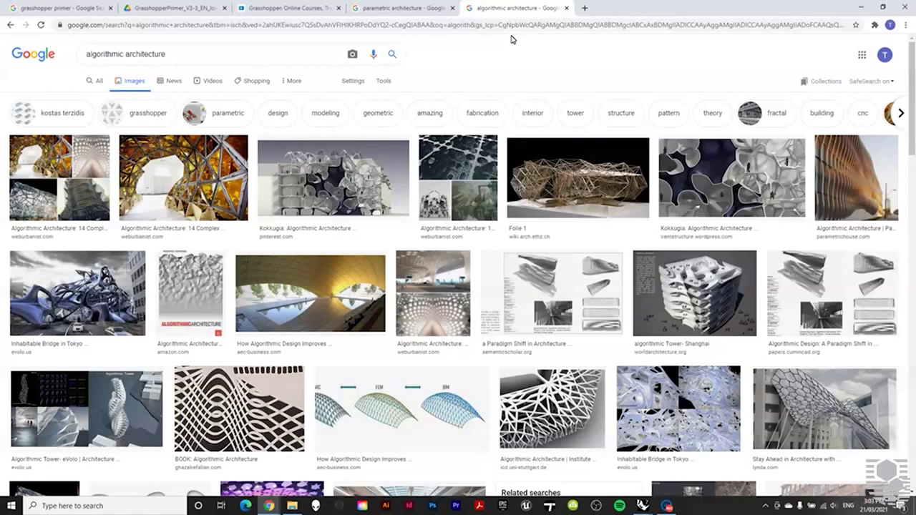
Review the Grasshopper Primer search results and read GrasshopperPrimer_V3-3_EN_low.pdf through to its Table of Contents.
left_click(90, 15)
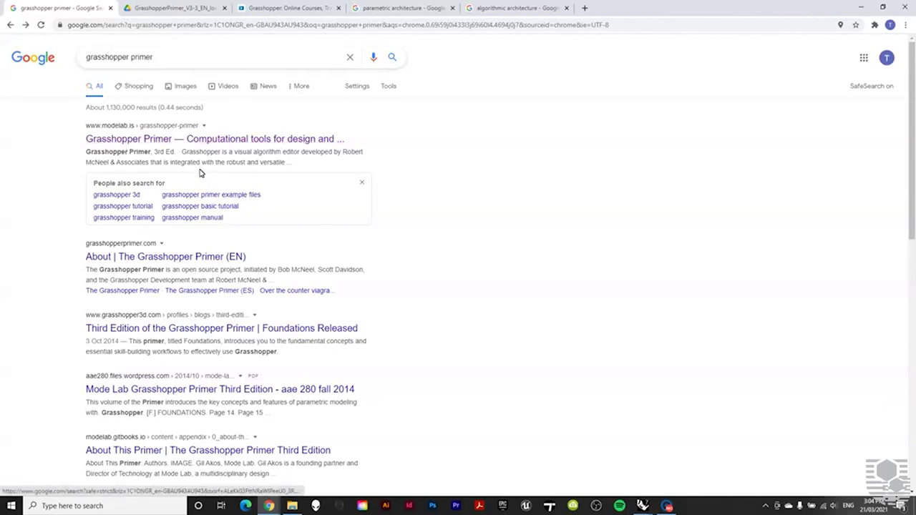
left_click(169, 9)
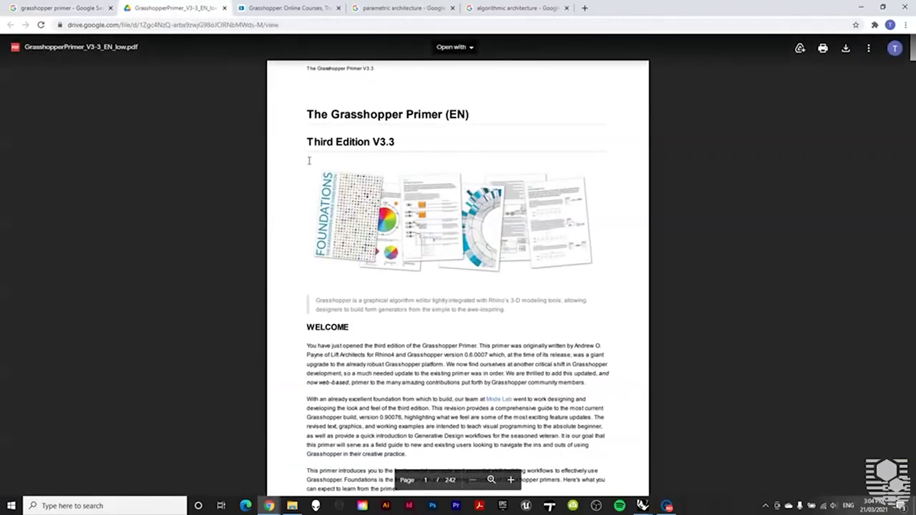
scroll(346, 151, "down", 4)
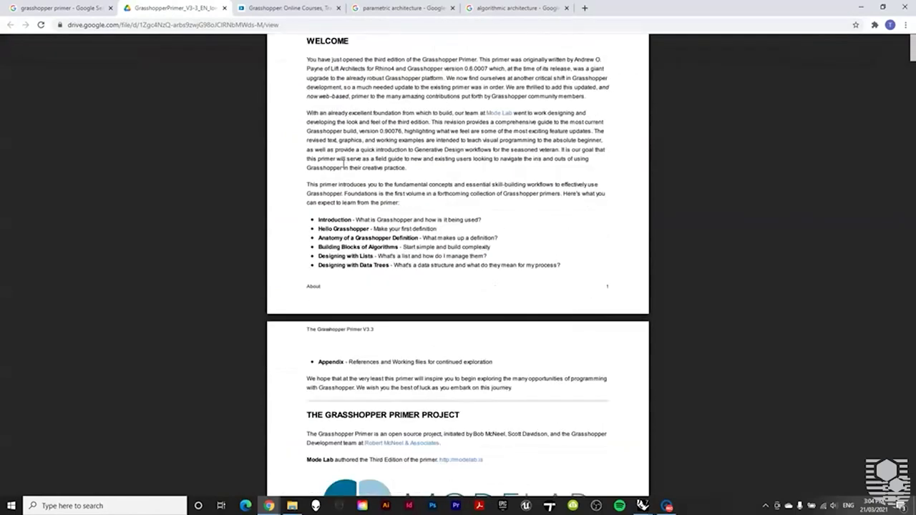
scroll(344, 163, "down", 5)
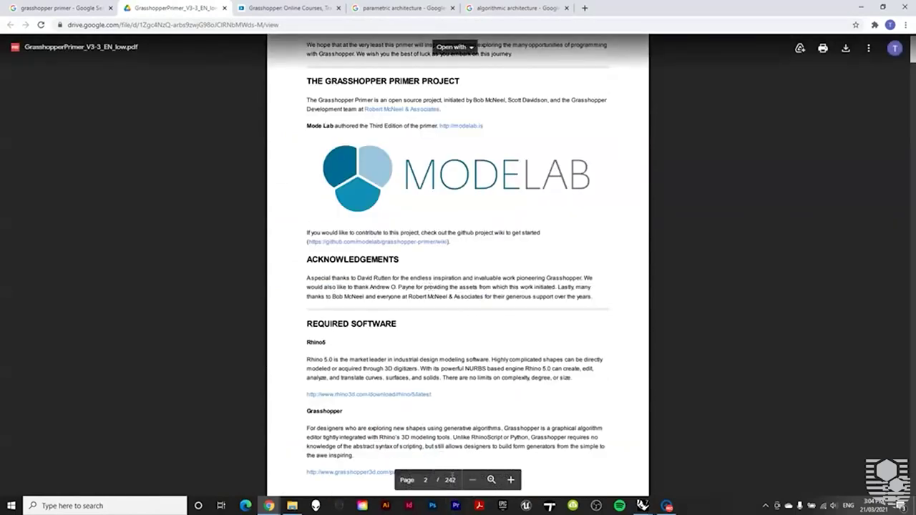
scroll(452, 365, "down", 5)
scroll(438, 339, "down", 9)
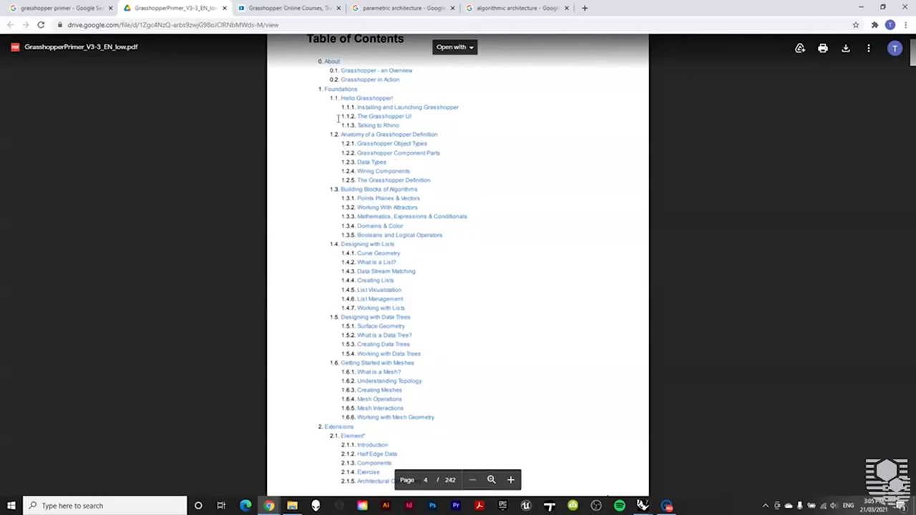
Look through the Grasshopper courses listed on LinkedIn Learning.
left_click(292, 10)
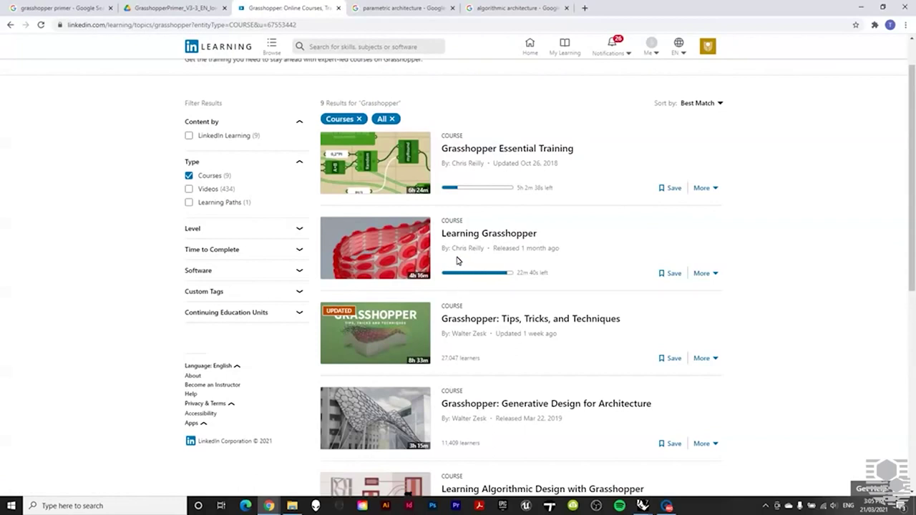
scroll(479, 268, "down", 2)
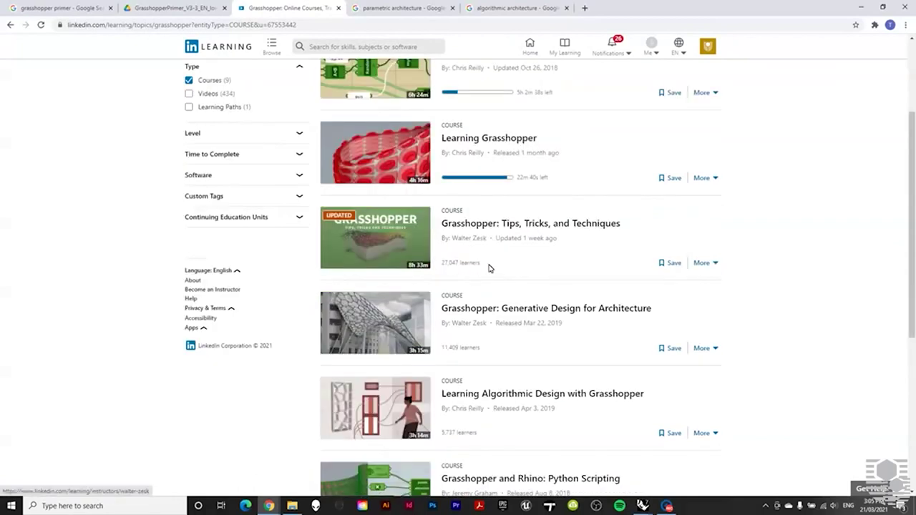
scroll(494, 422, "up", 1)
scroll(499, 428, "up", 1)
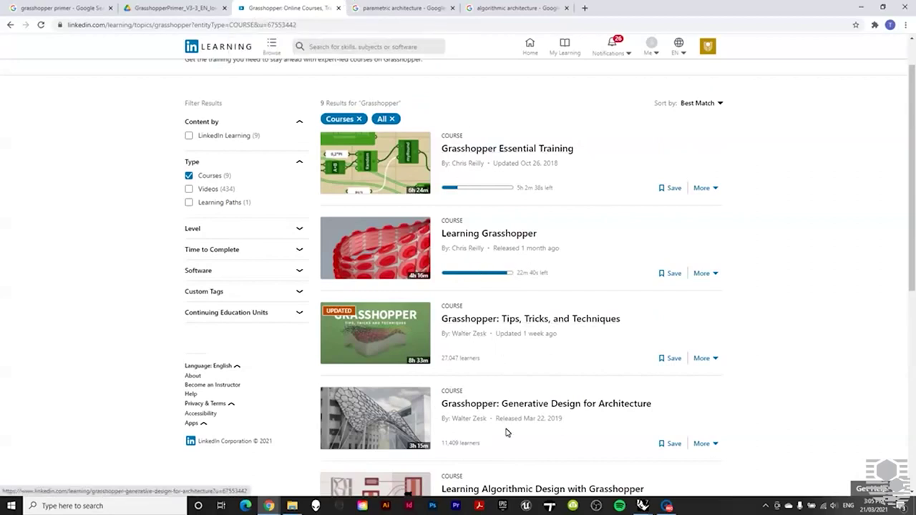
Switch to Grasshopper and set the seeds of the three Random components to 15, 21 and 16 to rearrange the boxes.
mouse_move(642, 504)
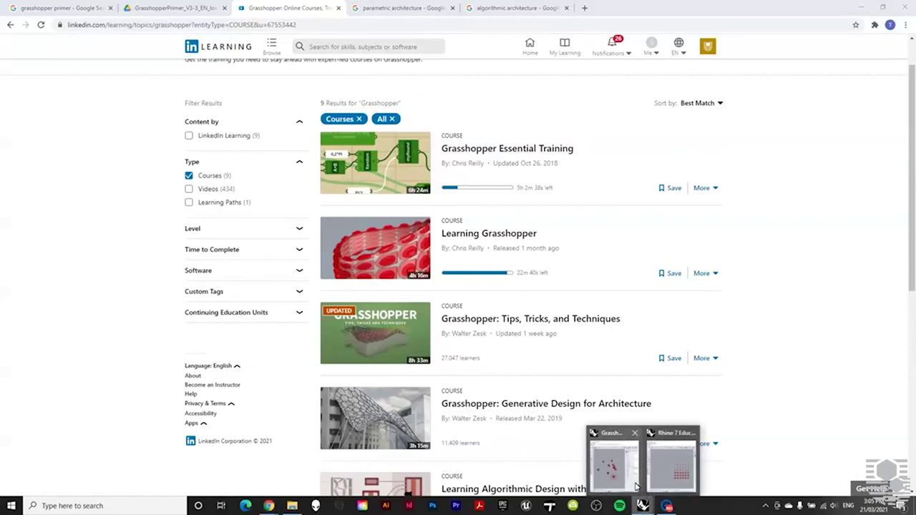
left_click(630, 478)
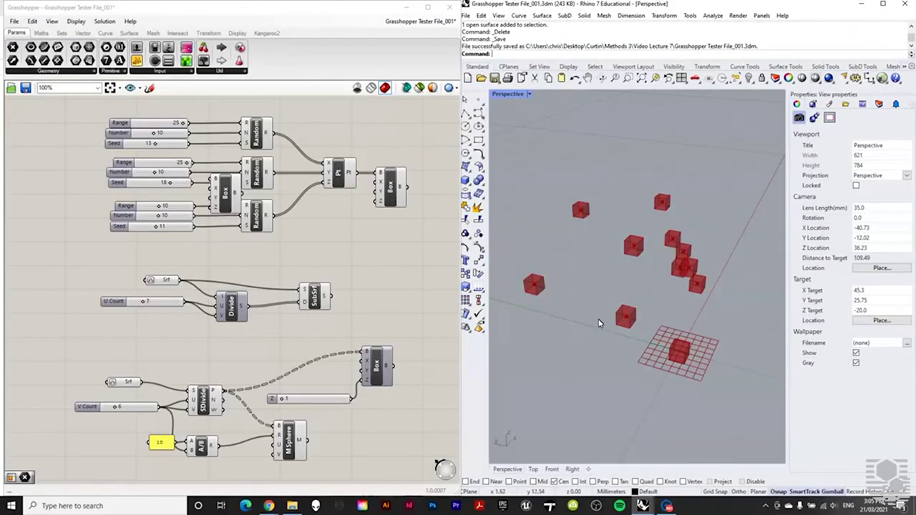
mouse_move(599, 280)
right_mouse_down()
mouse_move(599, 272)
mouse_move(594, 278)
right_mouse_up()
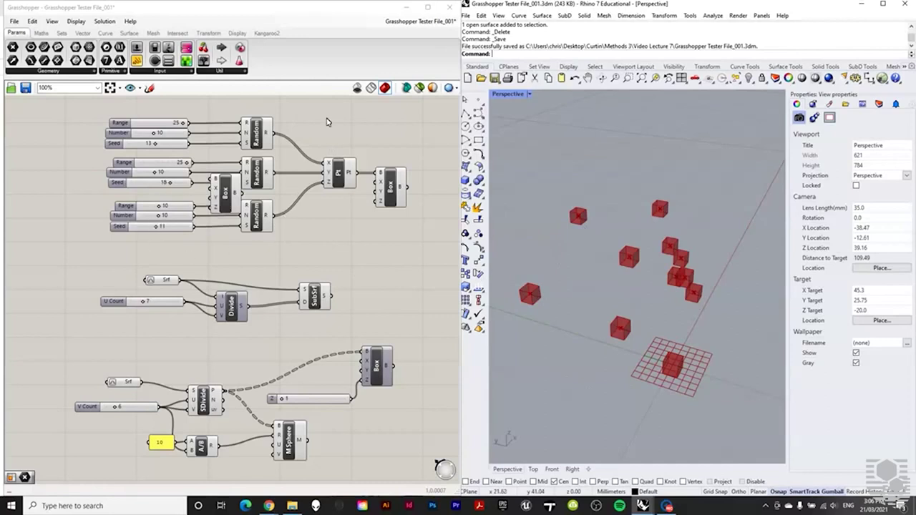
left_click_drag(156, 229, 165, 232)
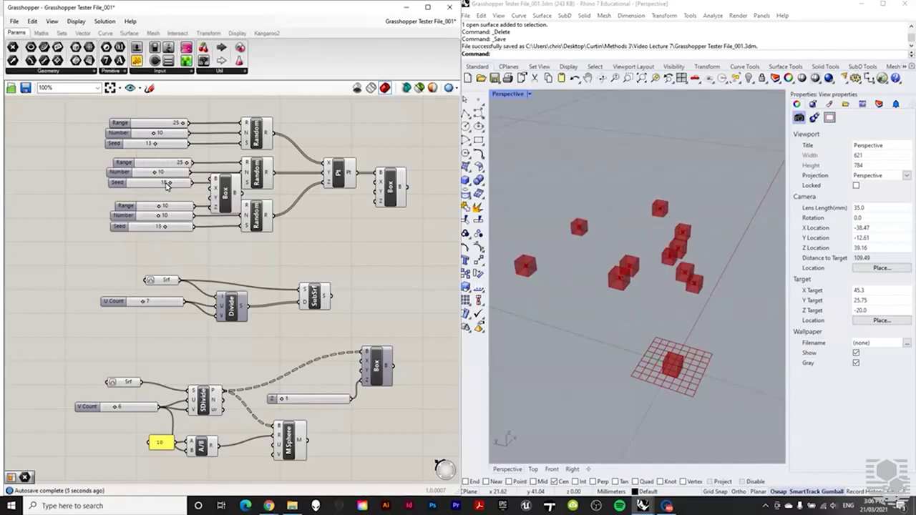
mouse_move(172, 186)
left_mouse_down()
mouse_move(162, 184)
mouse_move(179, 190)
left_mouse_up()
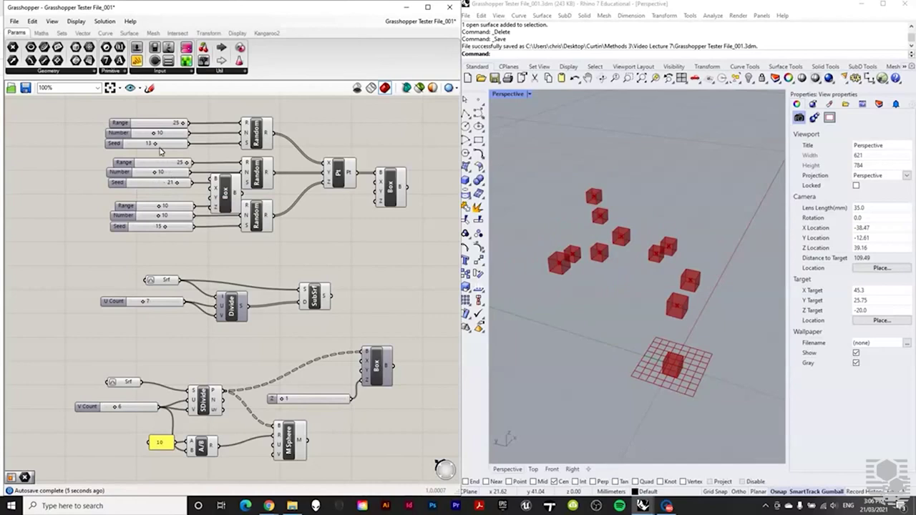
mouse_move(158, 147)
left_mouse_down()
mouse_move(145, 147)
mouse_move(163, 148)
left_mouse_up()
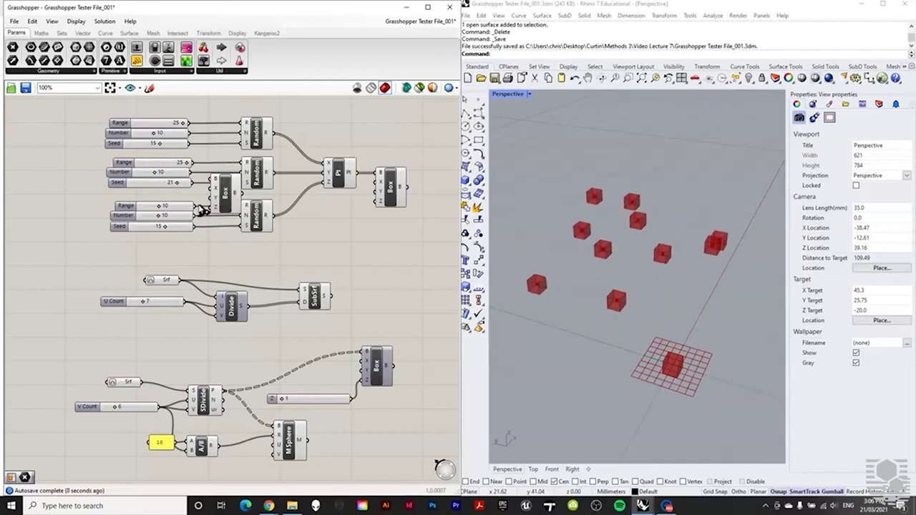
mouse_move(164, 229)
left_mouse_down()
mouse_move(149, 227)
mouse_move(173, 236)
mouse_move(147, 229)
mouse_move(167, 228)
left_mouse_up()
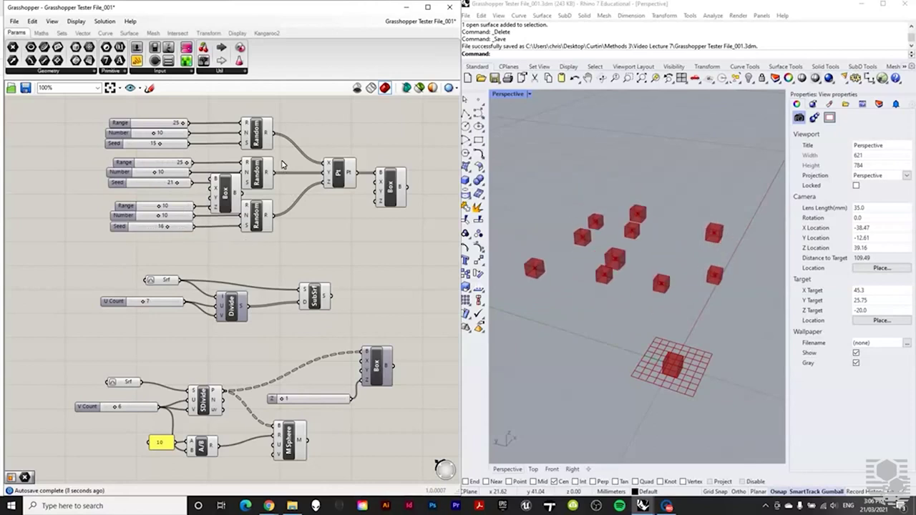
Try different U Count values on the subdivided wavy surface and settle on 12.
scroll(526, 236, "down", 5)
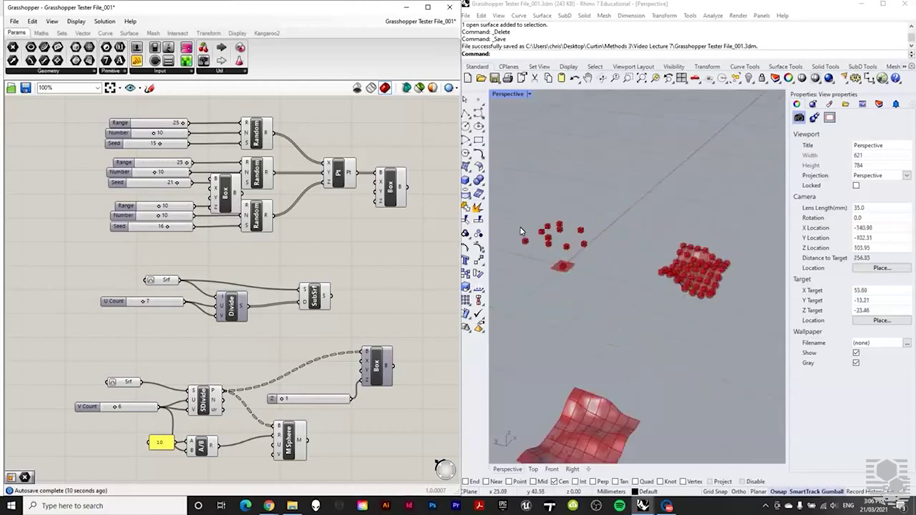
scroll(588, 381, "up", 5)
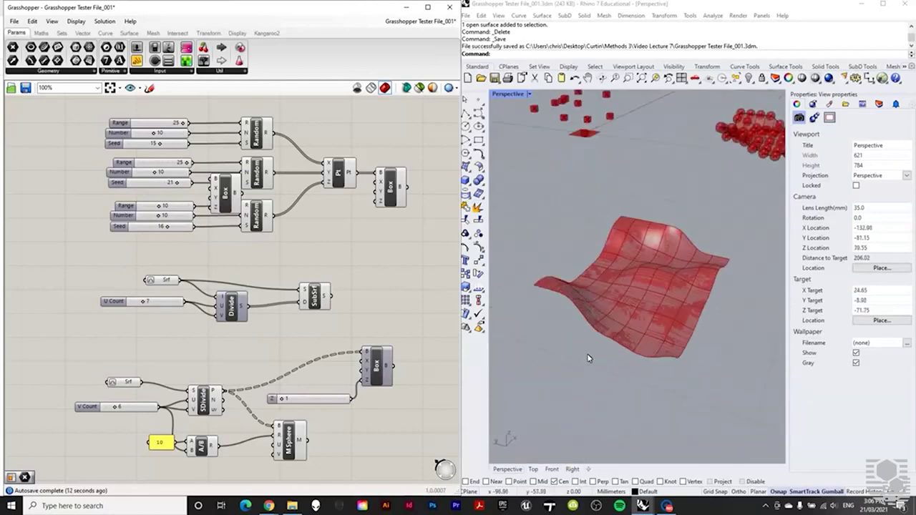
right_click_drag(606, 309, 652, 244)
right_click_drag(632, 302, 630, 264)
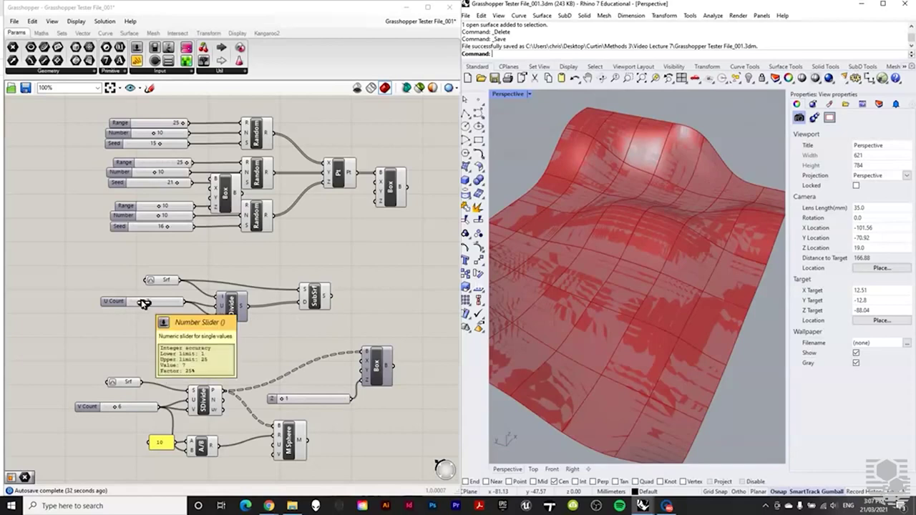
mouse_move(143, 304)
left_mouse_down()
mouse_move(162, 306)
mouse_move(145, 307)
left_mouse_up()
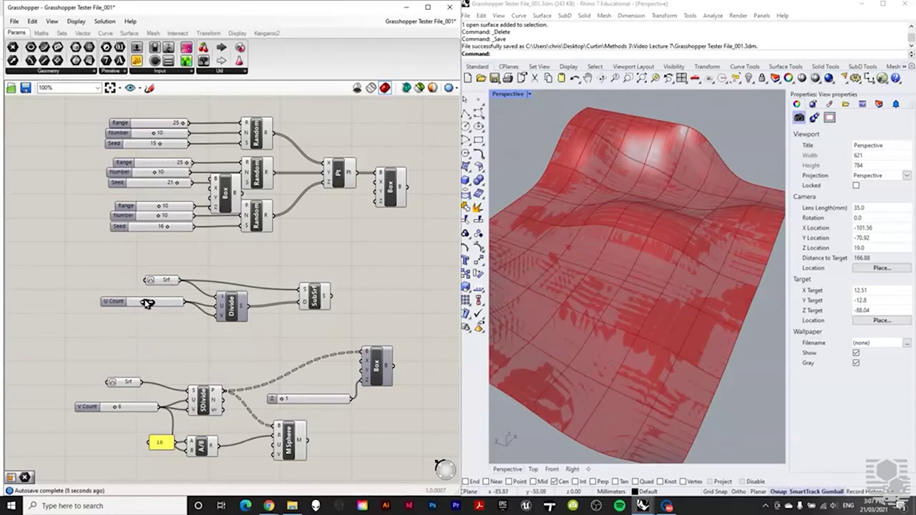
mouse_move(145, 303)
left_mouse_down()
mouse_move(167, 307)
mouse_move(136, 311)
left_mouse_up()
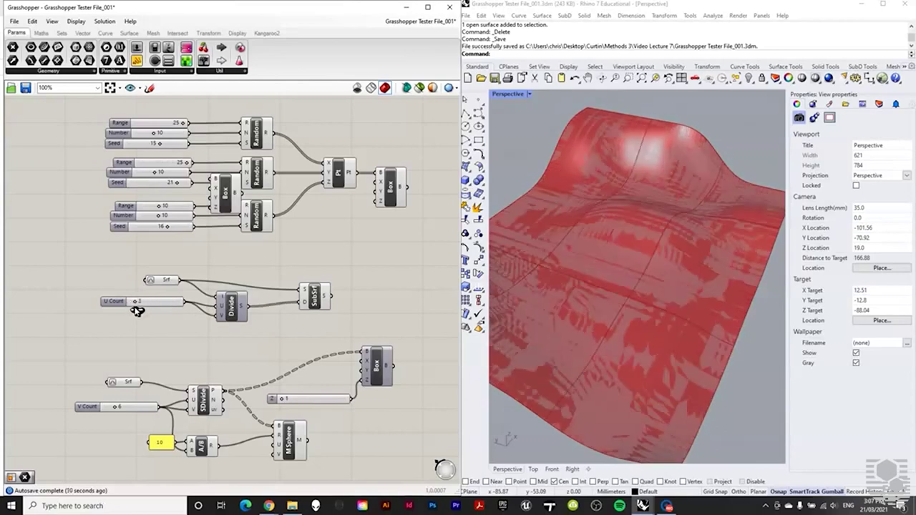
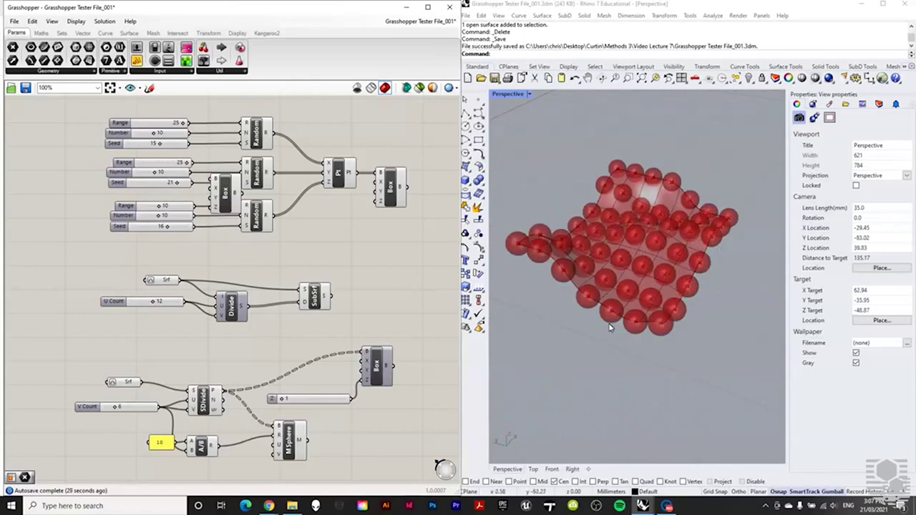
Vary the V Count that distributes spheres over the second surface and settle on 13.
scroll(631, 226, "up", 3)
scroll(631, 227, "down", 3)
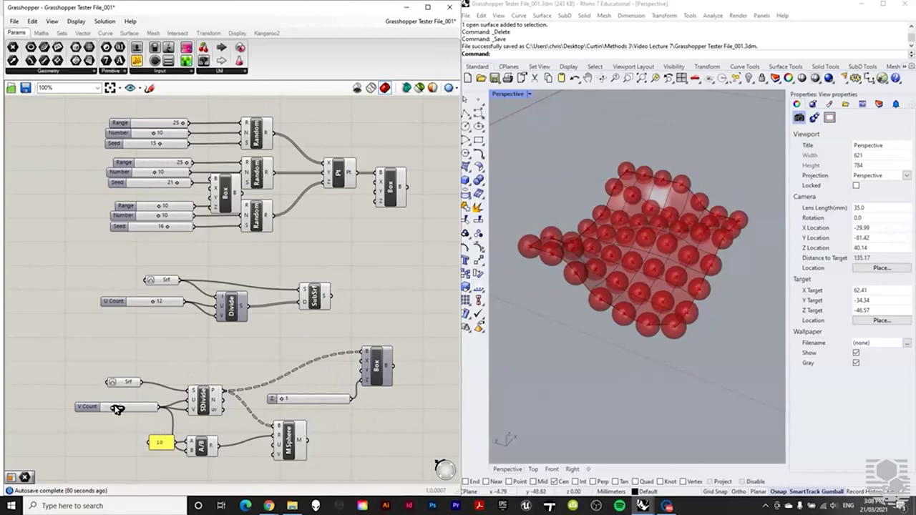
left_click_drag(116, 409, 116, 408)
mouse_move(119, 409)
left_mouse_down()
mouse_move(146, 409)
mouse_move(105, 415)
mouse_move(175, 412)
mouse_move(131, 411)
left_mouse_up()
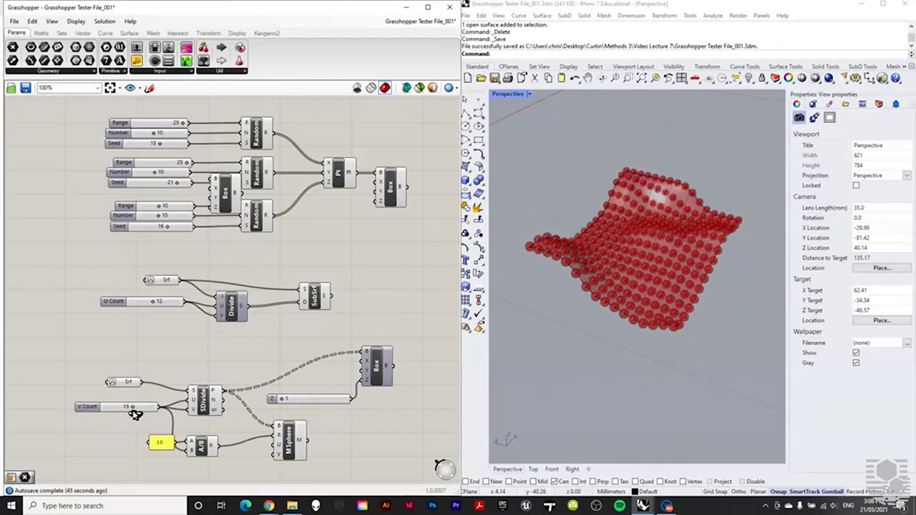
left_click_drag(130, 415, 137, 412)
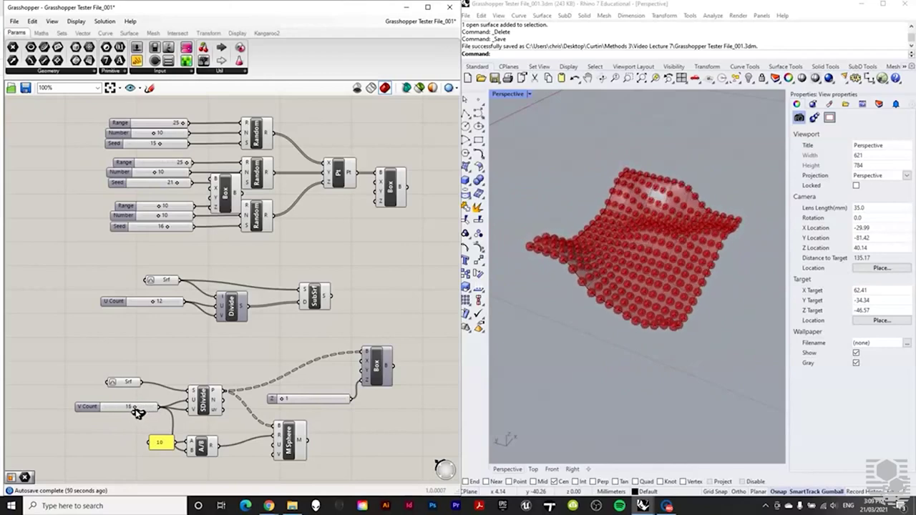
mouse_move(139, 413)
left_mouse_down()
mouse_move(129, 411)
mouse_move(146, 418)
mouse_move(117, 416)
mouse_move(146, 424)
mouse_move(127, 423)
left_mouse_up()
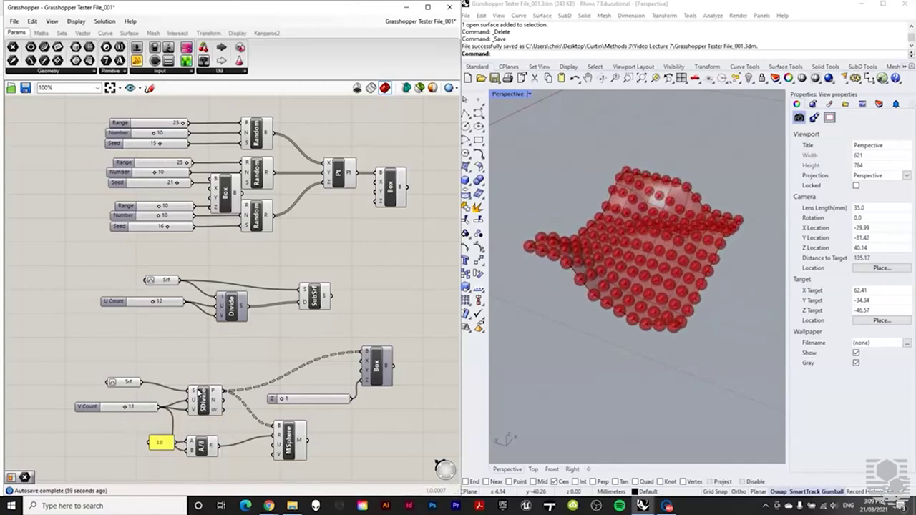
Close the tester definition's Grasshopper window and launch Grasshopper in an empty Rhino 7 session.
left_click(593, 360)
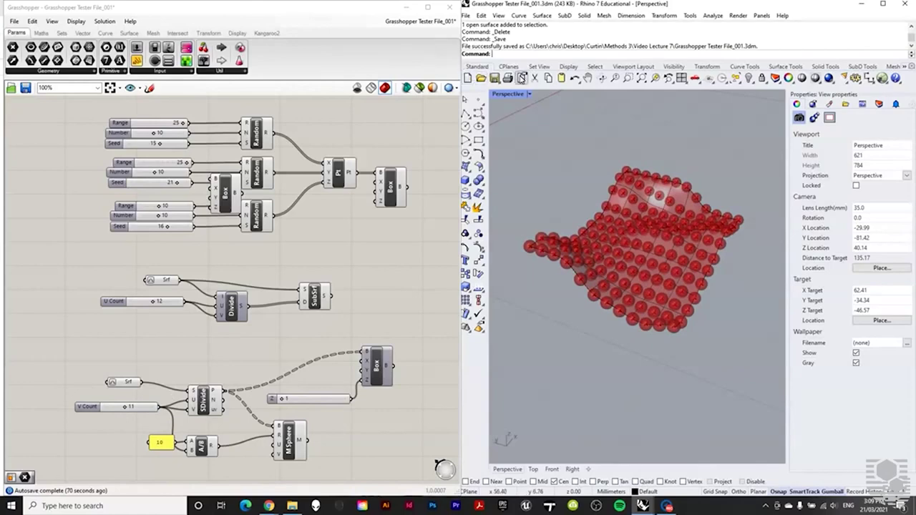
left_click(451, 7)
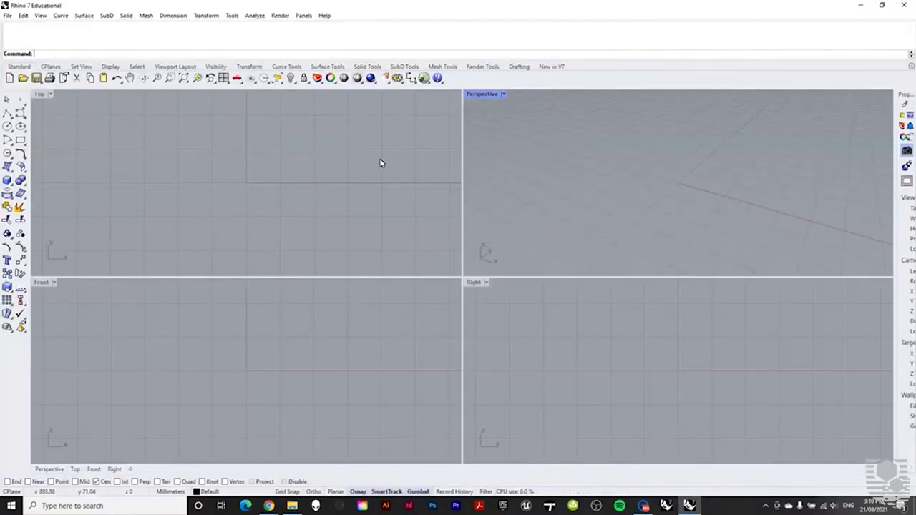
type("Grasshopper")
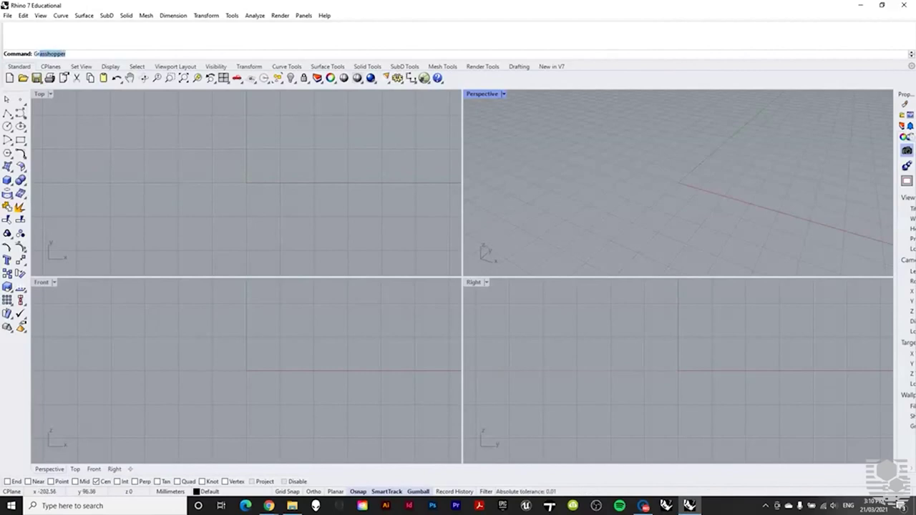
key("Return")
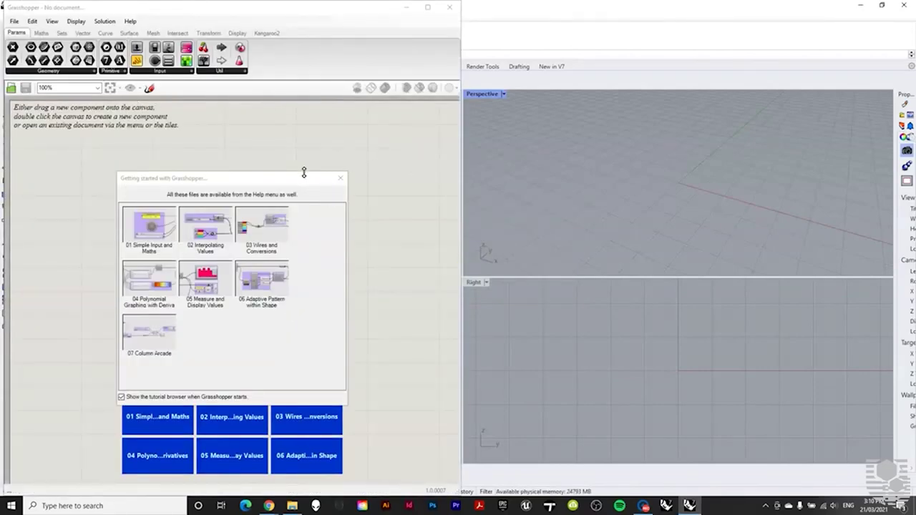
Move the Getting started with Grasshopper tutorial browser clear of the recent-file tiles and close it.
left_click_drag(301, 179, 320, 160)
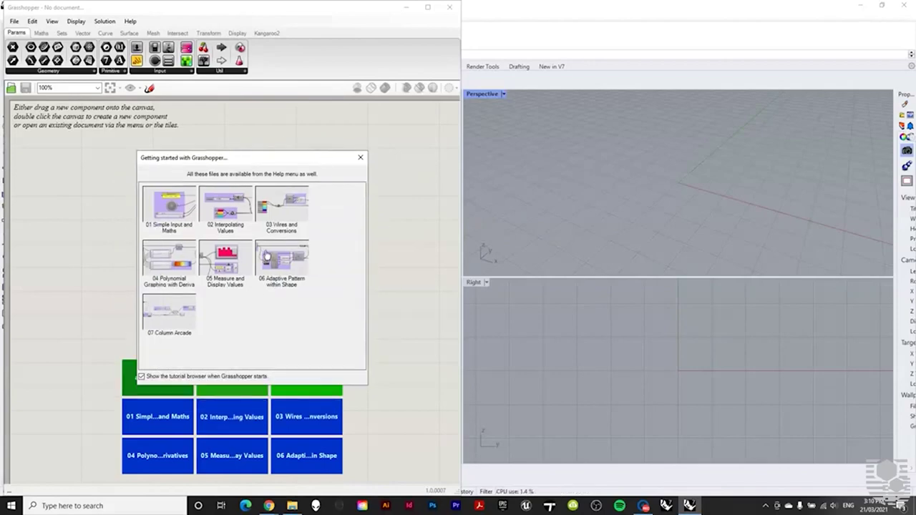
left_click_drag(299, 161, 293, 141)
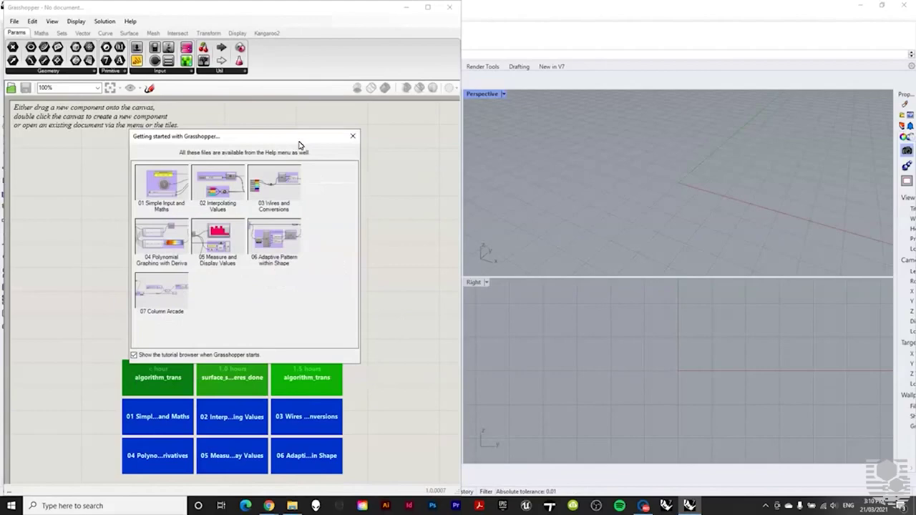
left_click(352, 137)
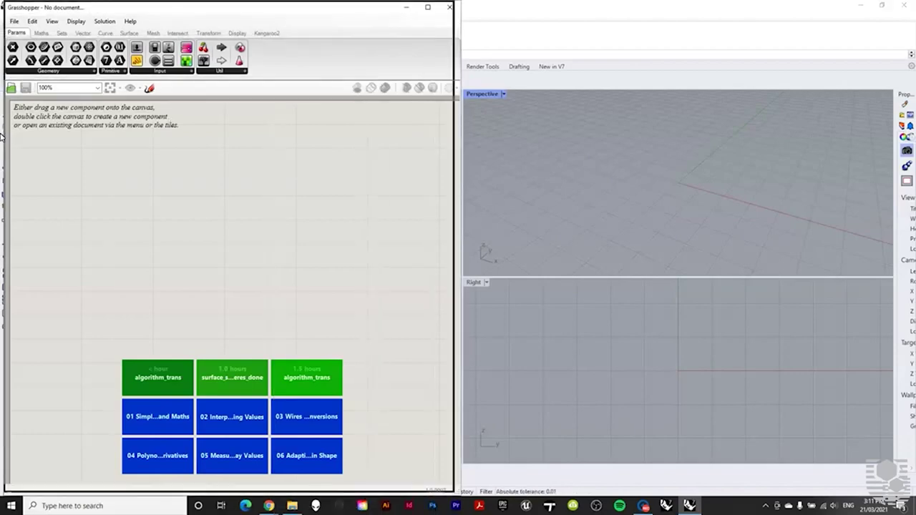
Tile Grasshopper beside Rhino, return Rhino to full screen and float a widened Grasshopper window over its viewports.
left_click_drag(364, 15, 360, 14)
left_click(783, 155)
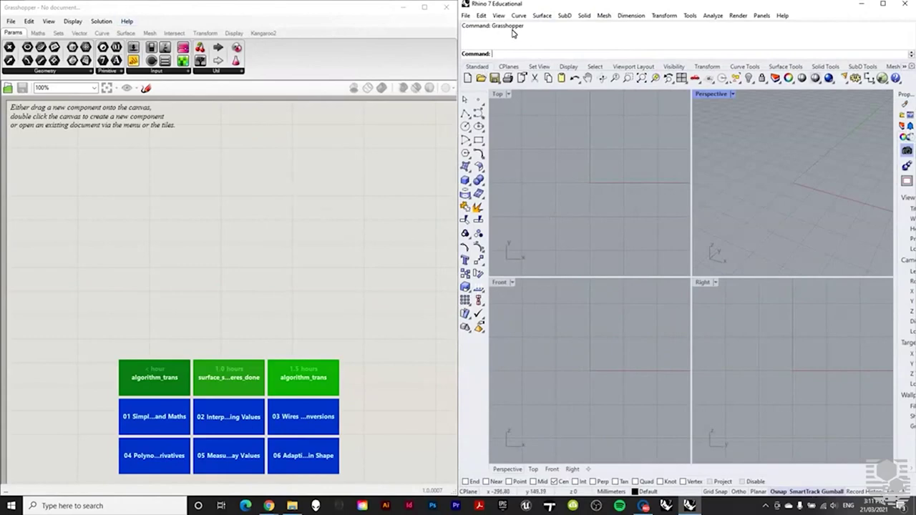
double_click(545, 7)
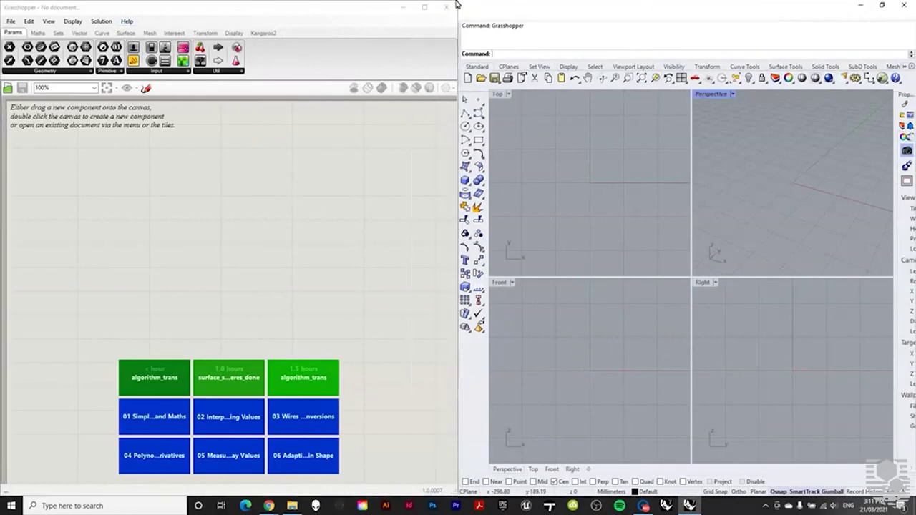
left_click_drag(313, 10, 423, 52)
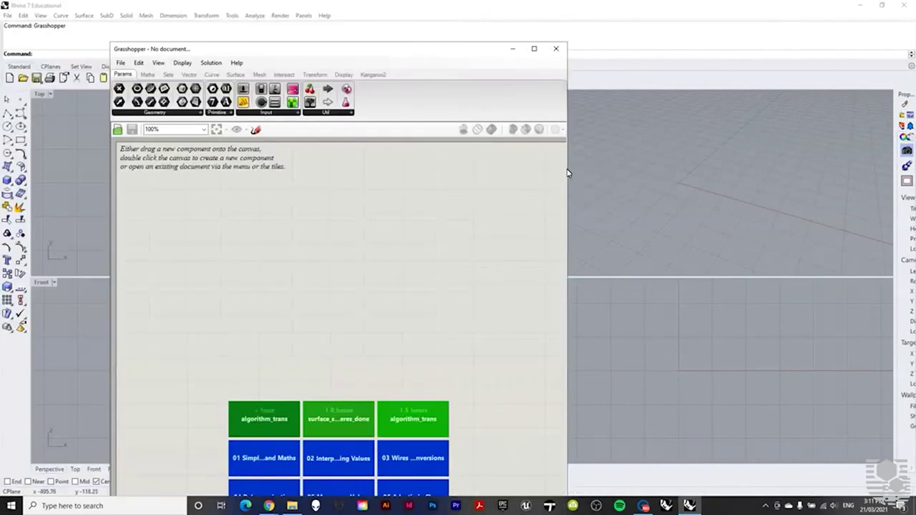
left_click_drag(567, 172, 814, 172)
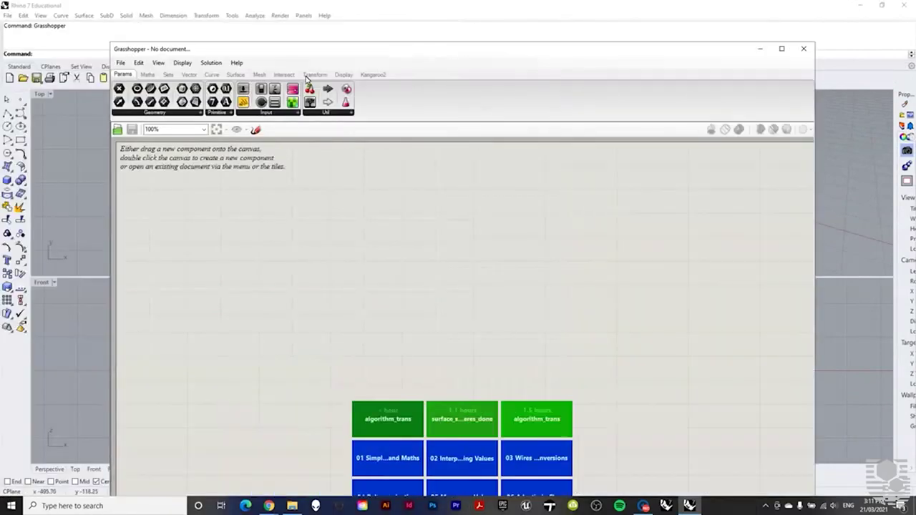
Collapse and minimize the Grasshopper window in turn, restoring it each time, and maximize it to fill the screen.
double_click(432, 53)
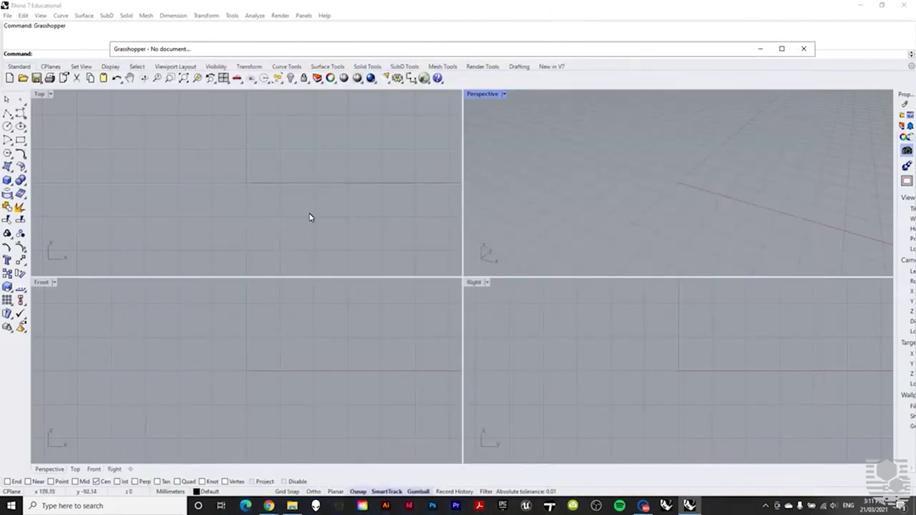
double_click(259, 52)
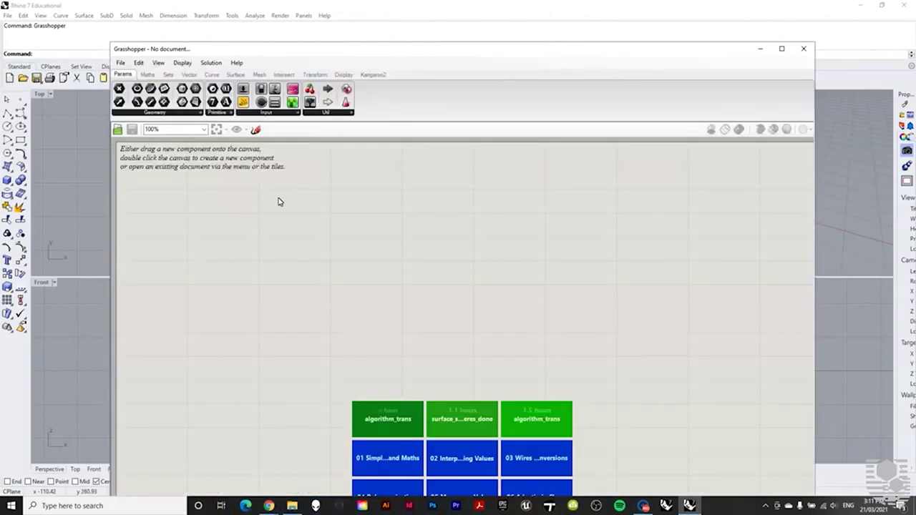
left_click(762, 49)
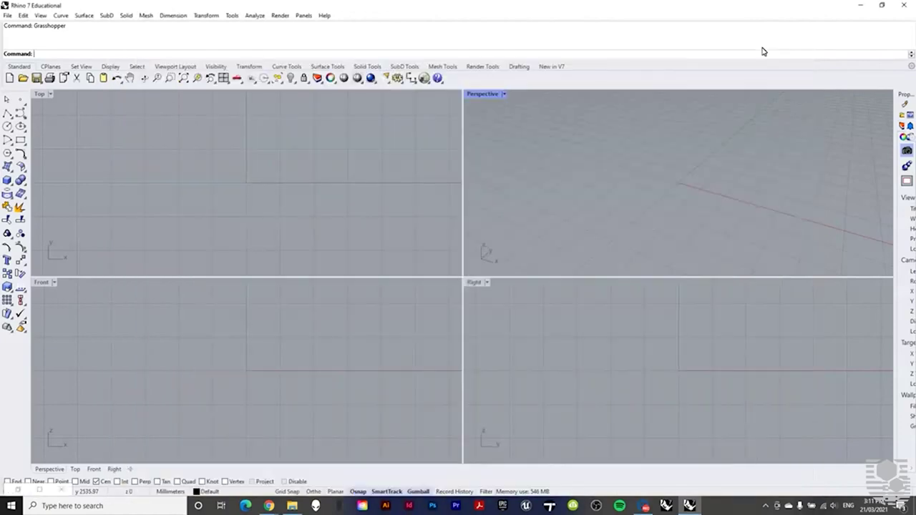
left_click(16, 491)
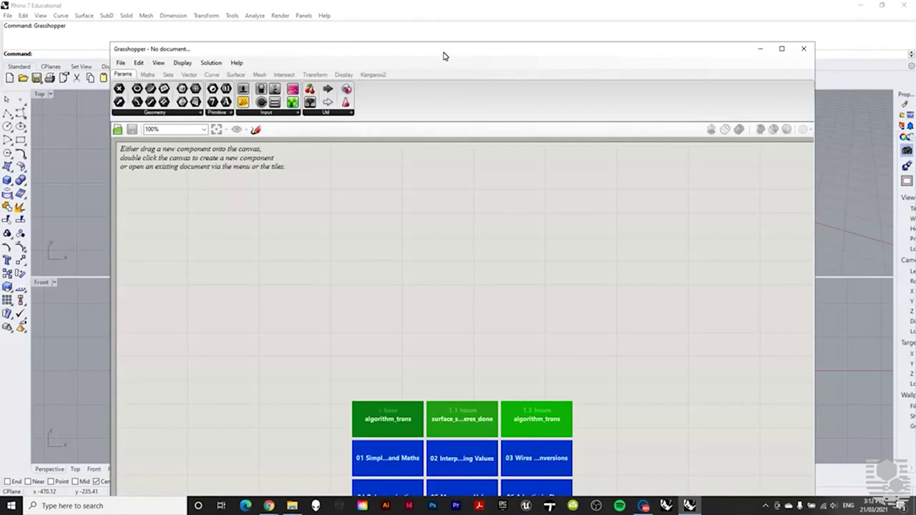
left_click_drag(443, 55, 437, 6)
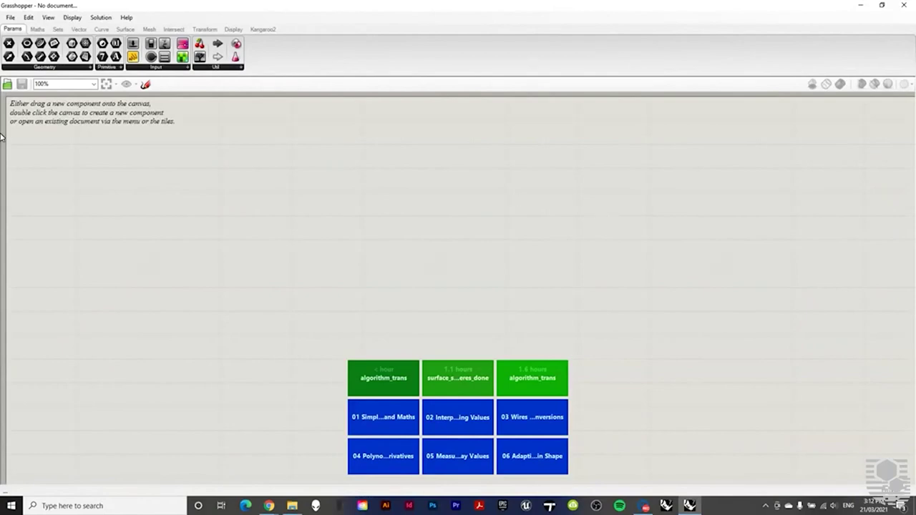
Examine the File, View and Display commands and the component categories from Maths through Transform, ending back at Params.
left_click(10, 17)
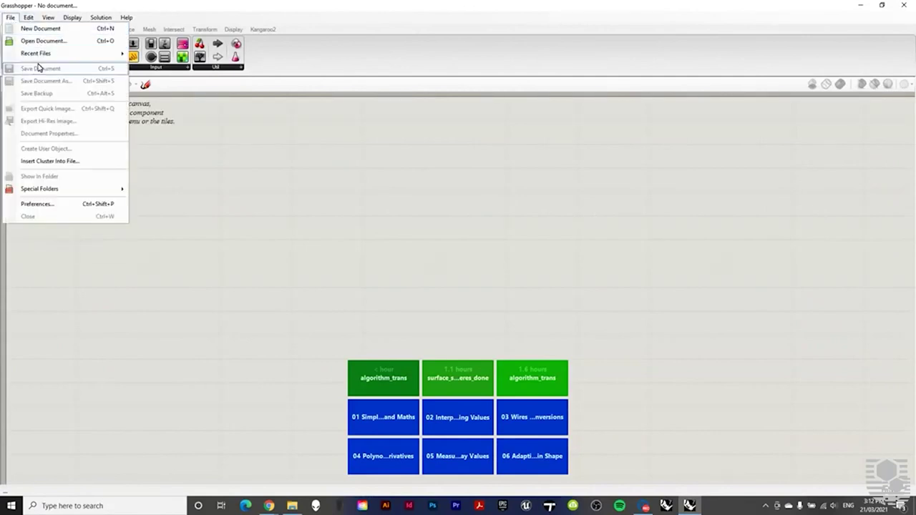
mouse_move(49, 18)
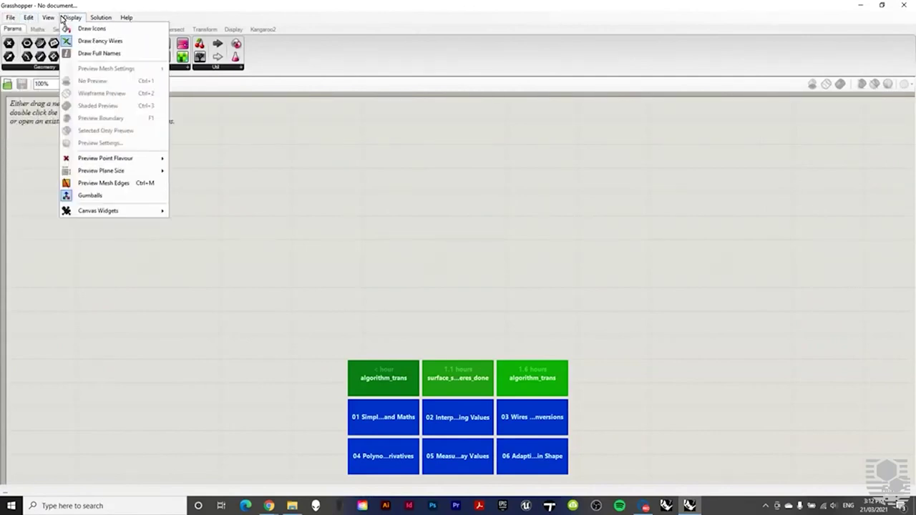
mouse_move(101, 17)
left_click(304, 185)
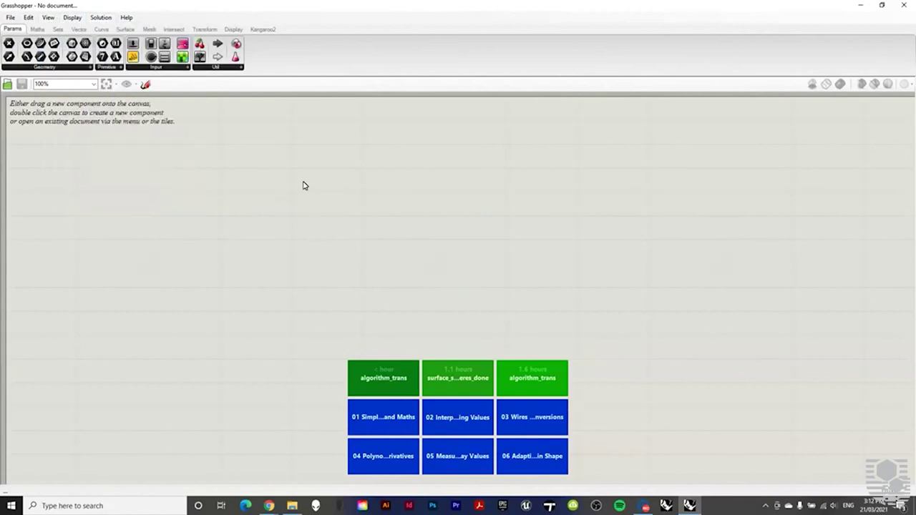
left_click(46, 29)
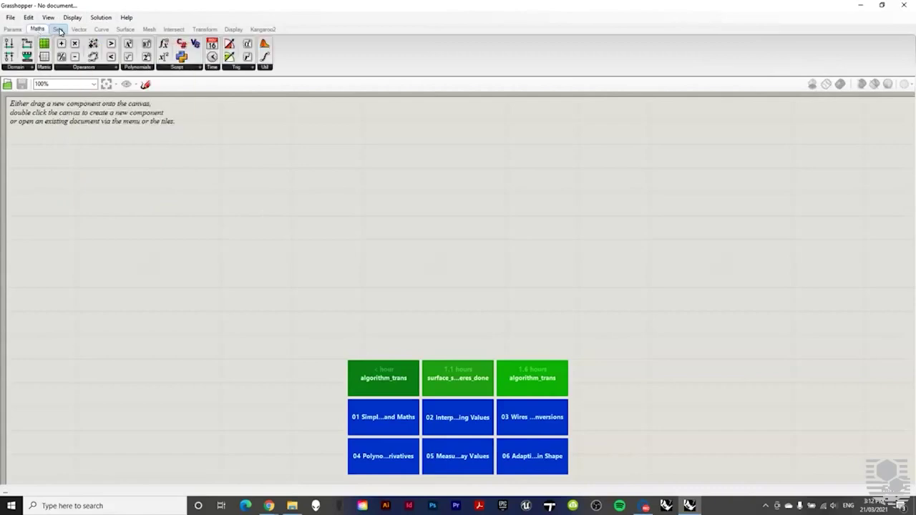
left_click(59, 29)
left_click(79, 29)
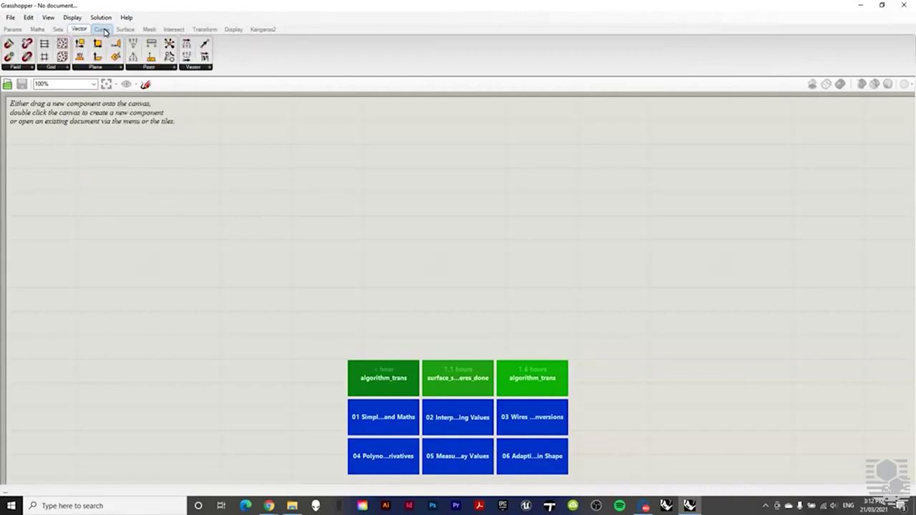
left_click(104, 29)
left_click(125, 30)
left_click(150, 30)
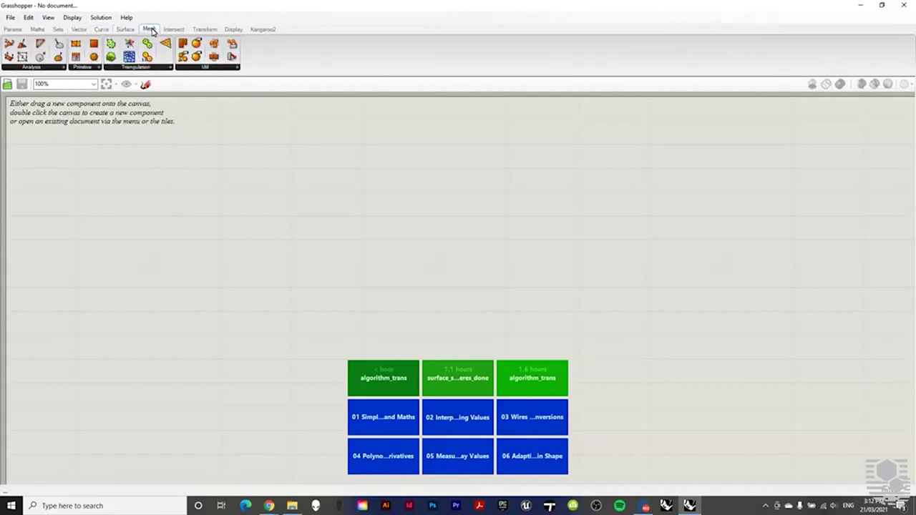
left_click(174, 29)
left_click(205, 30)
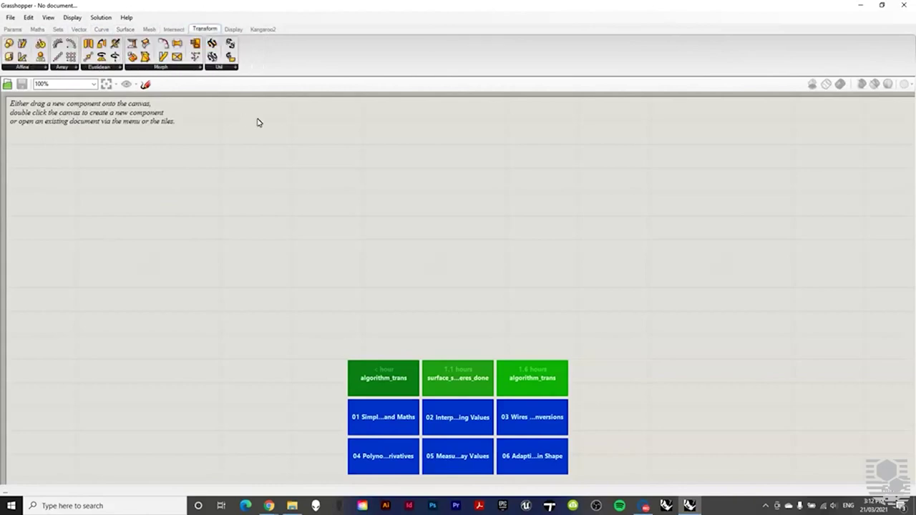
left_click(11, 30)
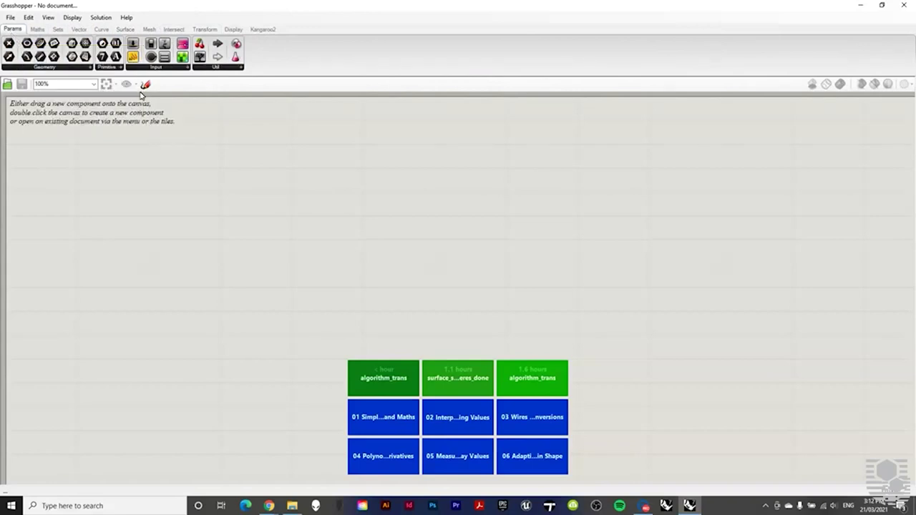
Review the list of tutorial files supplied with Grasshopper without opening any of them.
left_click(127, 18)
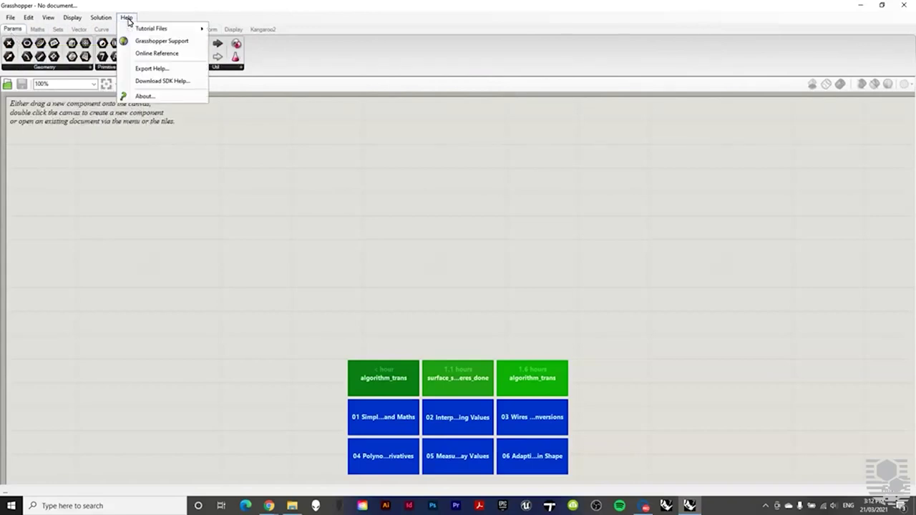
mouse_move(166, 28)
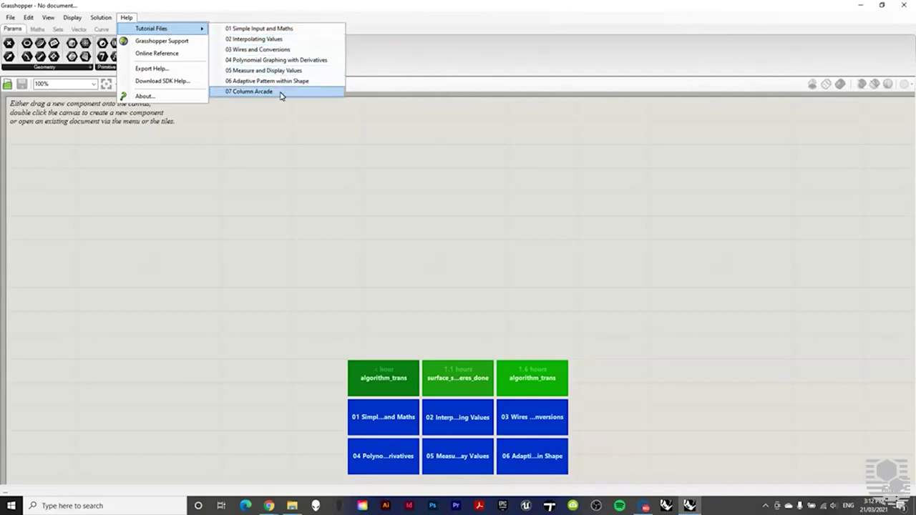
left_click(331, 151)
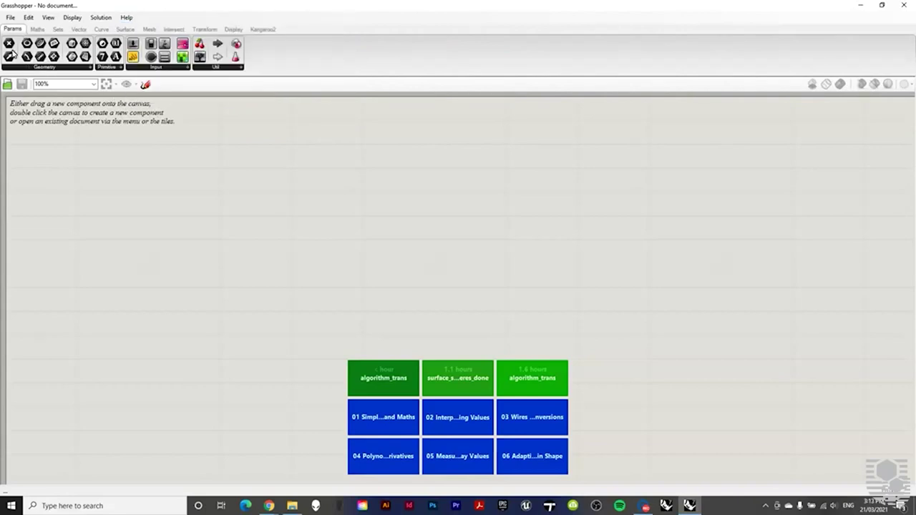
Place a Point parameter, a Multiplication component and a Deconstruct Plane component on the empty canvas.
left_click_drag(12, 53, 56, 157)
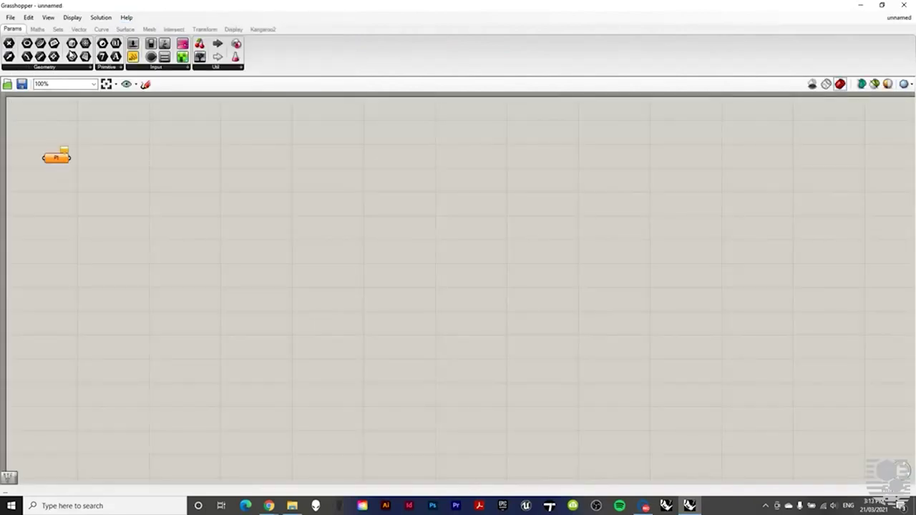
left_click(38, 28)
left_click_drag(75, 44, 149, 209)
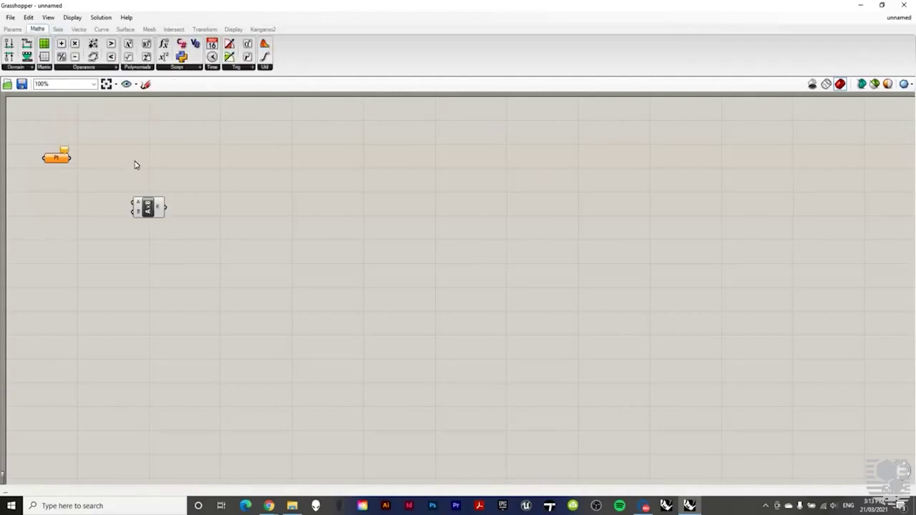
left_click(79, 29)
left_click_drag(80, 43, 204, 144)
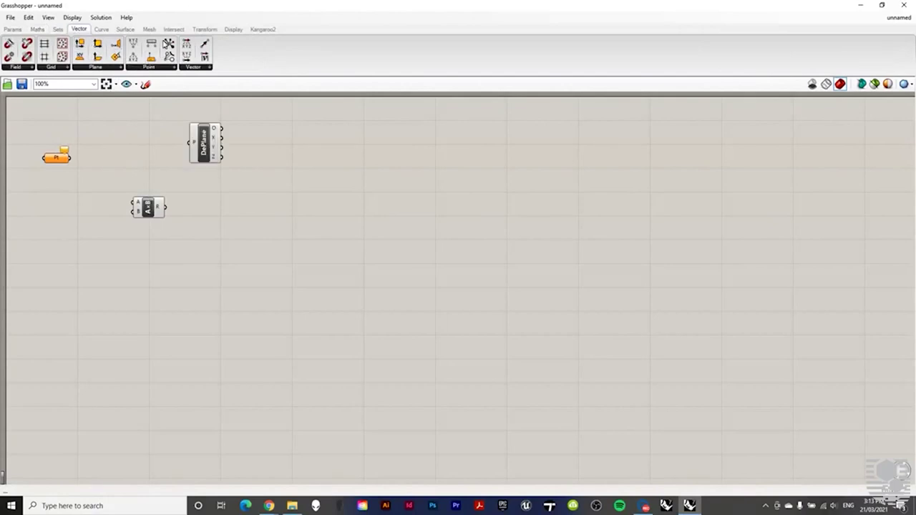
Add a TriRemesh component beside Deconstruct Plane and a Mesh Brep component below it.
left_click(148, 29)
left_click_drag(349, 154, 318, 155)
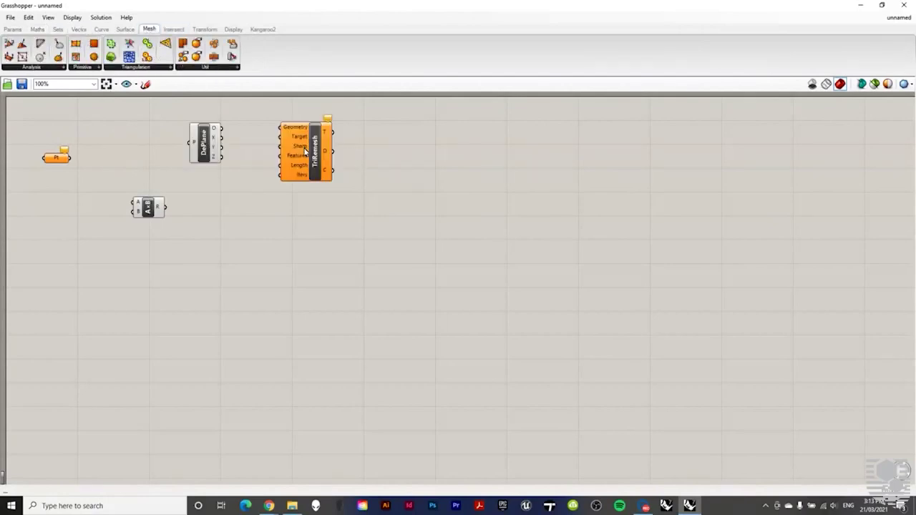
left_click_drag(182, 47, 277, 256)
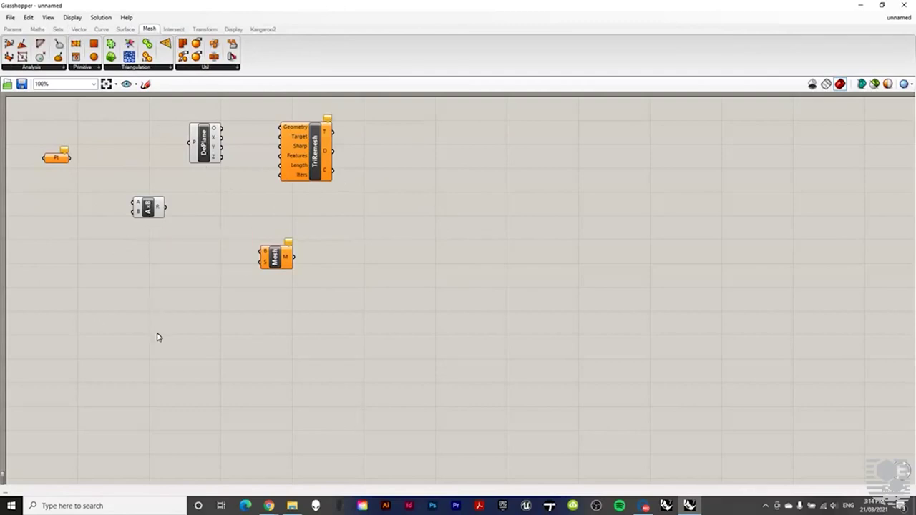
Practise selecting groups of components with selection rectangles drawn in both directions, clearing the selection each time.
mouse_move(186, 239)
right_mouse_down()
mouse_move(221, 253)
mouse_move(232, 197)
mouse_move(250, 237)
mouse_move(172, 278)
mouse_move(203, 242)
right_mouse_up()
left_click_drag(446, 351, 197, 138)
left_click(462, 262)
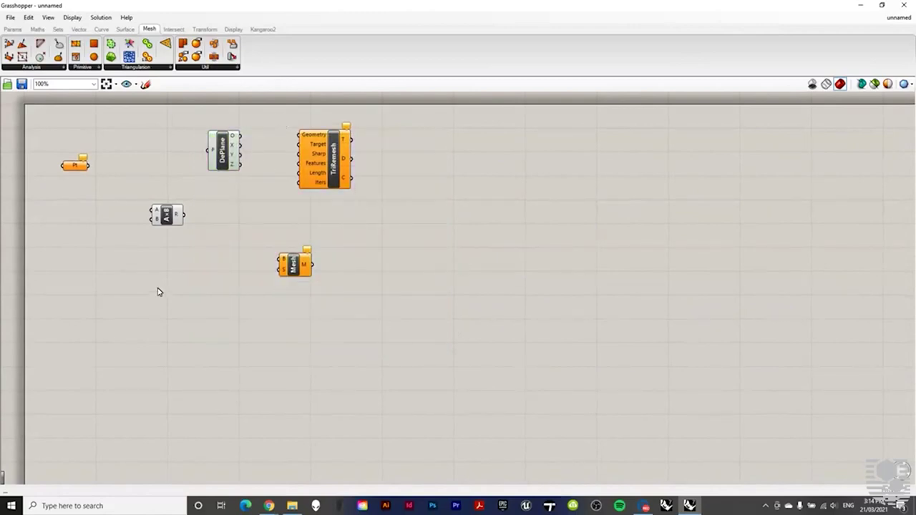
left_click_drag(81, 288, 409, 124)
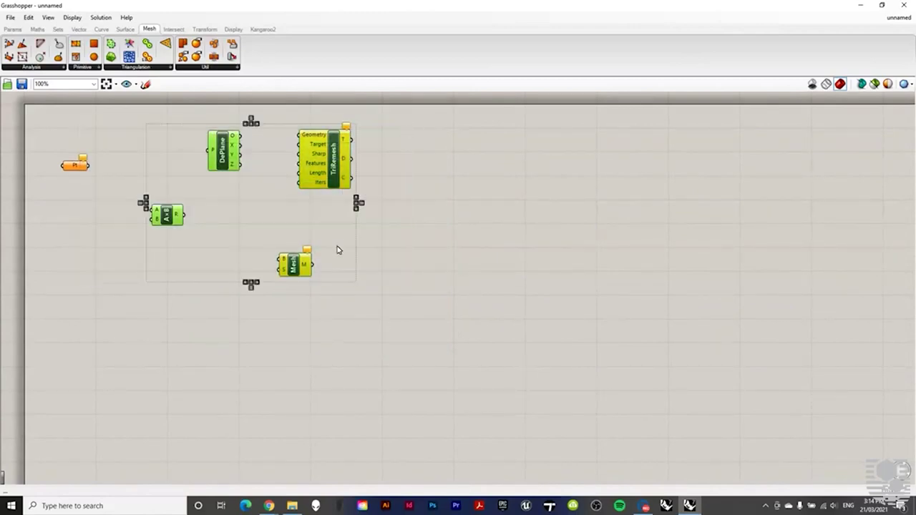
left_click(375, 297)
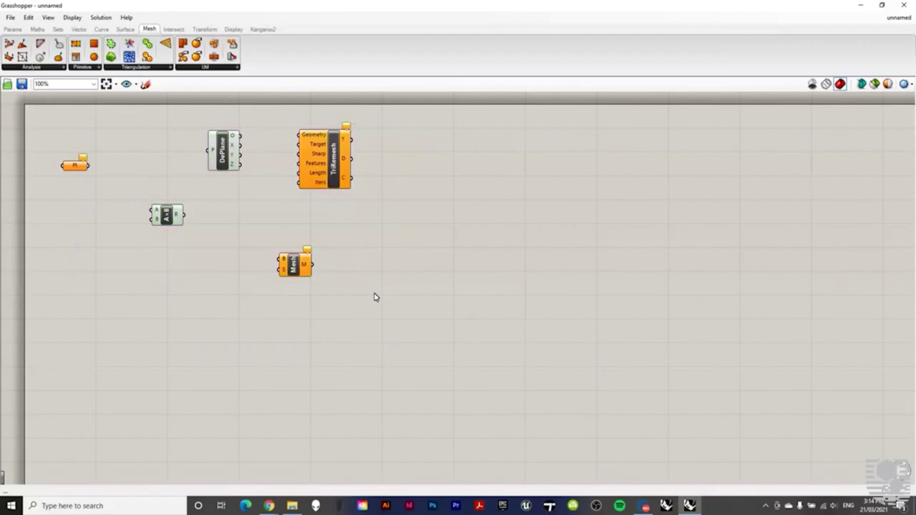
Zoom the canvas in and out around the placed components and bring back the Params components.
scroll(403, 289, "up", 3)
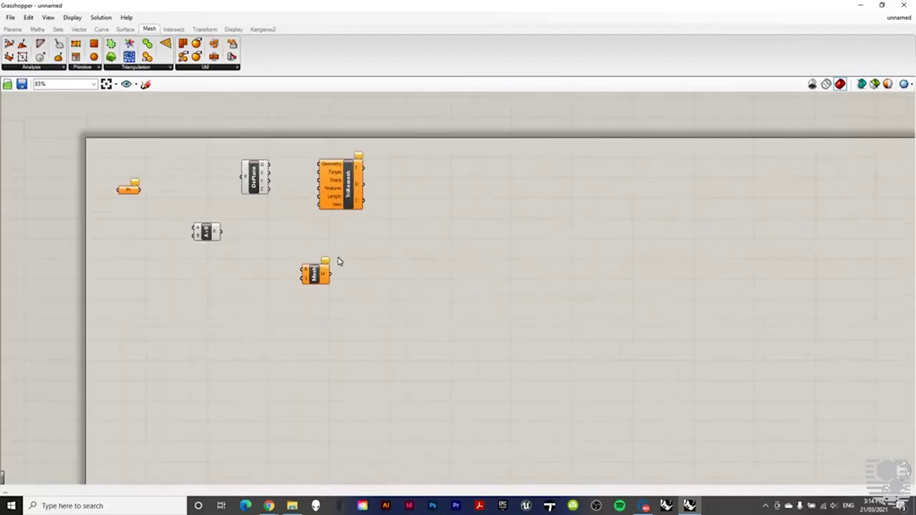
scroll(181, 208, "down", 1)
scroll(235, 237, "up", 1)
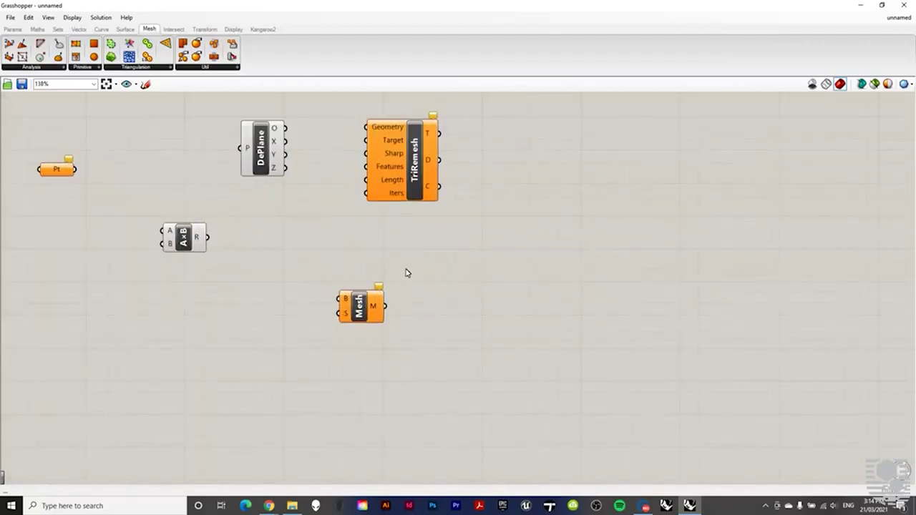
middle_click(317, 245)
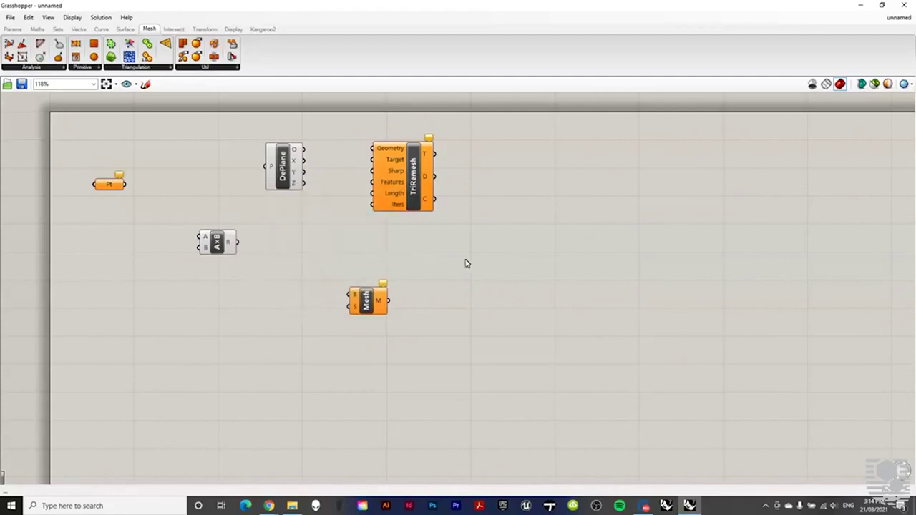
scroll(12, 31, "up", 6)
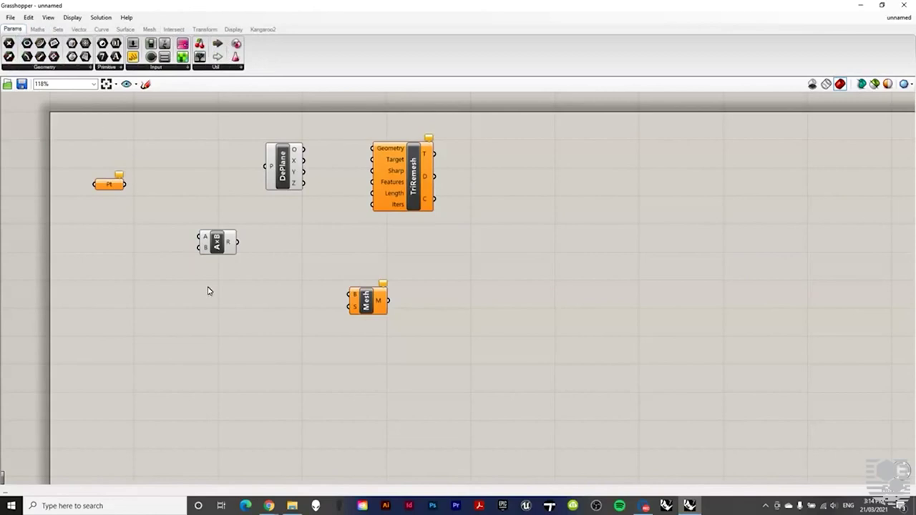
Add a Line parameter below the Multiplication component and a Surface parameter beside it, towards Mesh Brep.
double_click(189, 315)
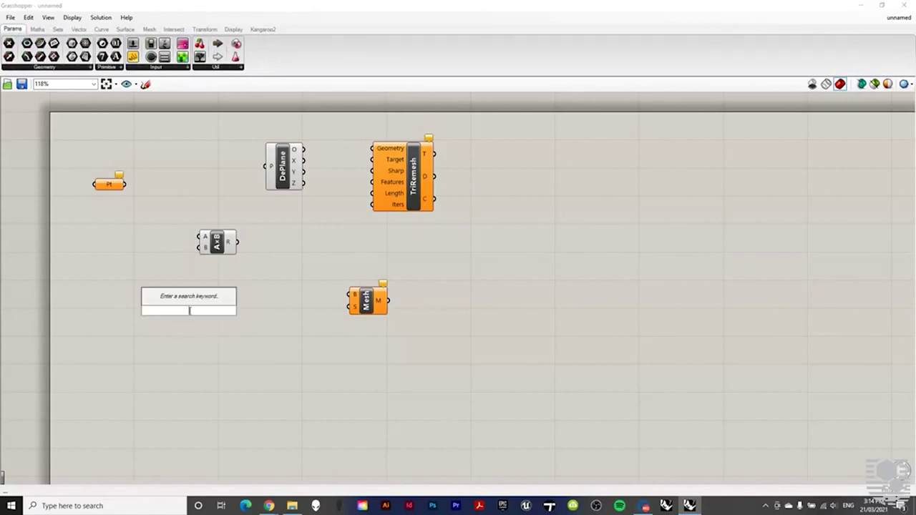
type("line")
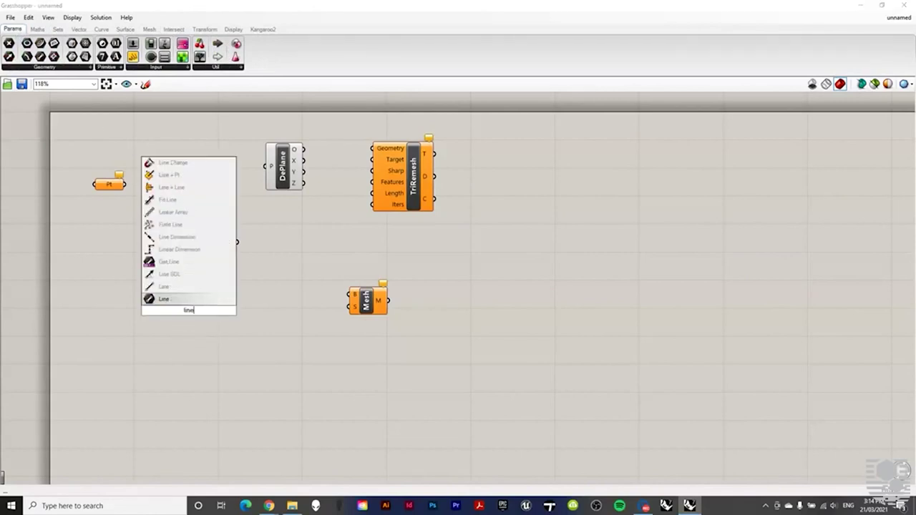
key("Return")
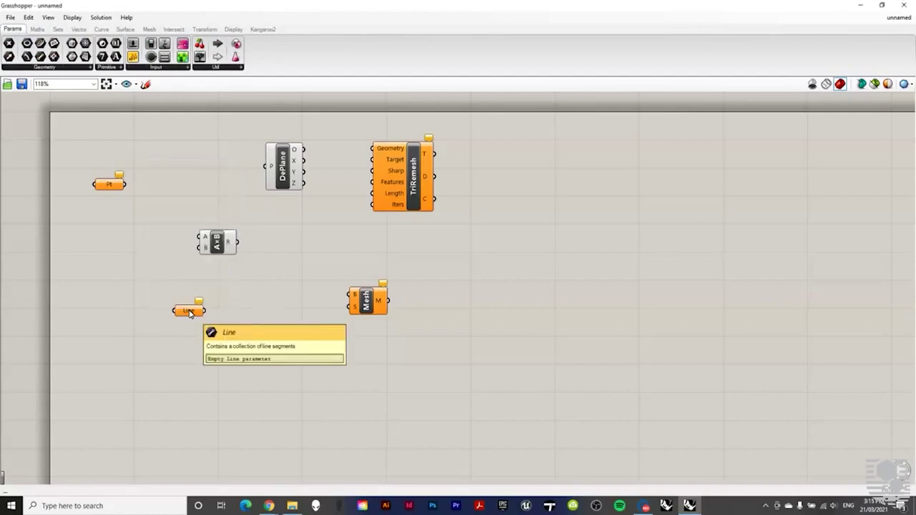
double_click(254, 301)
type("surface")
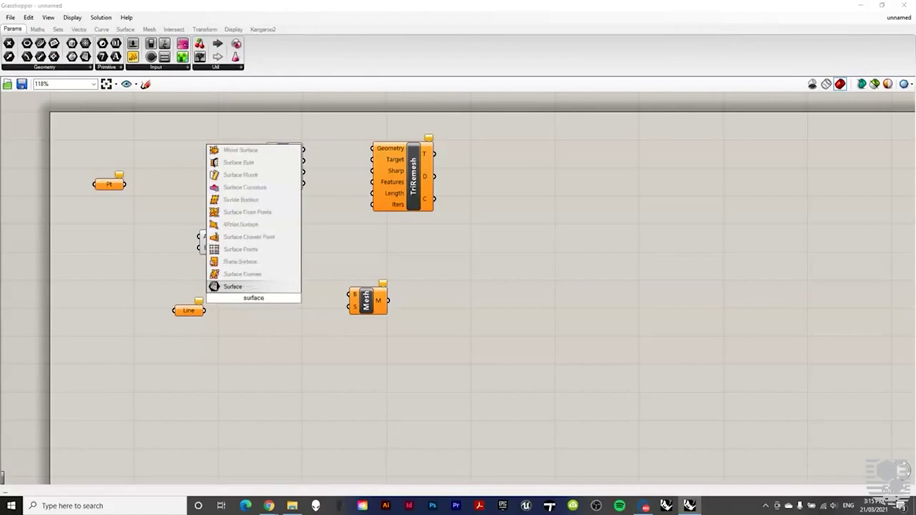
key("Return")
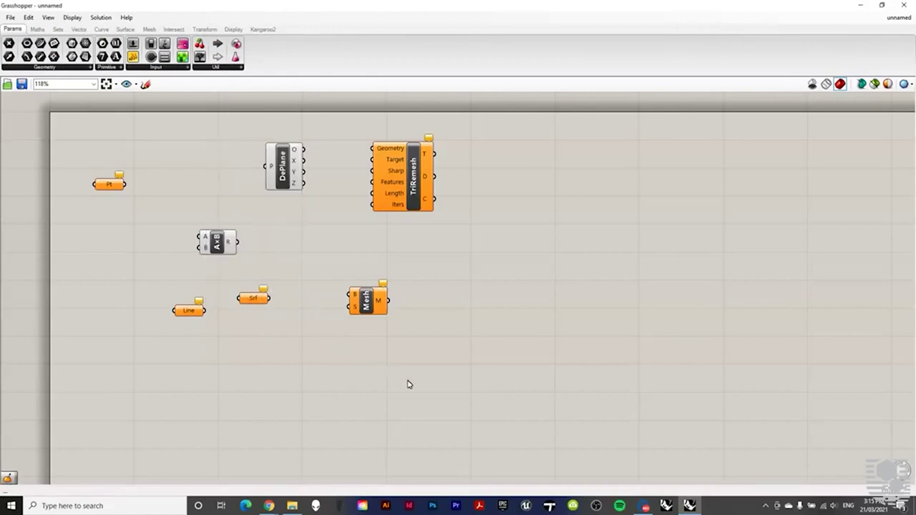
Copy the Line, Surface and Mesh Brep row twice below the original, then clear the selection.
left_click_drag(423, 374, 136, 275)
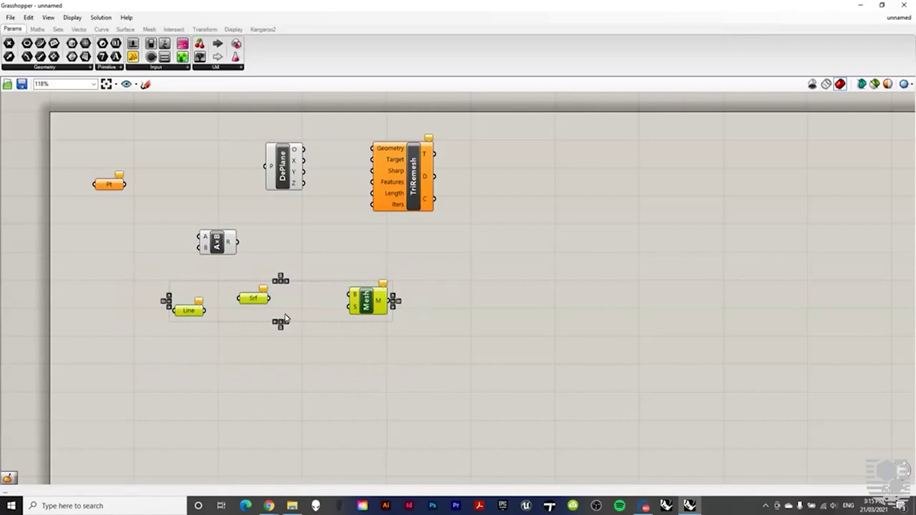
left_click_drag(254, 300, 255, 417, "alt")
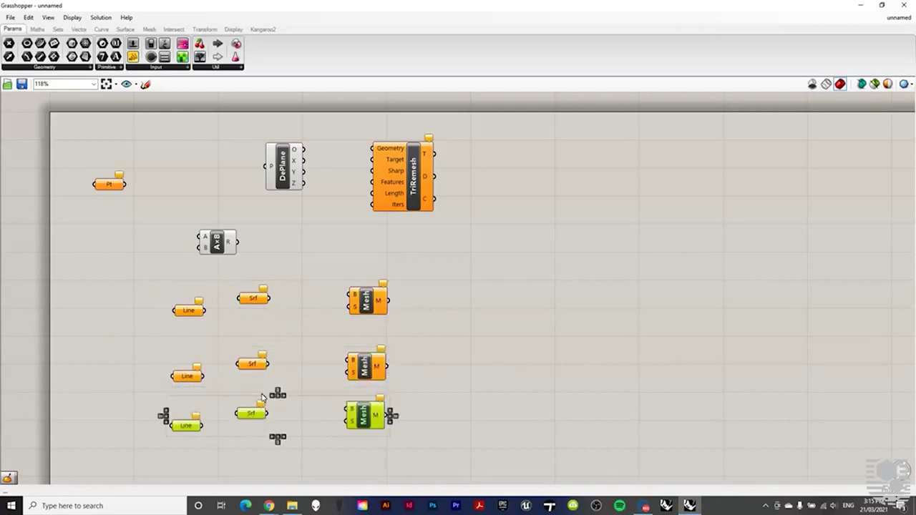
left_click(293, 331)
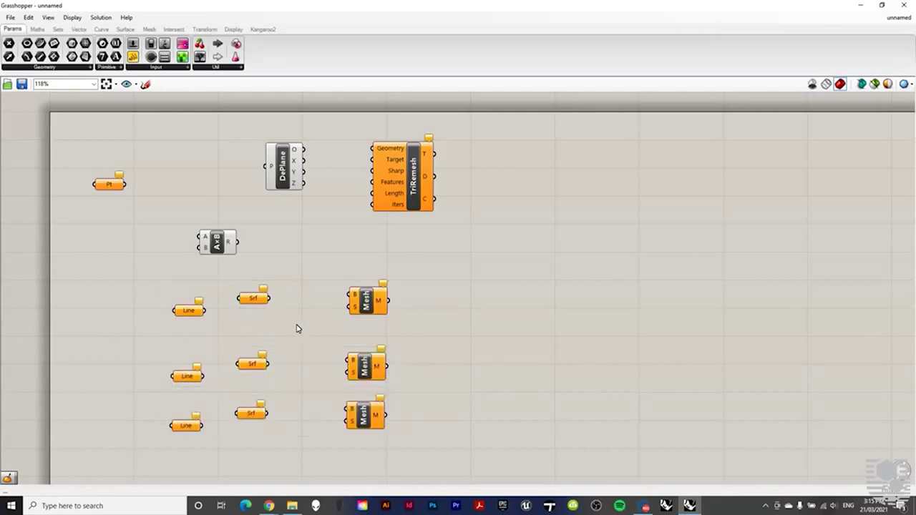
Try spreading the components apart horizontally from the empty space between the Surface and Mesh Brep columns.
left_click_drag(298, 328, 369, 329, "alt")
key("alt")
key("alt")
key("alt")
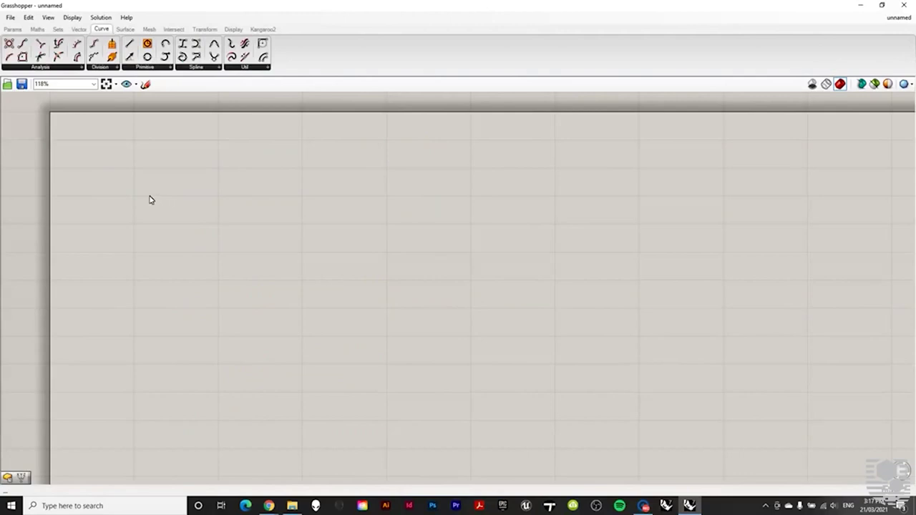
Place a Construct Point component on the empty canvas and arrange the Grasshopper window beside the Rhino viewports.
double_click(150, 200)
type("pt")
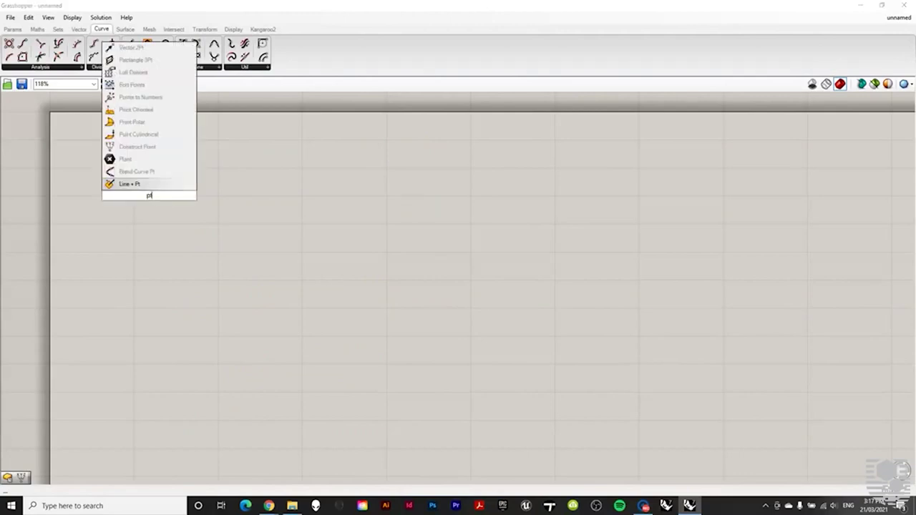
left_click(136, 158)
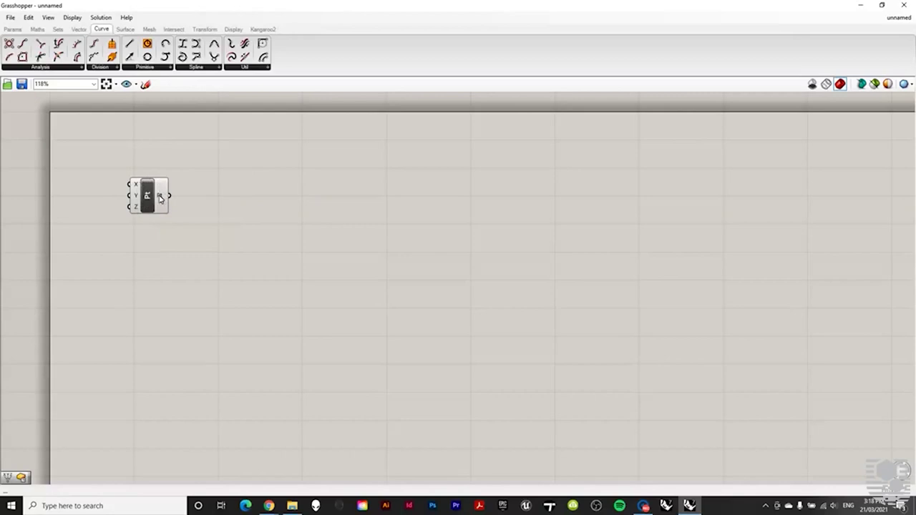
scroll(136, 188, "up", 5)
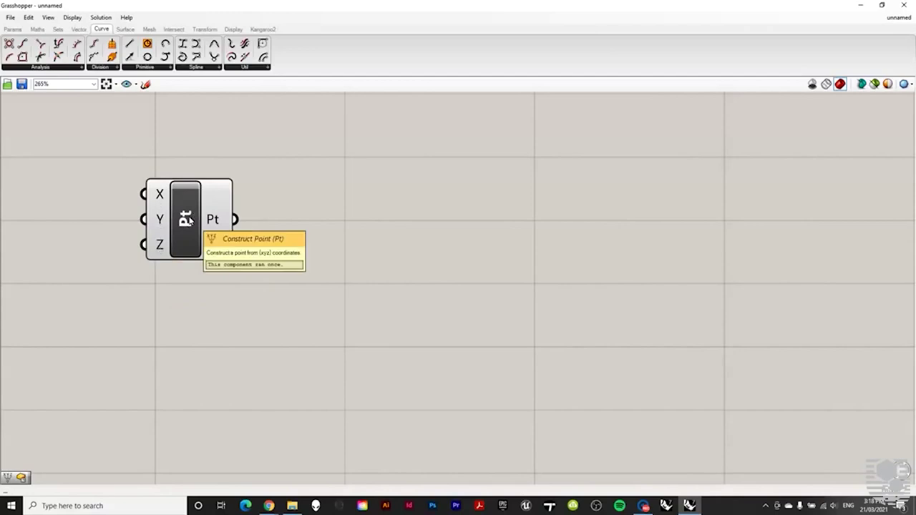
left_click_drag(385, 2, 2, 150)
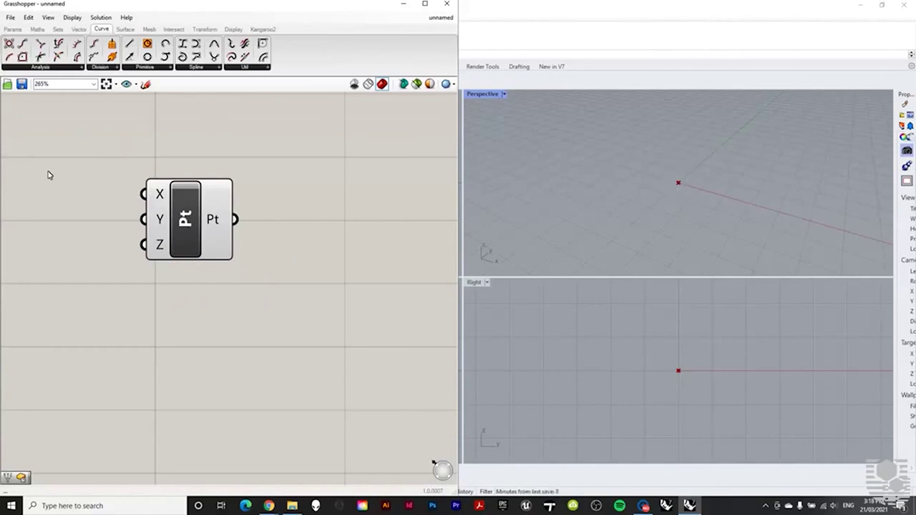
Add a Panel next to Construct Point and set its content to 10.
left_click(12, 29)
left_click_drag(132, 57, 69, 195)
double_click(79, 187)
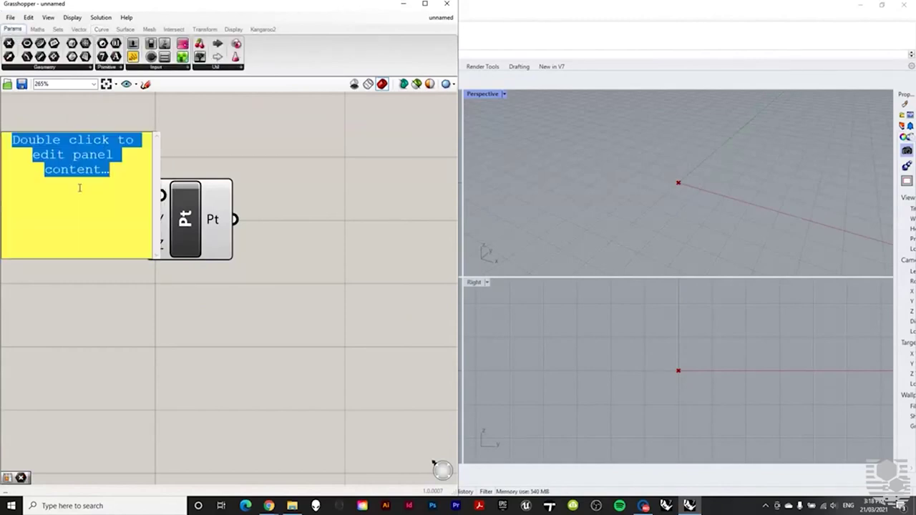
type("10")
key("Return")
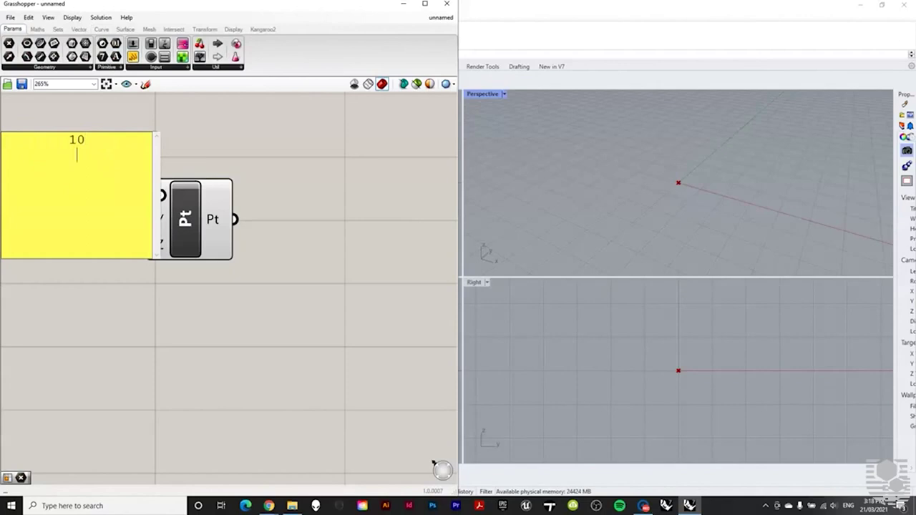
left_click(186, 116)
Move Construct Point clear of the Panel and connect the Panel's output to its Z input.
left_click_drag(212, 221, 281, 210)
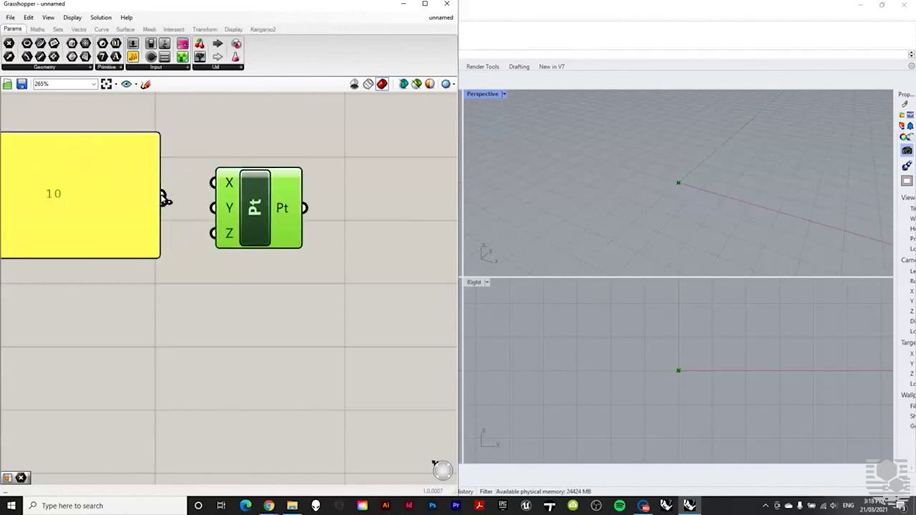
left_click_drag(163, 195, 212, 236)
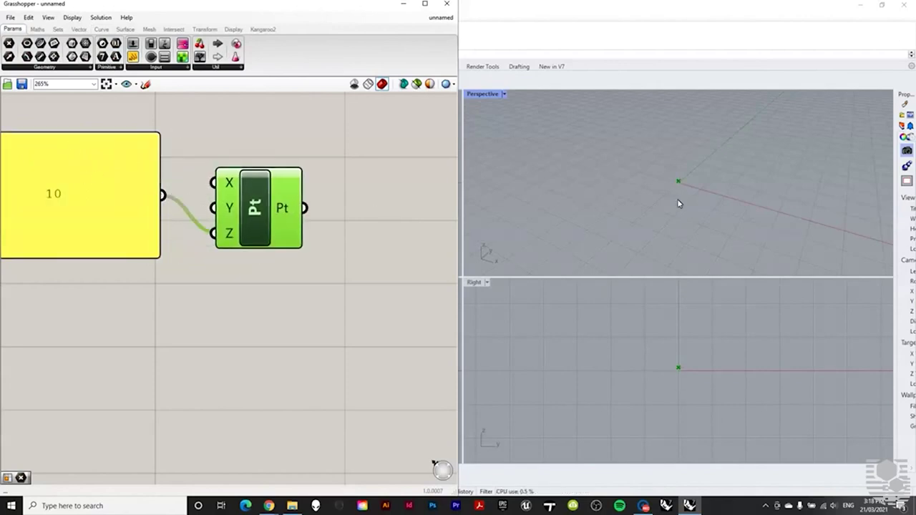
right_click_drag(679, 205, 705, 202)
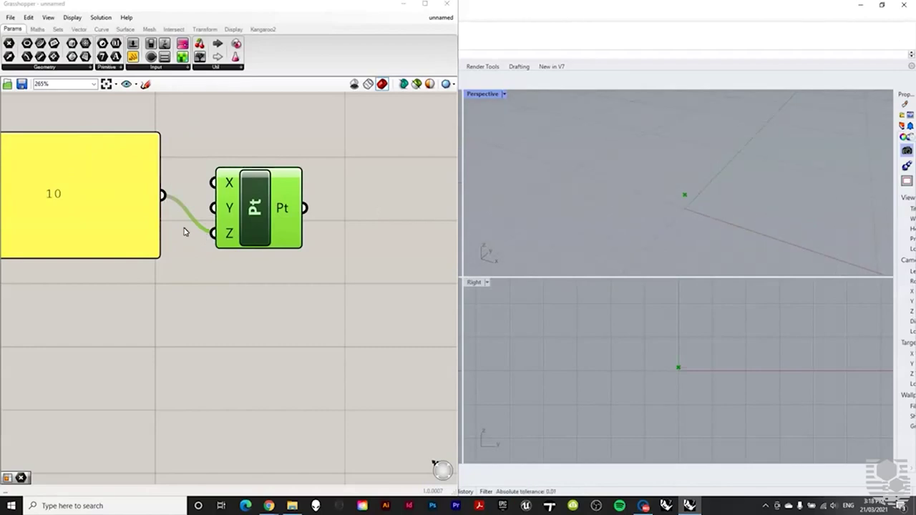
Change the Panel's content to 1000 to raise the constructed point.
double_click(60, 199)
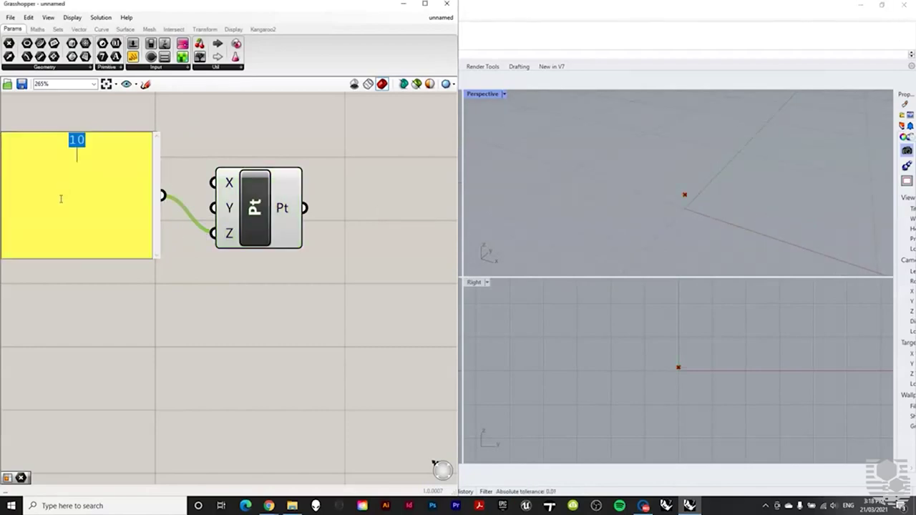
left_click(81, 169)
type("00")
key("Return")
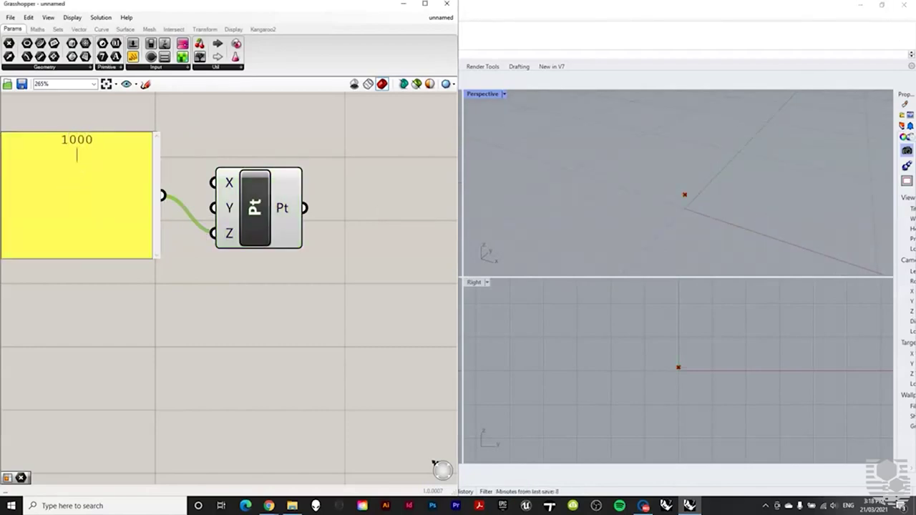
left_click(309, 113)
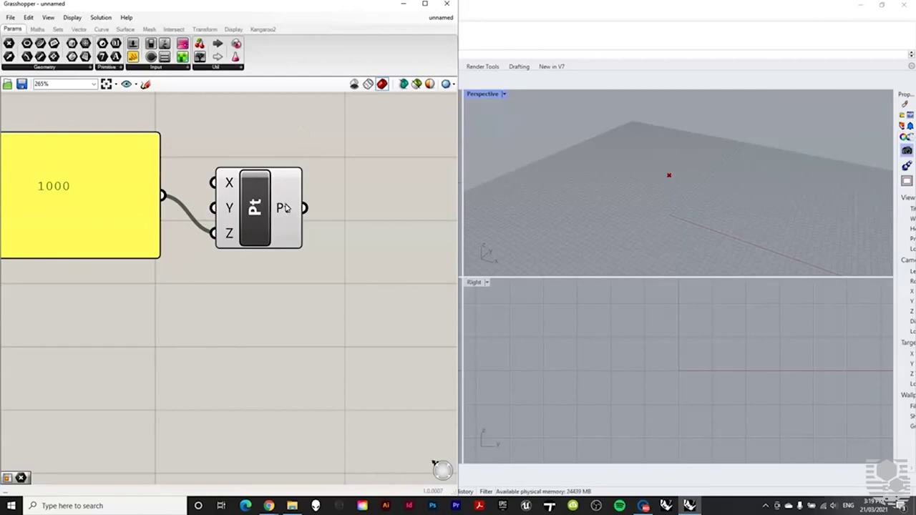
mouse_move(283, 210)
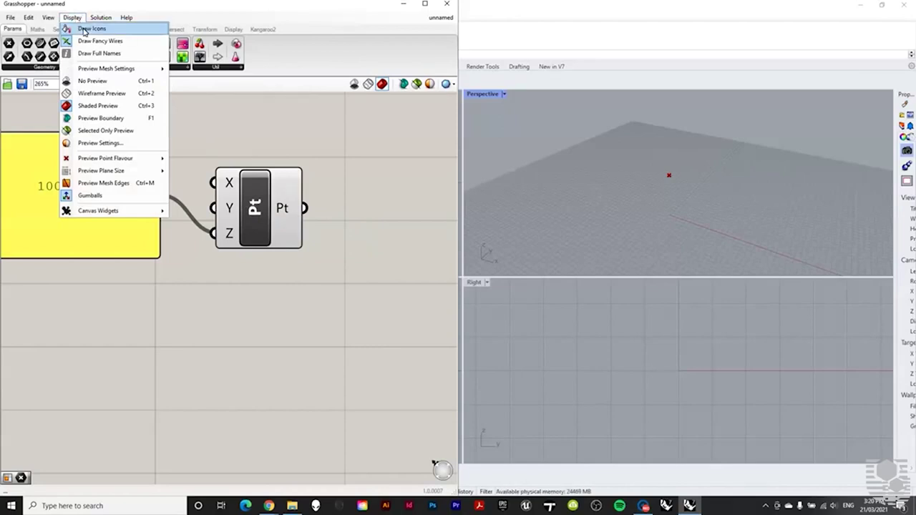
Toggle component drawing between icons and names twice, finishing with names.
left_click(85, 28)
scroll(289, 218, "down", 3)
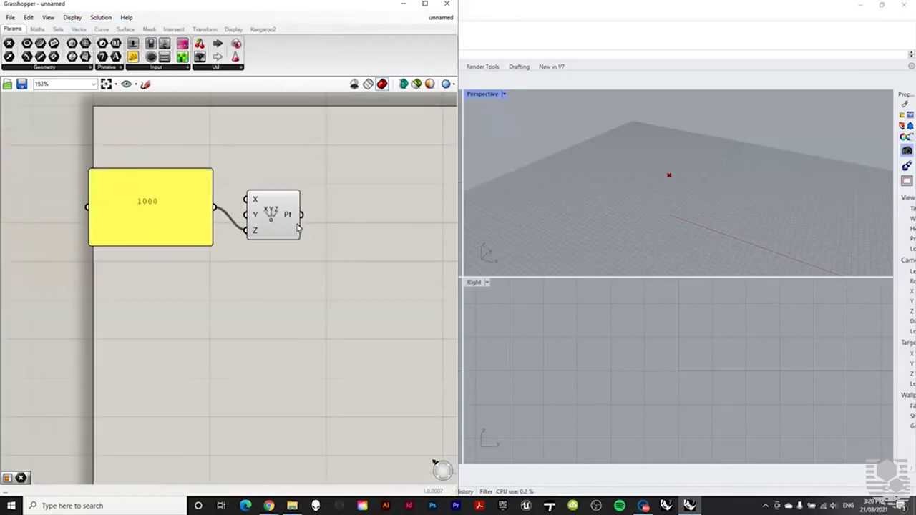
left_click(72, 19)
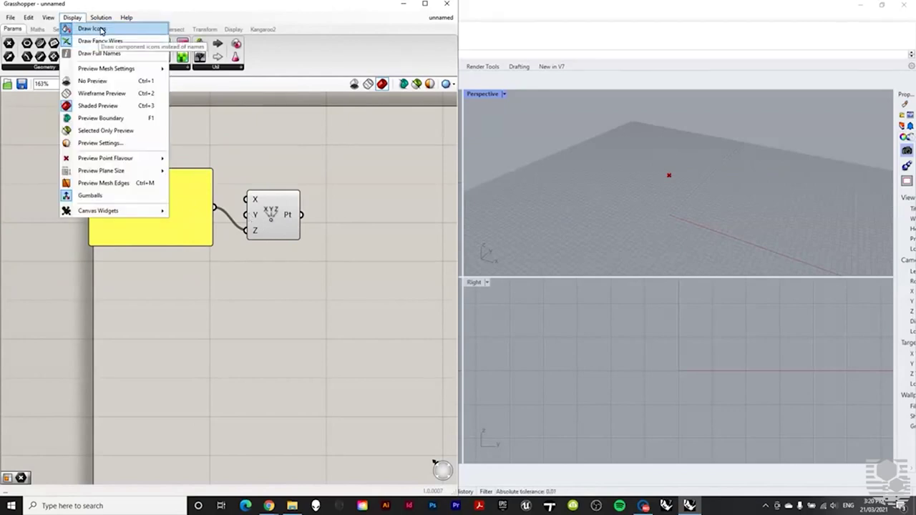
left_click(103, 29)
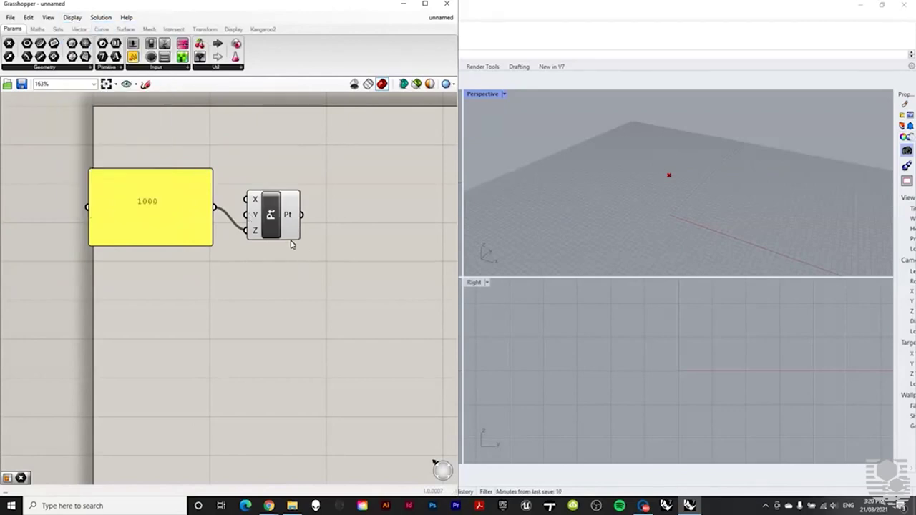
scroll(301, 216, "up", 2)
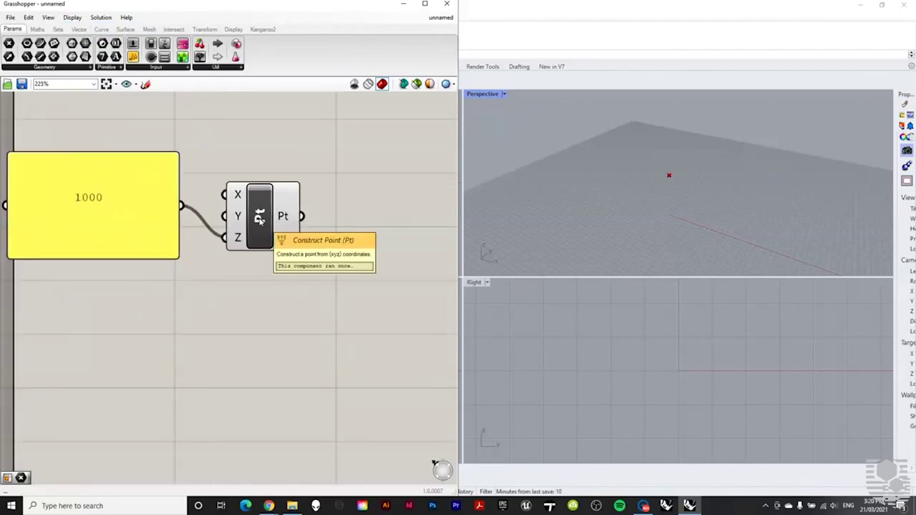
scroll(261, 219, "down", 3)
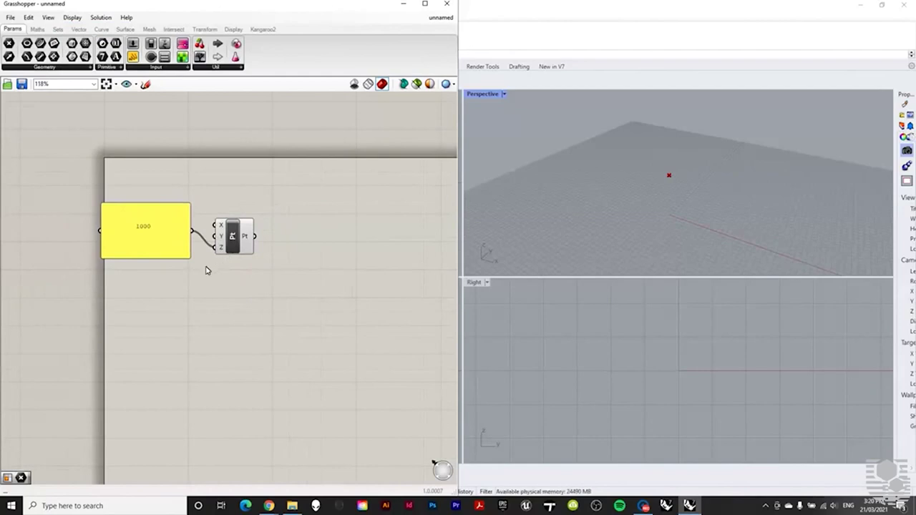
left_click(68, 18)
left_click(72, 28)
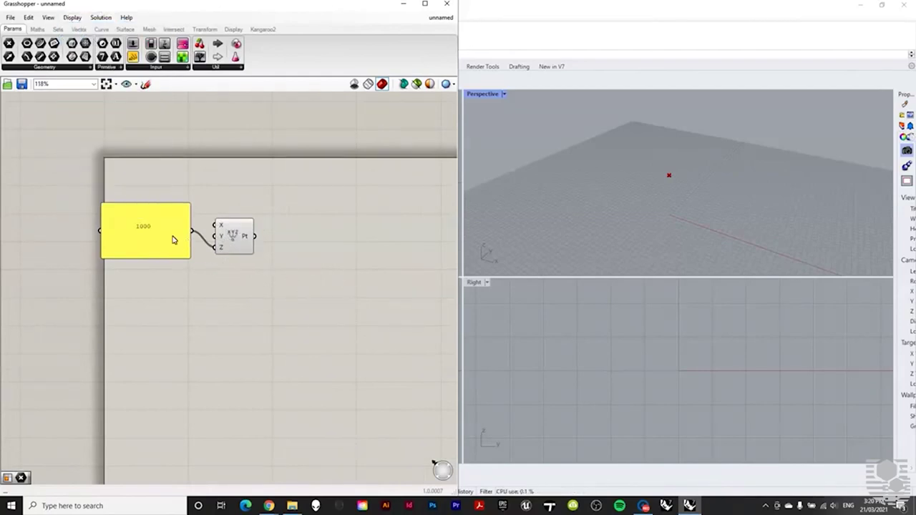
scroll(172, 237, "down", 2)
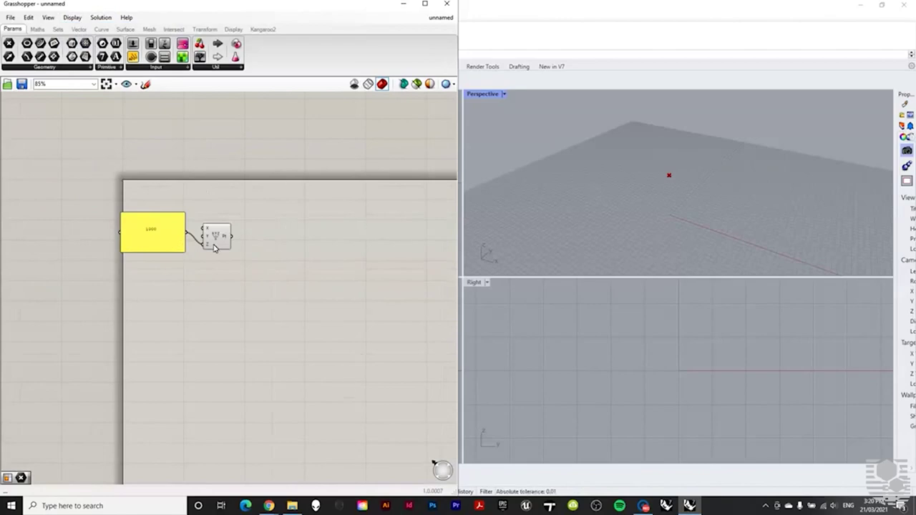
left_click(72, 17)
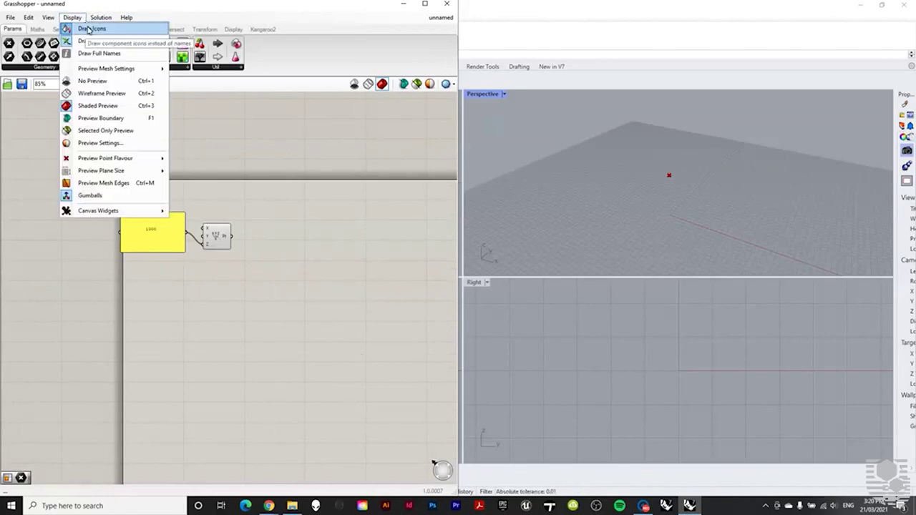
left_click(96, 40)
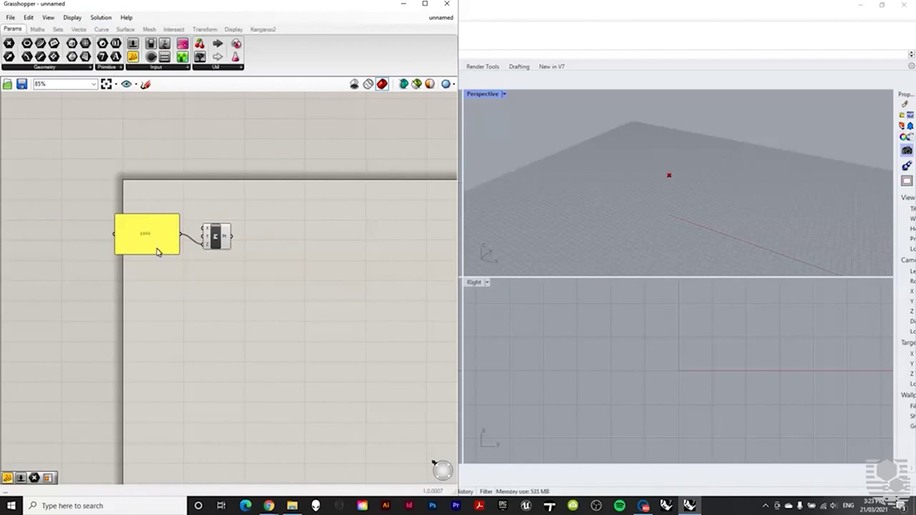
Shift Construct Point slightly away from the Panel and delete the Panel.
left_click_drag(215, 247, 221, 246)
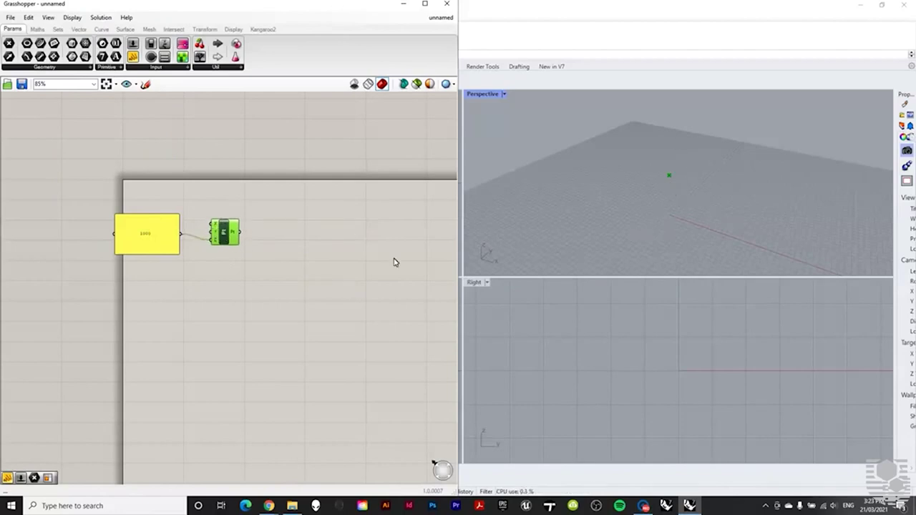
left_click(198, 304)
left_click(155, 240)
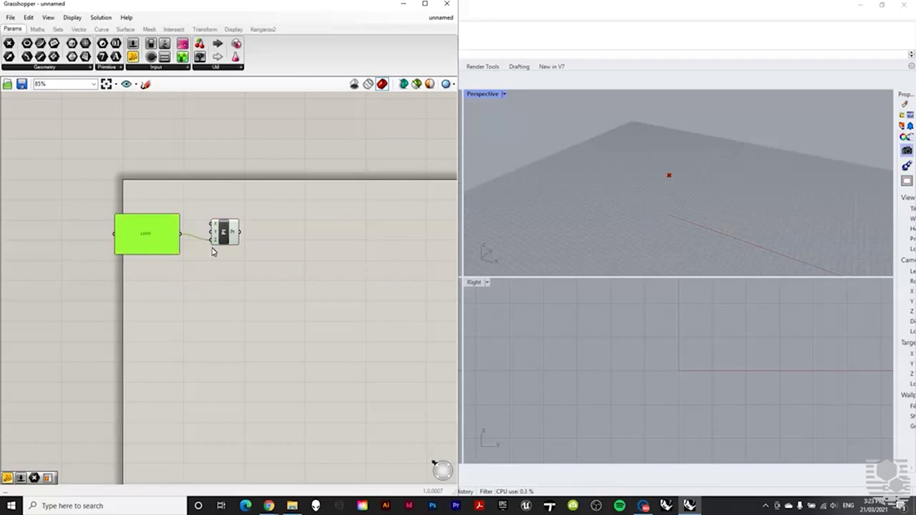
key("Delete")
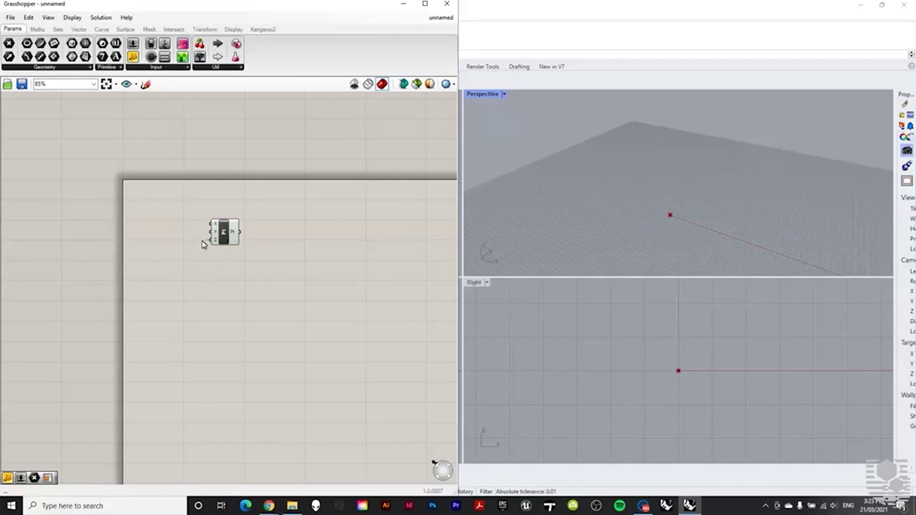
scroll(172, 236, "up", 3)
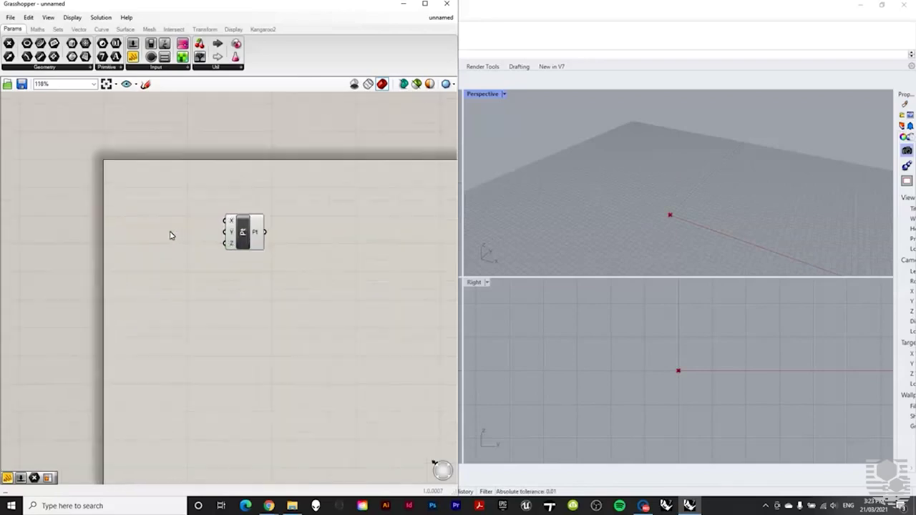
Add a Number Slider below Construct Point using the definition 0<10<25.
double_click(158, 299)
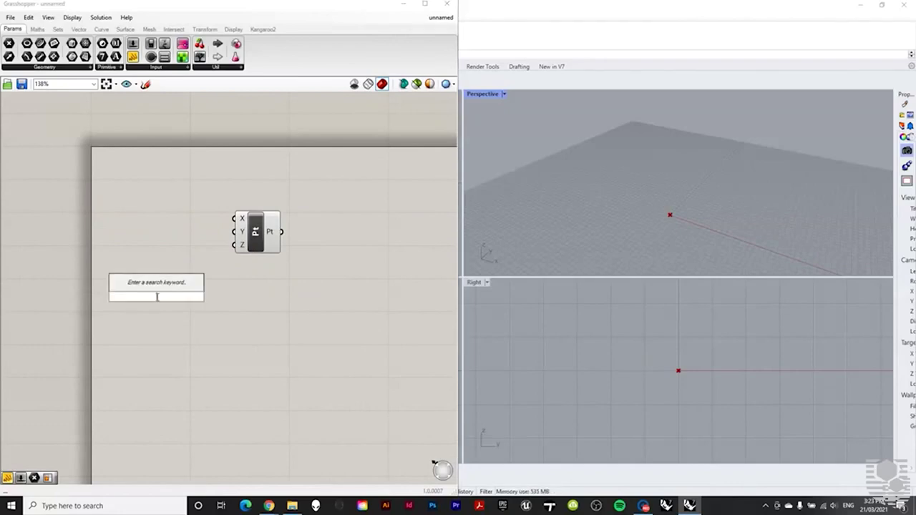
type("0")
key("Return")
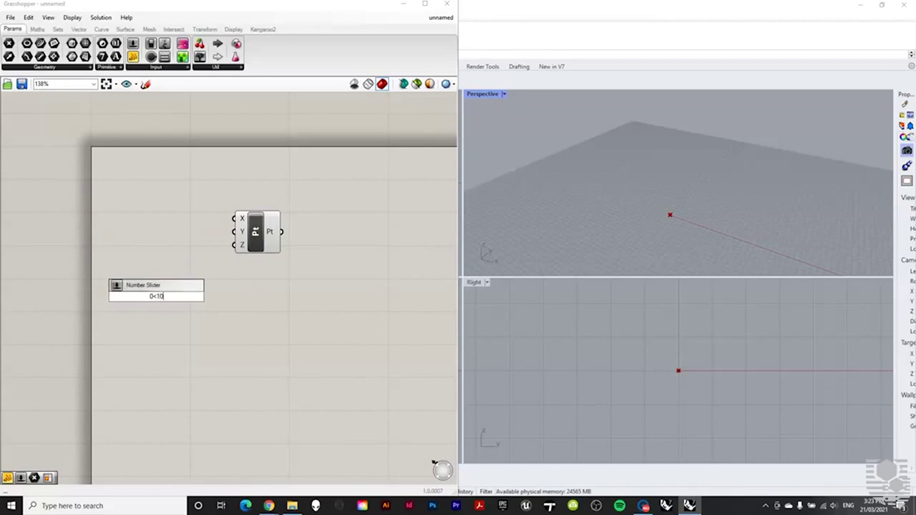
type("<10<")
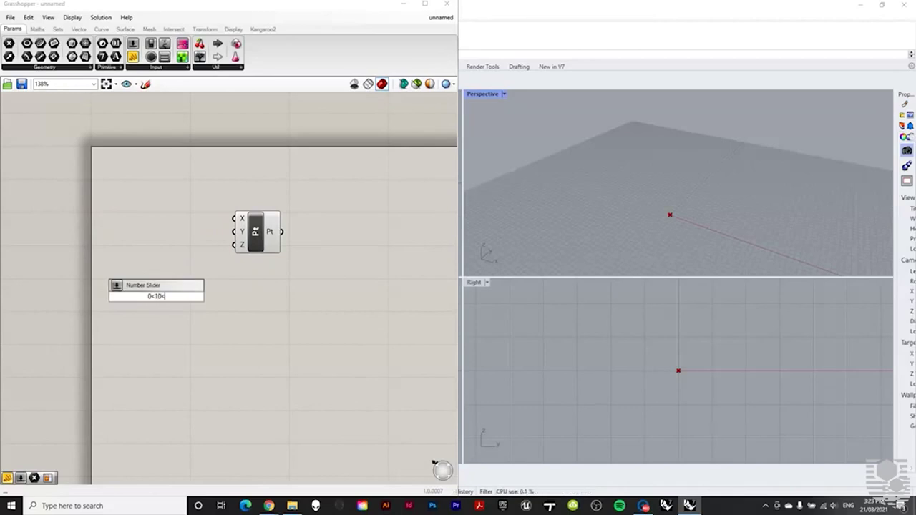
type("25")
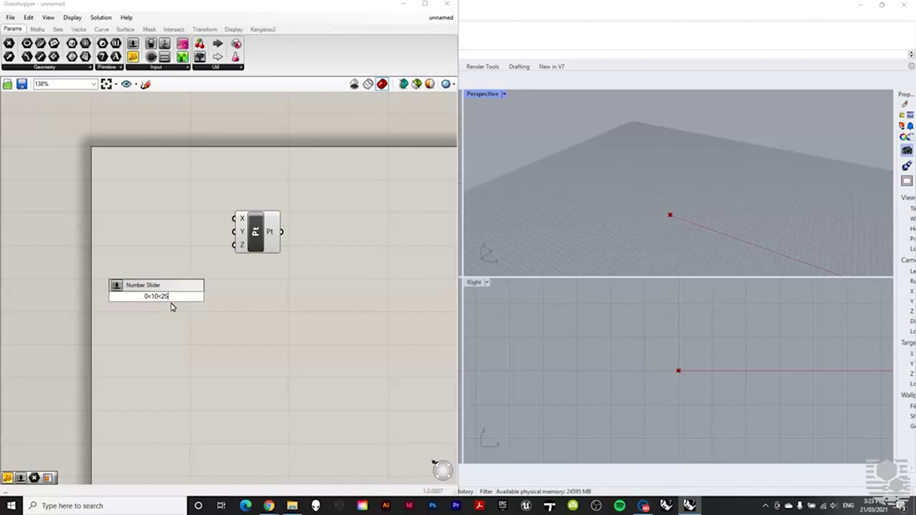
key("Return")
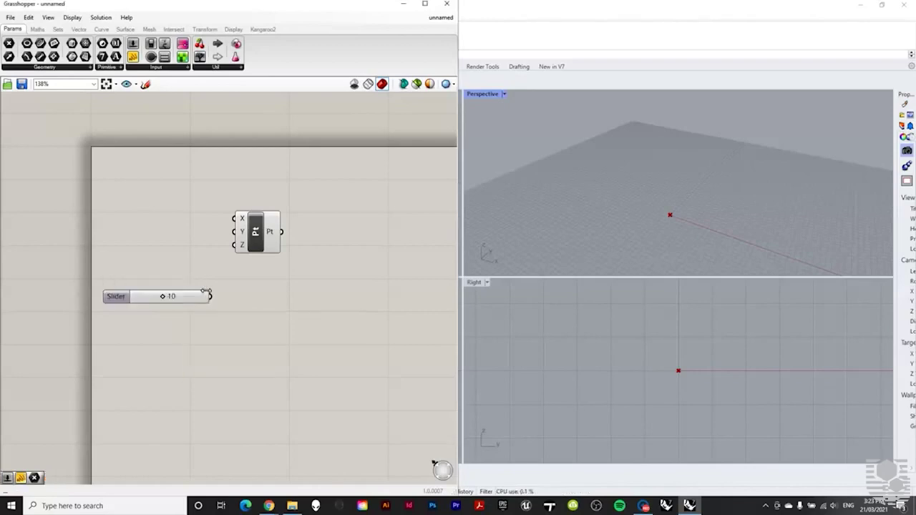
Connect the slider's output to the Z, X and Y inputs of Construct Point and set the slider to 25.
left_click_drag(213, 299, 235, 245)
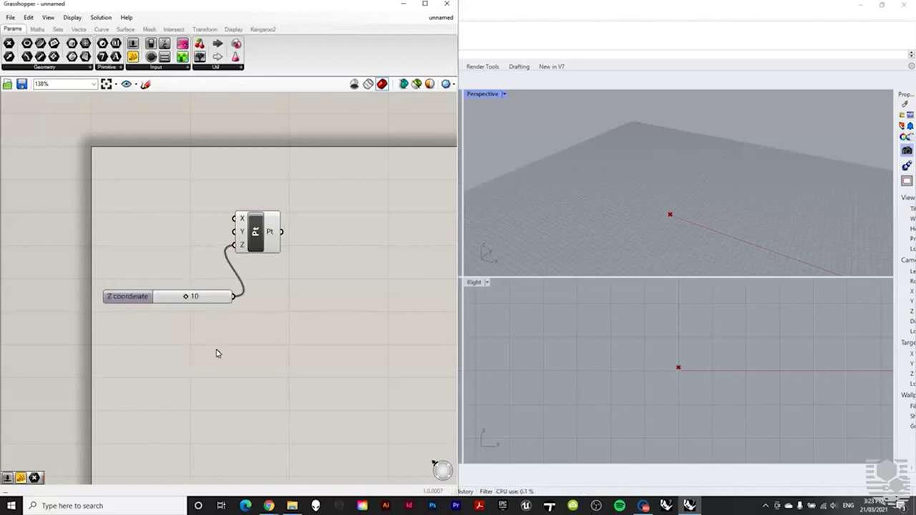
left_click_drag(182, 300, 219, 303)
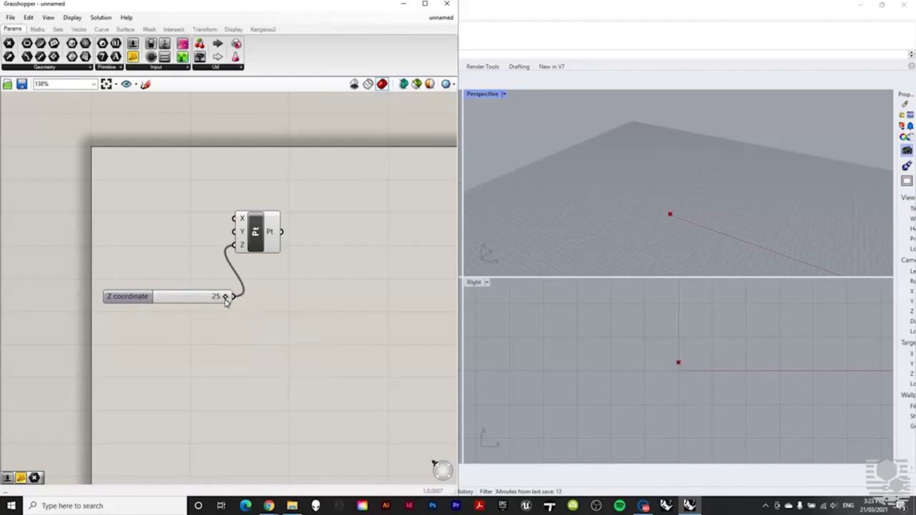
left_click_drag(224, 297, 230, 218)
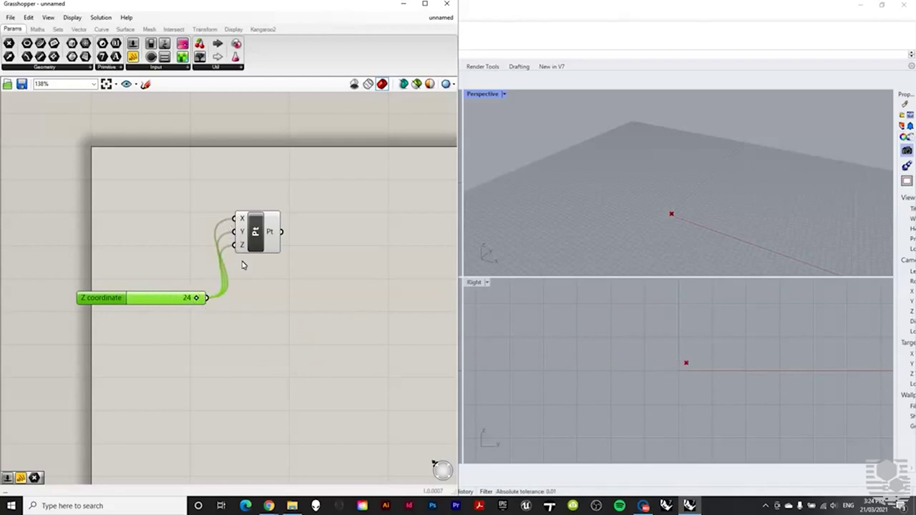
left_click_drag(197, 299, 171, 300)
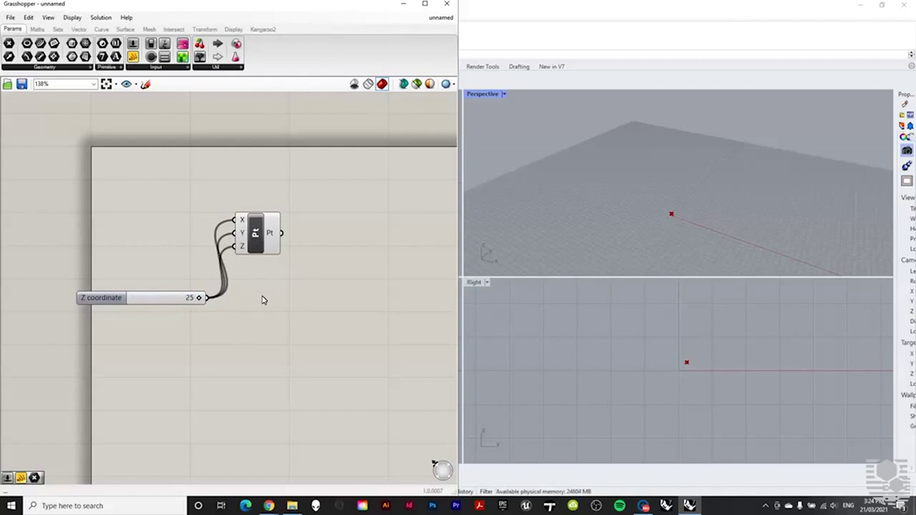
Select and deselect Construct Point to see which point it highlights in the Rhino viewports.
left_click(262, 237)
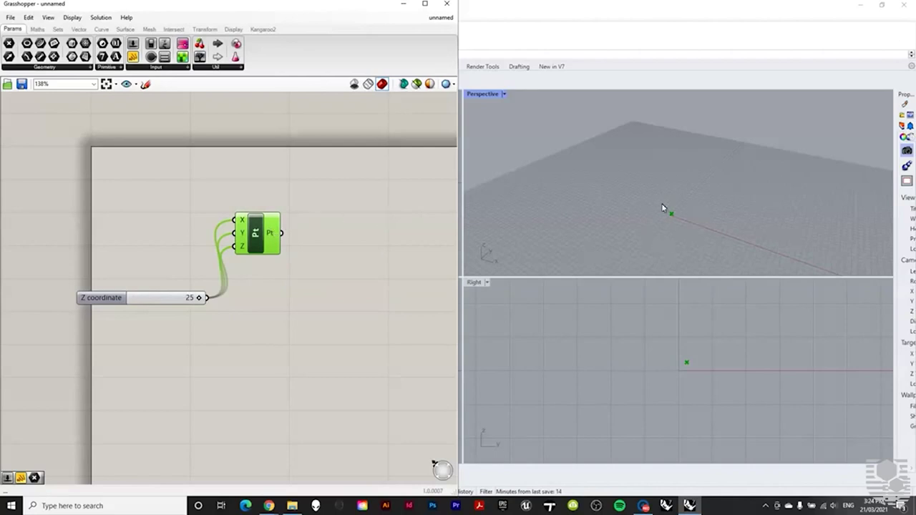
left_click(339, 242)
left_click(260, 229)
left_click(361, 220)
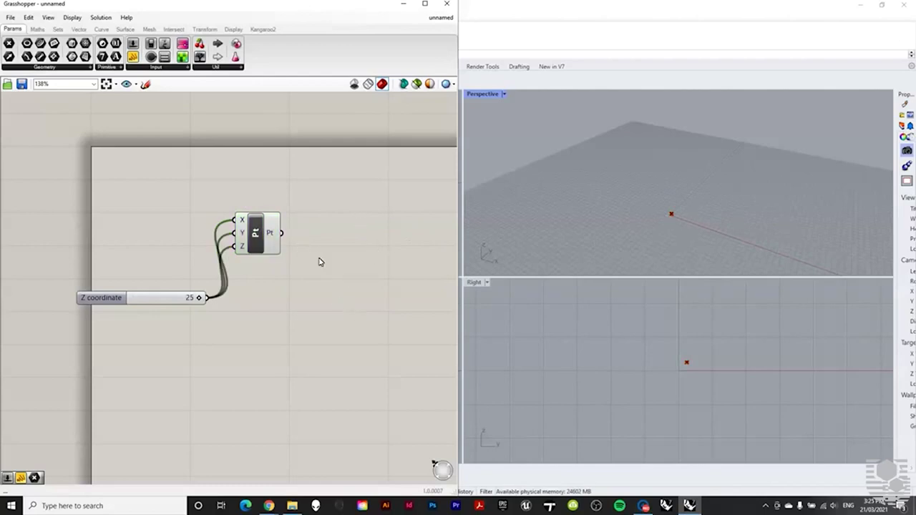
Switch the preview of Construct Point off and back on.
right_click(258, 229)
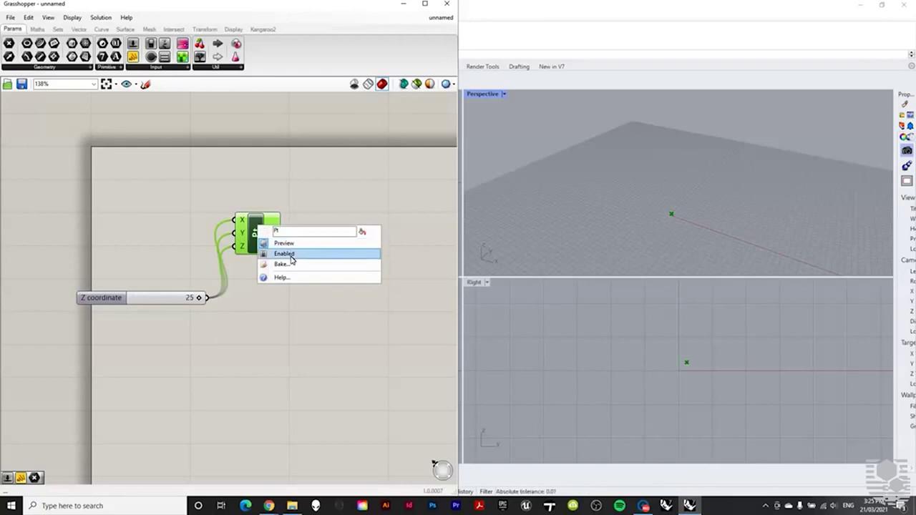
left_click(290, 245)
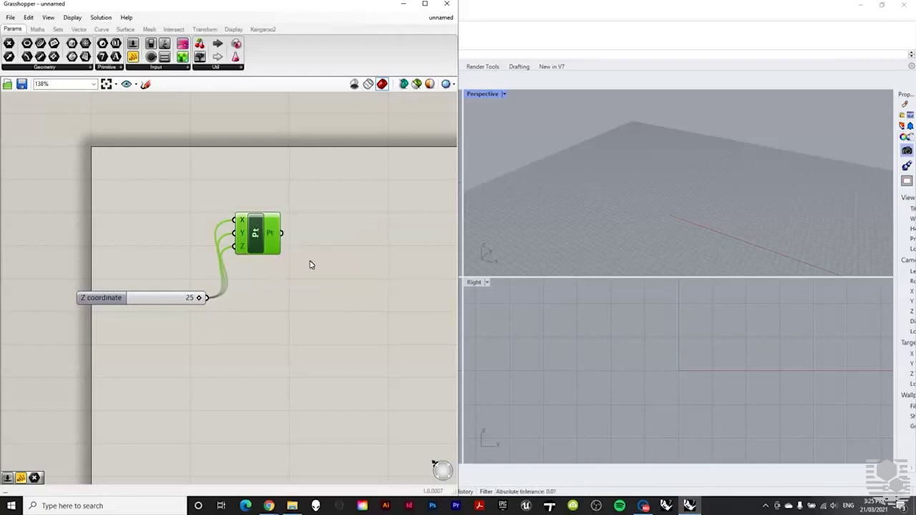
left_click(339, 285)
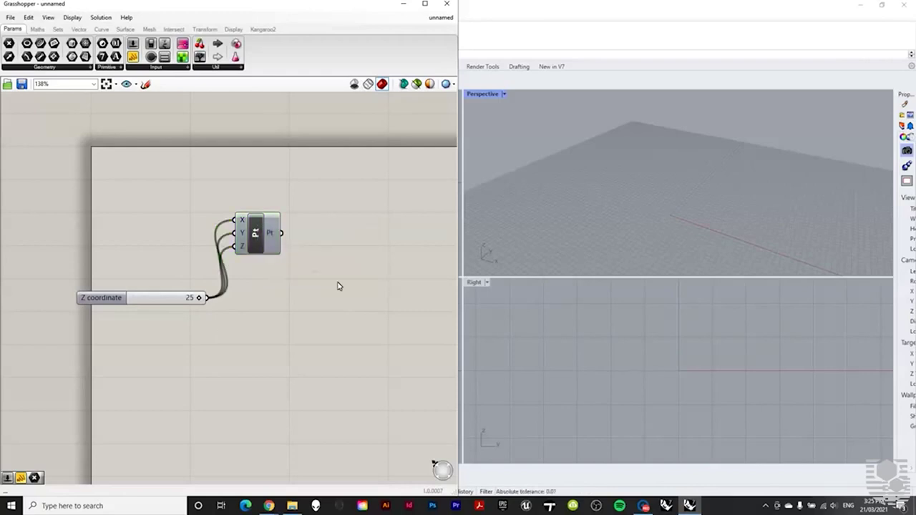
left_click(270, 236)
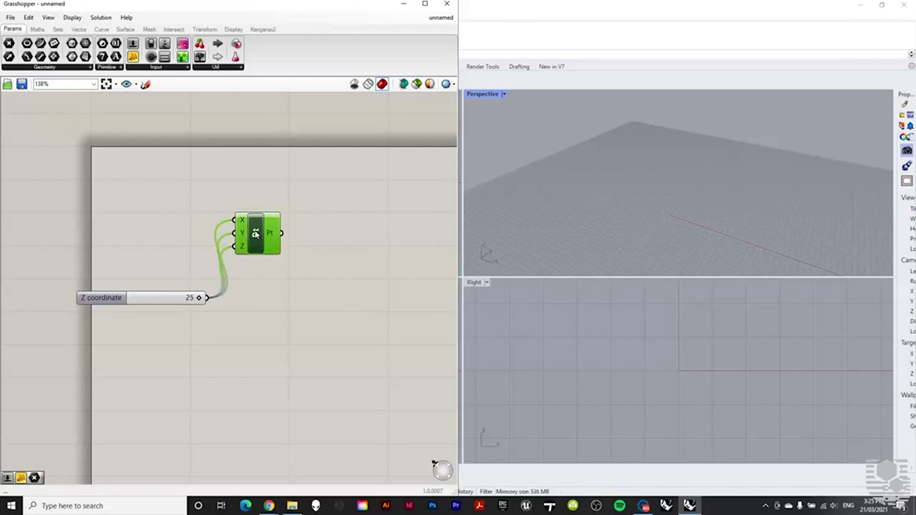
right_click(255, 232)
left_click(283, 248)
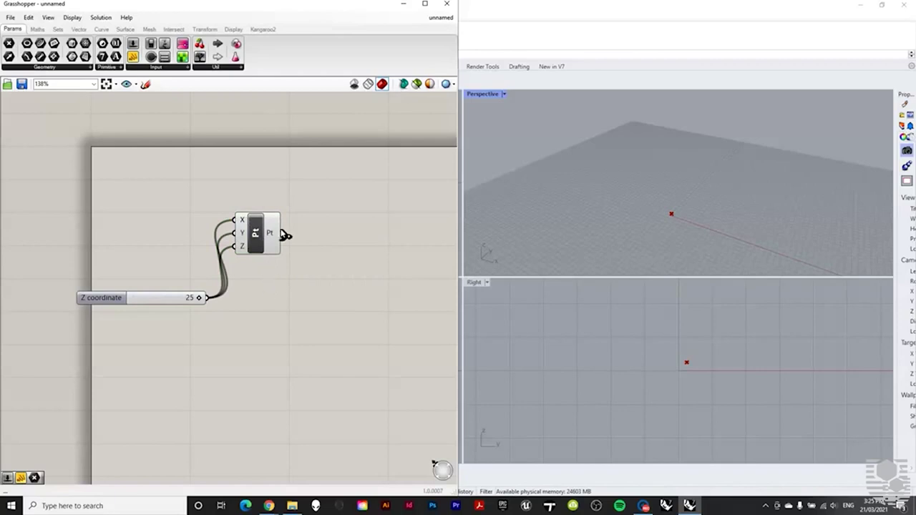
Add a Panel above the slider with the content 1, 3, 5, 10, 20.
left_click_drag(132, 57, 119, 180)
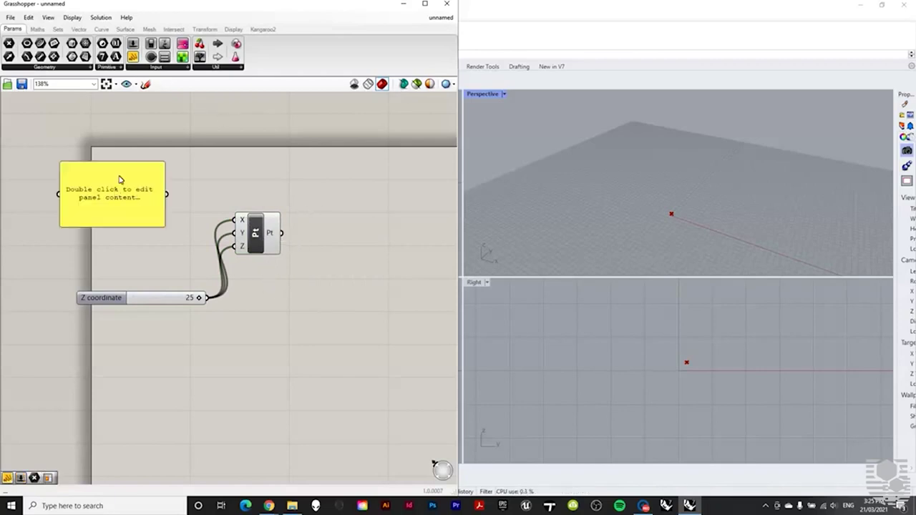
double_click(128, 188)
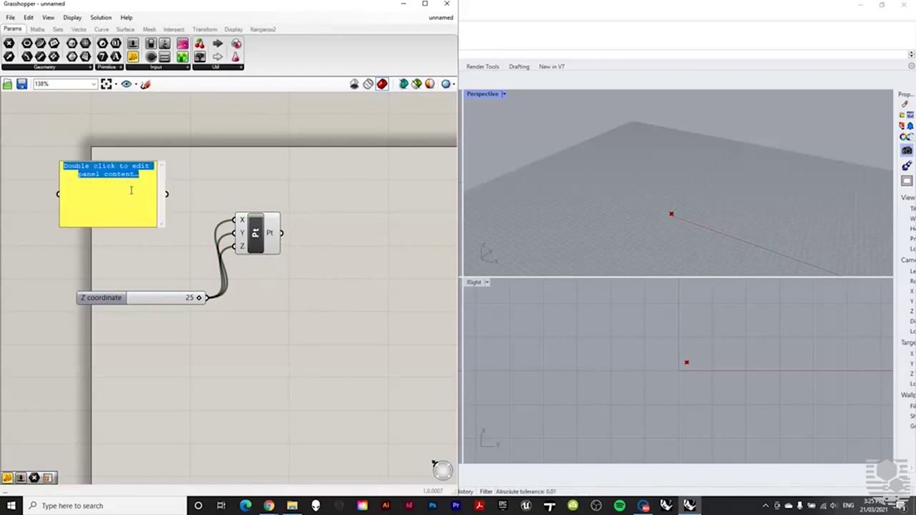
type("1. 3, 5,")
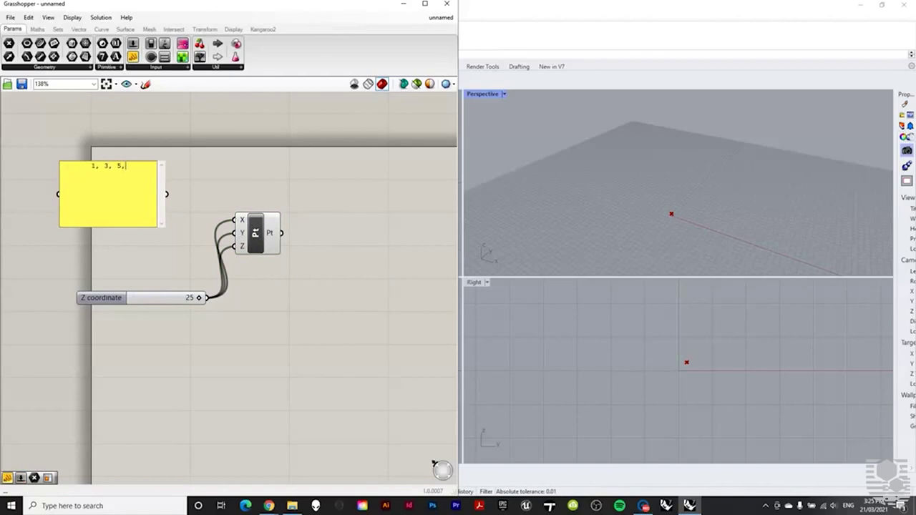
type(" 10, 20")
key("Return")
left_click(201, 185)
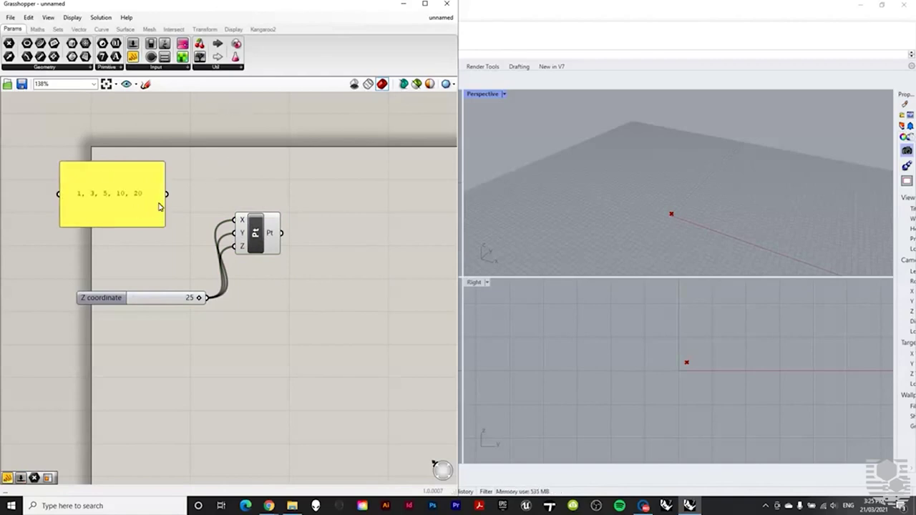
Connect the Panel to Construct Point's X input, check the component's error balloon, and replace the Panel's content with 20.
left_click_drag(168, 195, 236, 220)
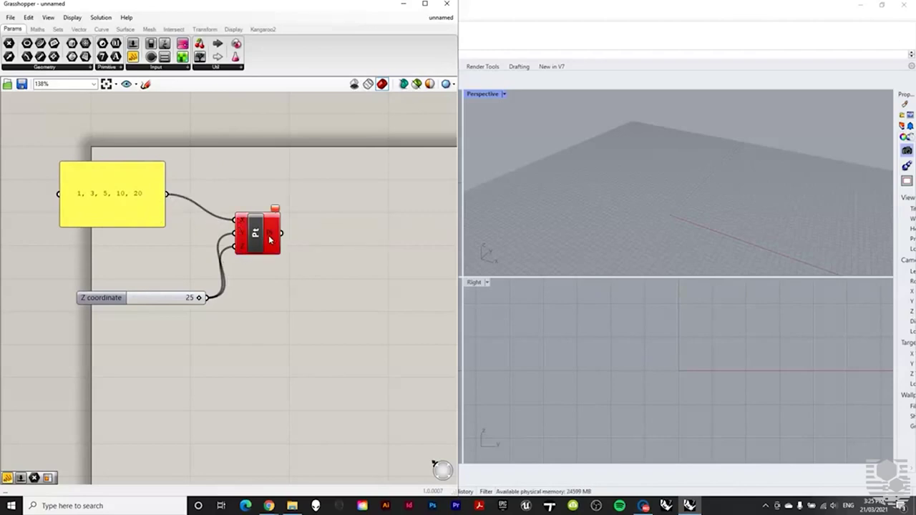
mouse_move(276, 210)
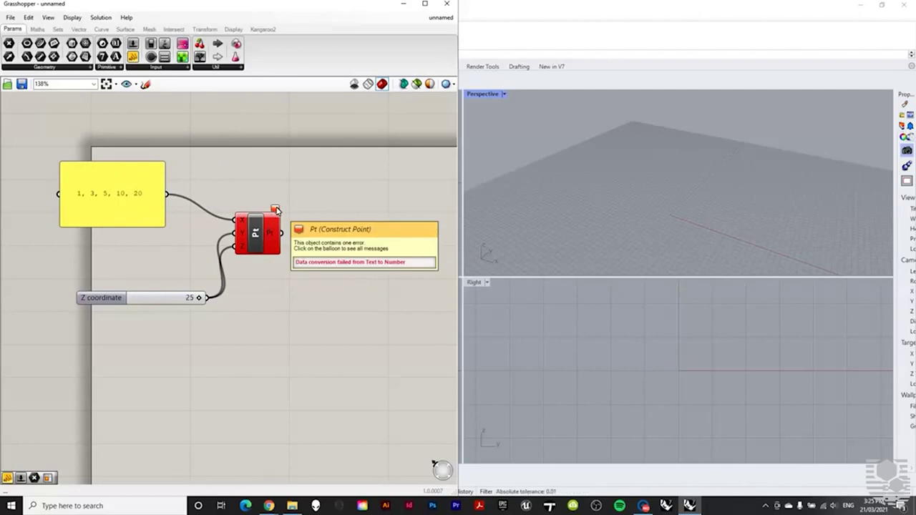
double_click(126, 196)
key("BackSpace")
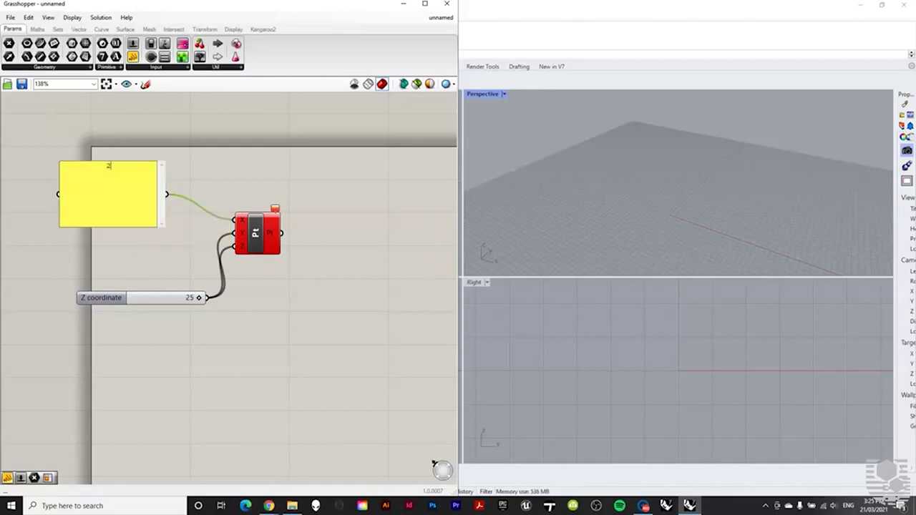
left_click(208, 167)
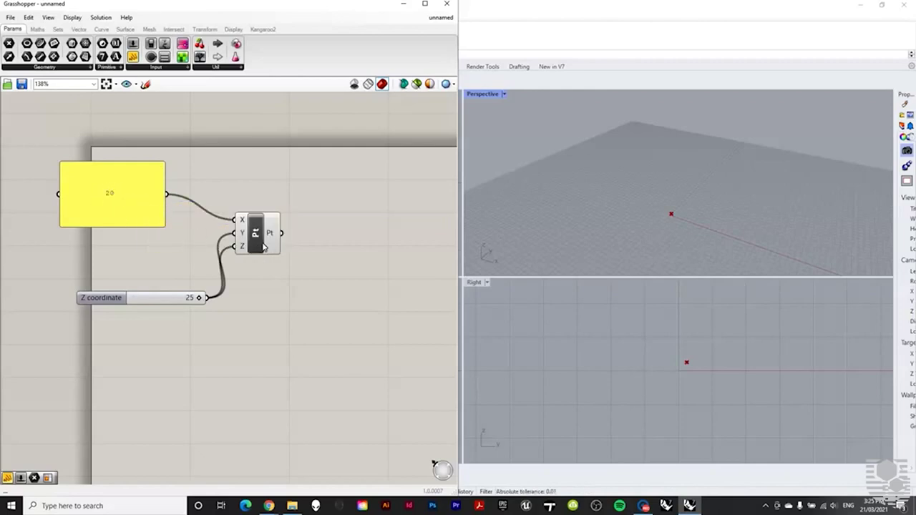
Place an empty Plane parameter beside Construct Point, check its warning balloon, and delete the parameter.
left_click_drag(126, 53, 347, 216)
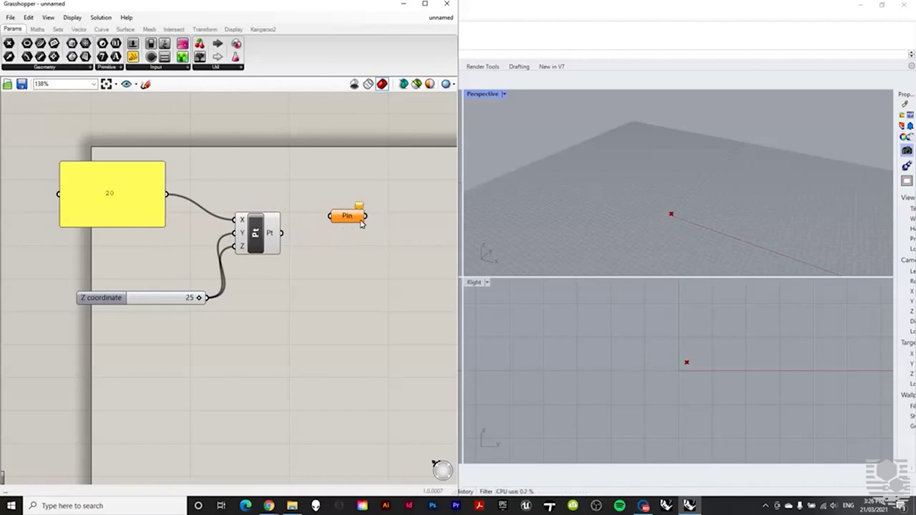
mouse_move(359, 206)
left_click(342, 214)
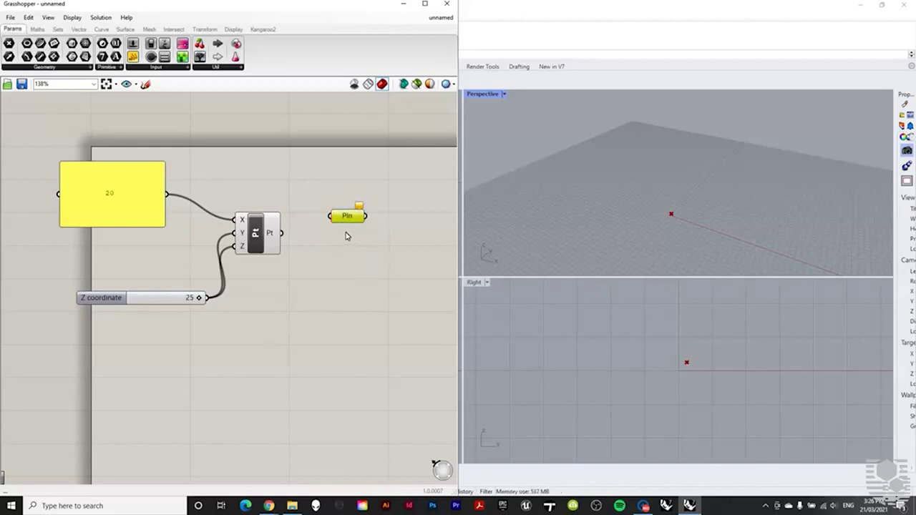
key("Delete")
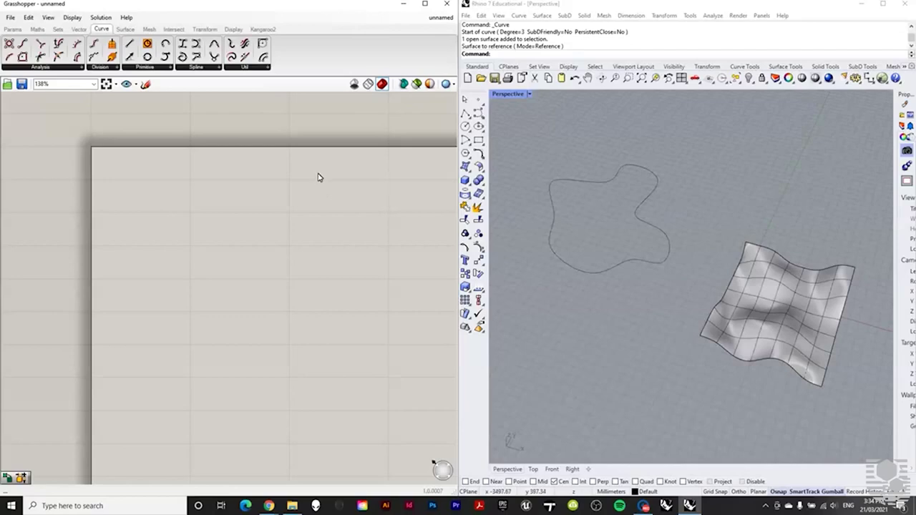
Place a Curve parameter on the empty Grasshopper canvas.
left_click(591, 144)
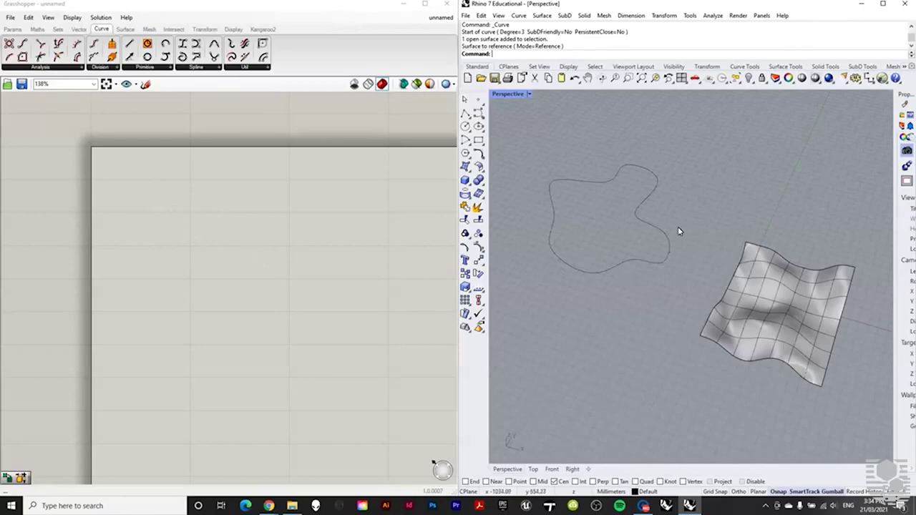
left_click(12, 29)
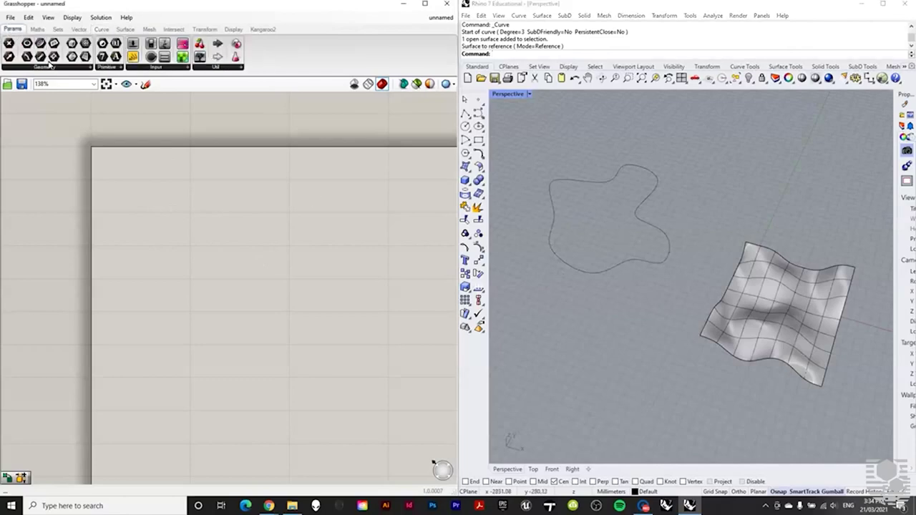
left_click(55, 69)
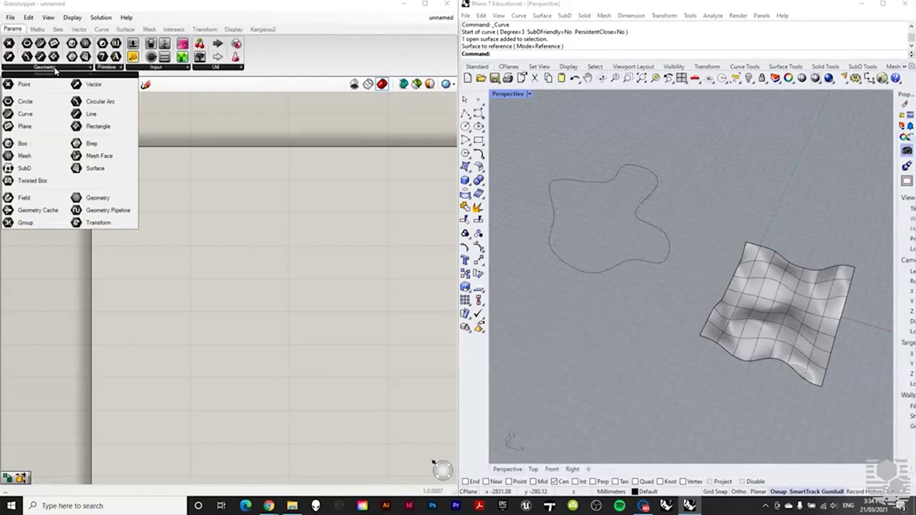
left_click_drag(27, 113, 150, 224)
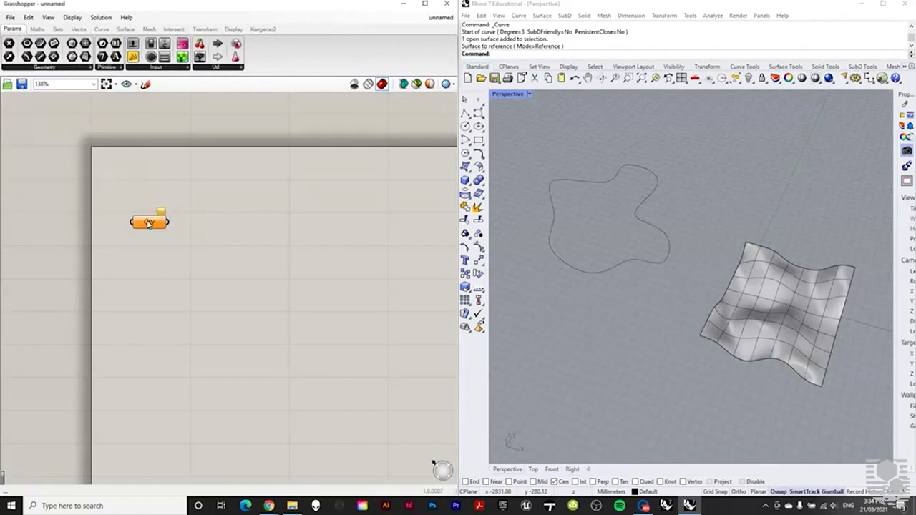
Set the closed freeform curve in Rhino as the Curve parameter's single curve and select the parameter to highlight it.
right_click(151, 226)
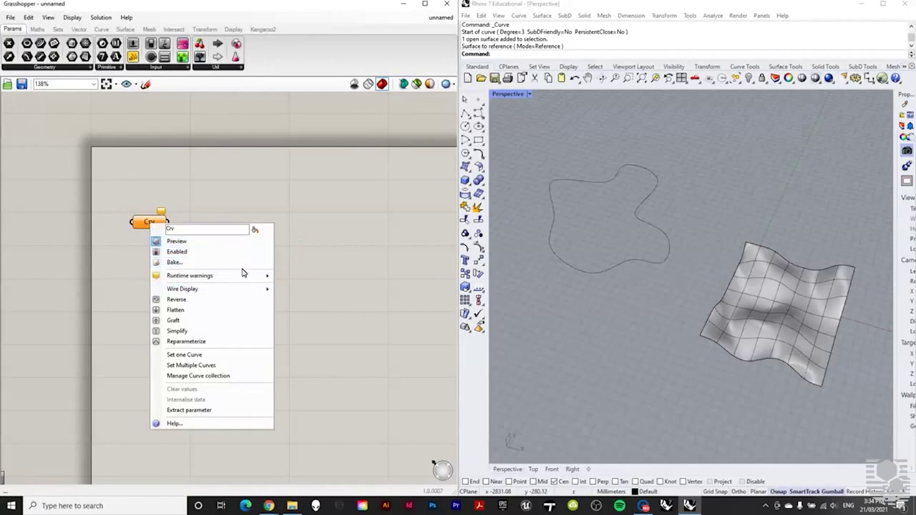
left_click(225, 354)
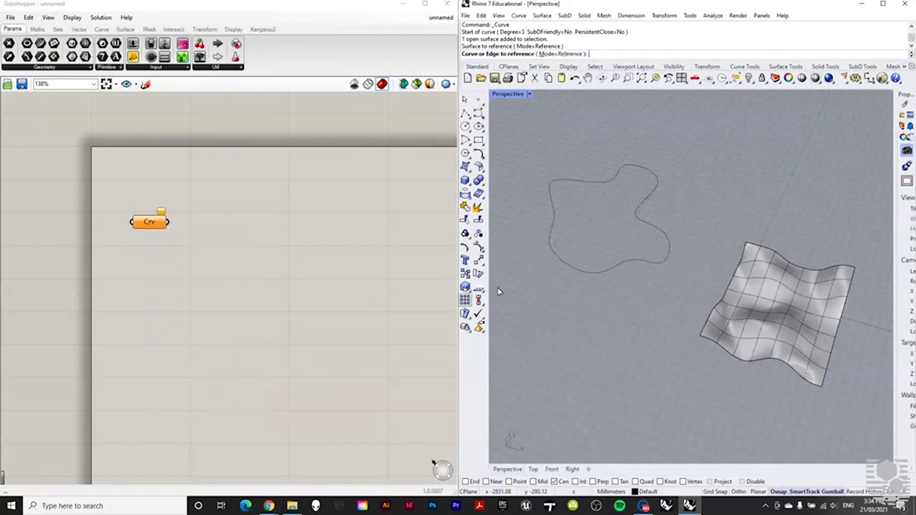
left_click(642, 222)
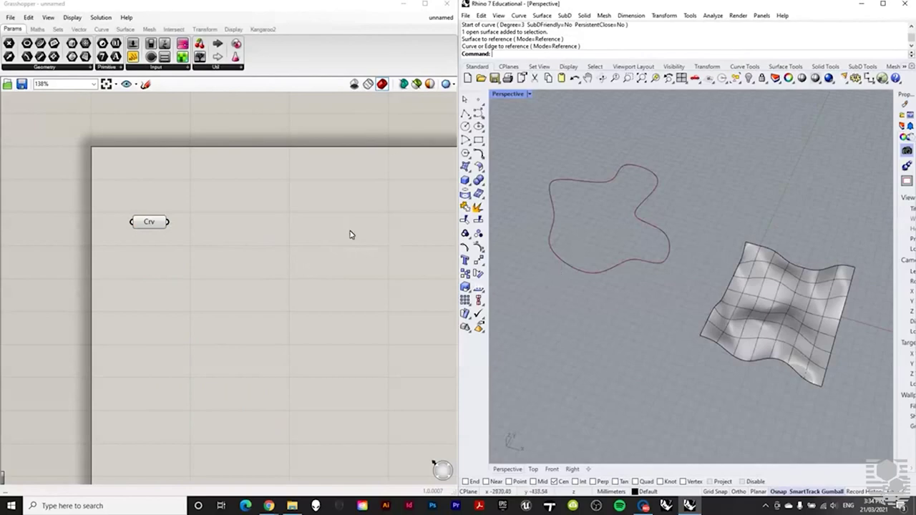
left_click(151, 222)
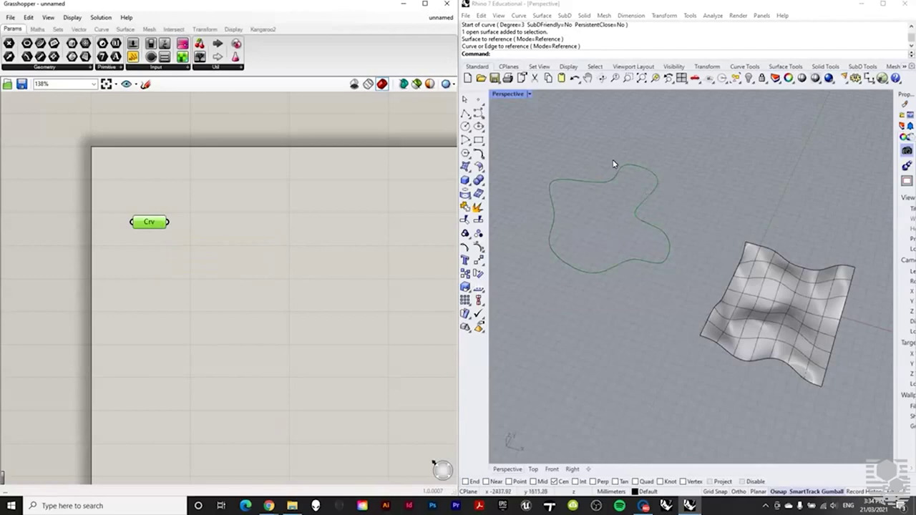
Place a curve Length component beside the Curve parameter and connect the parameter's output to its C input.
left_click(284, 229)
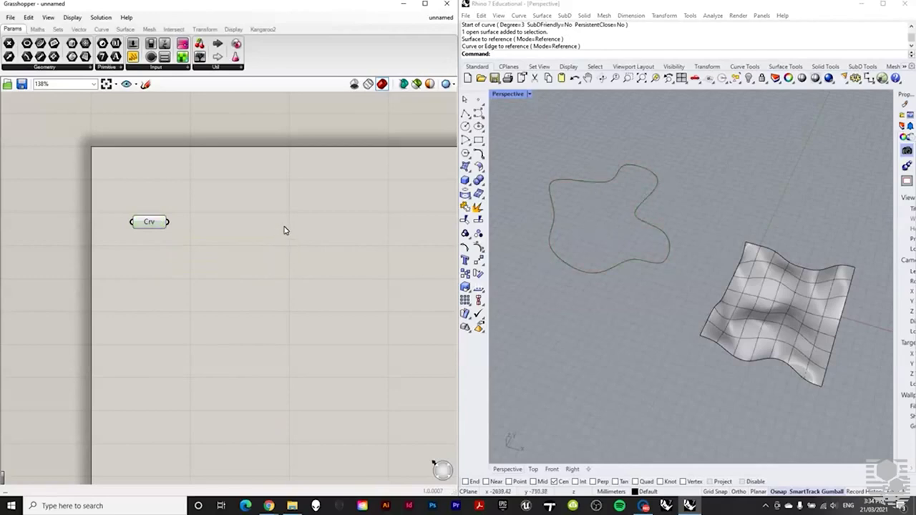
left_click(101, 29)
left_click(63, 68)
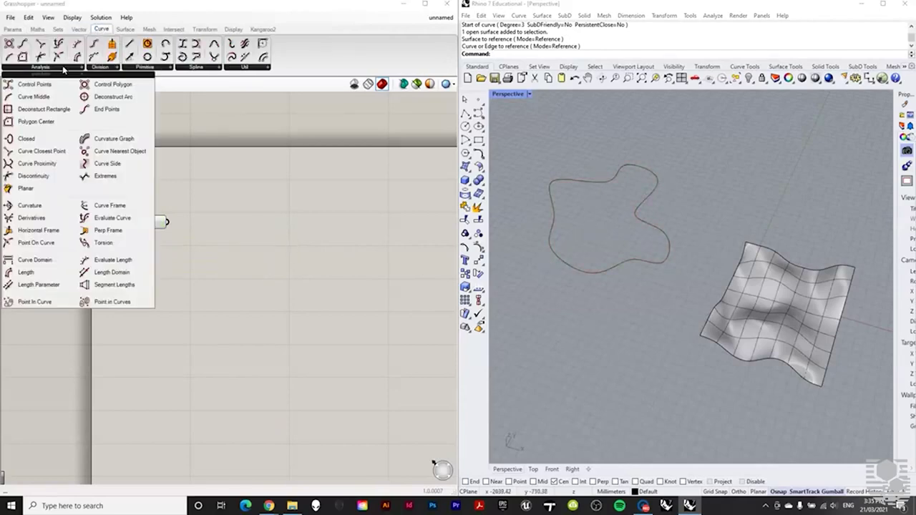
left_click(32, 275)
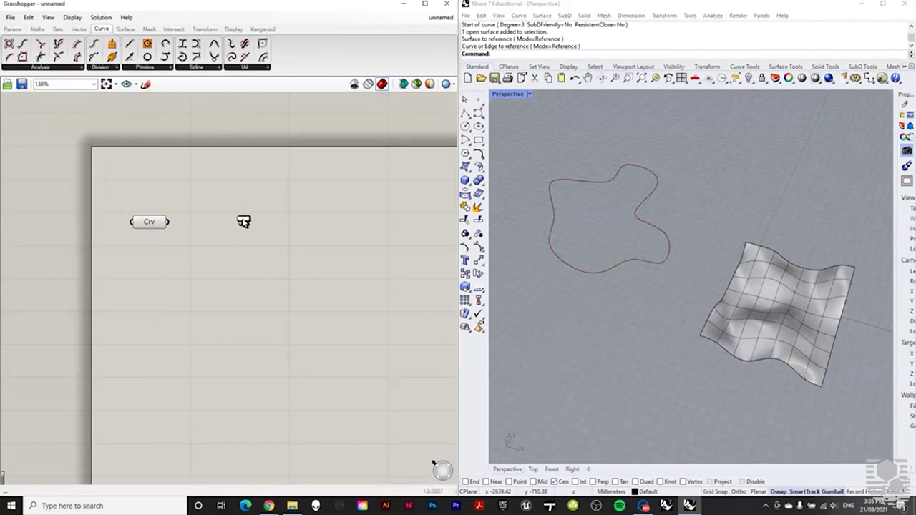
left_click(232, 222)
left_click_drag(164, 222, 218, 222)
Add a Panel beside the Length component and connect the L output to it.
left_click(13, 28)
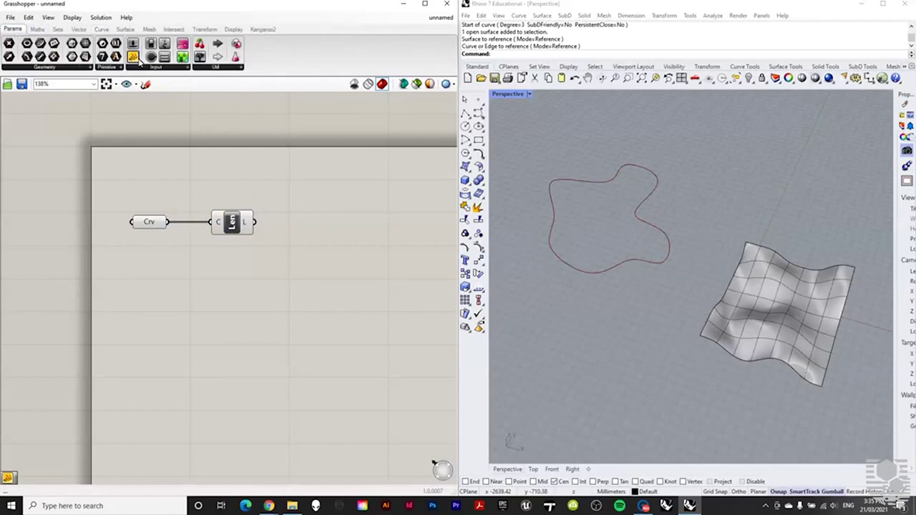
left_click_drag(133, 57, 287, 216)
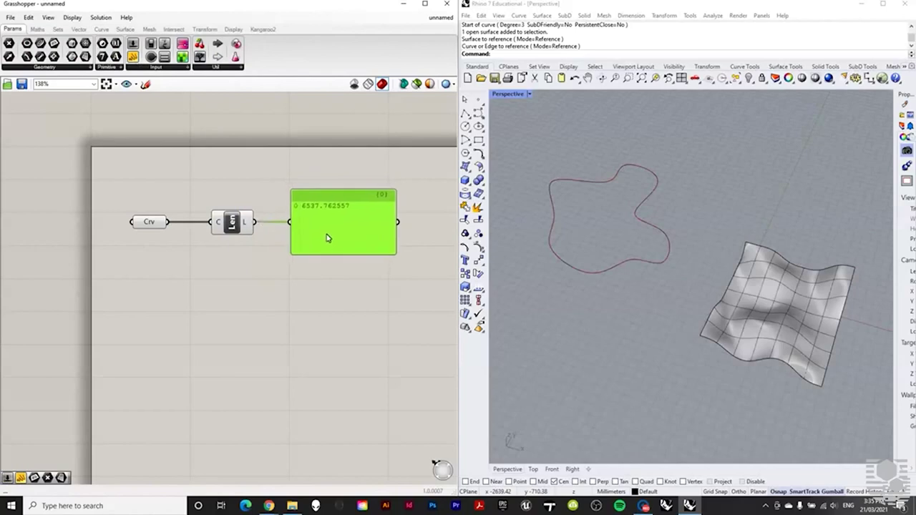
left_click(353, 336)
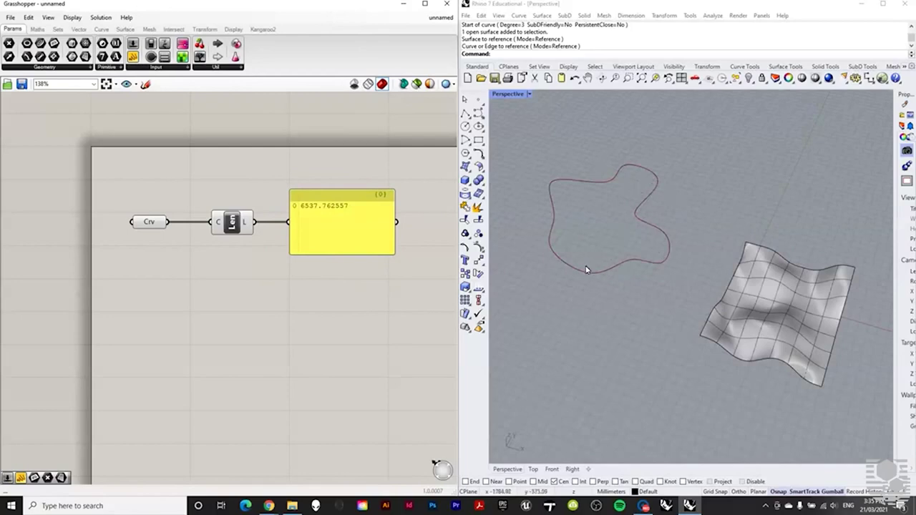
Reshape the closed freeform curve in Rhino by moving four of its control points.
left_click(650, 194)
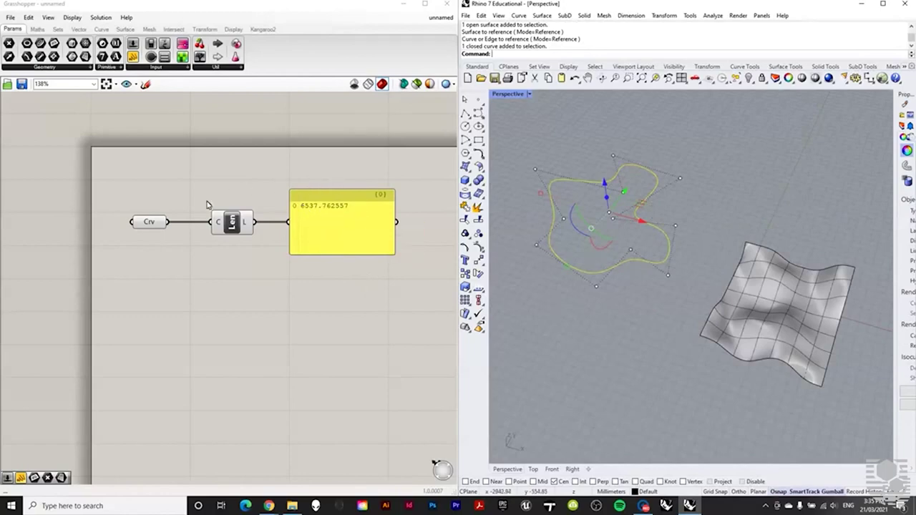
left_click(681, 179)
left_click_drag(681, 178, 717, 166)
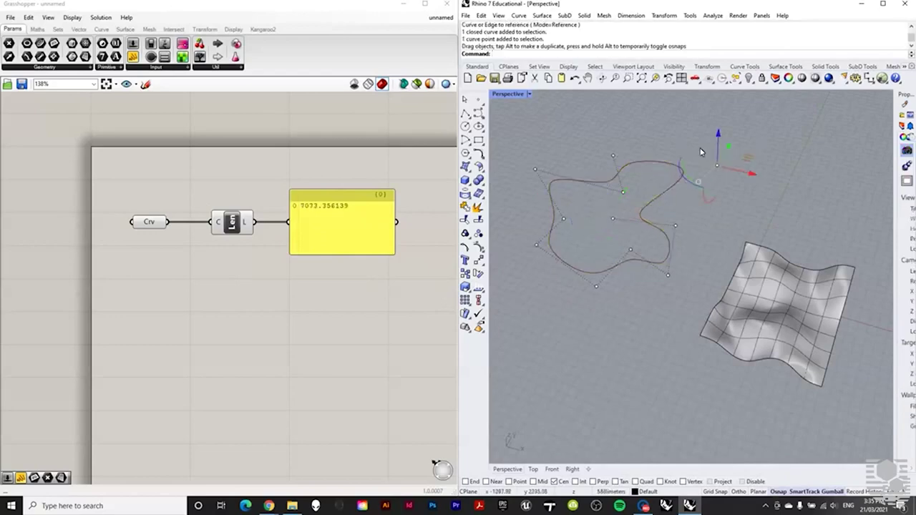
left_click_drag(613, 158, 584, 127)
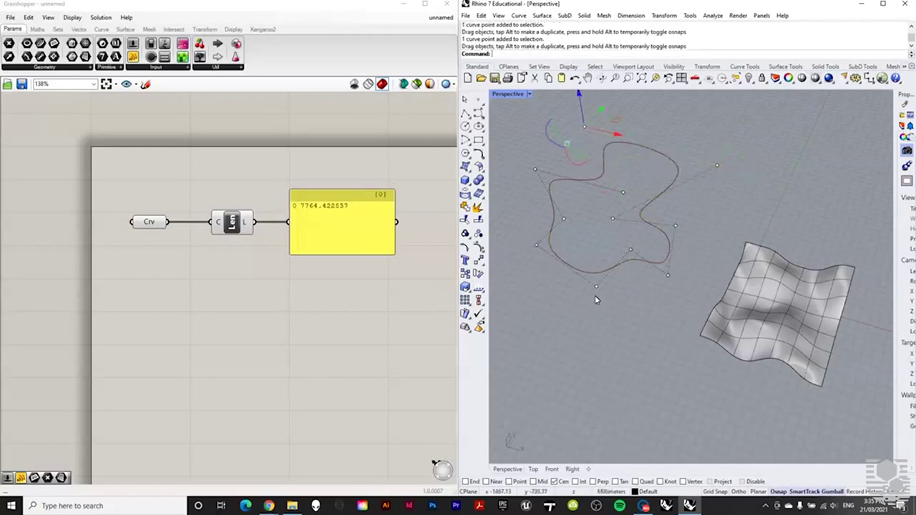
left_click_drag(596, 288, 591, 300)
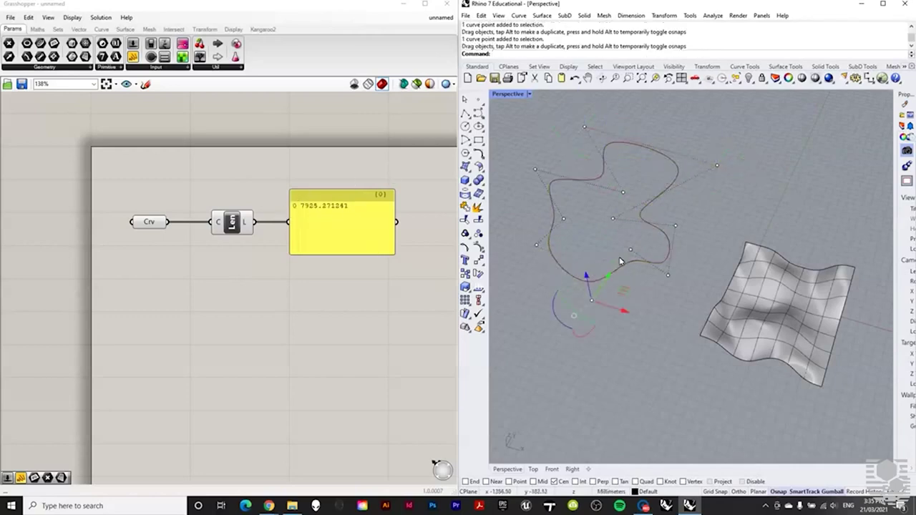
left_click_drag(534, 247, 572, 236)
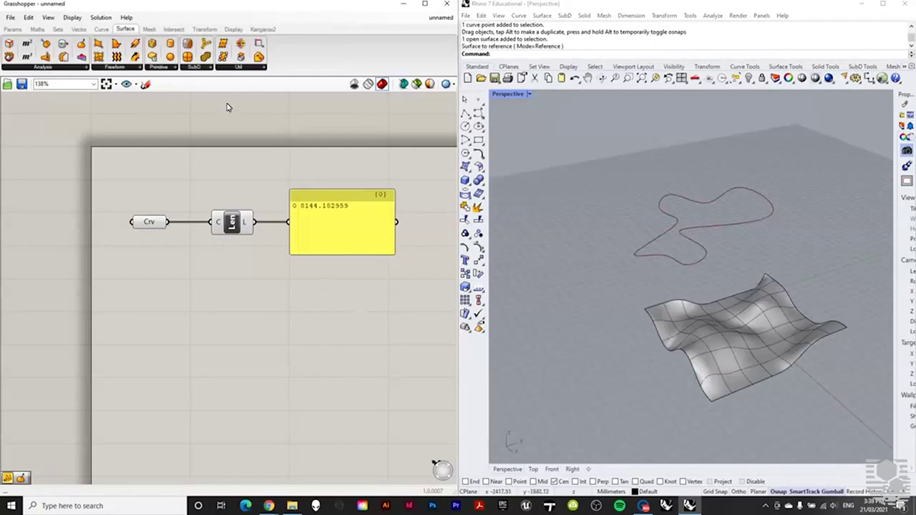
Place a Surface parameter on the canvas below the Curve parameter.
left_click(13, 28)
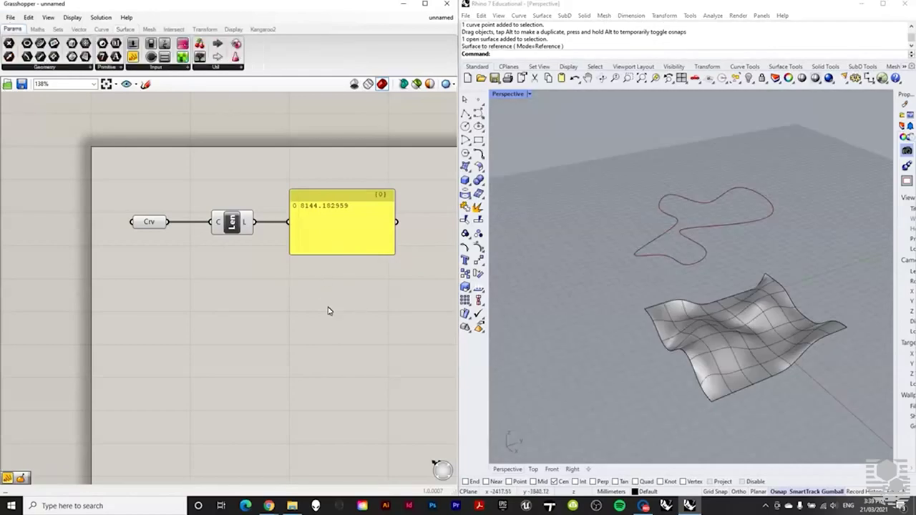
right_click_drag(629, 322, 812, 279)
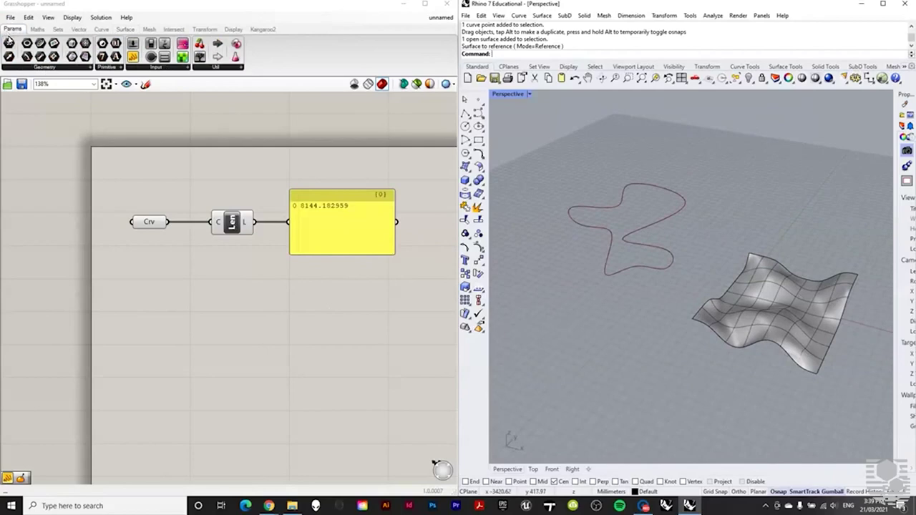
left_click(45, 68)
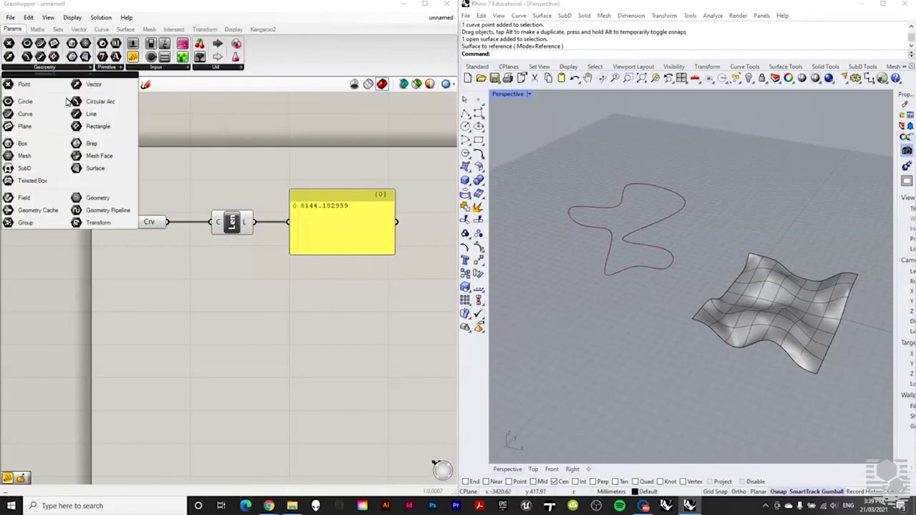
left_click(95, 168)
left_click(145, 292)
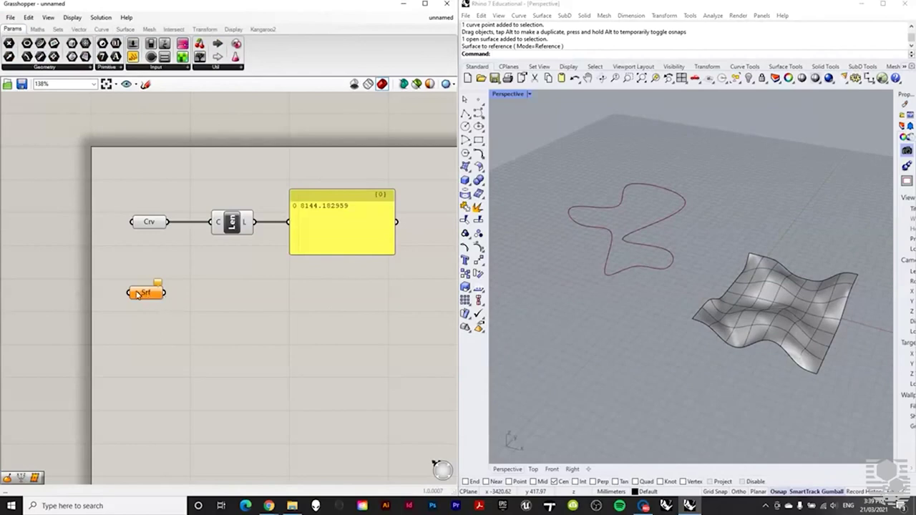
Set the wavy Rhino surface as the Surface parameter's single surface and move the parameter slightly lower on the canvas.
right_click(145, 295)
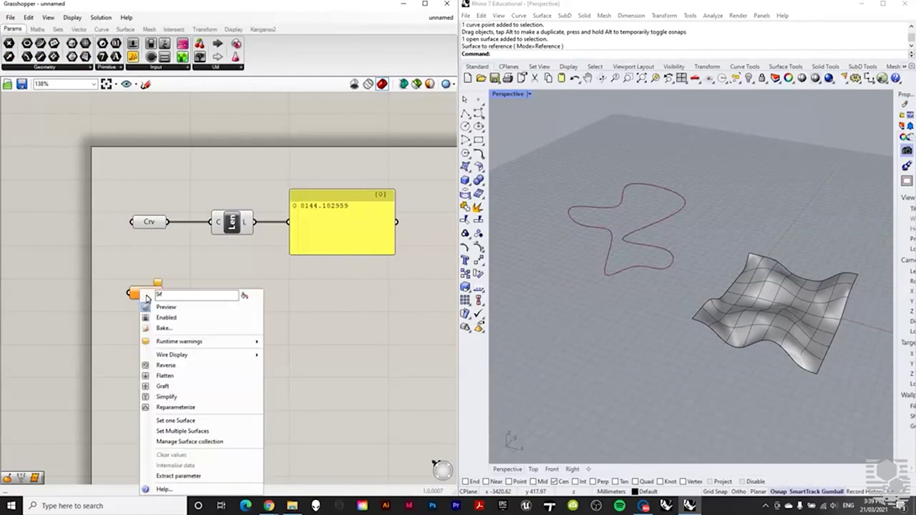
left_click(193, 421)
left_click(763, 312)
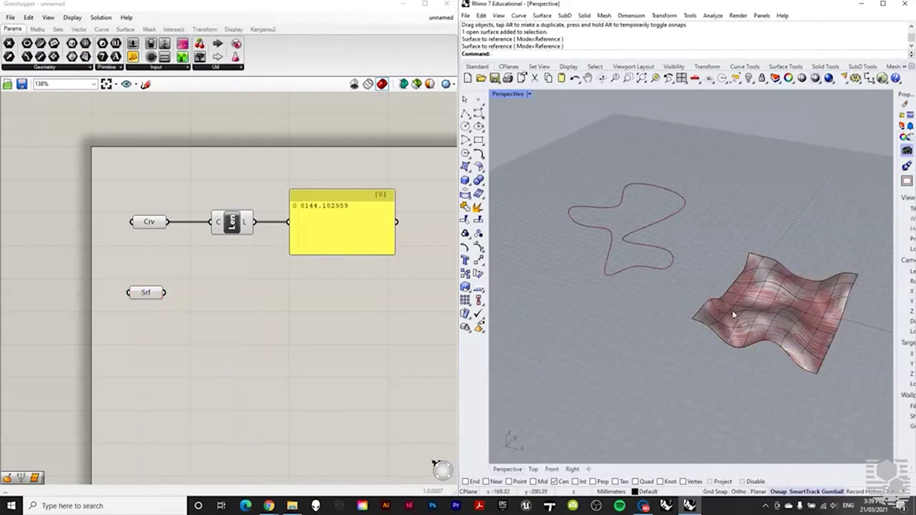
left_click_drag(146, 299, 145, 333)
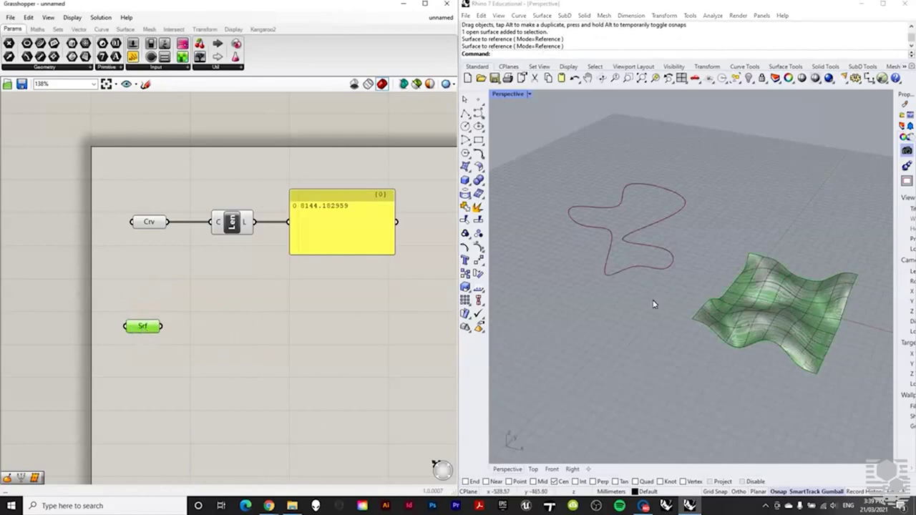
left_click(213, 358)
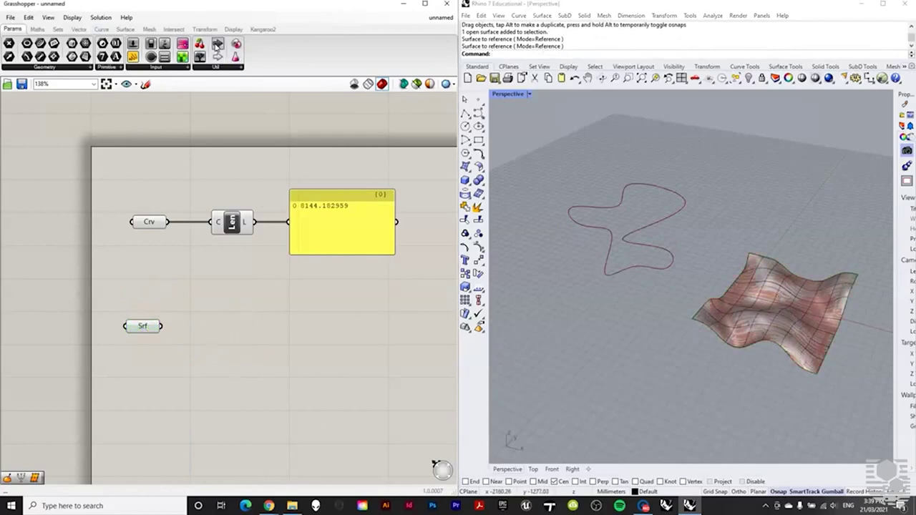
Place a Divide Surface component beside the Surface parameter and connect the parameter to its S input.
left_click(123, 29)
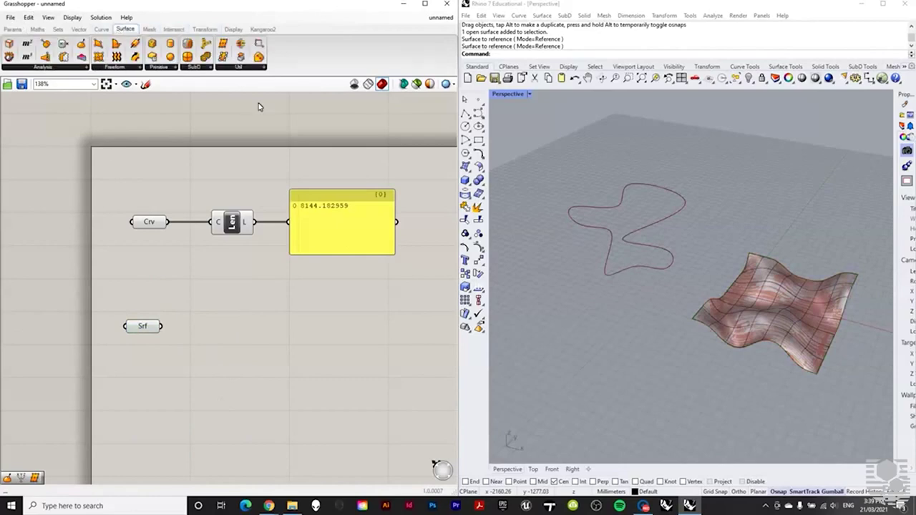
left_click(239, 69)
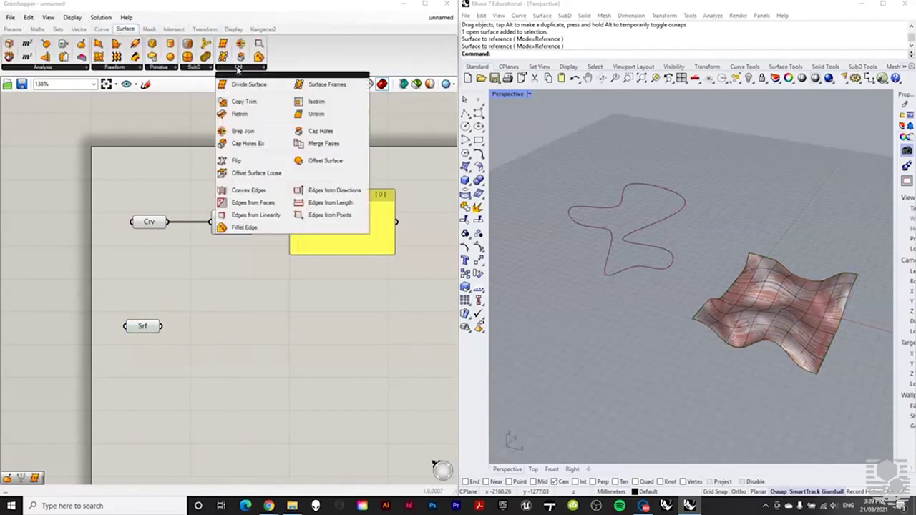
left_click(239, 82)
left_click(229, 343)
left_click_drag(162, 327, 205, 330)
right_click_drag(754, 352, 647, 286)
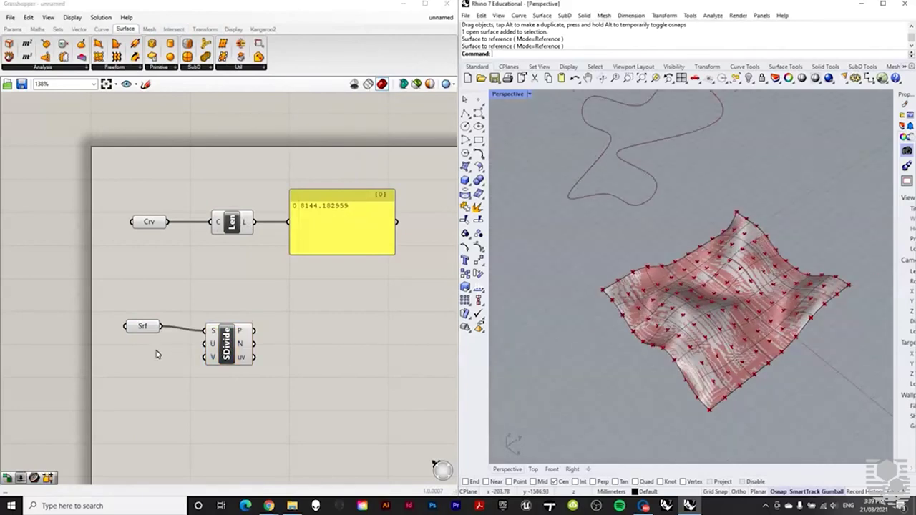
Create a number slider from 1 to 50 with value 10 and connect it to Divide Surface's U and V inputs.
double_click(123, 393)
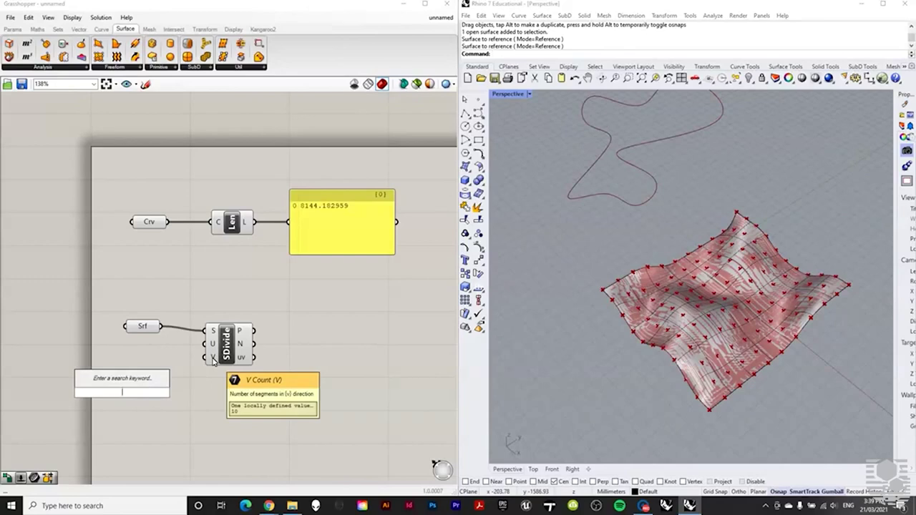
type("1<10")
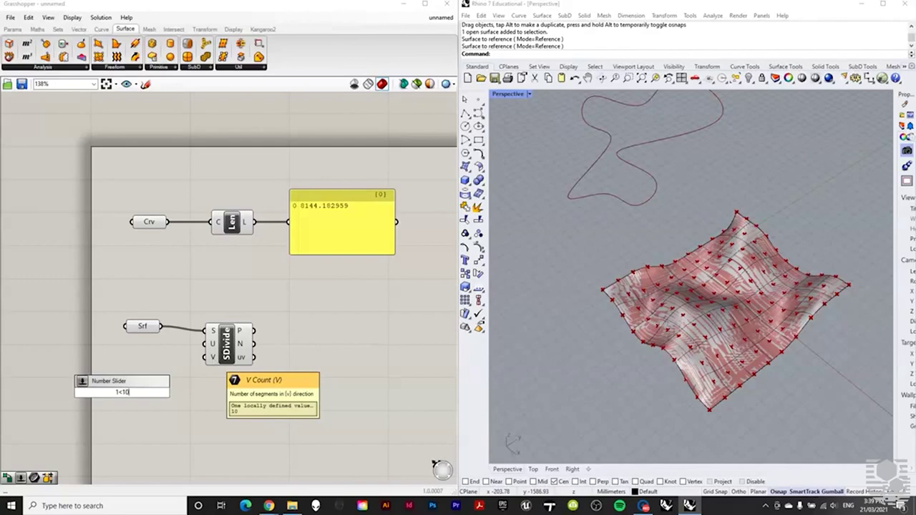
type("<50")
key("Return")
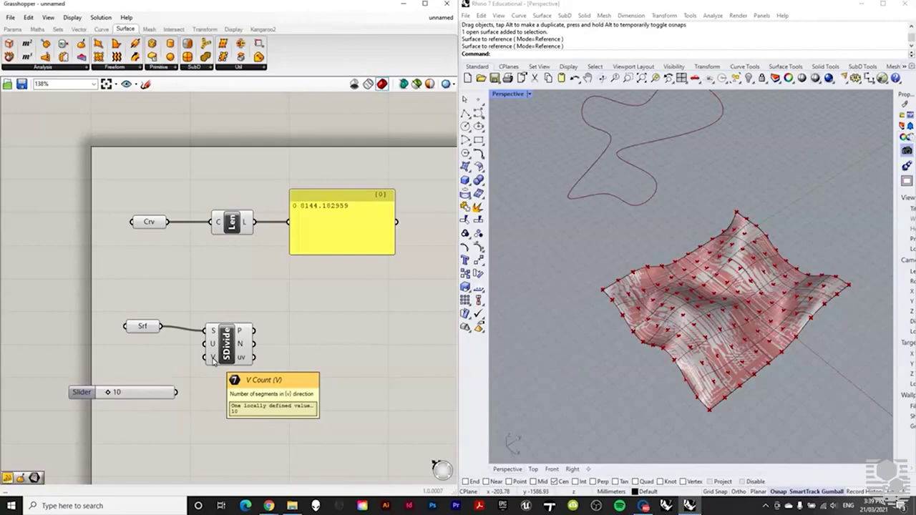
left_click_drag(177, 392, 208, 356)
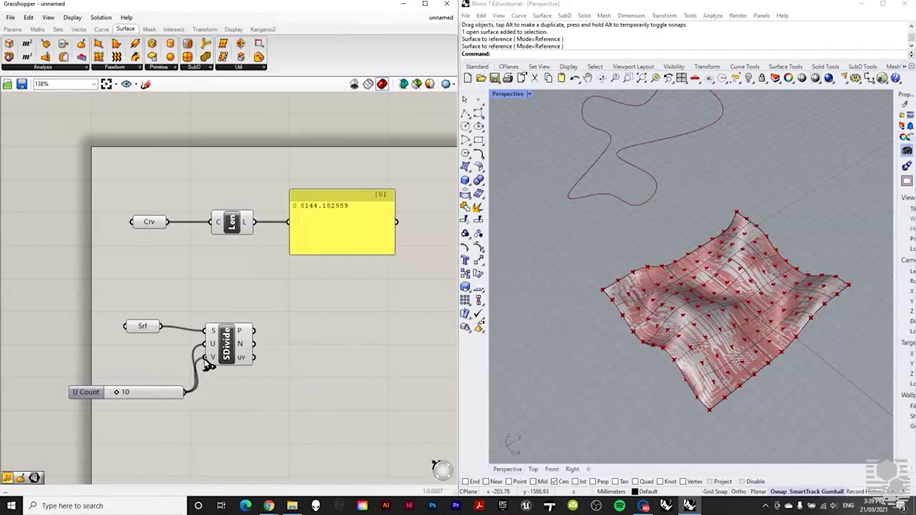
Set the division count slider to 9 and move it up beside the Divide Surface component.
left_click_drag(117, 393, 140, 352)
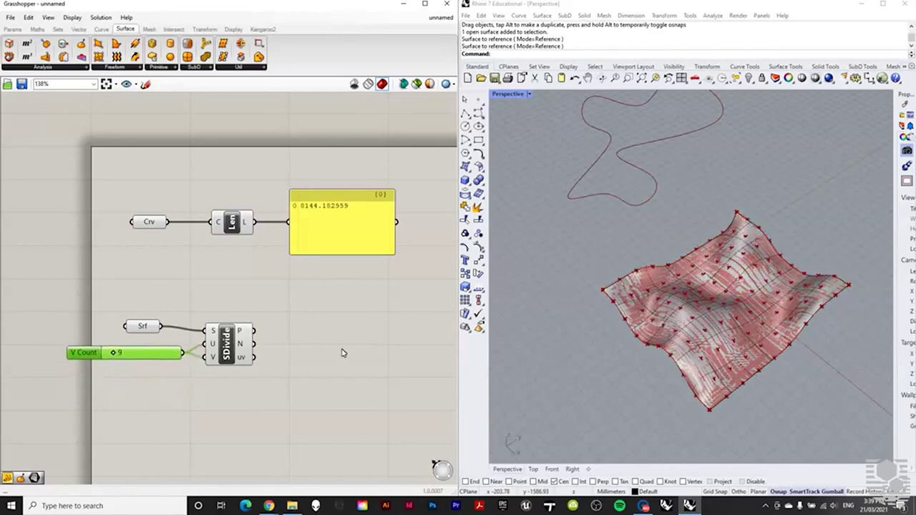
left_click(352, 334)
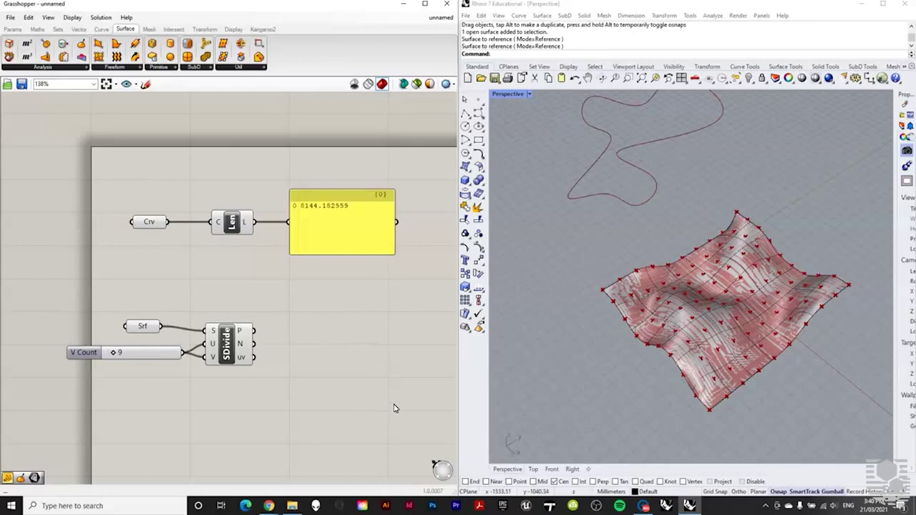
Delete the referenced surface in Rhino, check the Surface parameter's stored value, and undo the deletion.
left_click(707, 326)
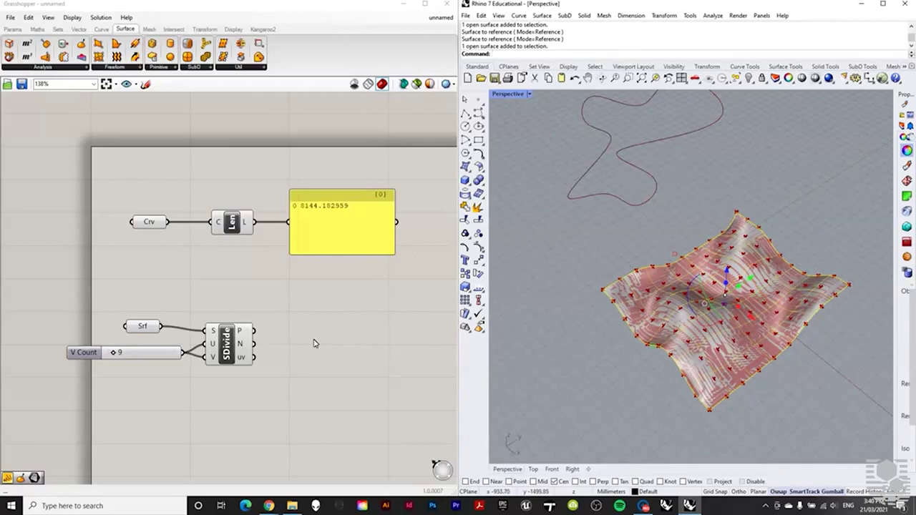
key("Delete")
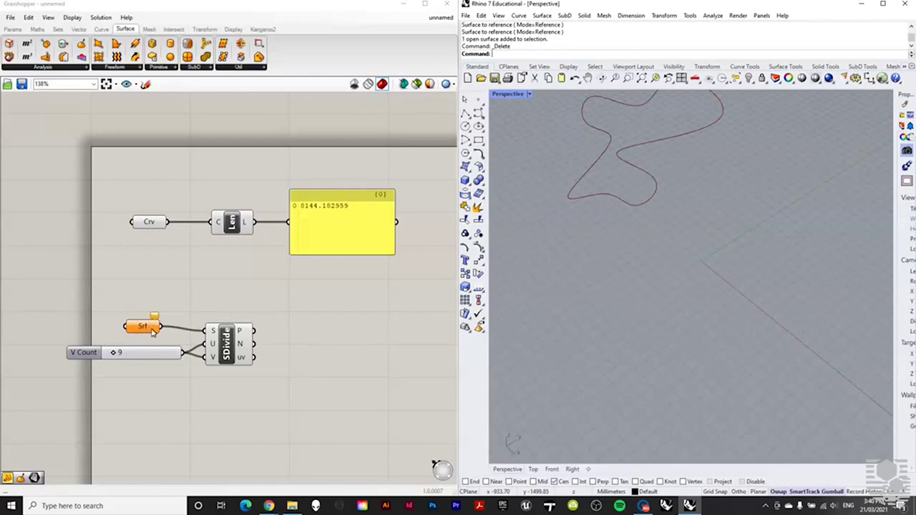
mouse_move(141, 330)
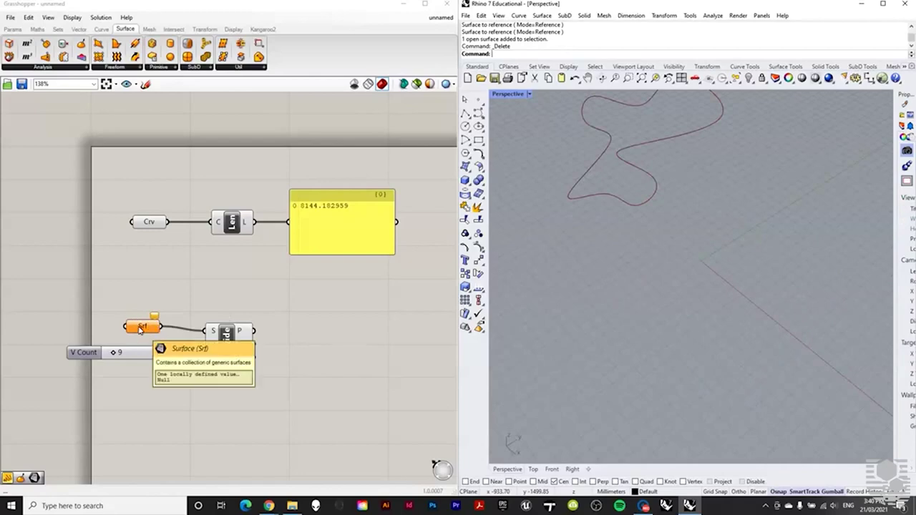
key("ctrl+z")
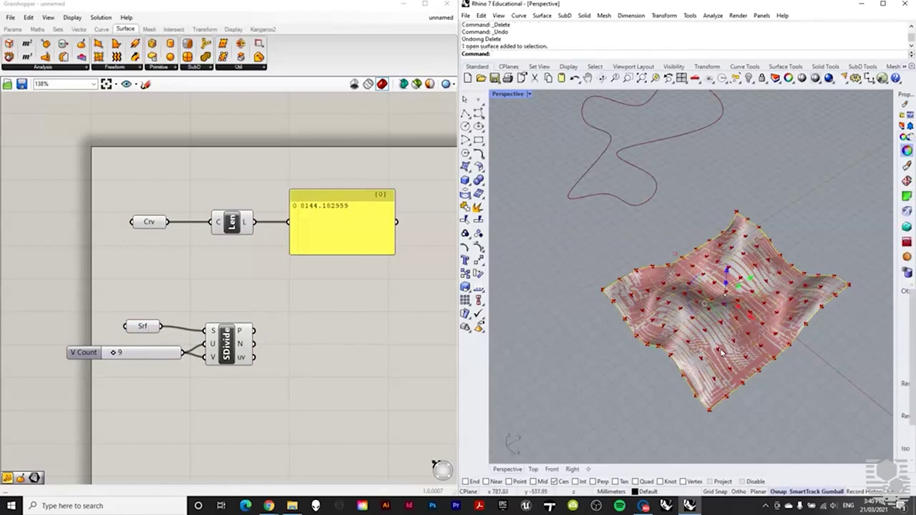
Internalise the data of the Surface parameter and deselect it.
right_click(143, 327)
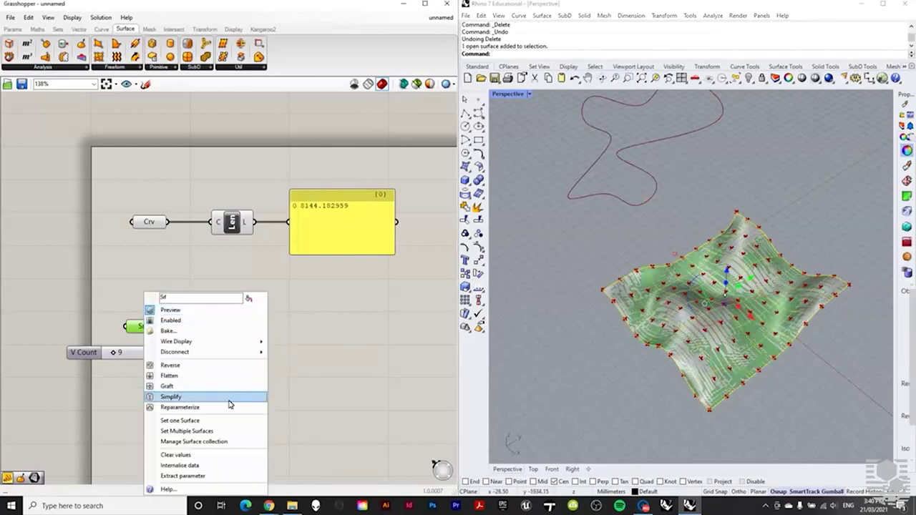
left_click(209, 466)
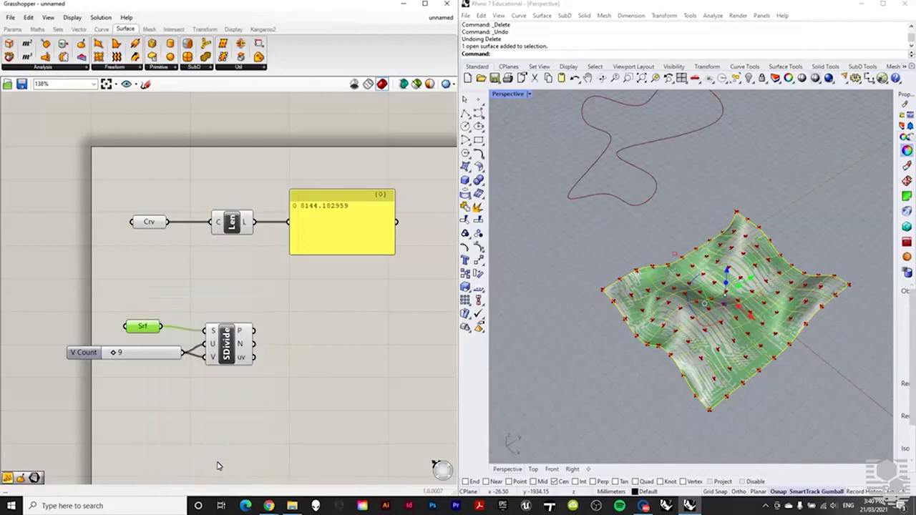
left_click(330, 415)
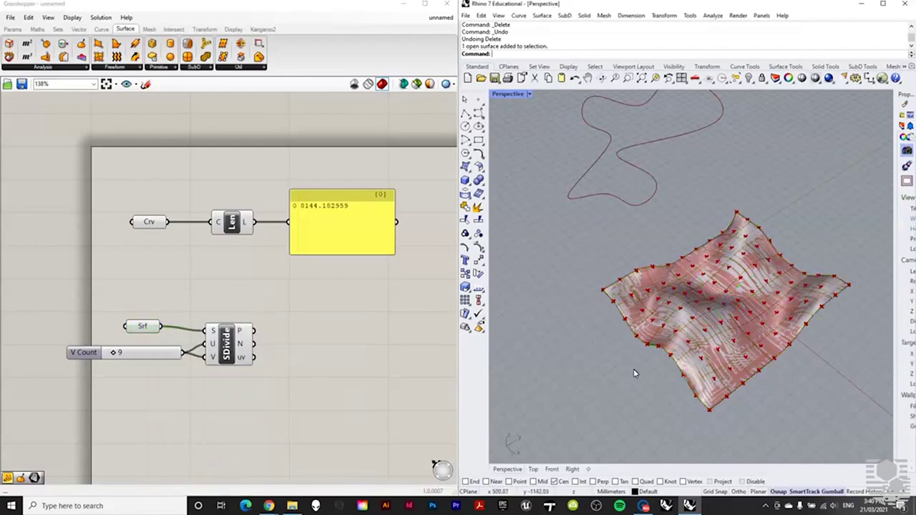
Delete the original surface in Rhino and inspect the internalised surface preview from several angles.
left_click(702, 328)
key("Delete")
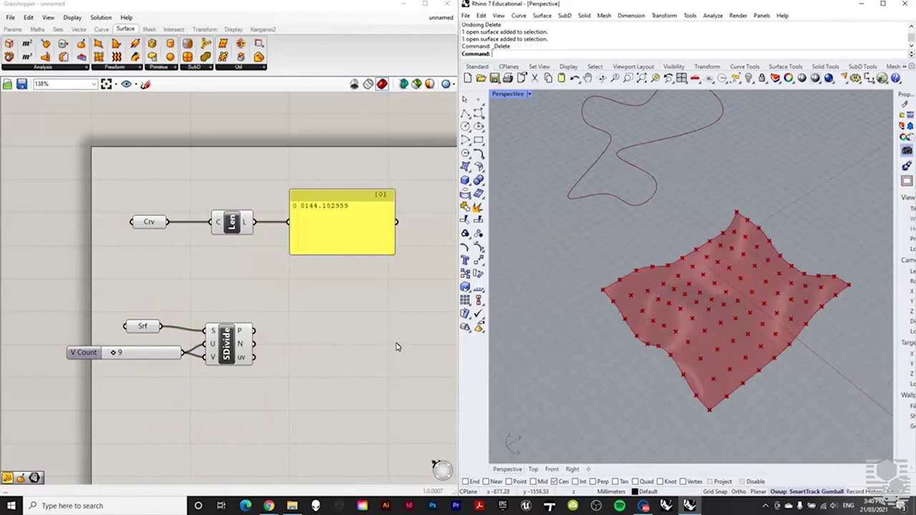
mouse_move(807, 328)
right_mouse_down()
mouse_move(767, 328)
mouse_move(717, 304)
mouse_move(654, 333)
mouse_move(575, 215)
mouse_move(631, 253)
mouse_move(665, 291)
mouse_move(720, 313)
mouse_move(761, 307)
mouse_move(742, 281)
mouse_move(845, 315)
right_mouse_up()
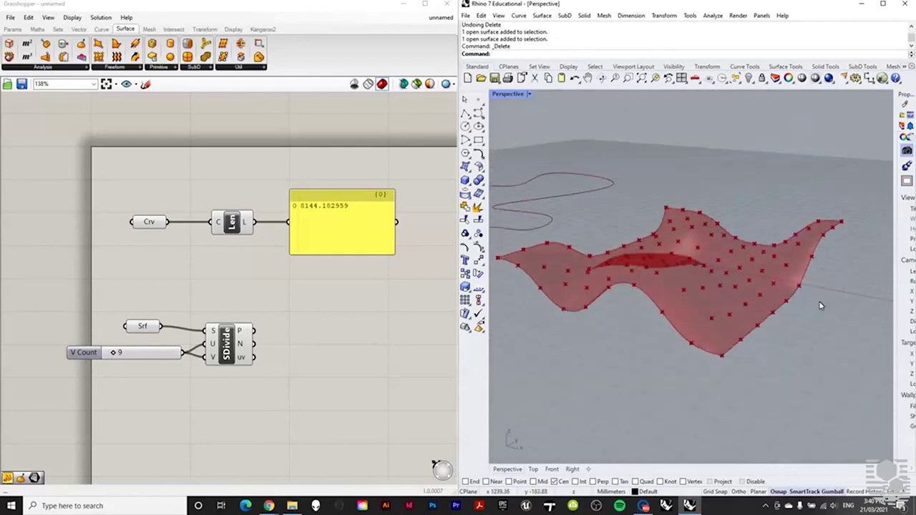
right_click_drag(637, 412, 743, 403)
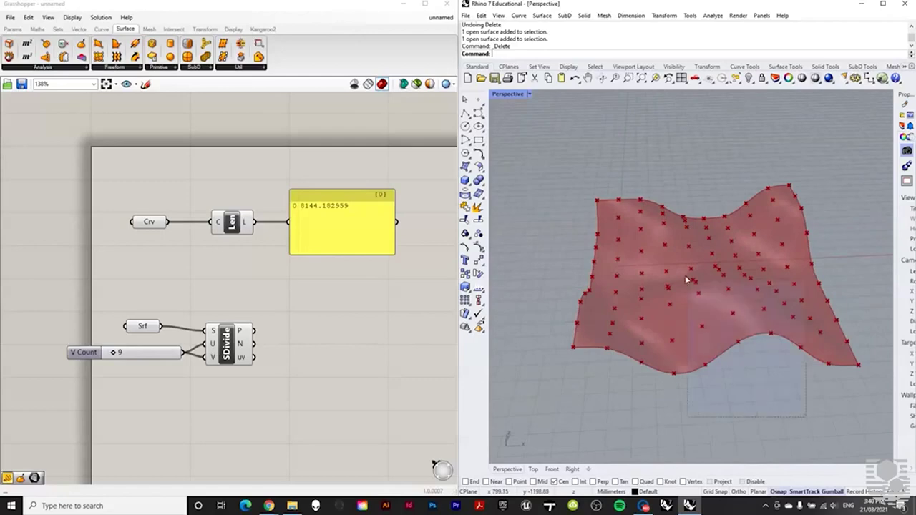
scroll(765, 416, "down", 3)
right_click_drag(738, 338, 701, 352)
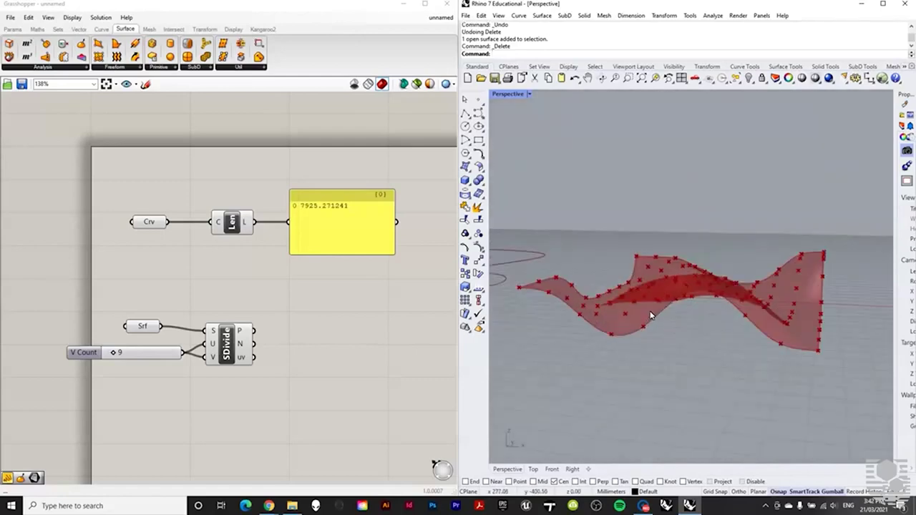
right_click_drag(651, 314, 622, 393)
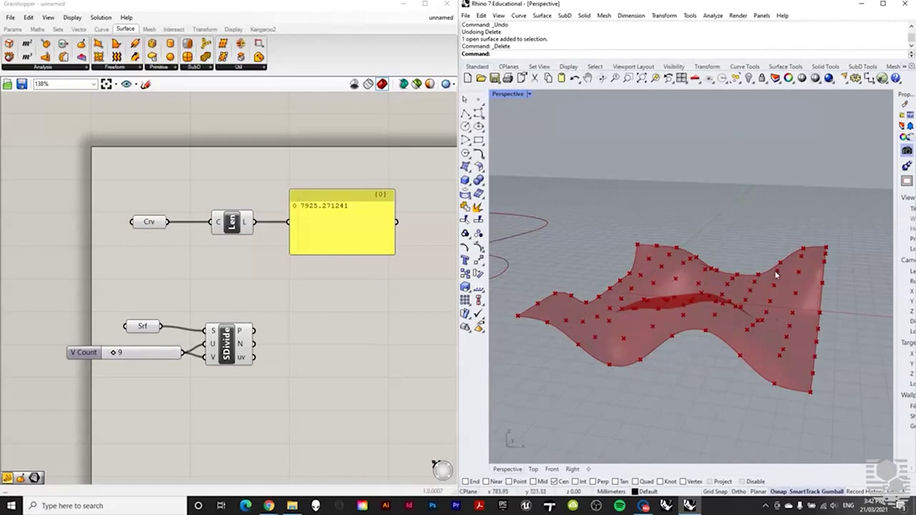
mouse_move(792, 301)
right_mouse_down()
mouse_move(776, 309)
mouse_move(787, 288)
right_mouse_up()
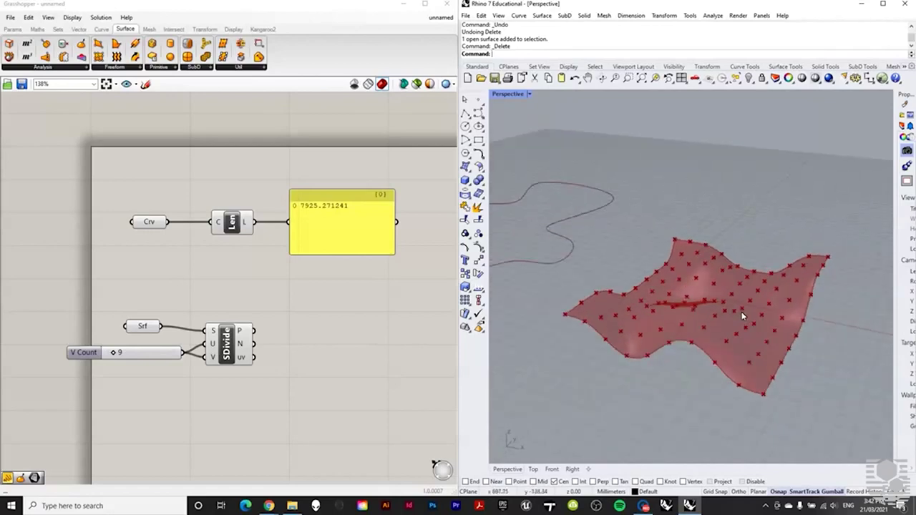
right_click_drag(742, 315, 759, 266)
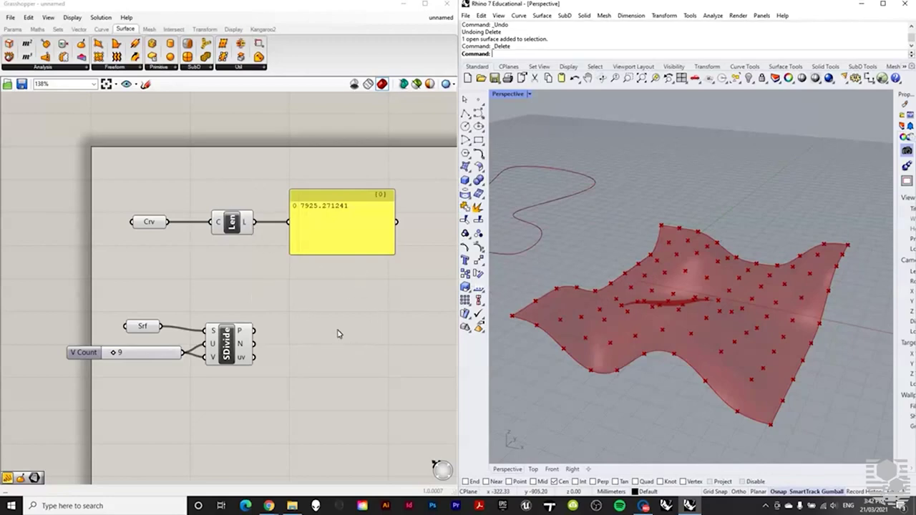
right_click_drag(802, 265, 694, 271)
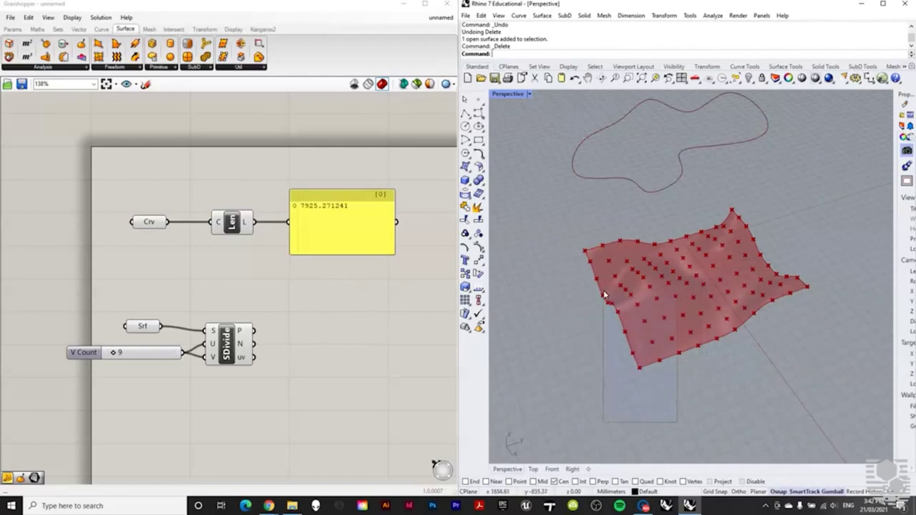
Bake the internalised Surface parameter into Rhino with the default attributes.
left_click(141, 327)
right_click(141, 327)
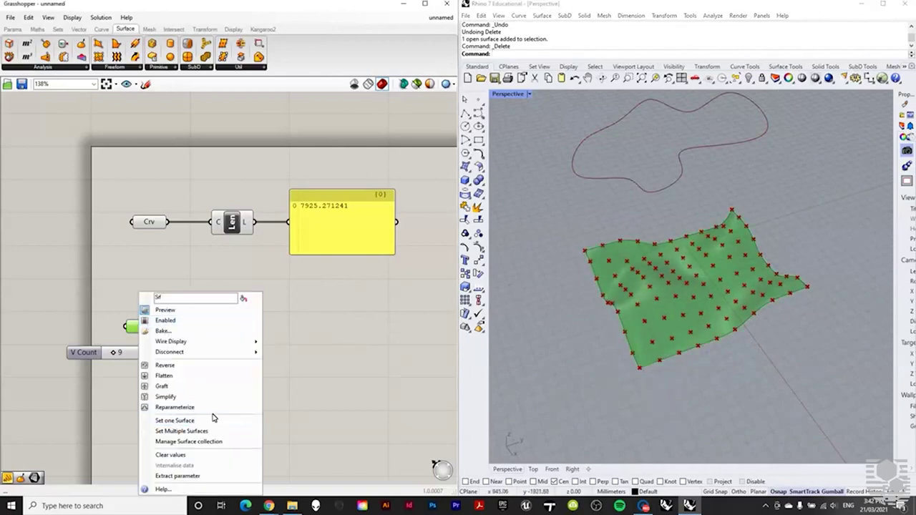
left_click(172, 330)
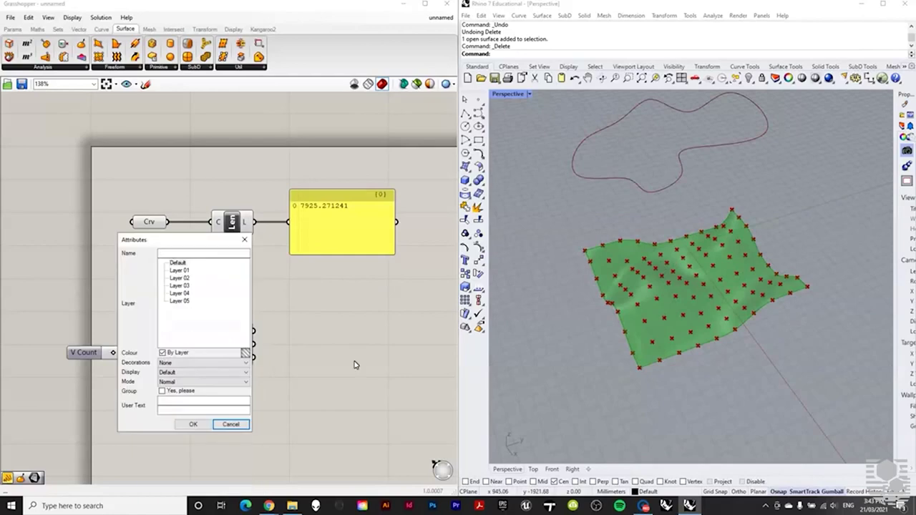
left_click(193, 424)
Move the baked surface aside from the Grasshopper preview in Rhino and undo the gumball extrusion.
left_click(733, 285)
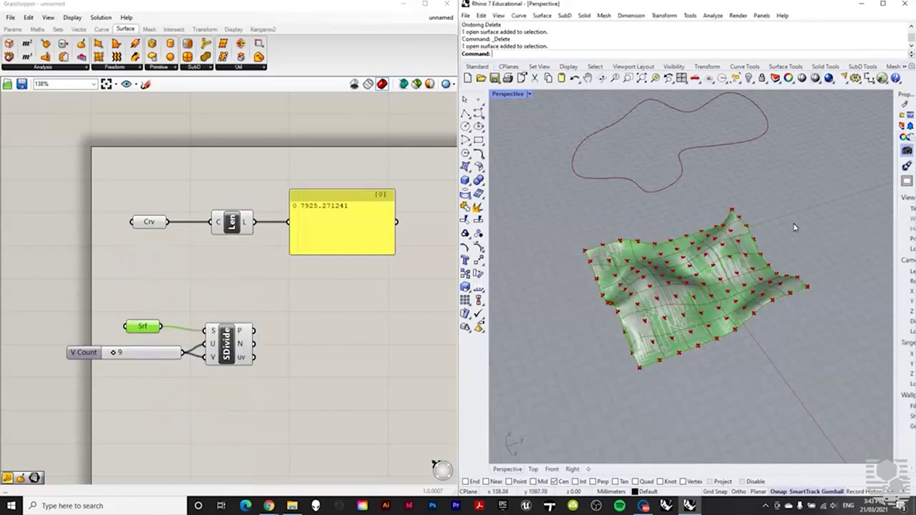
left_click(737, 273)
right_click_drag(714, 309, 604, 328)
scroll(605, 328, "up", 3)
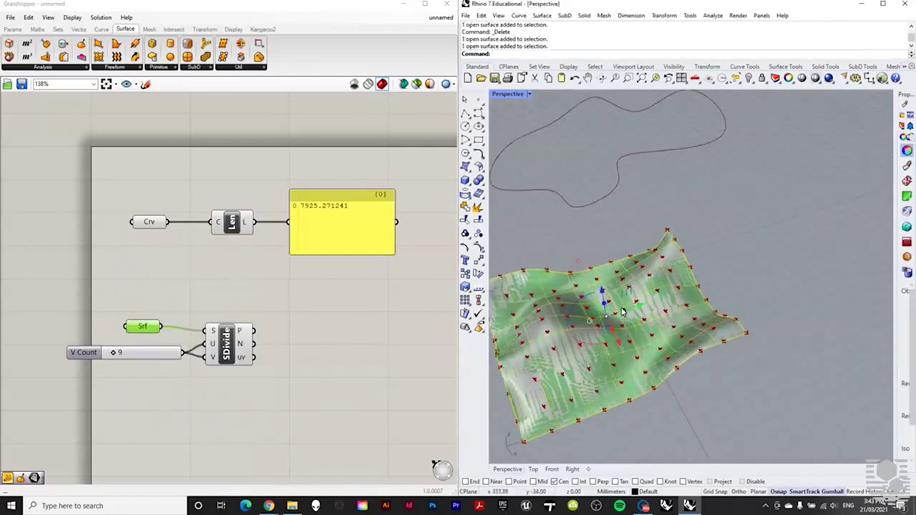
left_click_drag(628, 318, 756, 337)
scroll(732, 277, "down", 3)
key("ctrl+z")
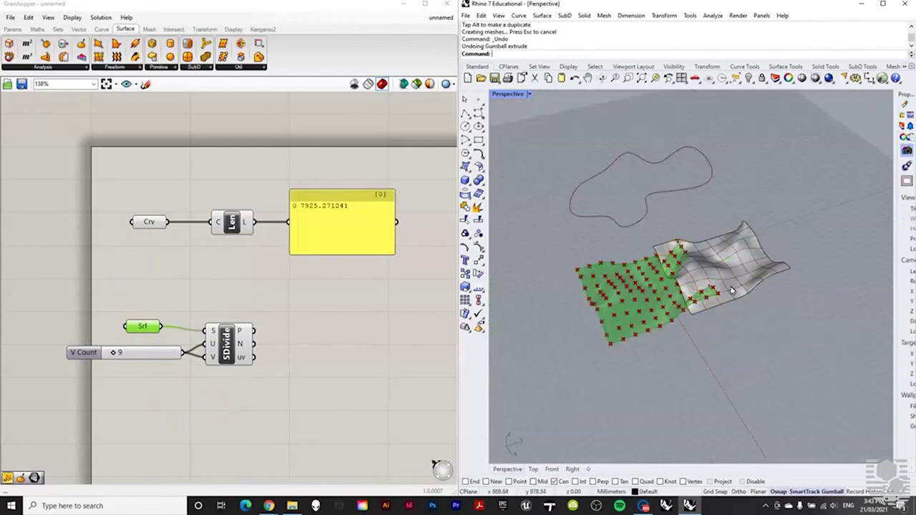
scroll(602, 229, "up", 4)
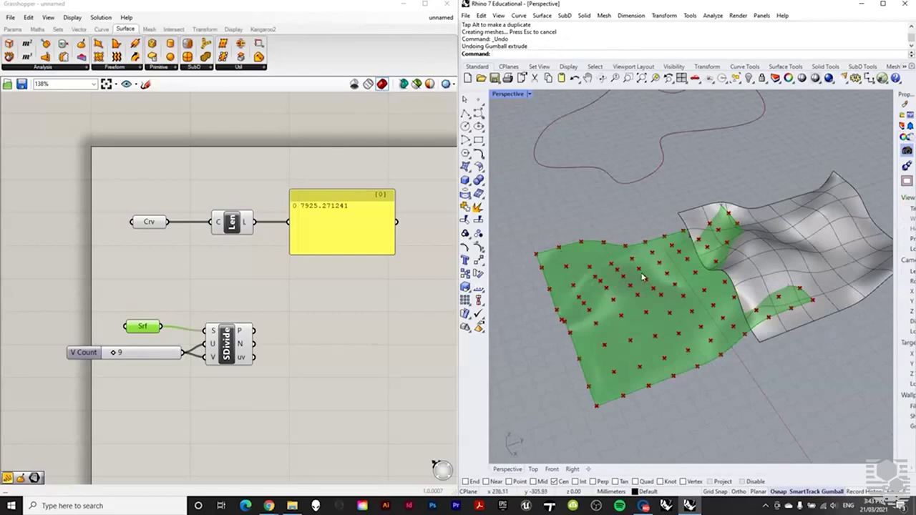
scroll(715, 209, "down", 2)
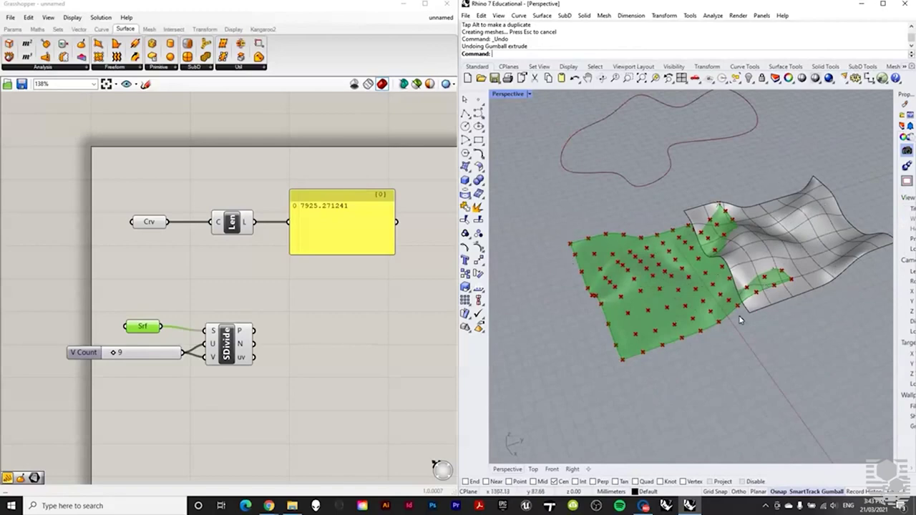
Delete the baked surface in Rhino and deselect the Surface parameter in Grasshopper.
left_click(787, 253)
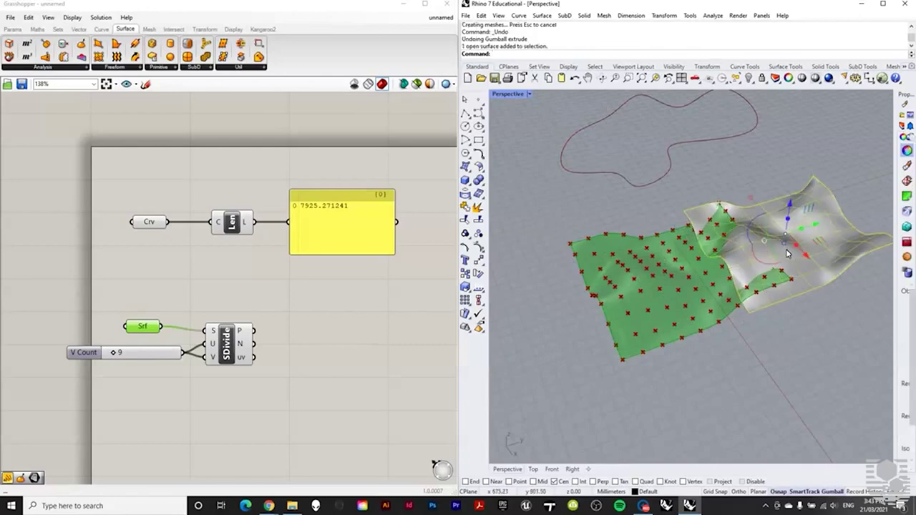
key("Delete")
left_click(394, 351)
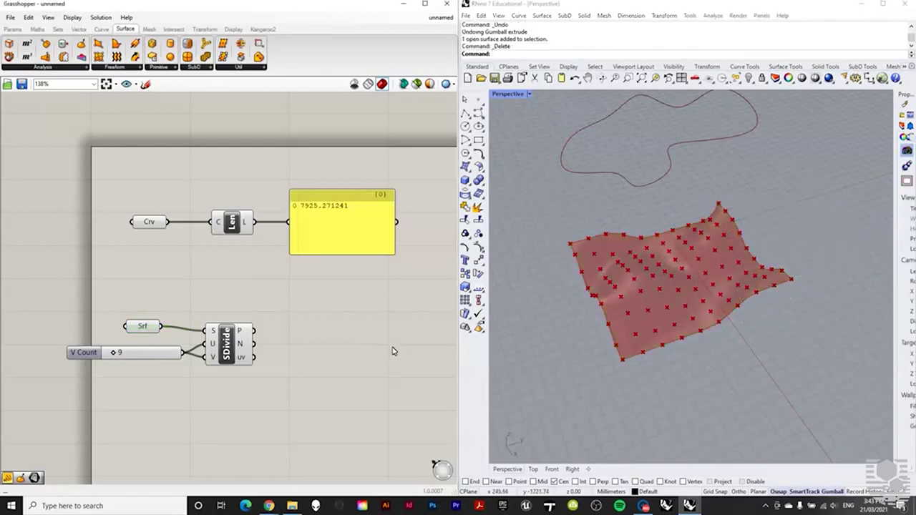
scroll(676, 288, "down", 2)
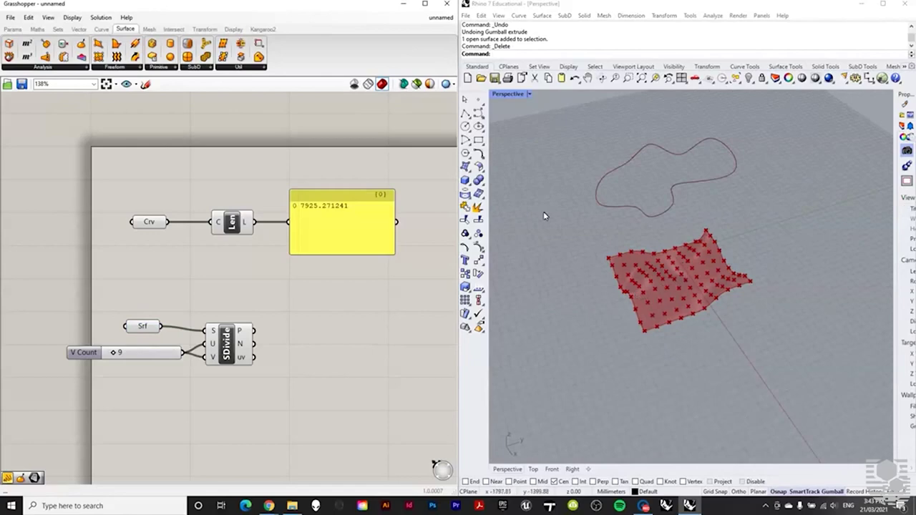
View Rhino's file saving options and the Grasshopper definition's save dialog, leaving both without saving.
left_click(466, 15)
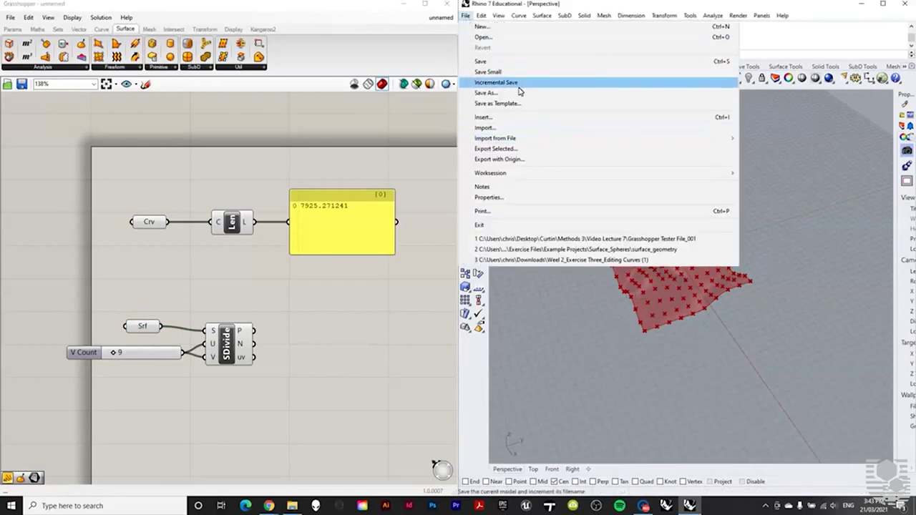
left_click(829, 160)
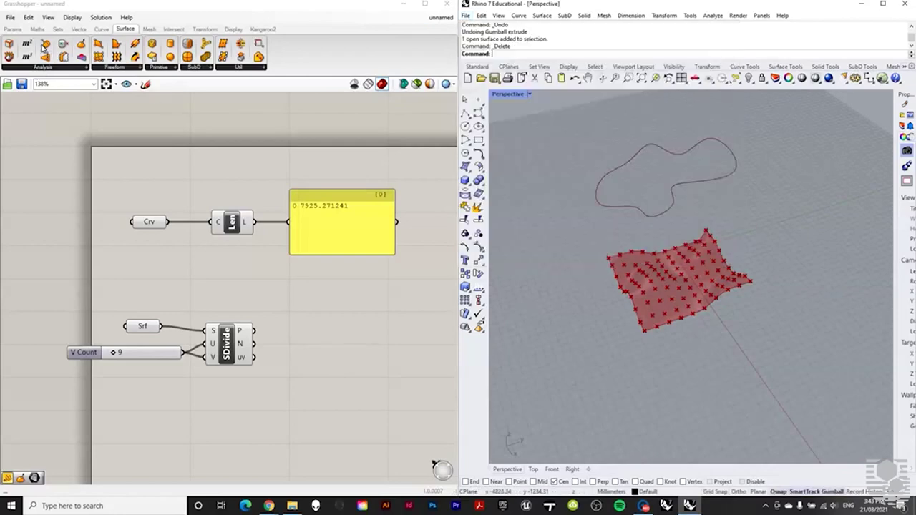
left_click(11, 17)
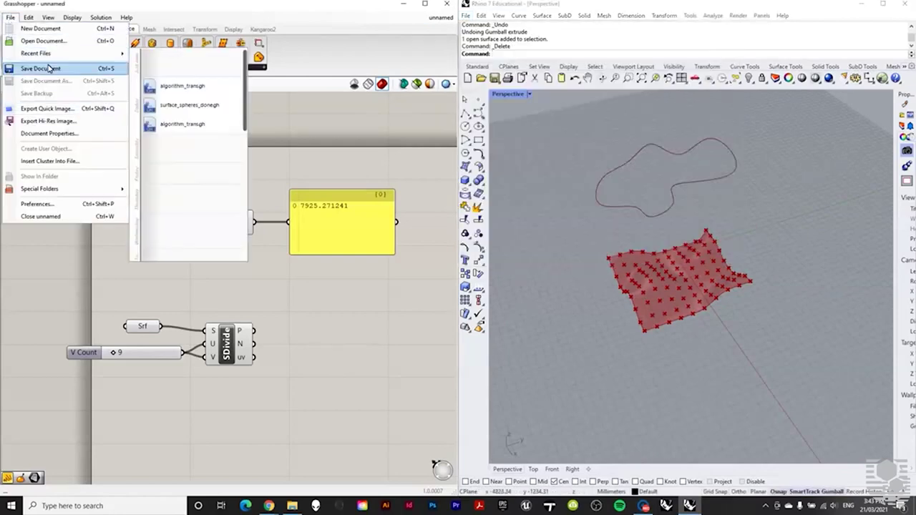
left_click(53, 68)
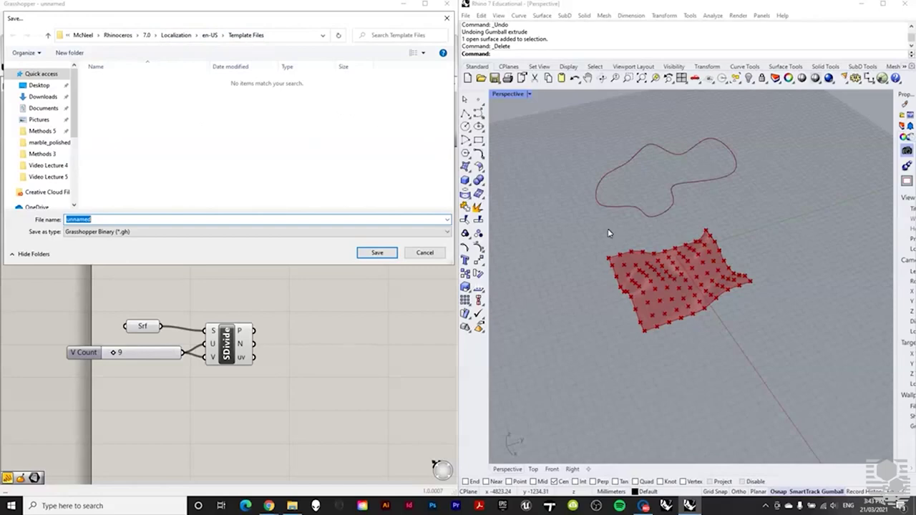
left_click(446, 17)
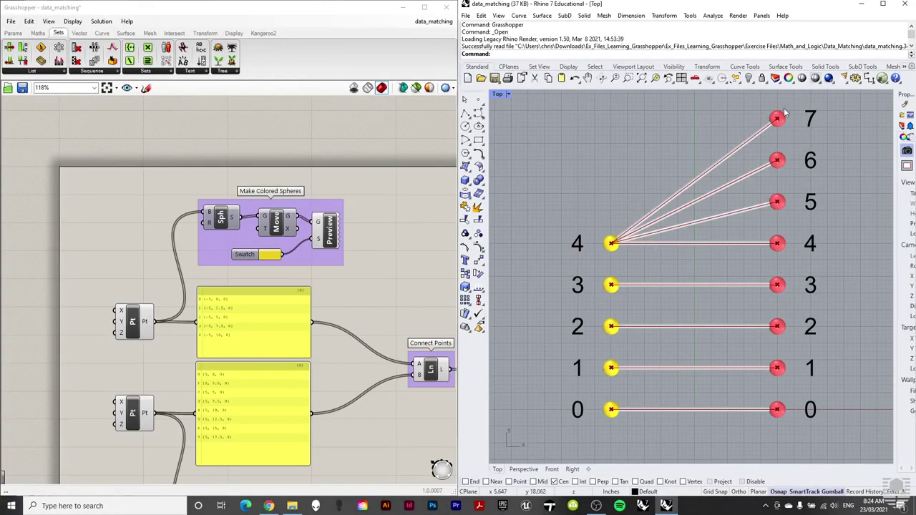
Survey the data_matching definition and highlight the upper Construct Point component's points in Rhino, then clear the selection.
scroll(342, 235, "down", 3)
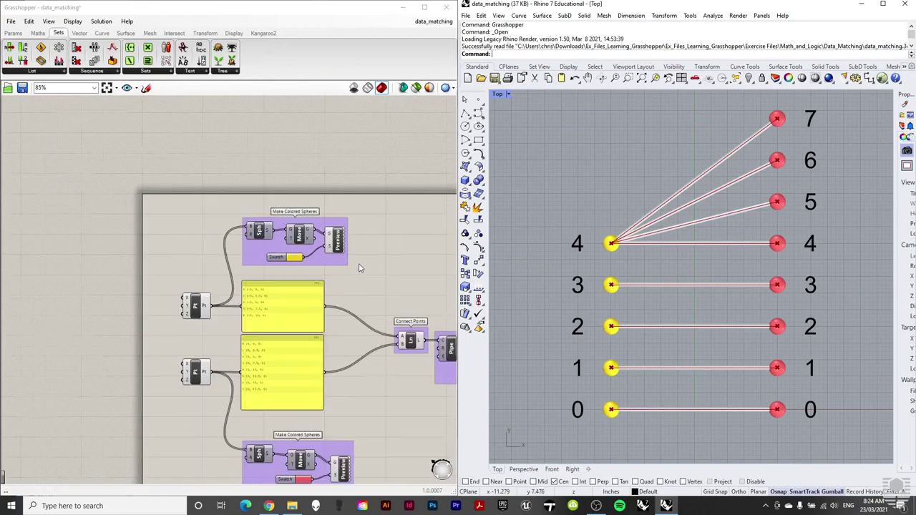
right_click_drag(398, 252, 290, 239)
scroll(147, 284, "up", 3)
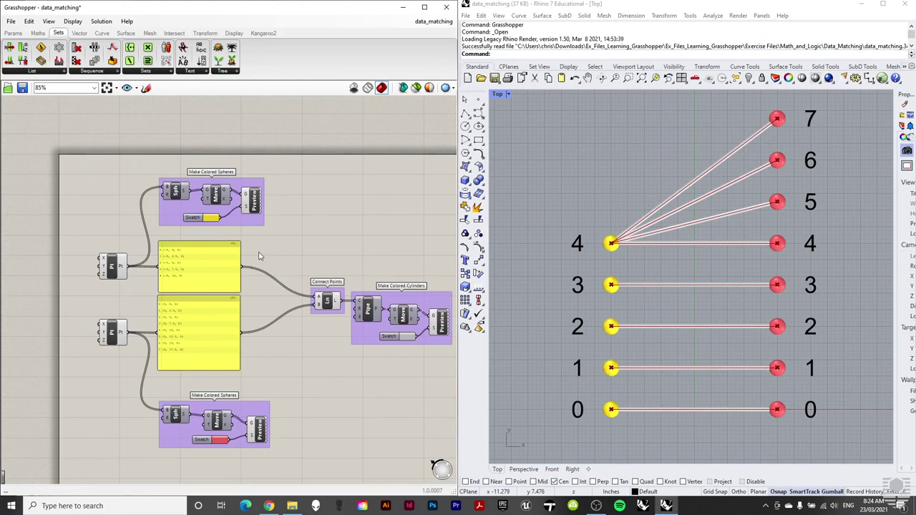
scroll(108, 266, "up", 5)
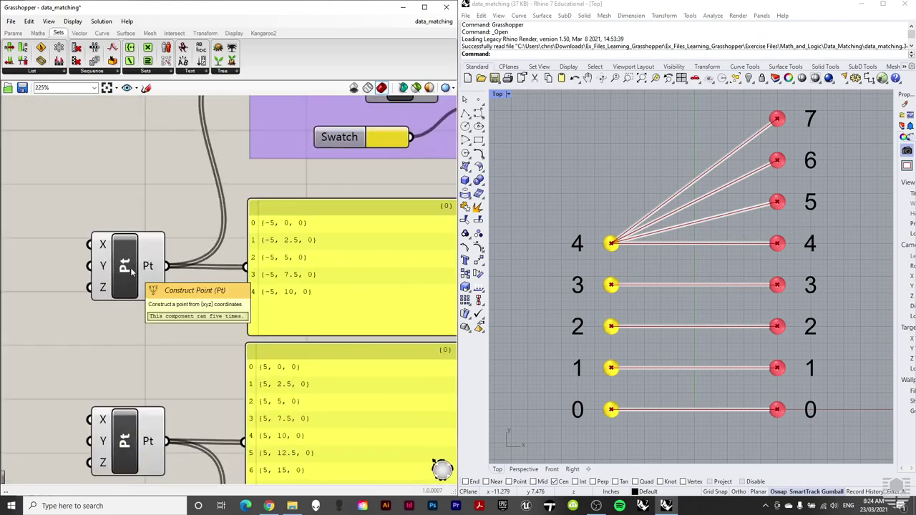
left_click(131, 270)
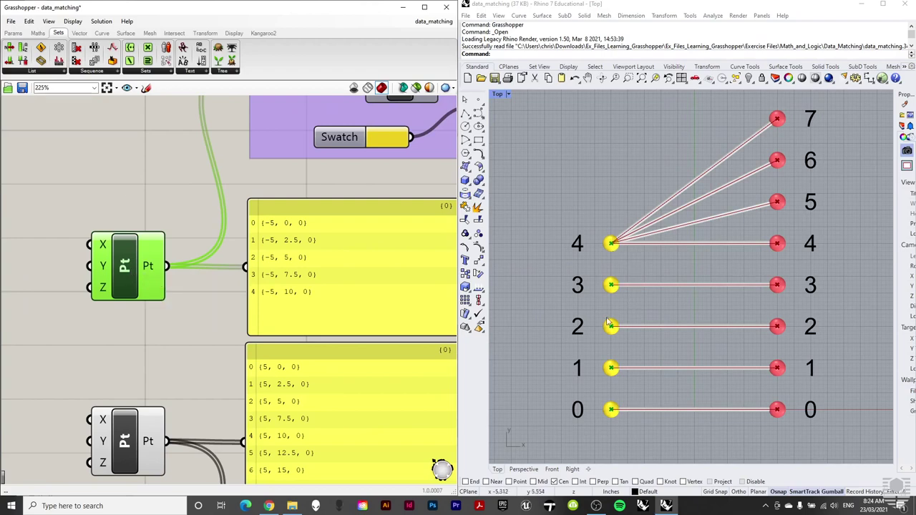
left_click(126, 209)
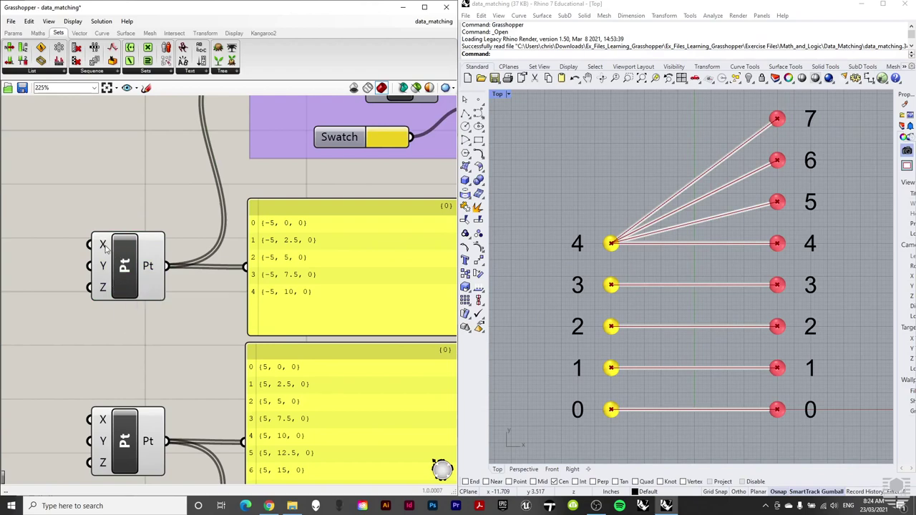
Inspect the upper Construct Point's X, Y and Z inputs and compare the point lists in both panels.
mouse_move(105, 246)
mouse_move(103, 266)
mouse_move(105, 288)
scroll(237, 361, "down", 3)
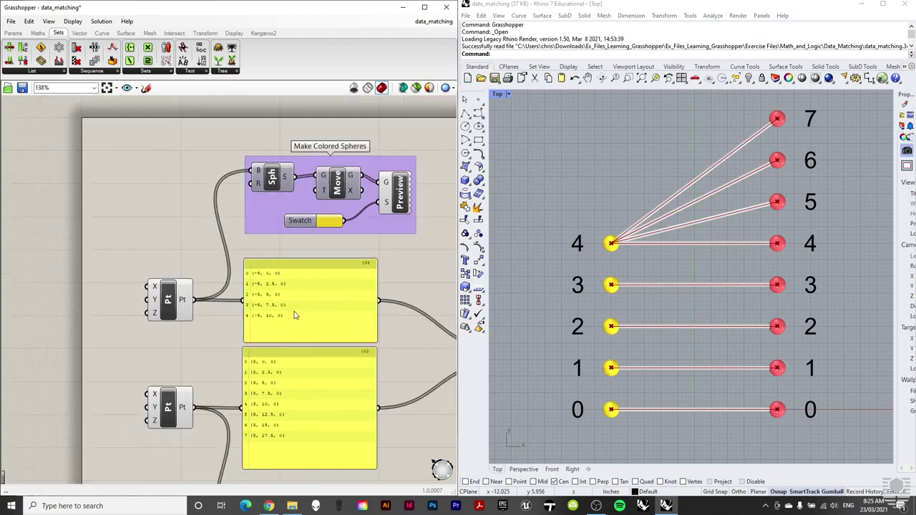
scroll(295, 314, "up", 1)
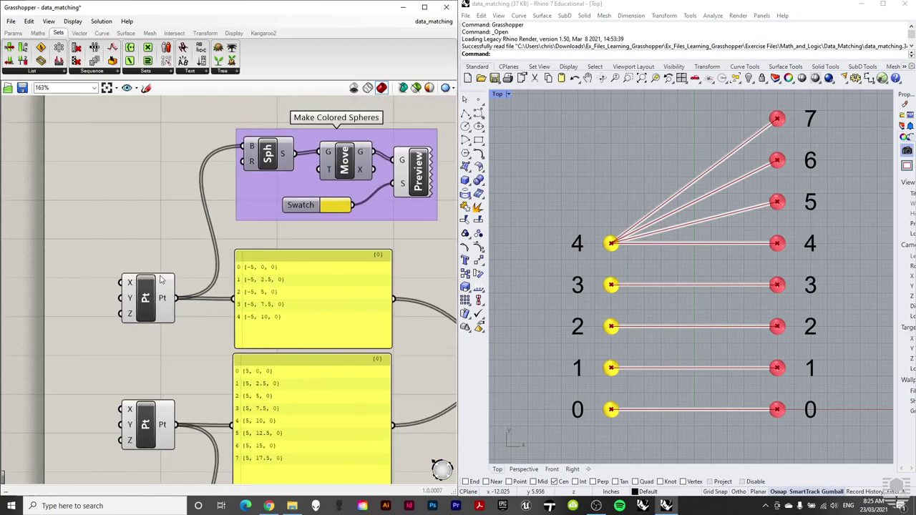
scroll(152, 277, "down", 2)
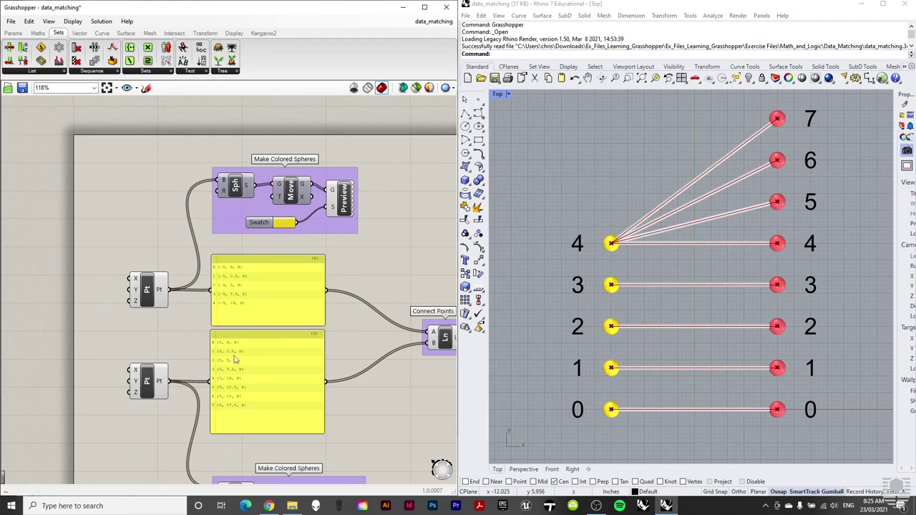
Select the Sphere, Move and Preview components in turn in the upper Make Colored Spheres group to examine their results.
scroll(268, 243, "up", 3)
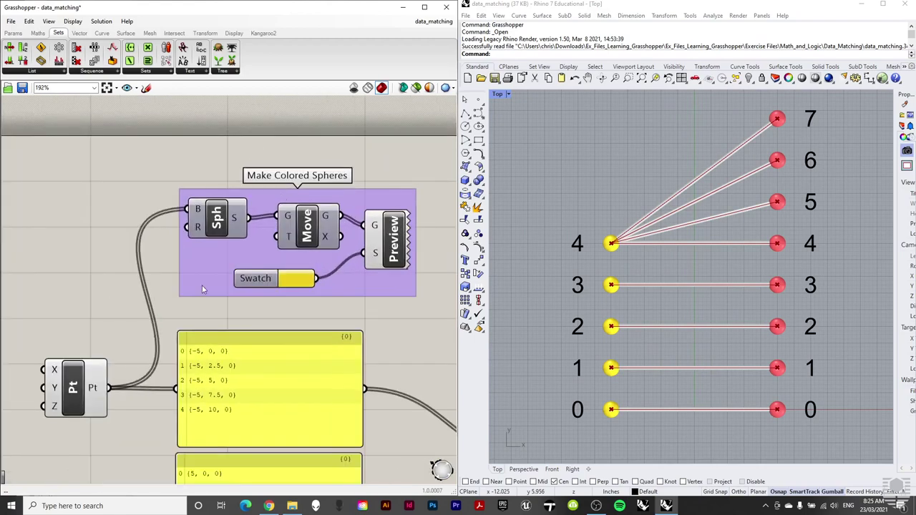
left_click(230, 223)
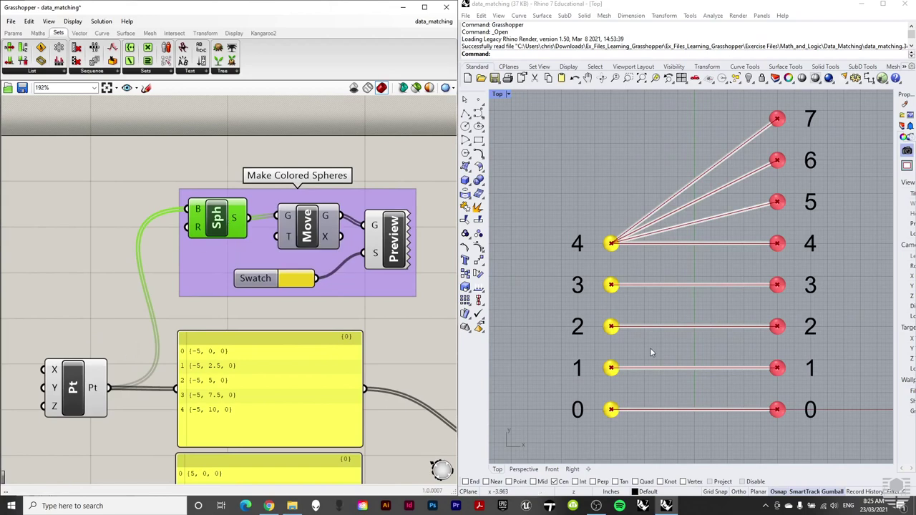
left_click(312, 236)
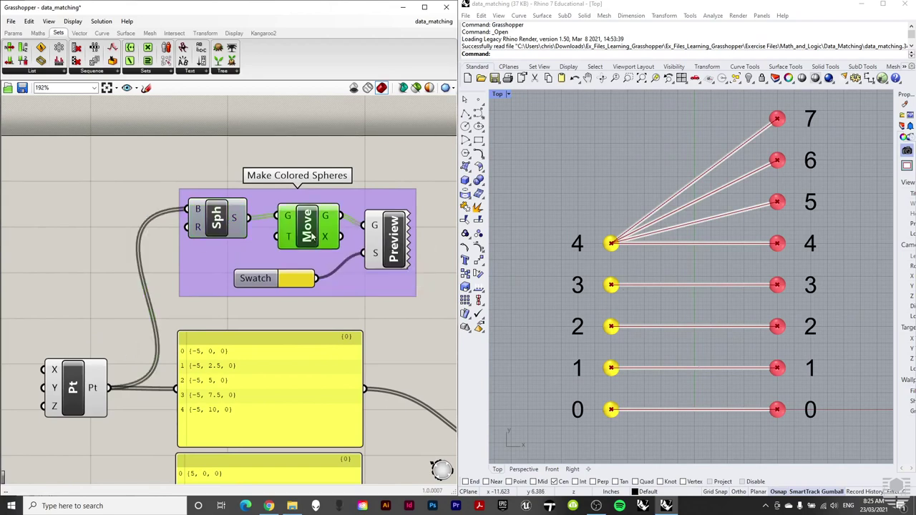
left_click(395, 253)
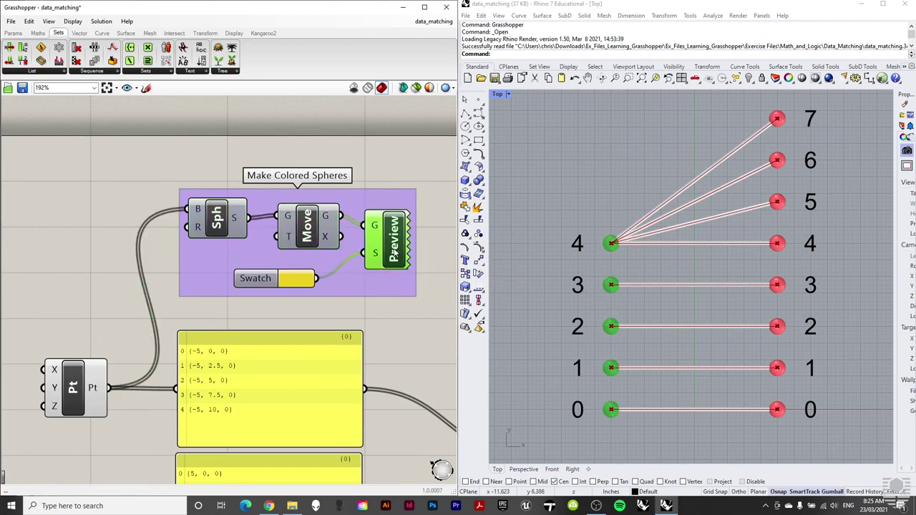
Clear the selection and compare the upper and lower Make Colored Spheres groups with their Construct Point components.
left_click(375, 329)
scroll(307, 180, "down", 5)
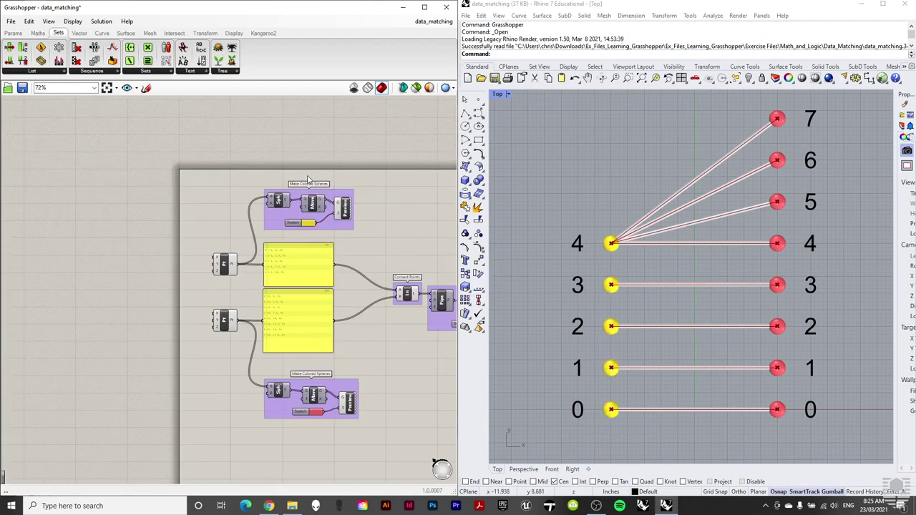
scroll(354, 415, "up", 4)
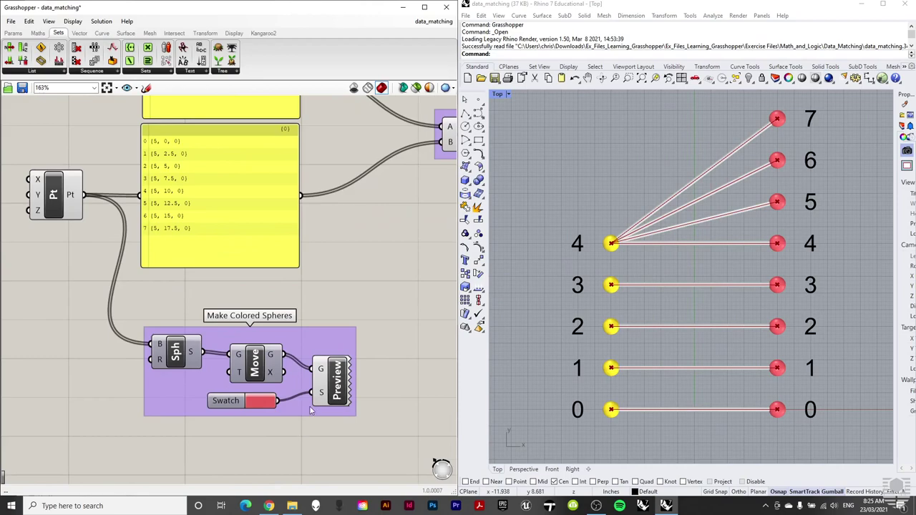
scroll(297, 417, "down", 2)
scroll(279, 400, "down", 1)
scroll(271, 212, "up", 4)
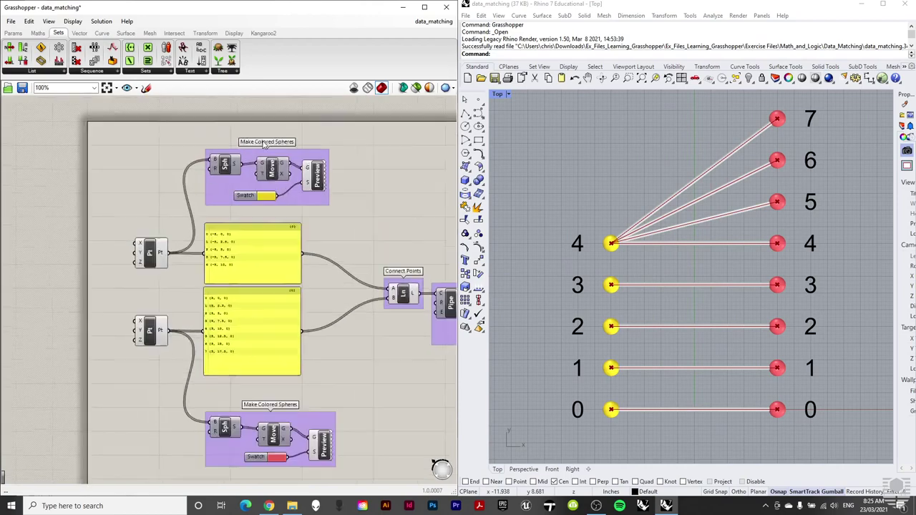
scroll(240, 220, "down", 3)
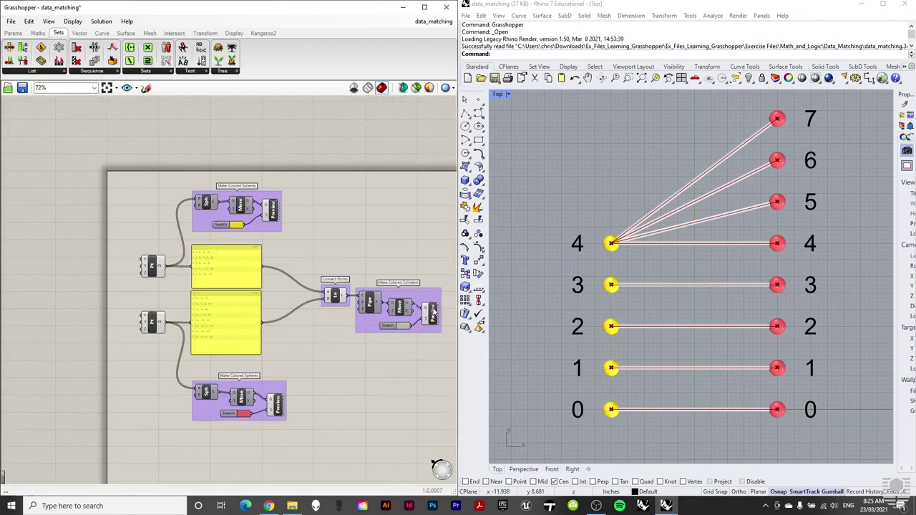
Examine the Line component in Connect Points, the point panels feeding it, and the Make Colored Cylinders group against the Rhino preview.
scroll(139, 298, "up", 3)
scroll(213, 299, "up", 1)
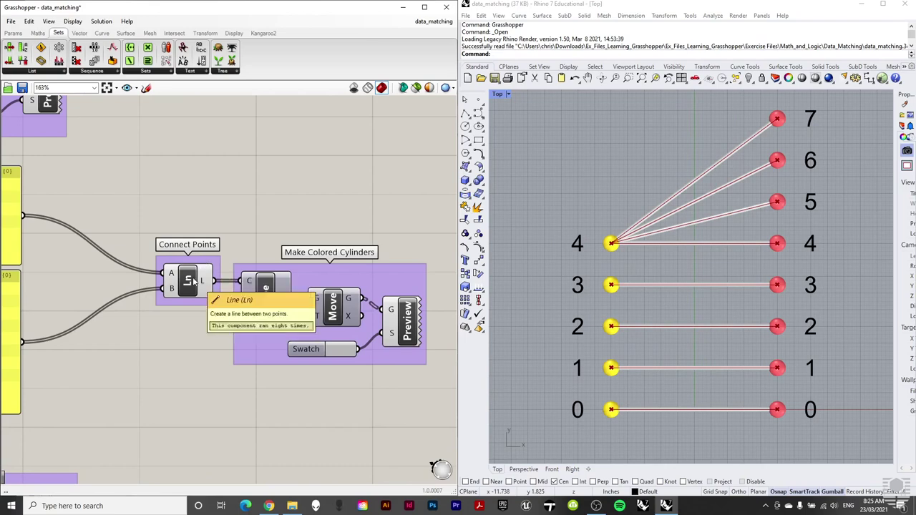
scroll(182, 283, "down", 4)
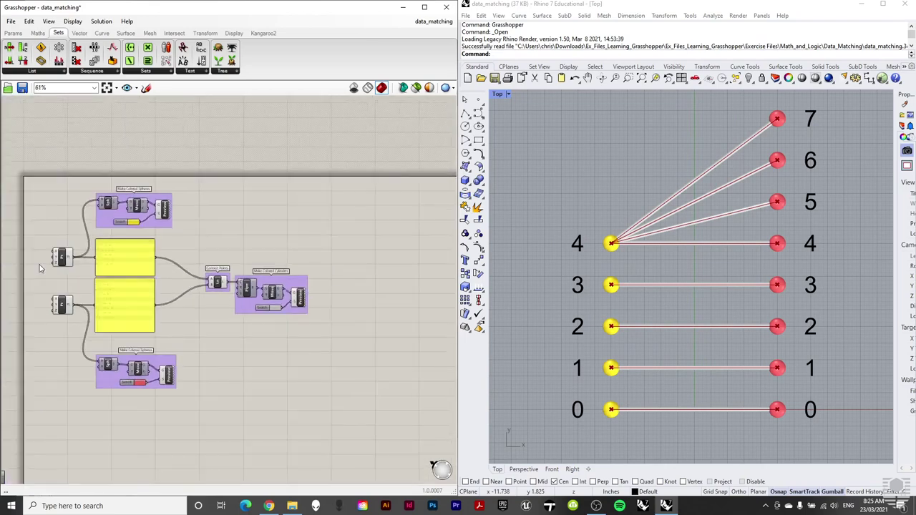
scroll(41, 265, "up", 3)
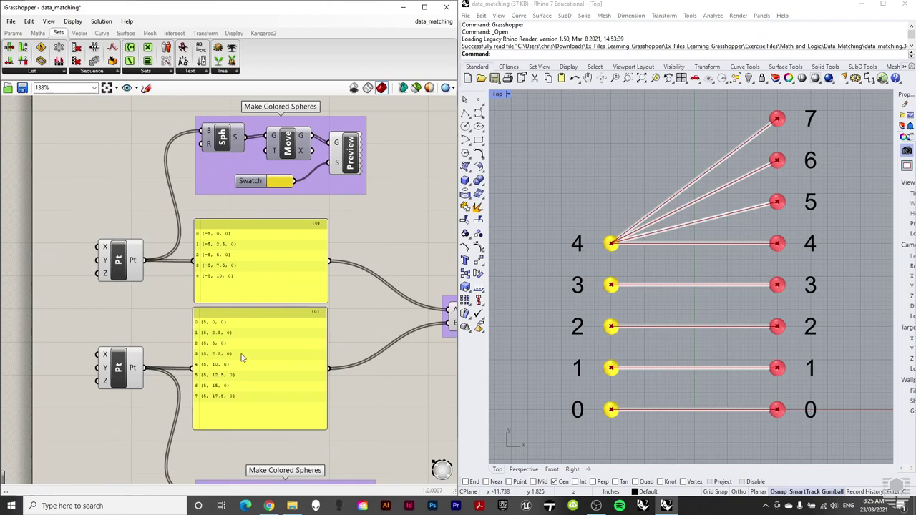
scroll(242, 357, "down", 5)
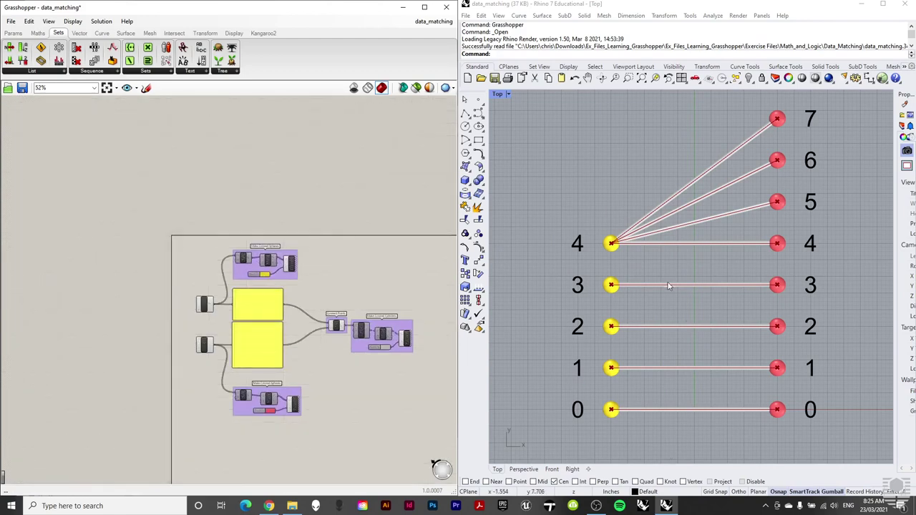
scroll(385, 310, "up", 3)
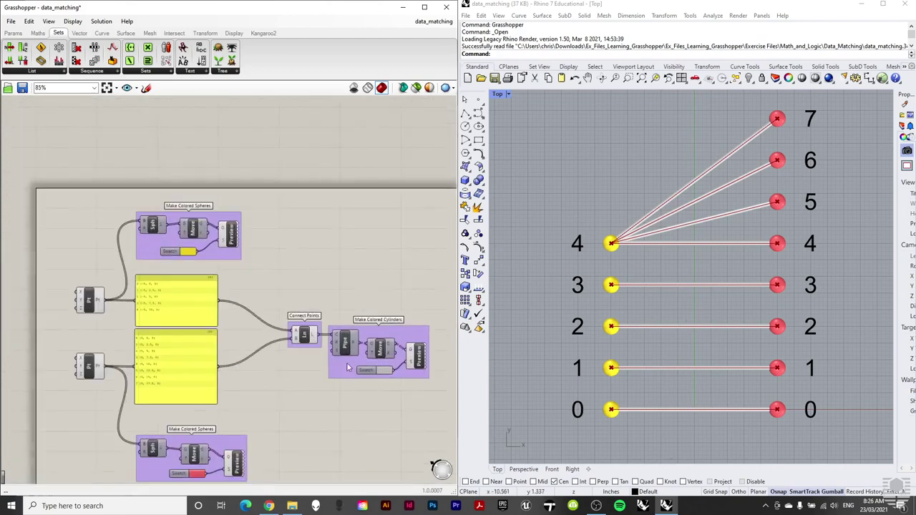
scroll(347, 367, "up", 3)
scroll(322, 354, "down", 3)
scroll(301, 347, "up", 4)
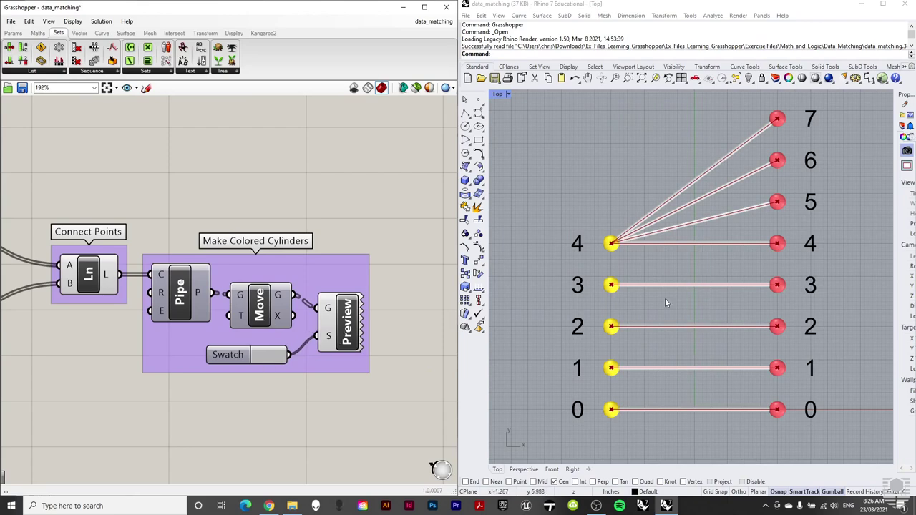
scroll(375, 305, "down", 5)
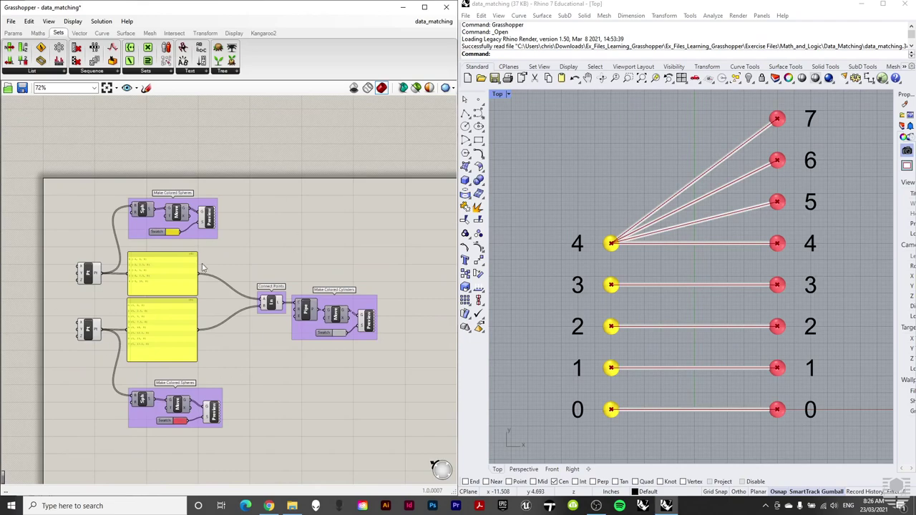
Add a Cross Reference component to the empty canvas area above Connect Points.
scroll(263, 308, "up", 2)
scroll(261, 307, "up", 2)
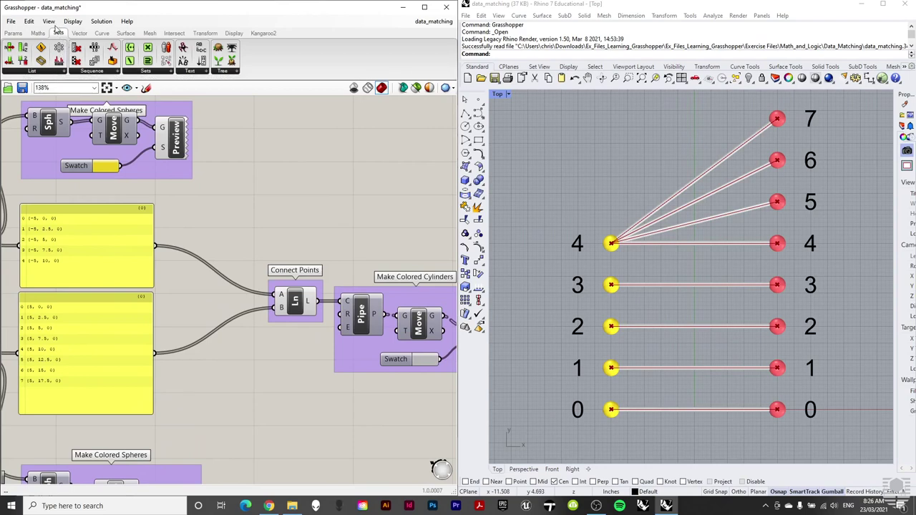
left_click(44, 73)
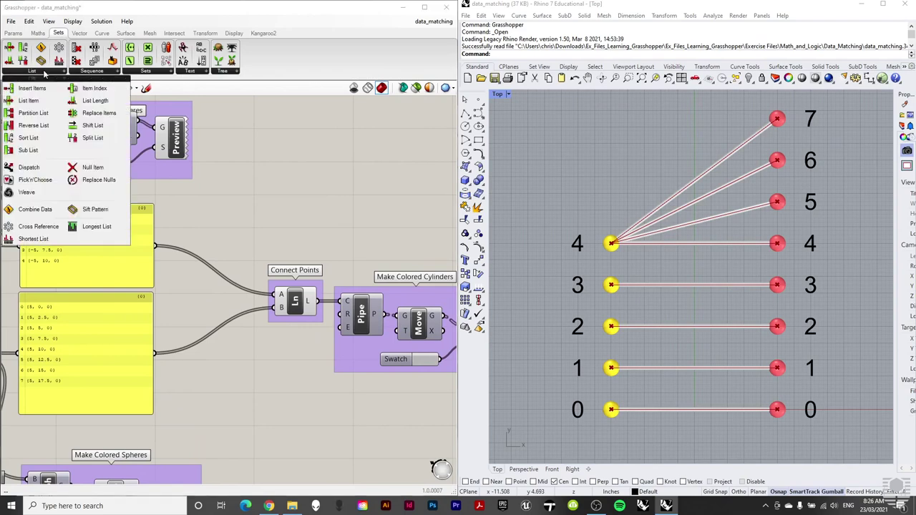
left_click(42, 227)
left_click(247, 166)
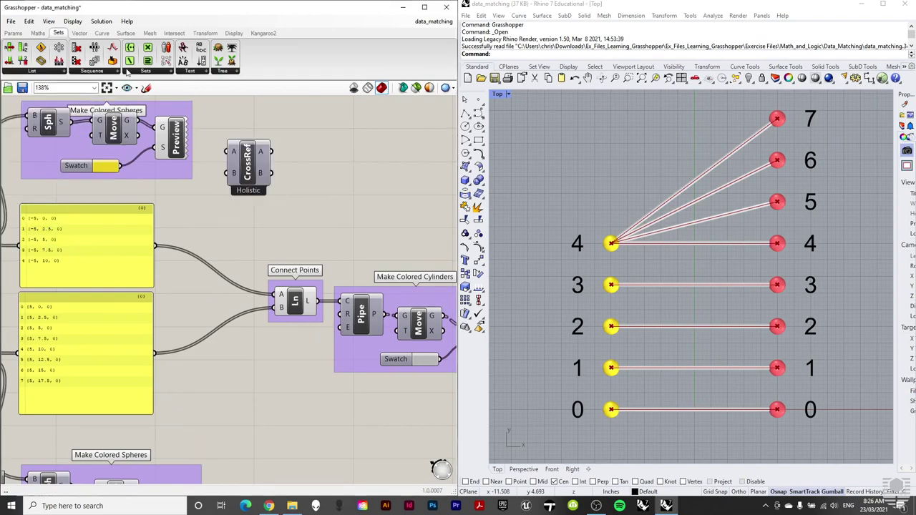
Add a Longest List component and place it beside the Cross Reference component.
left_click(45, 73)
left_click(95, 224)
left_click(84, 224)
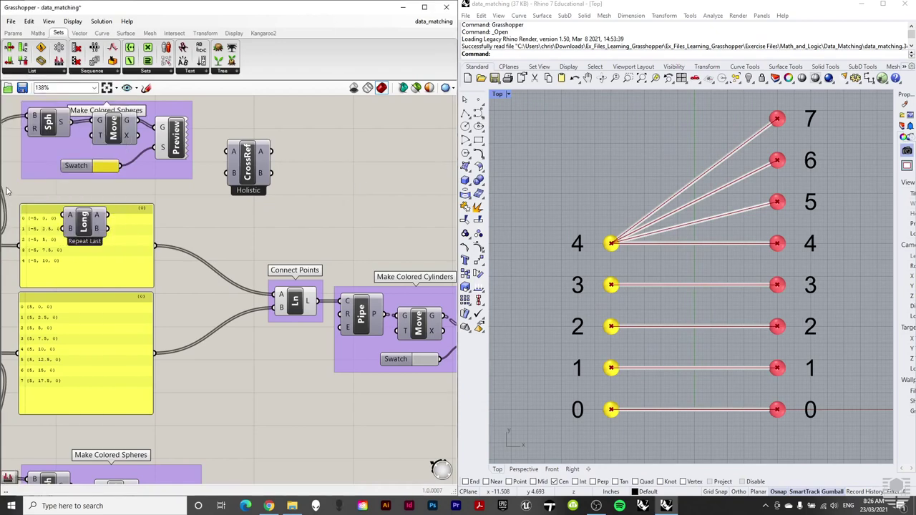
left_click_drag(91, 234, 328, 172)
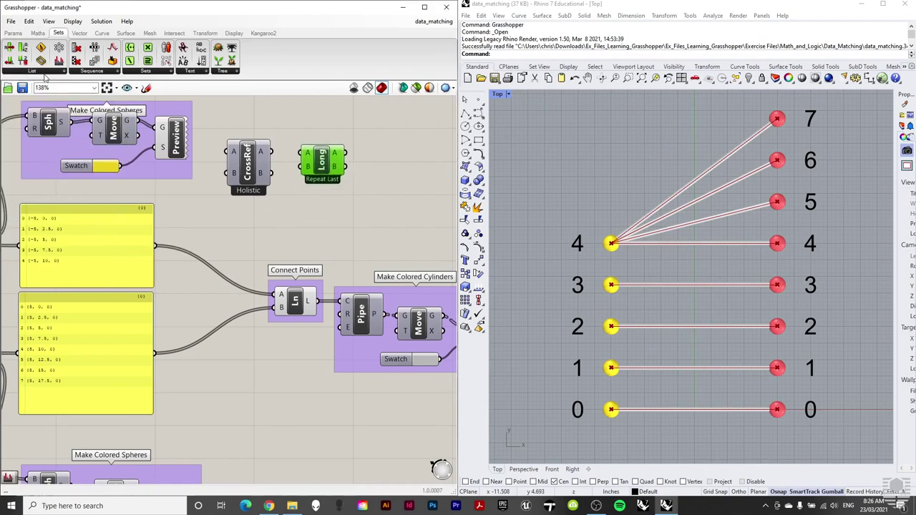
Add a Shortest List component next to the Longest List component and clear the selection.
left_click(45, 73)
left_click(33, 238)
left_click(375, 191)
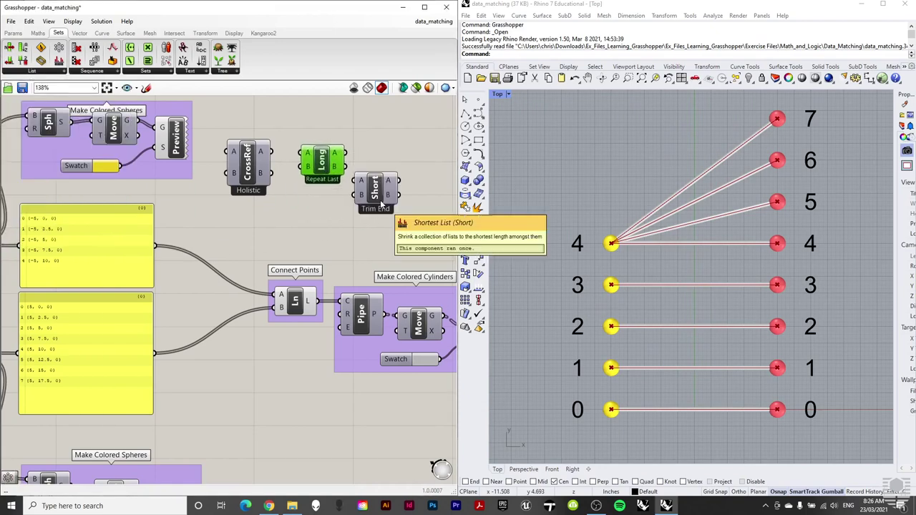
left_click(326, 225)
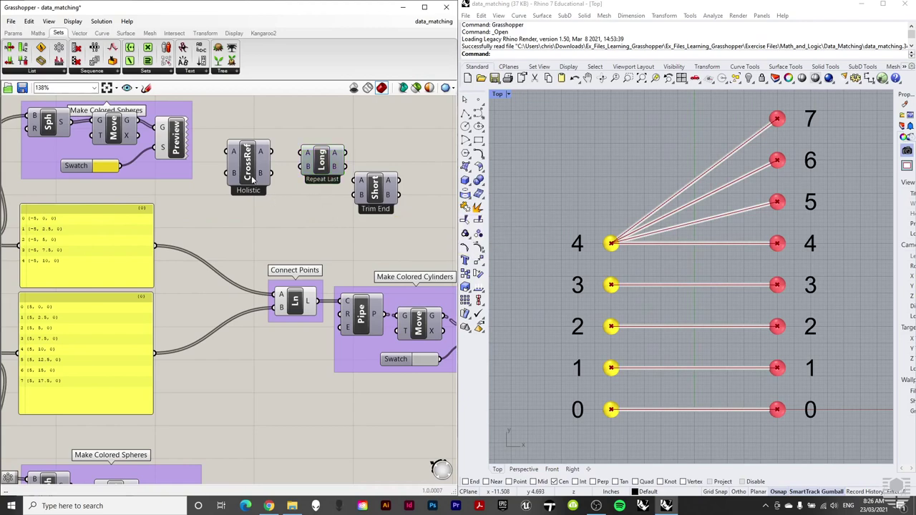
Place Cross Reference between the point panels and Line, wiring both panels through its A and B to Line's A and B inputs.
left_click_drag(264, 166, 222, 308)
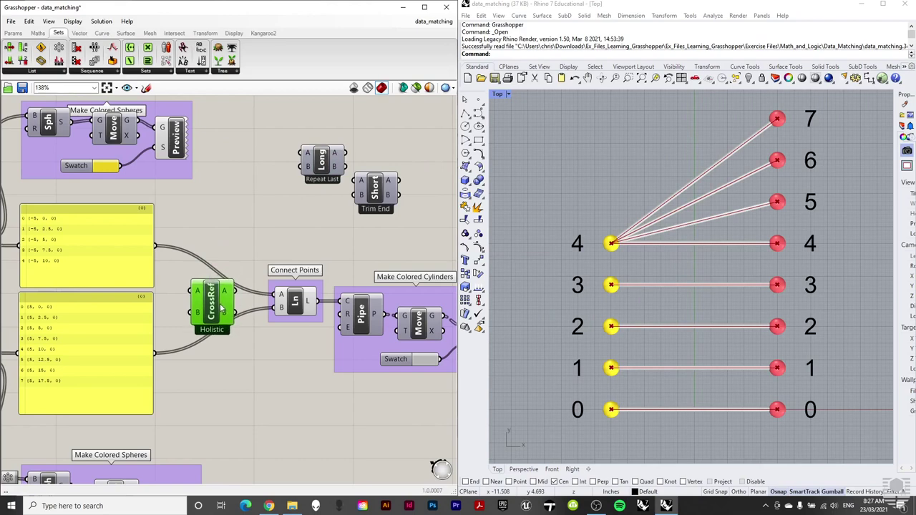
left_click_drag(155, 247, 190, 291)
left_click_drag(155, 354, 188, 321)
left_click_drag(236, 291, 280, 308)
left_click_drag(216, 305, 213, 309)
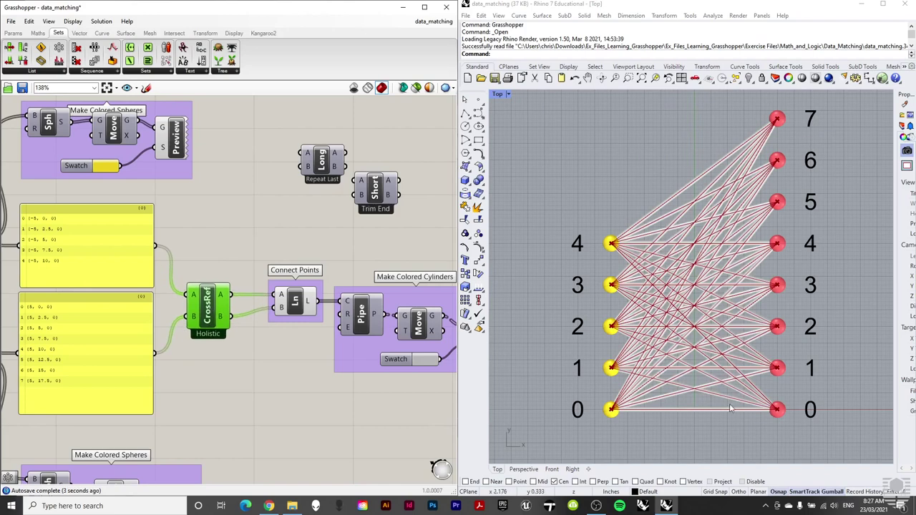
scroll(565, 228, "down", 1)
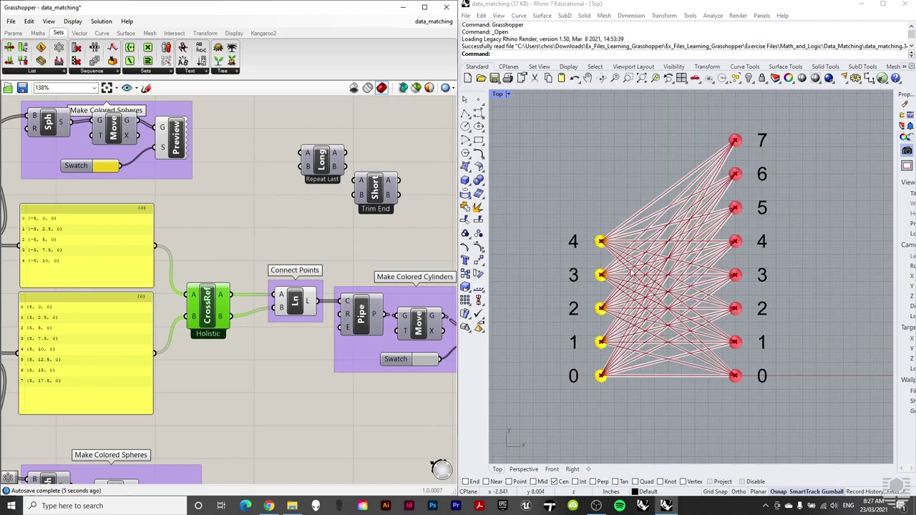
scroll(575, 115, "up", 1)
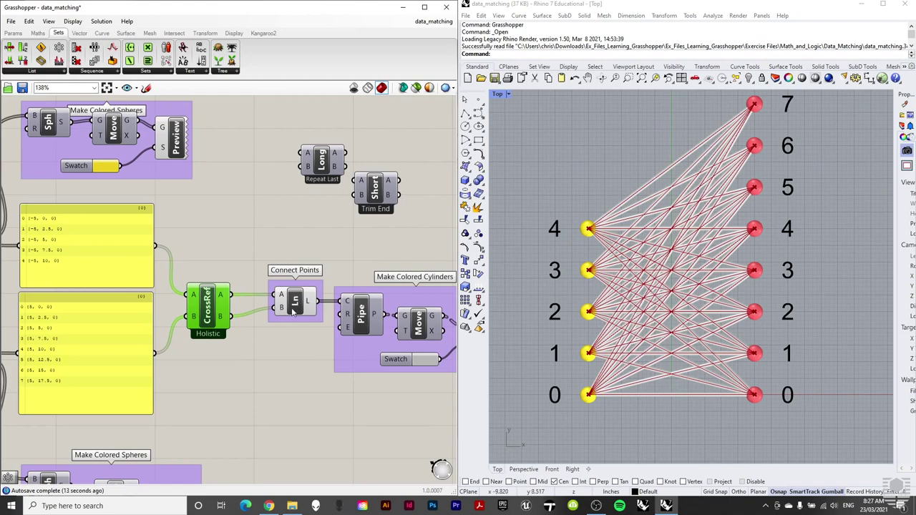
Switch the Cross Reference component's matching mode to Diagonal, Coincident and Lower Triangle in turn.
right_click(208, 312)
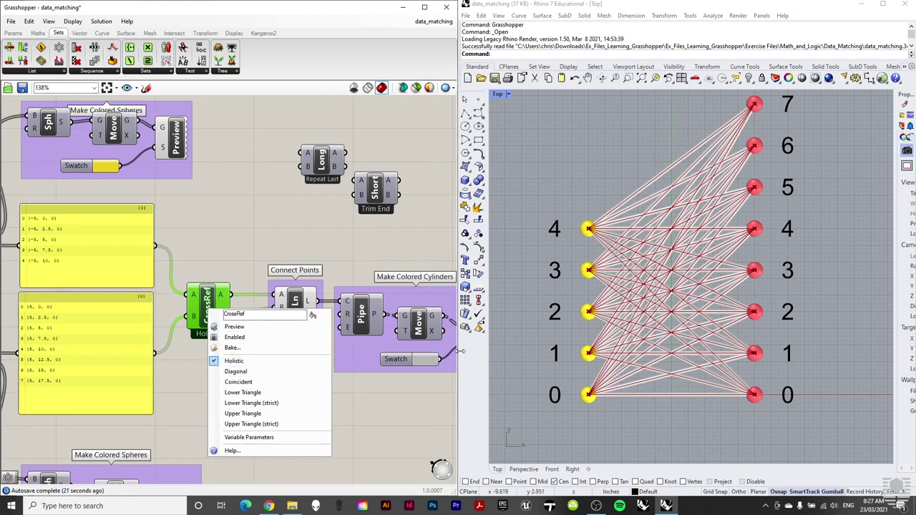
left_click(236, 372)
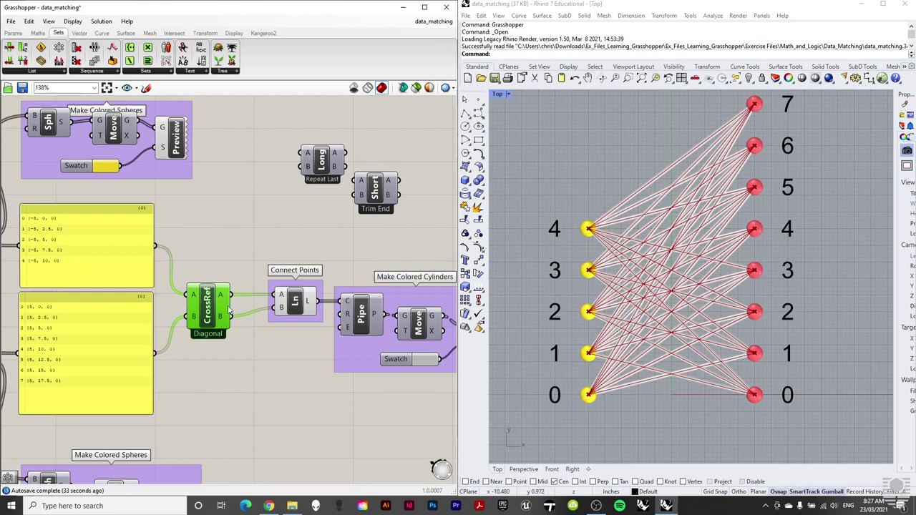
right_click(206, 304)
left_click(222, 378)
right_click(206, 307)
left_click(229, 394)
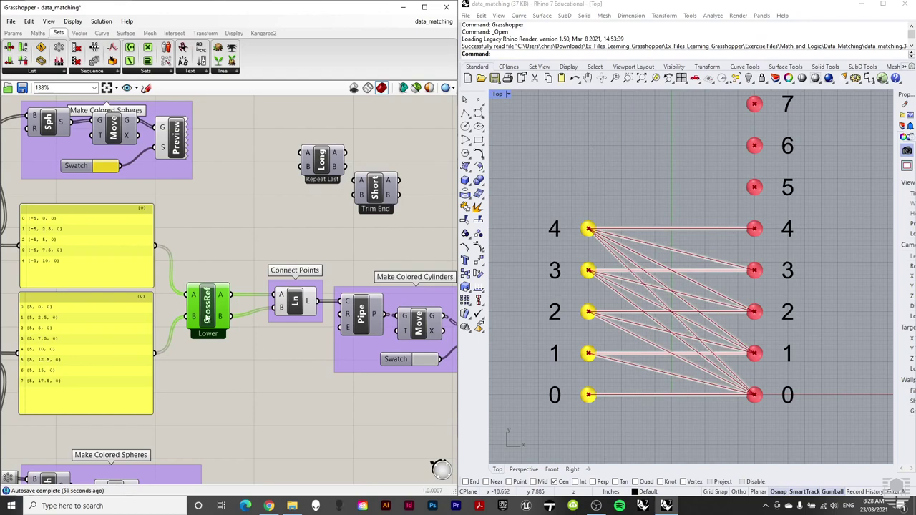
Set the Cross Reference component's matching mode to Upper Triangle and shift the component slightly on the canvas.
right_click(207, 319)
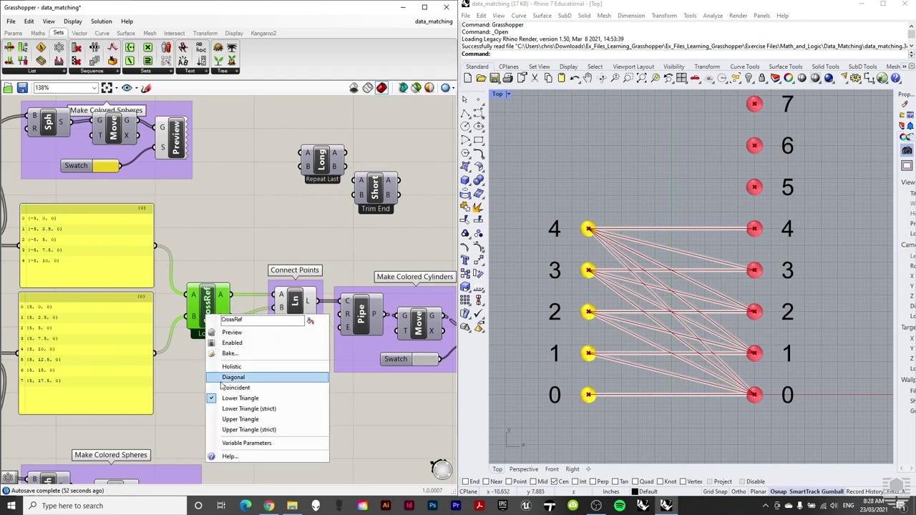
left_click(231, 420)
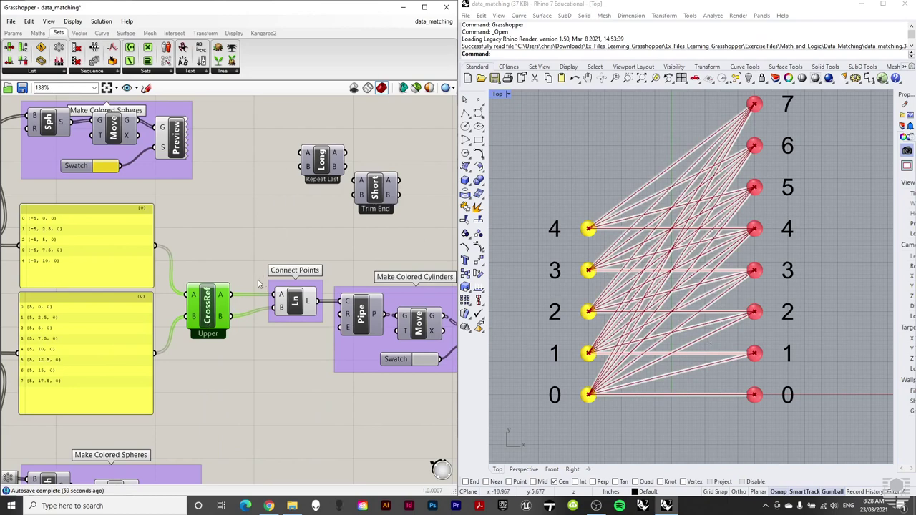
left_click_drag(211, 319, 220, 309)
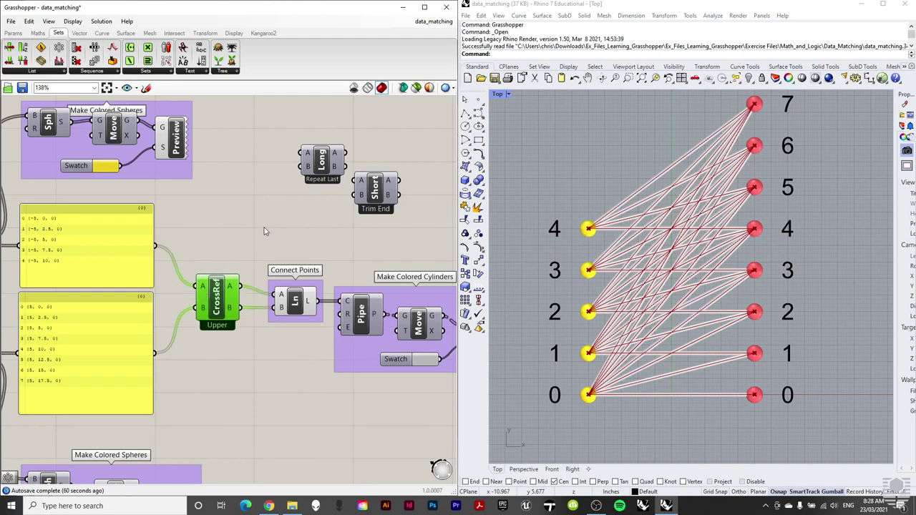
Move Cross Reference aside and wire Longest List between the two point panels and Line's A and B inputs instead.
left_click_drag(216, 290, 233, 204)
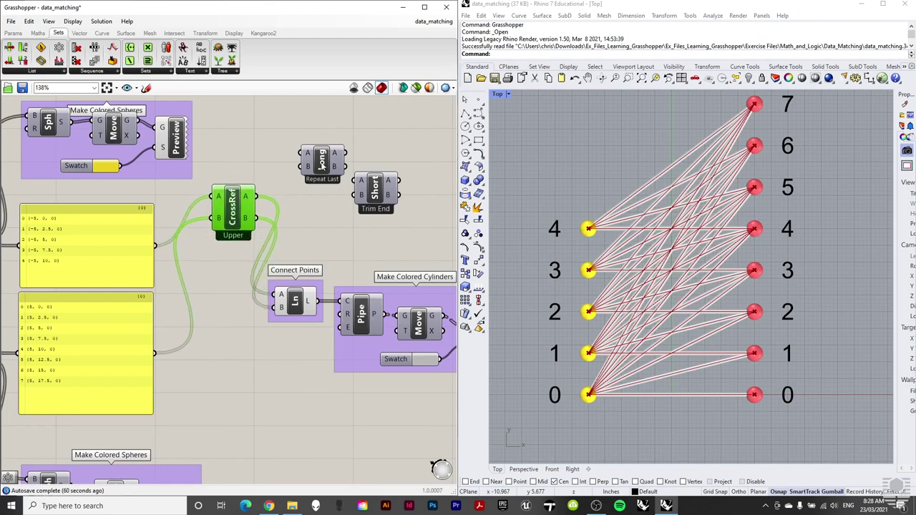
left_click_drag(322, 158, 212, 308)
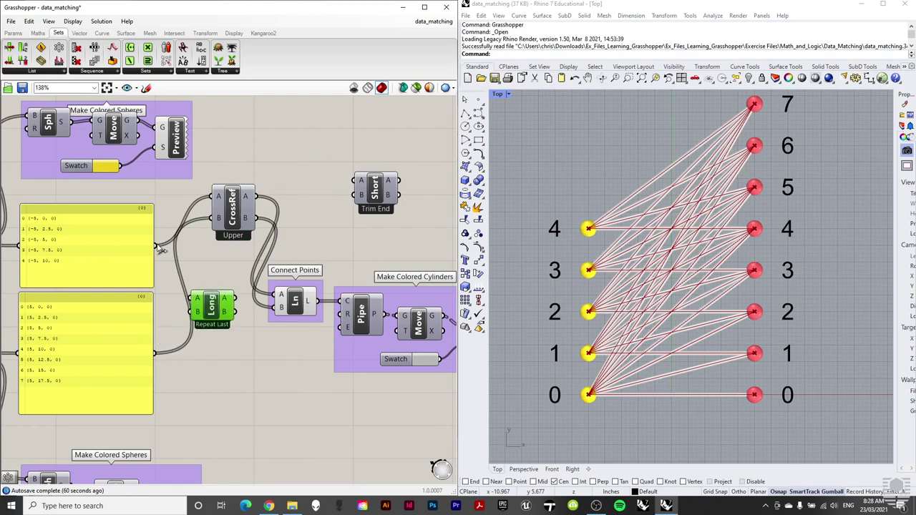
left_click_drag(154, 246, 196, 300)
left_click_drag(155, 351, 281, 308)
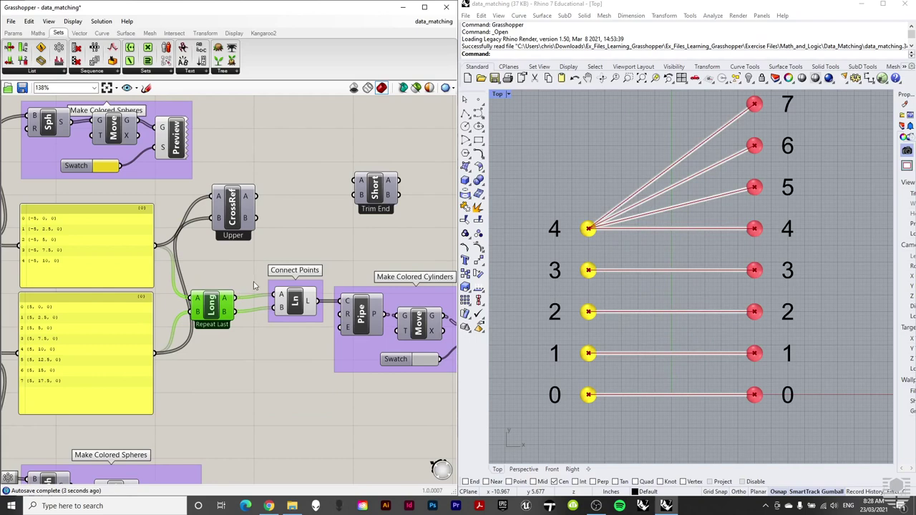
left_click_drag(216, 320, 226, 300)
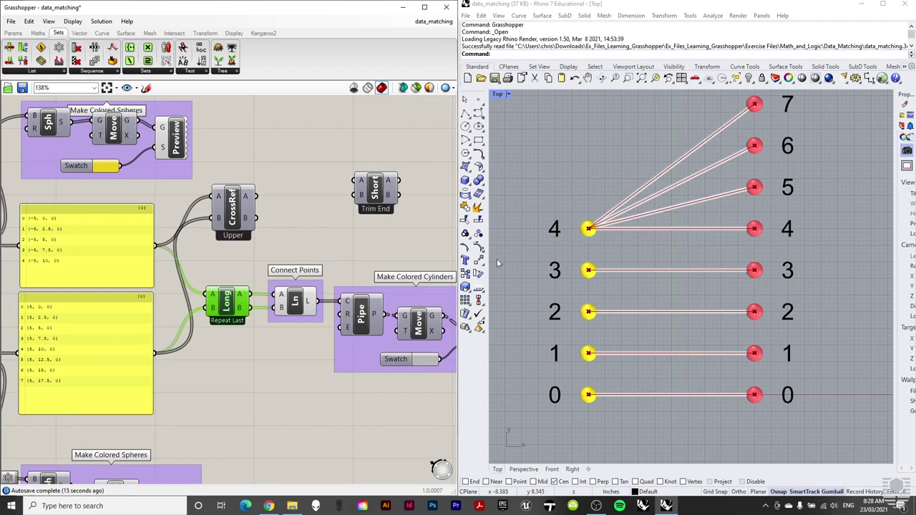
Switch the Longest List component's matching mode to Repeat First and then to Interpolate.
right_click(225, 304)
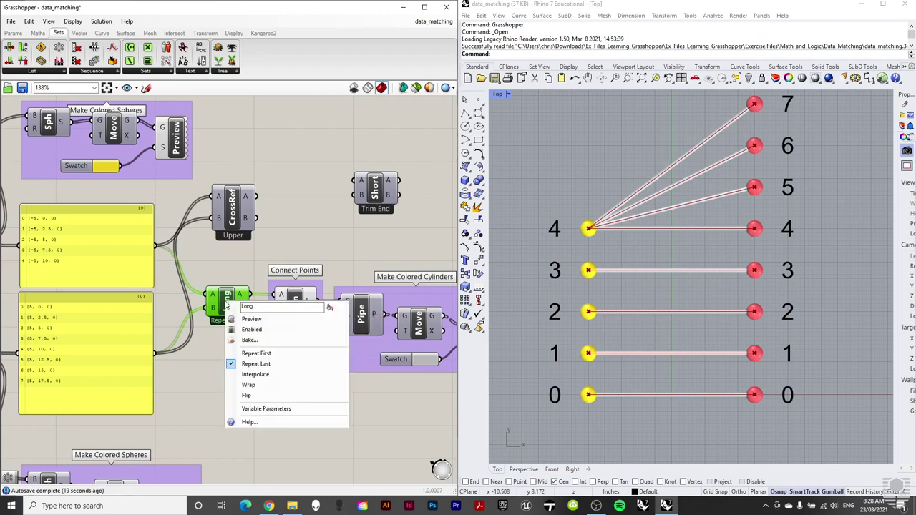
left_click(255, 353)
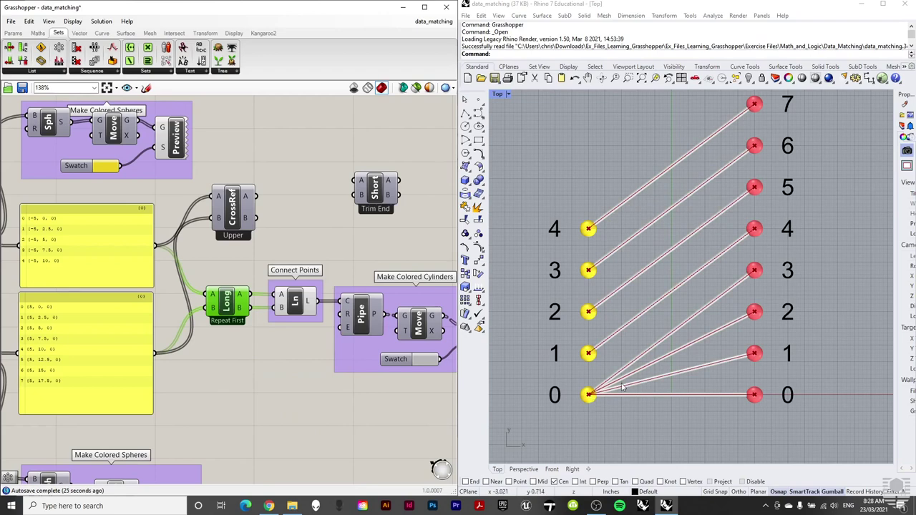
right_click(222, 306)
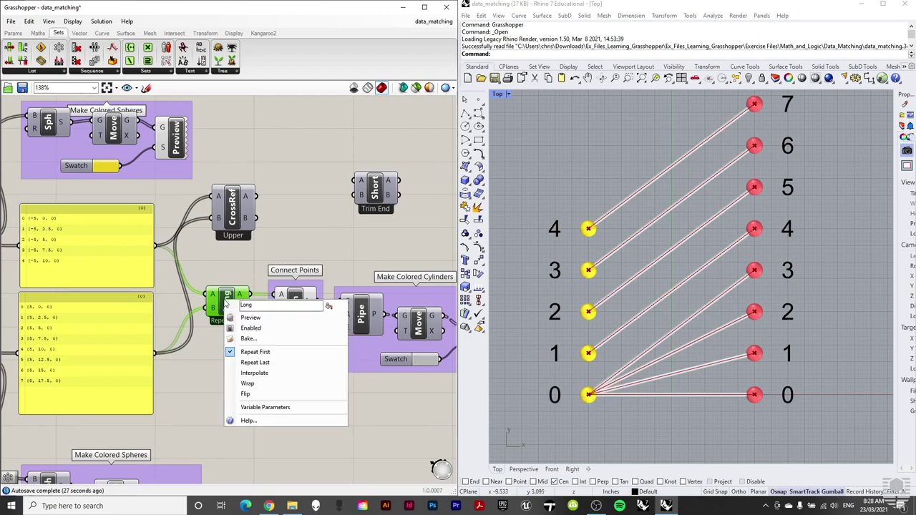
left_click(251, 377)
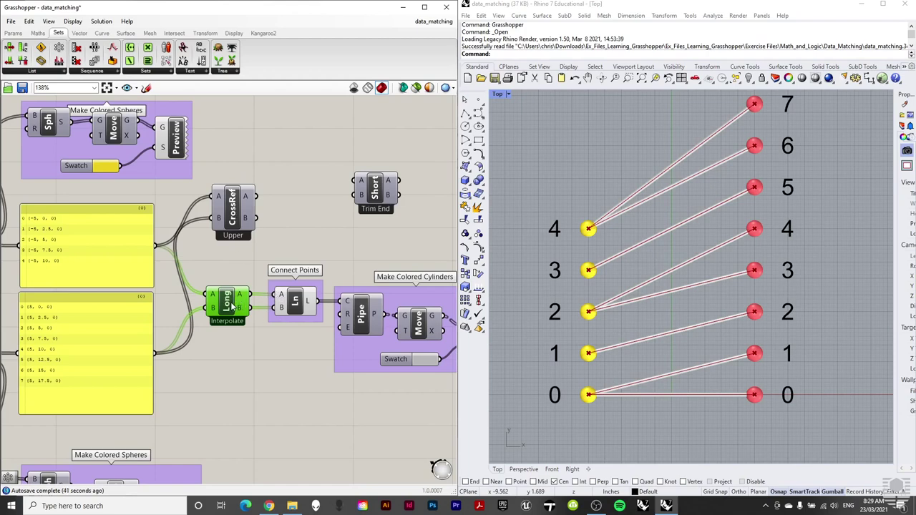
Move Longest List aside and wire Shortest List between the two point panels and Line's A and B inputs instead.
left_click_drag(233, 306, 224, 374)
left_click(366, 204)
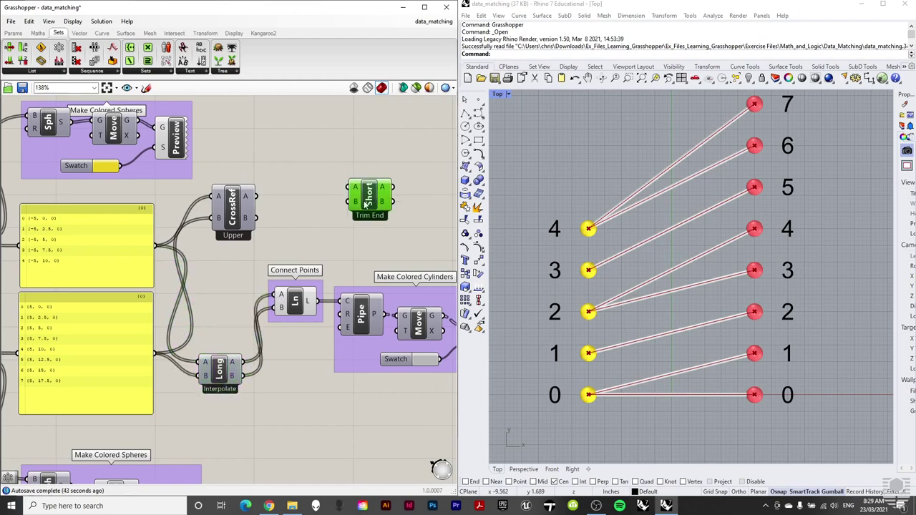
left_click_drag(367, 204, 217, 308)
left_click_drag(159, 247, 154, 354)
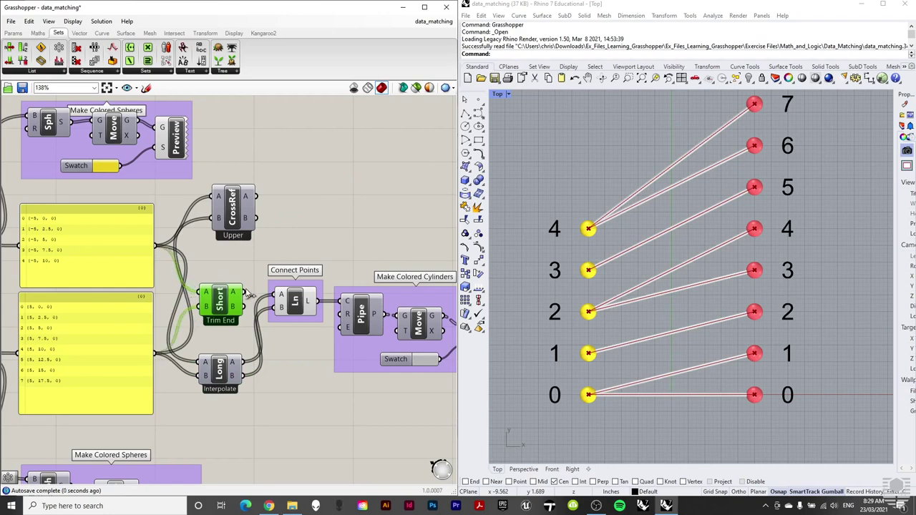
left_click_drag(249, 292, 276, 308)
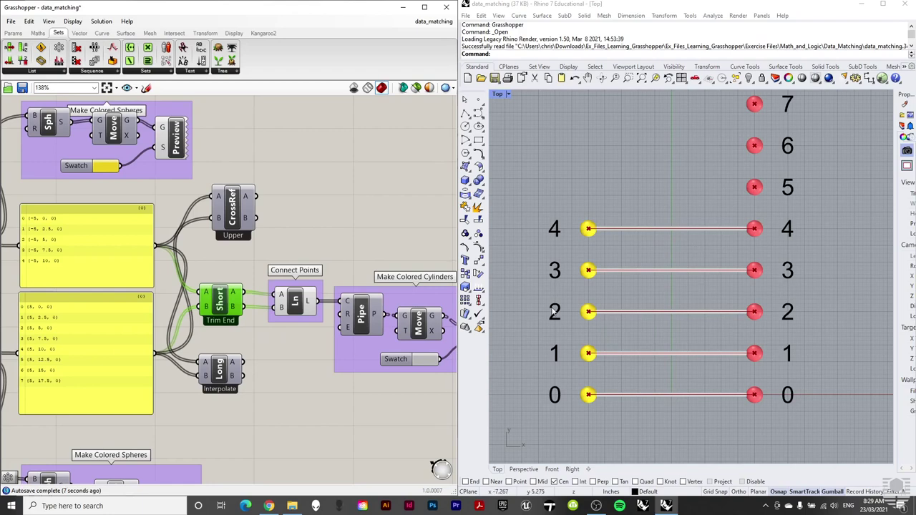
Switch the Shortest List component's matching mode to Trim Start, Trim End and finally Interpolate.
right_click(222, 303)
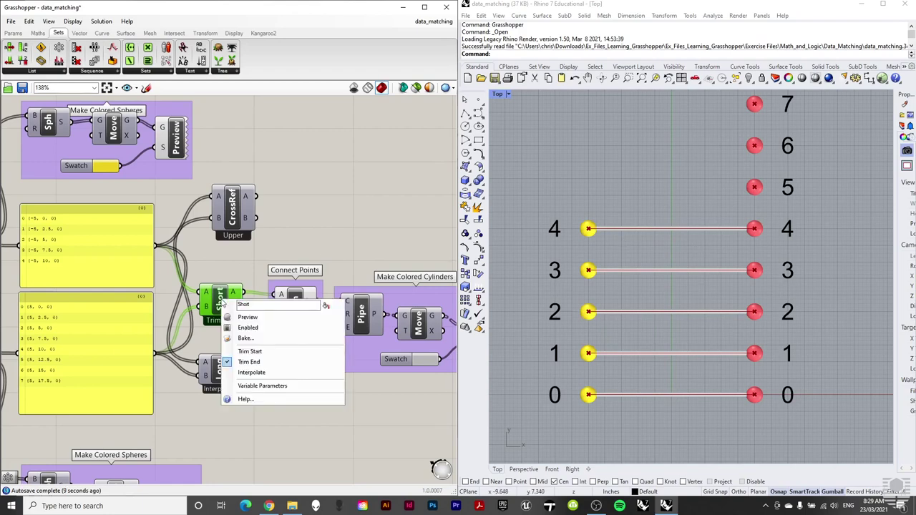
left_click(250, 351)
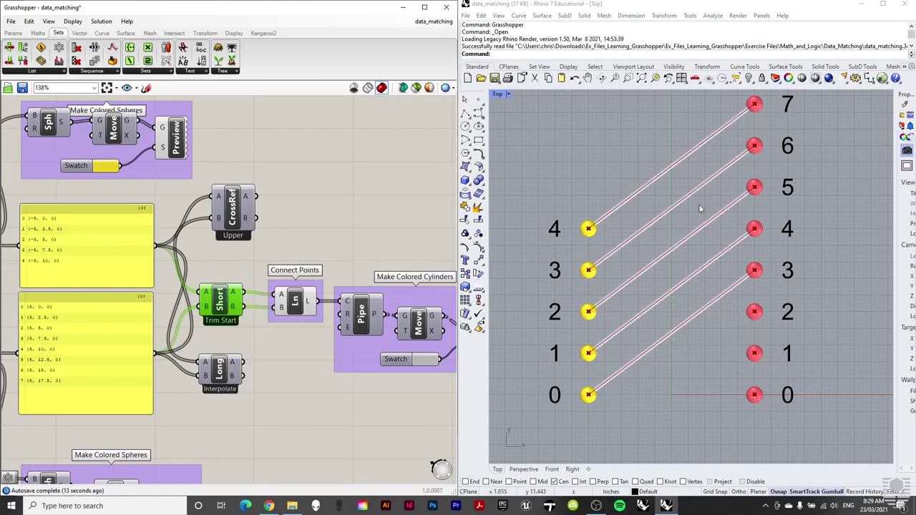
right_click(220, 304)
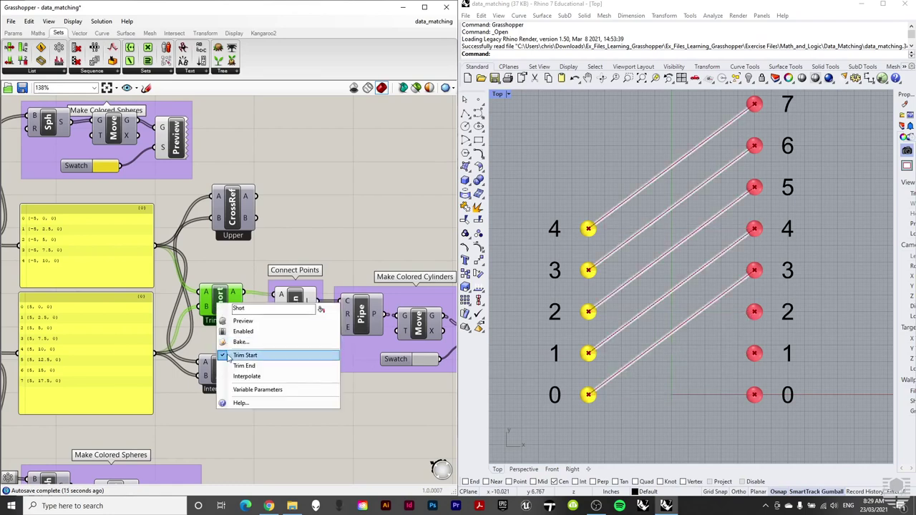
left_click(247, 361)
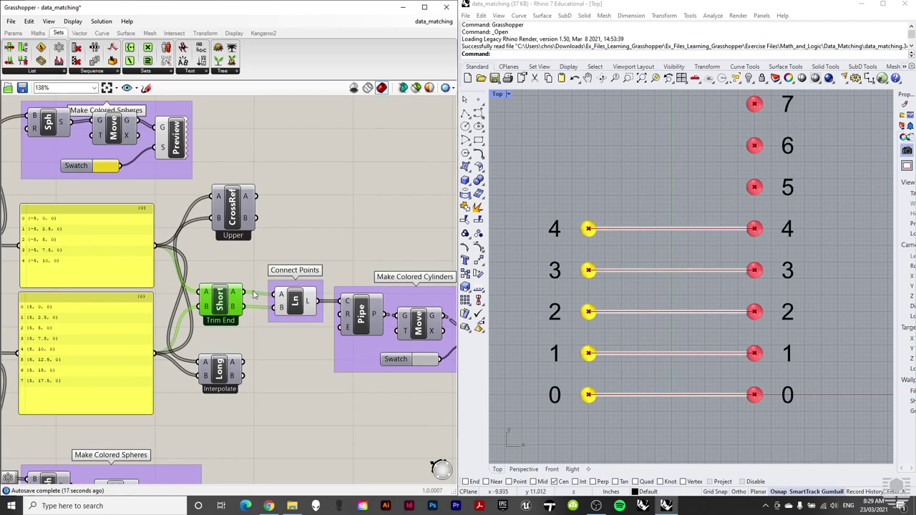
right_click(222, 303)
left_click(249, 375)
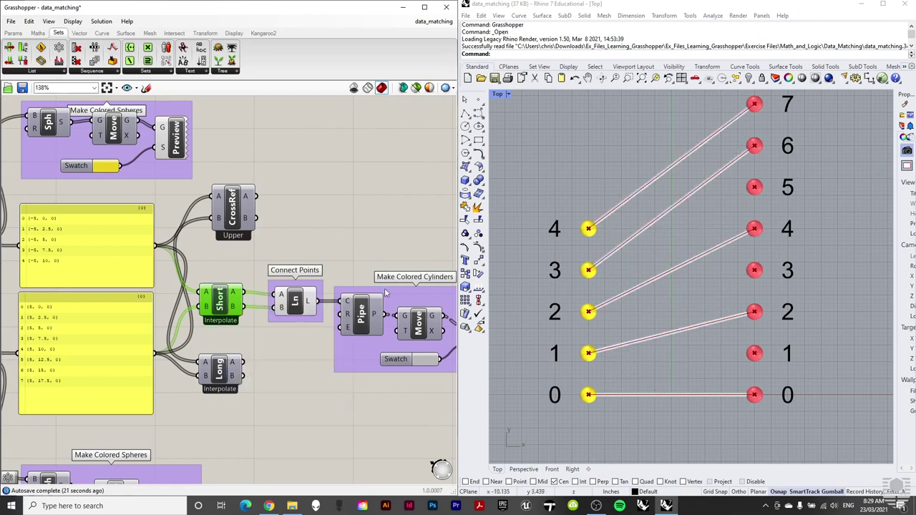
Move the Cross Reference component slightly so it sits above Shortest List, and select Shortest List.
scroll(299, 190, "down", 3)
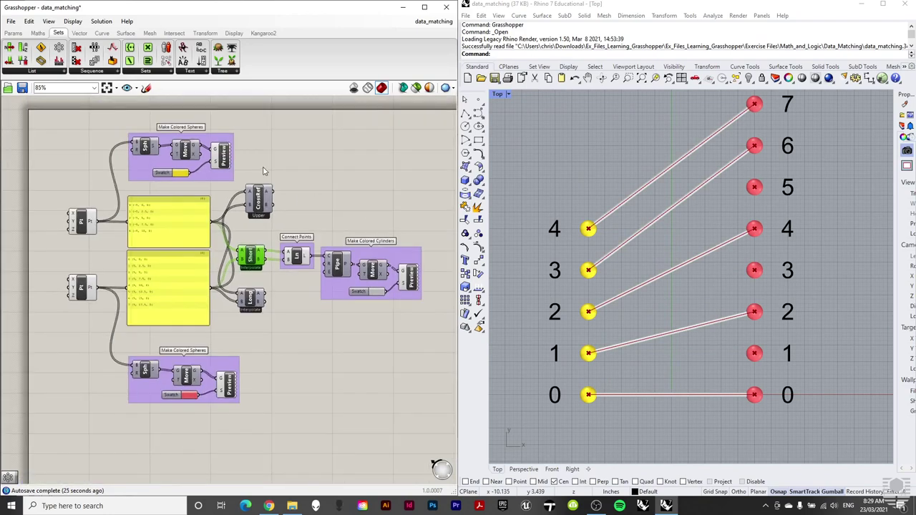
scroll(263, 172, "up", 1)
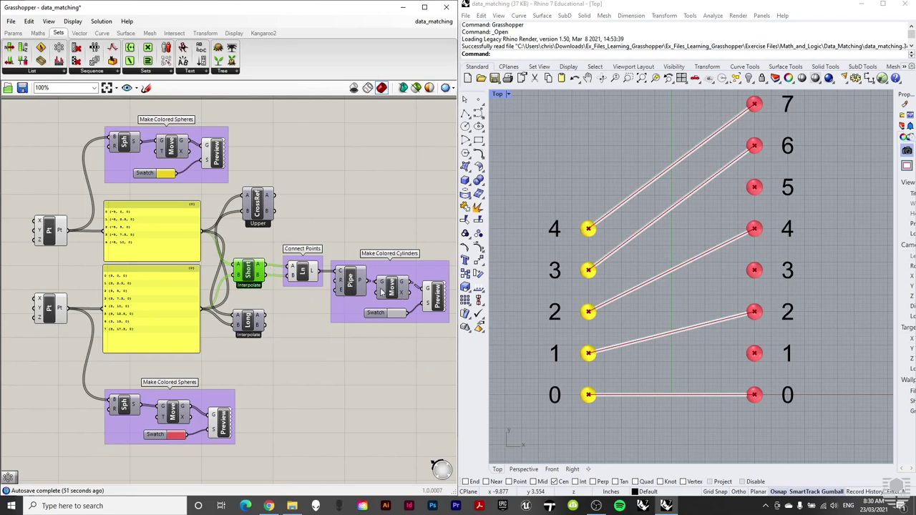
left_click_drag(267, 215, 259, 226)
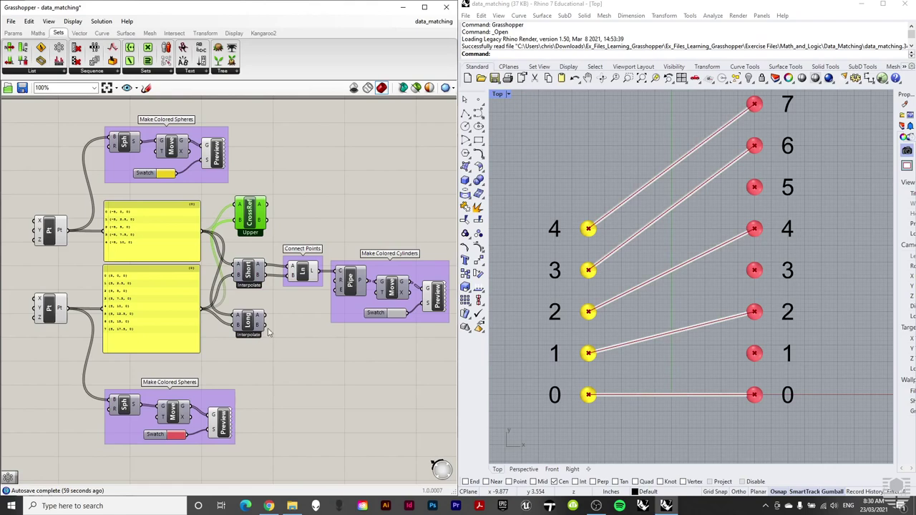
left_click(255, 276)
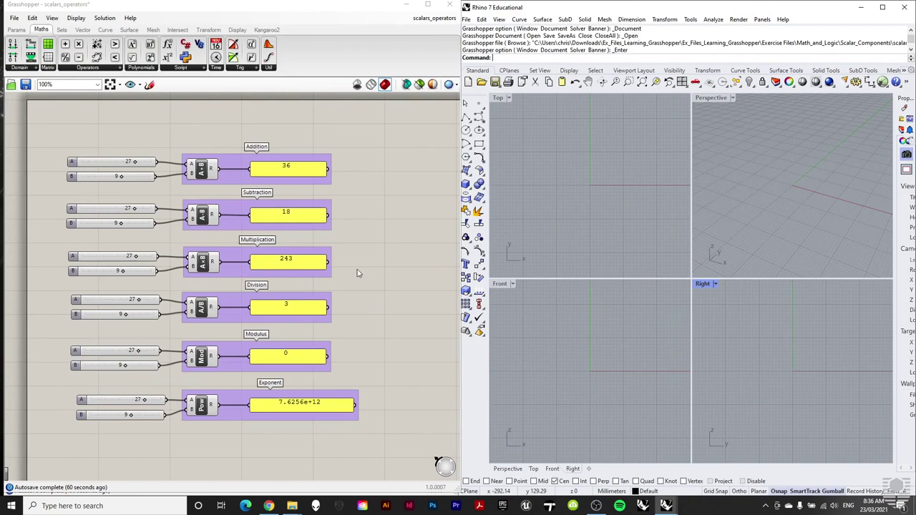
Browse the available maths operator components and examine the Addition, Subtraction, Multiplication and Division examples in scalars_operators.
left_click(15, 18)
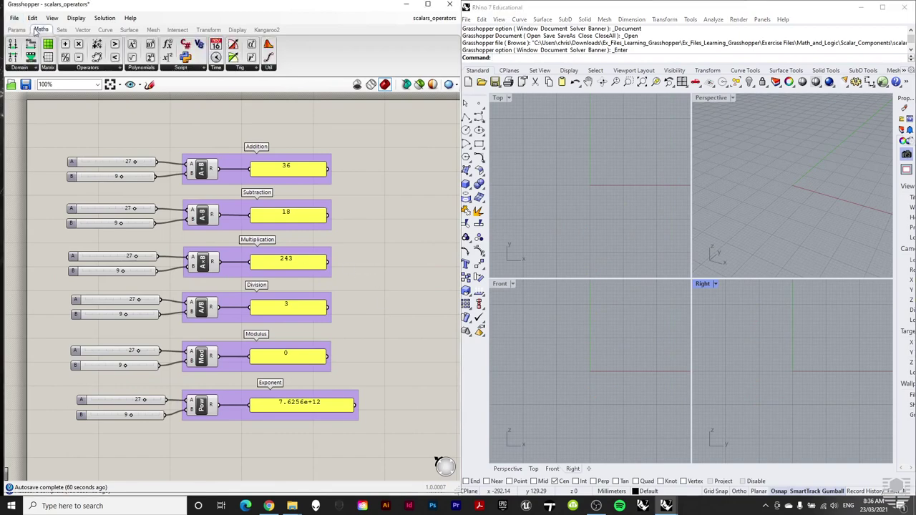
left_click(87, 69)
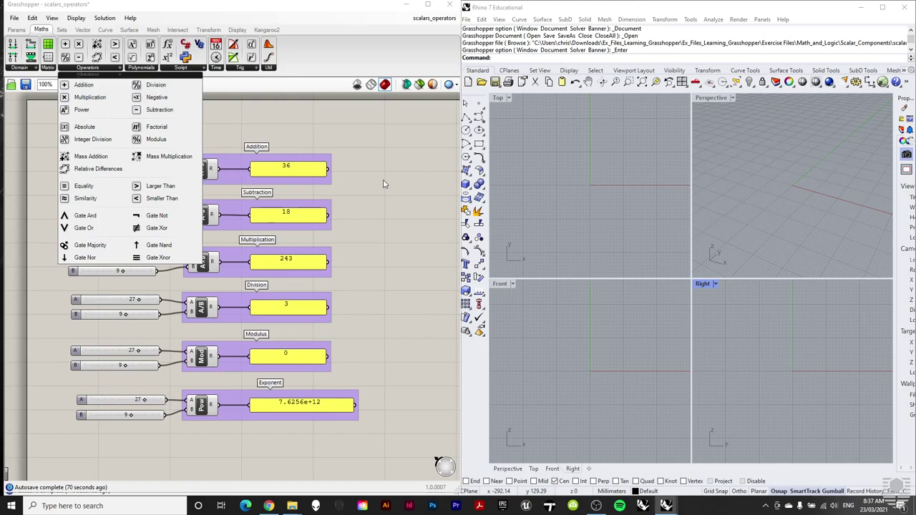
scroll(131, 130, "up", 2)
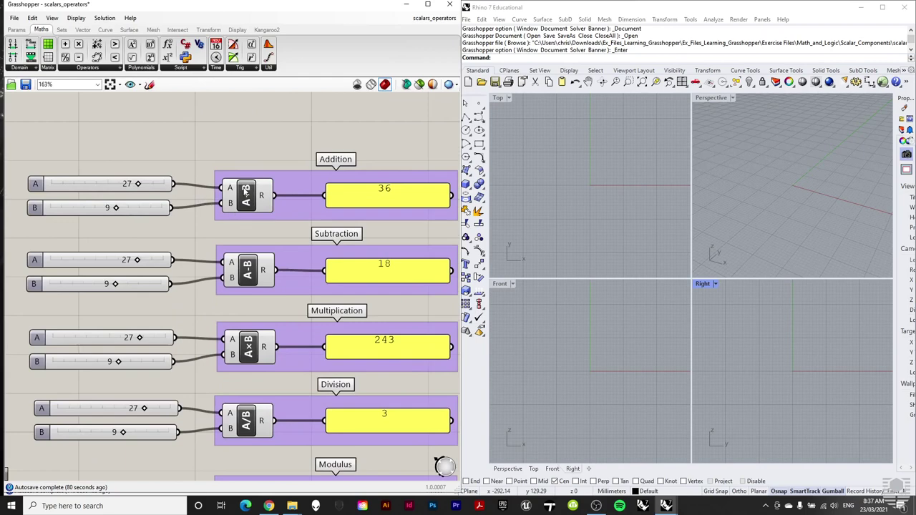
scroll(383, 193, "down", 1)
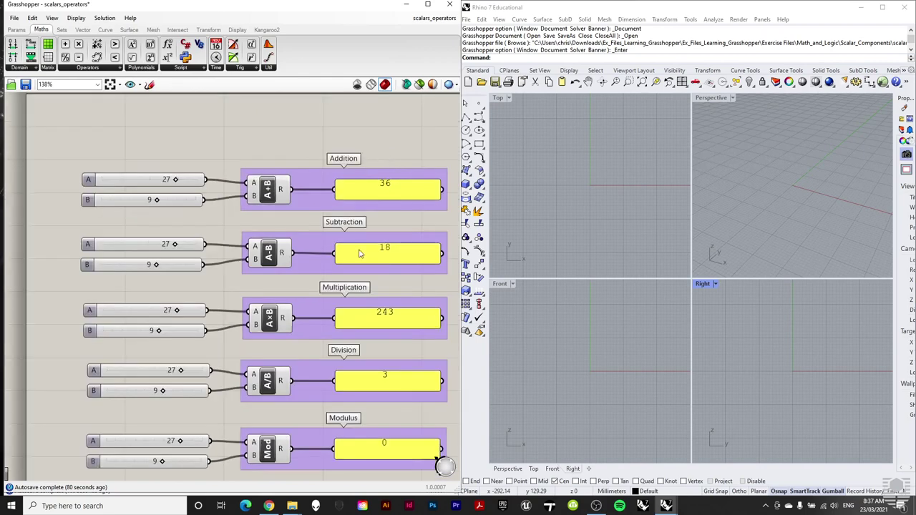
scroll(277, 258, "up", 1)
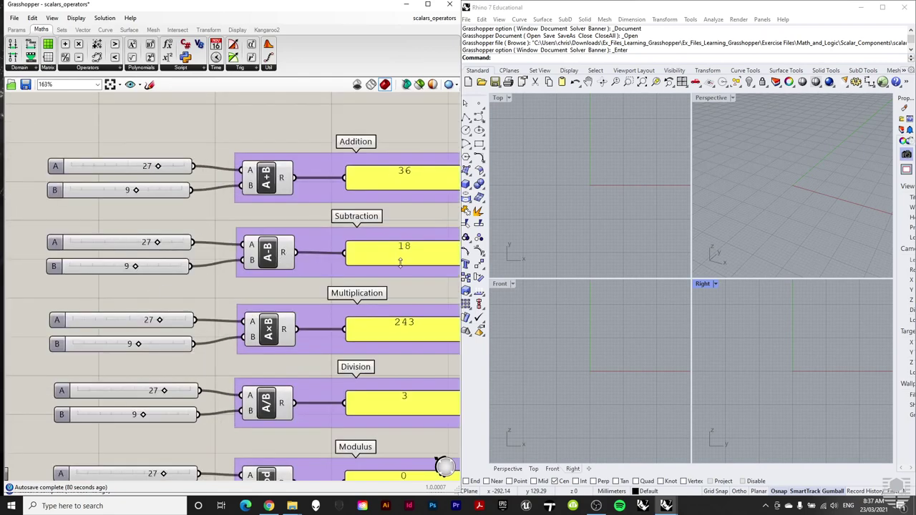
scroll(262, 272, "down", 1)
scroll(210, 306, "up", 1)
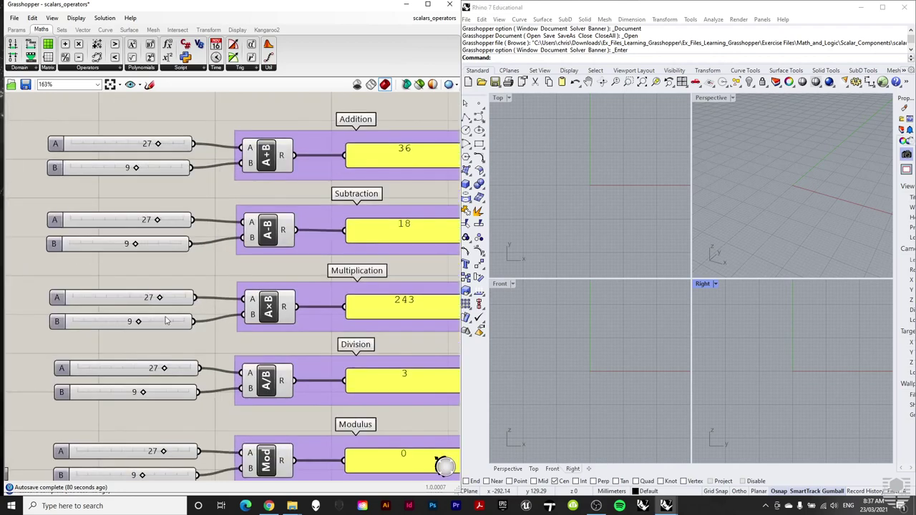
scroll(161, 201, "down", 1)
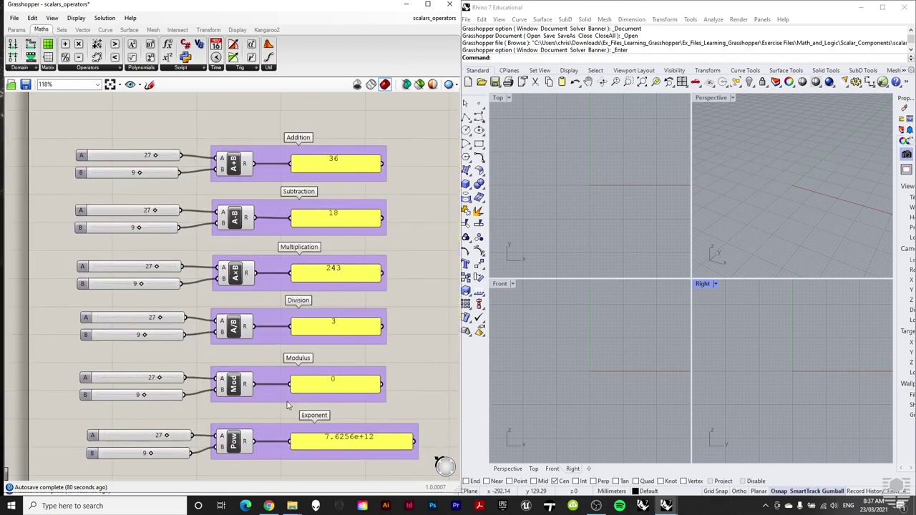
scroll(185, 321, "up", 1)
scroll(229, 236, "down", 1)
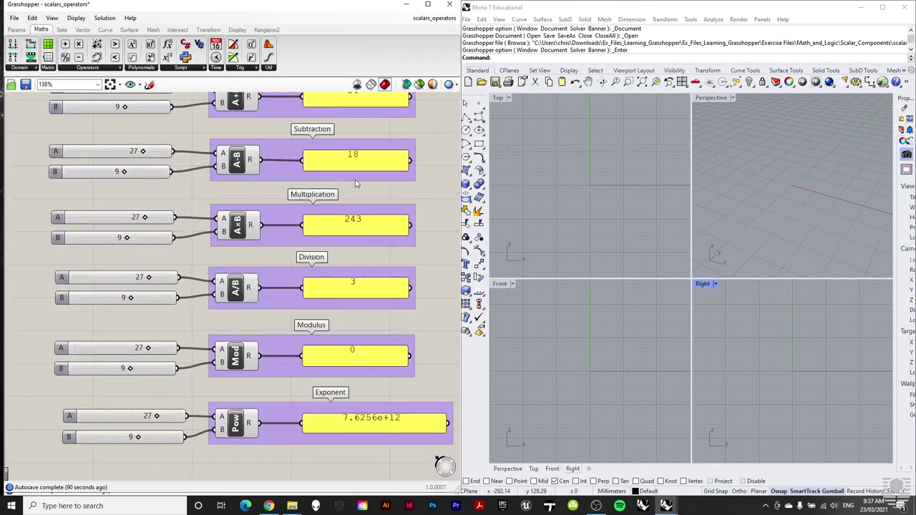
Examine the Modulus and Exponent examples closely, as well as the whole set of operator examples.
scroll(216, 320, "up", 1)
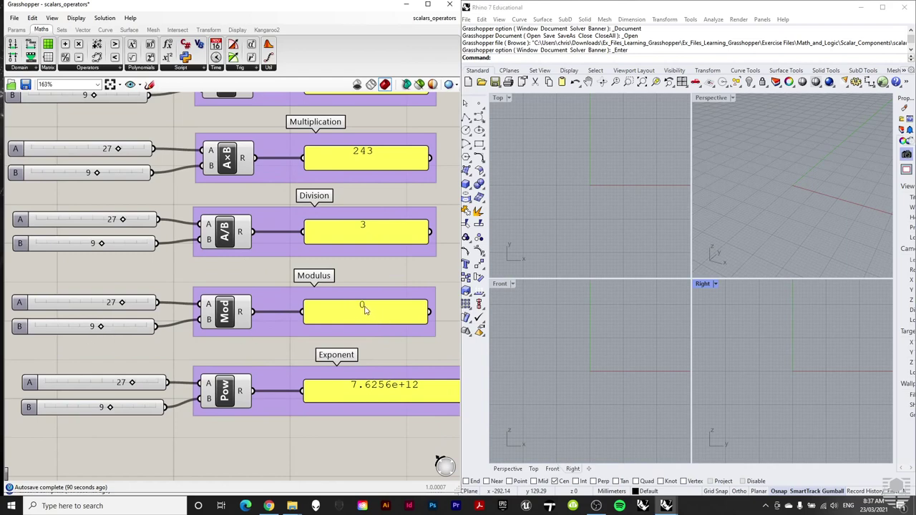
scroll(297, 350, "down", 2)
scroll(179, 412, "up", 3)
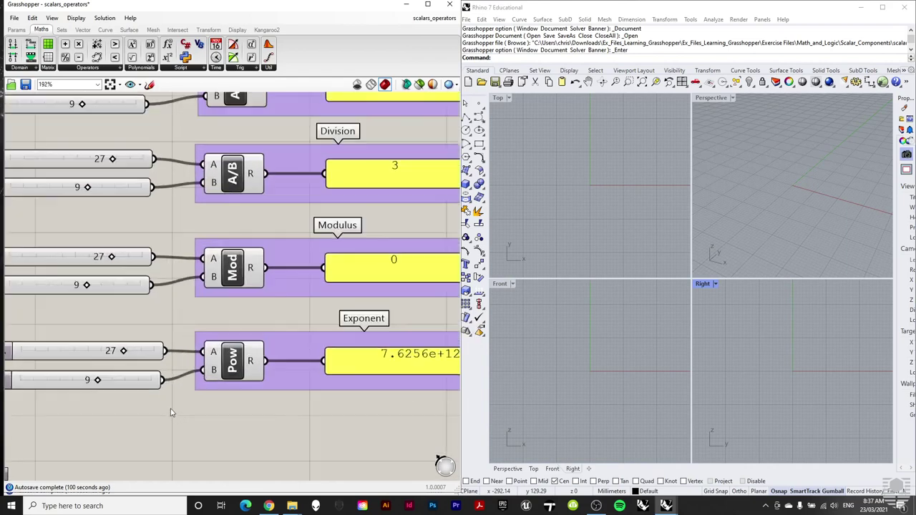
scroll(148, 369, "down", 1)
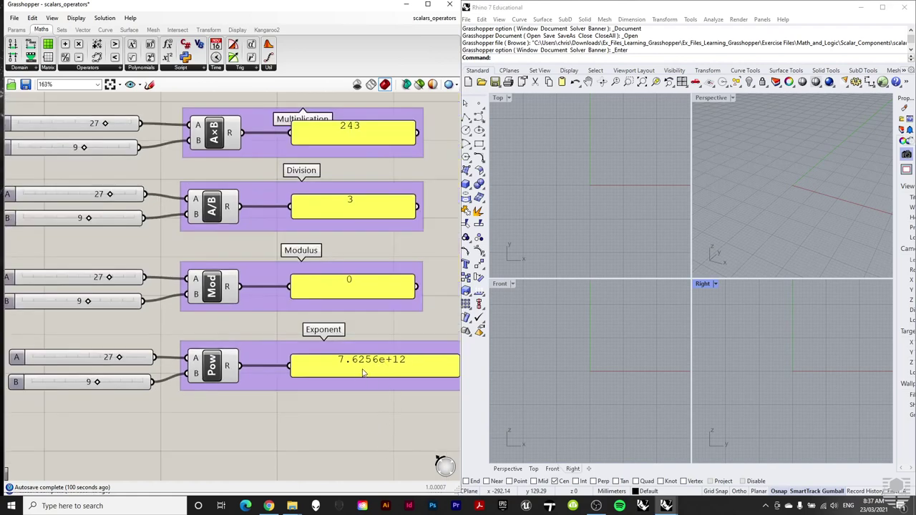
scroll(370, 369, "down", 4)
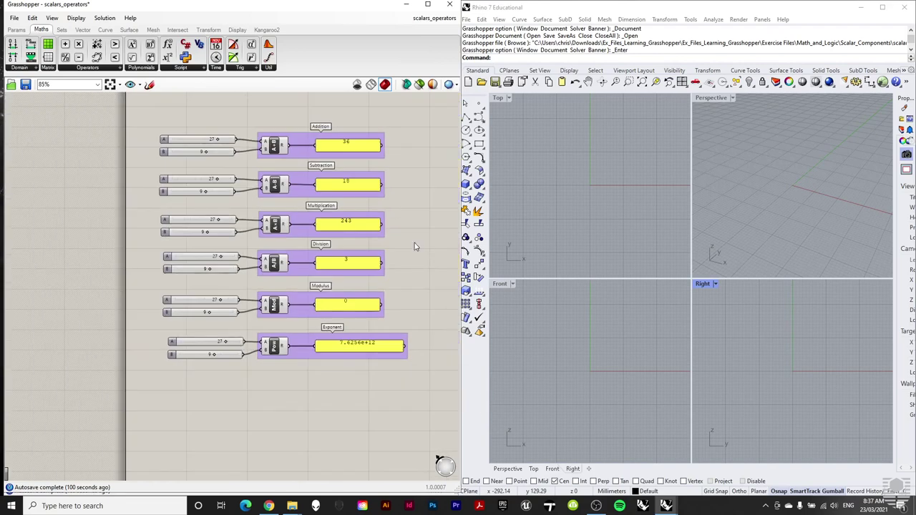
scroll(336, 129, "up", 2)
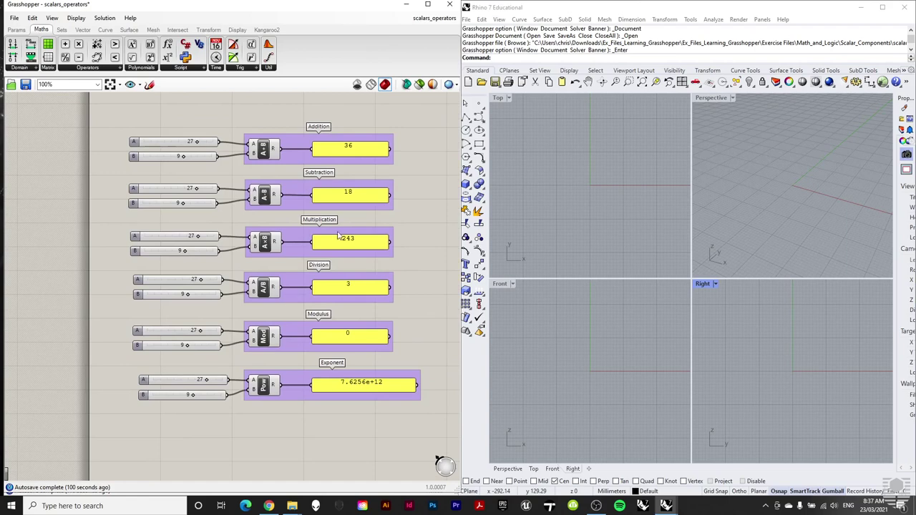
scroll(369, 229, "up", 1)
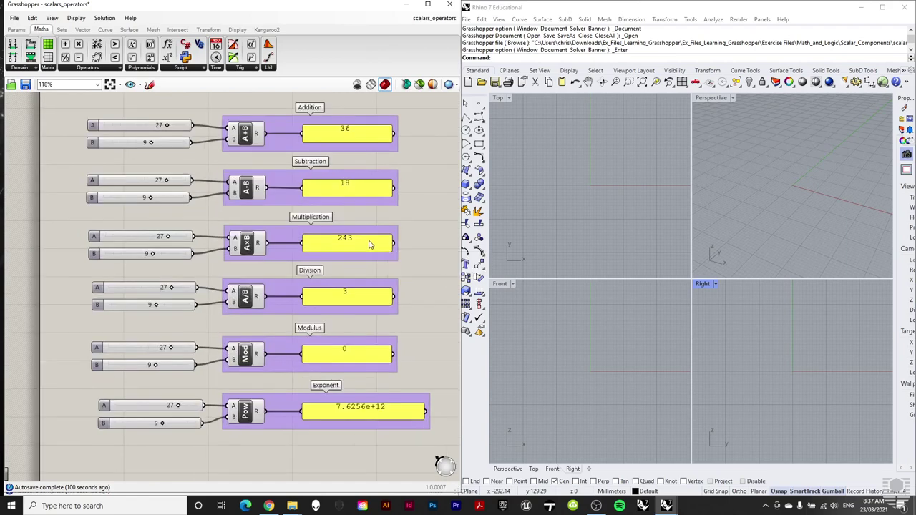
Switch to the Rhino session with Grasshopper Tester File_001 and turn the Mesh Sphere component's preview off and back on.
mouse_move(666, 506)
left_click(698, 472)
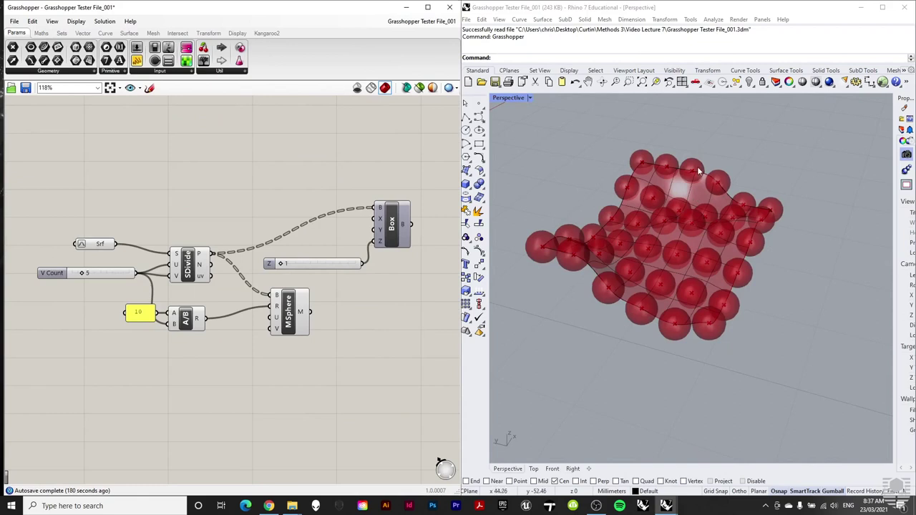
left_click(290, 309)
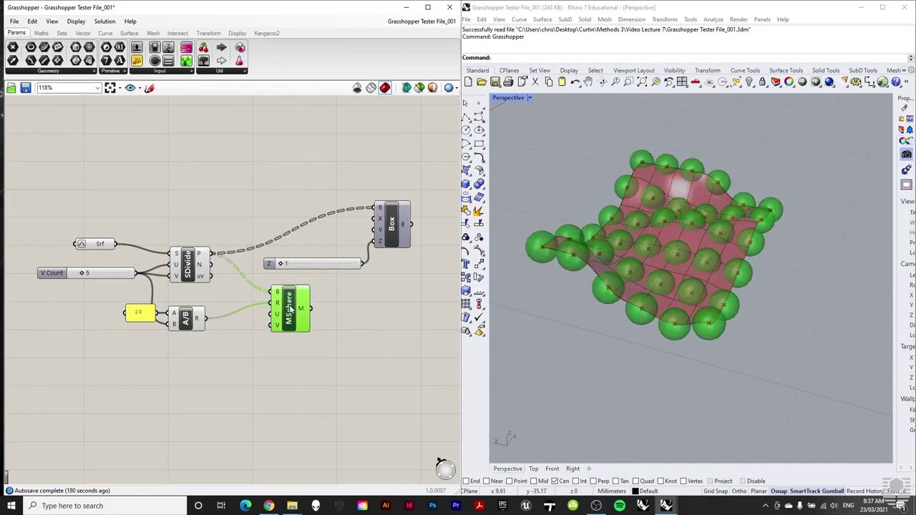
right_click(293, 301)
left_click(318, 334)
left_click(513, 349)
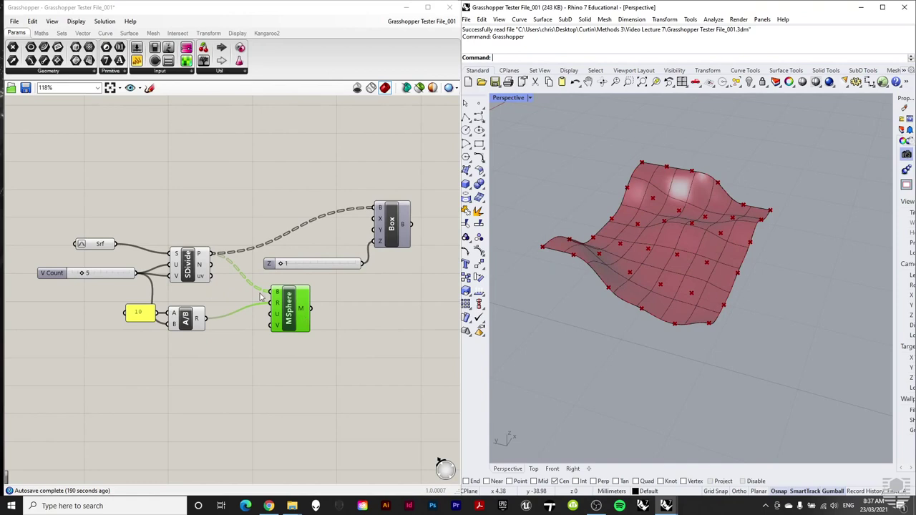
right_click(289, 317)
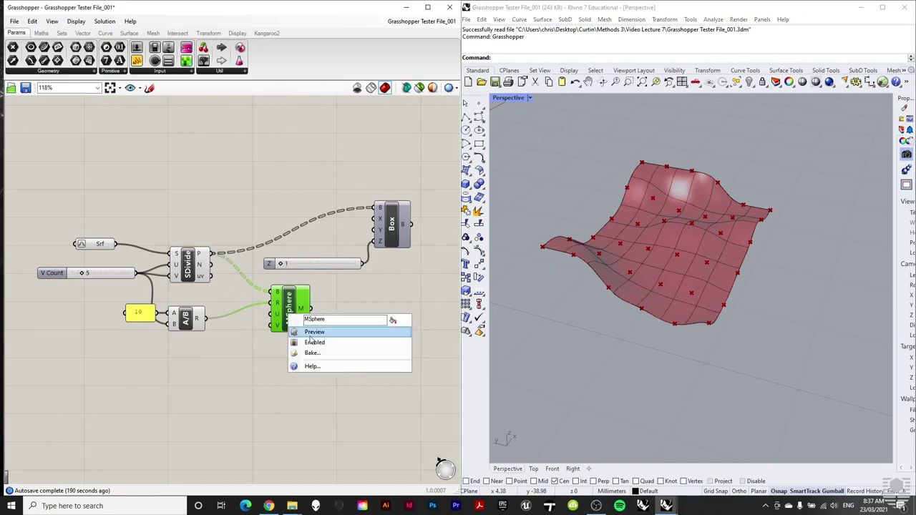
left_click(311, 333)
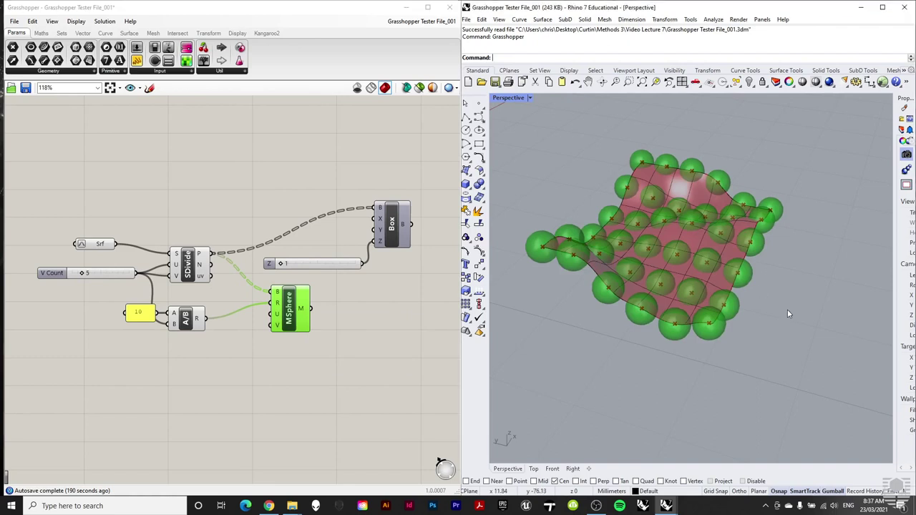
Deselect the Mesh Sphere component, test the V Count slider at 1, and raise it to 12.
left_click(371, 371)
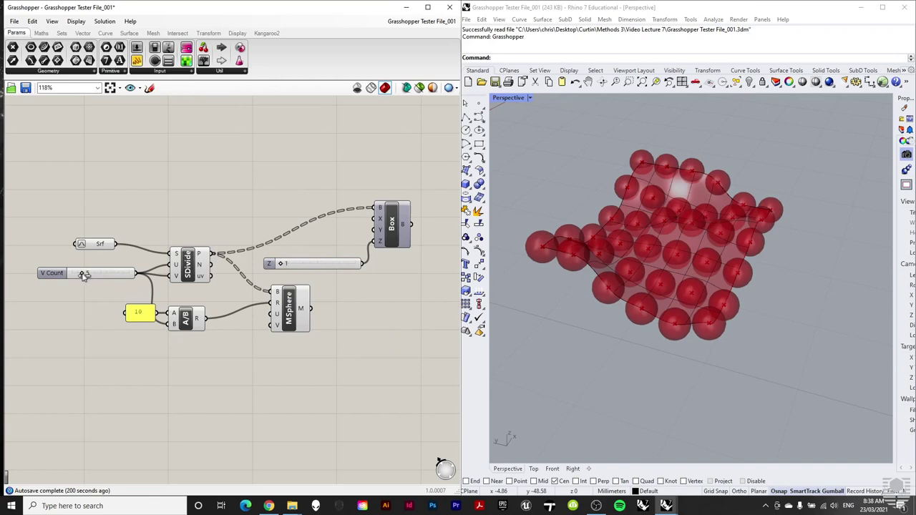
left_click_drag(82, 277, 85, 275)
mouse_move(81, 276)
left_mouse_down()
mouse_move(108, 275)
mouse_move(73, 276)
left_mouse_up()
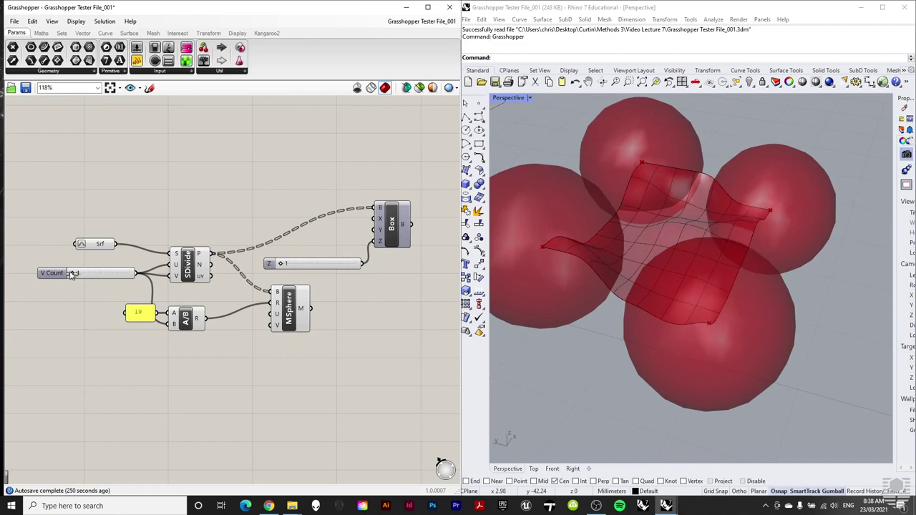
left_click_drag(72, 276, 98, 275)
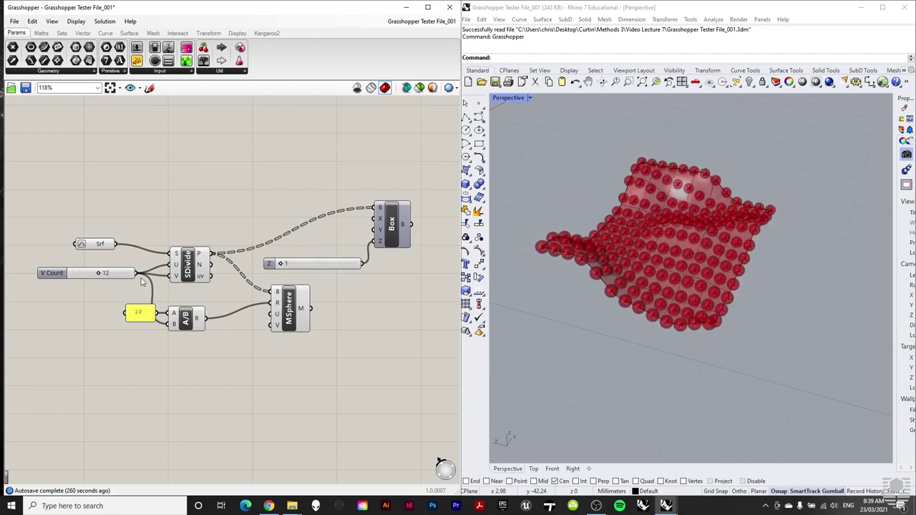
Wire the V Count slider straight into the Mesh Sphere radius in place of the division result, and test V Count at 3 and slightly higher.
left_click_drag(136, 272, 274, 303)
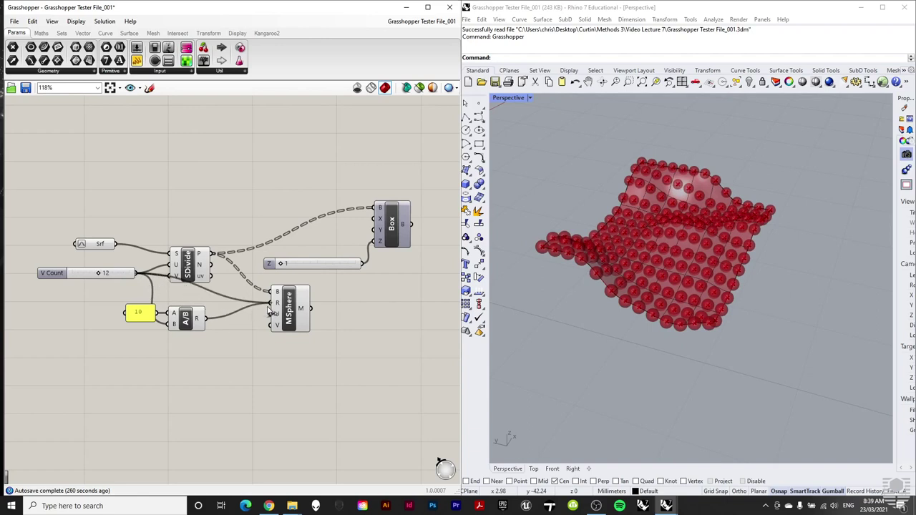
left_click_drag(100, 273, 78, 277)
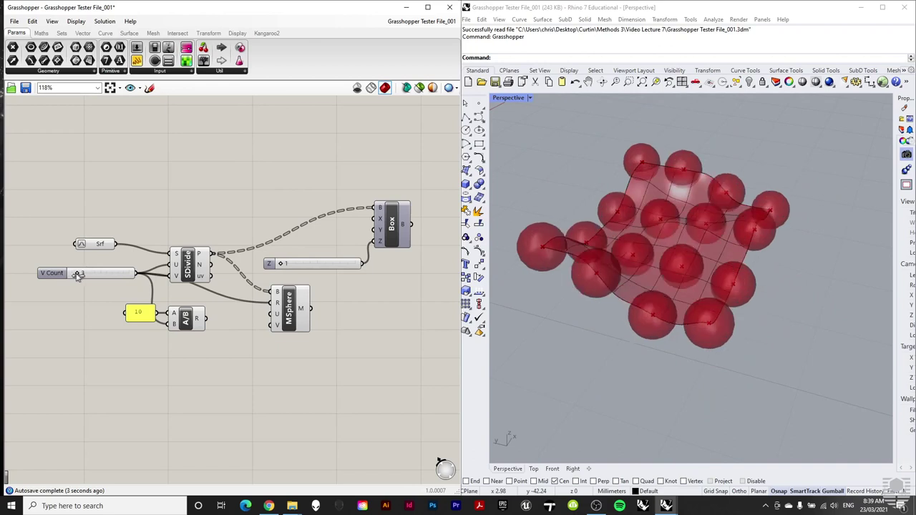
mouse_move(78, 276)
left_mouse_down()
mouse_move(102, 279)
mouse_move(84, 277)
left_mouse_up()
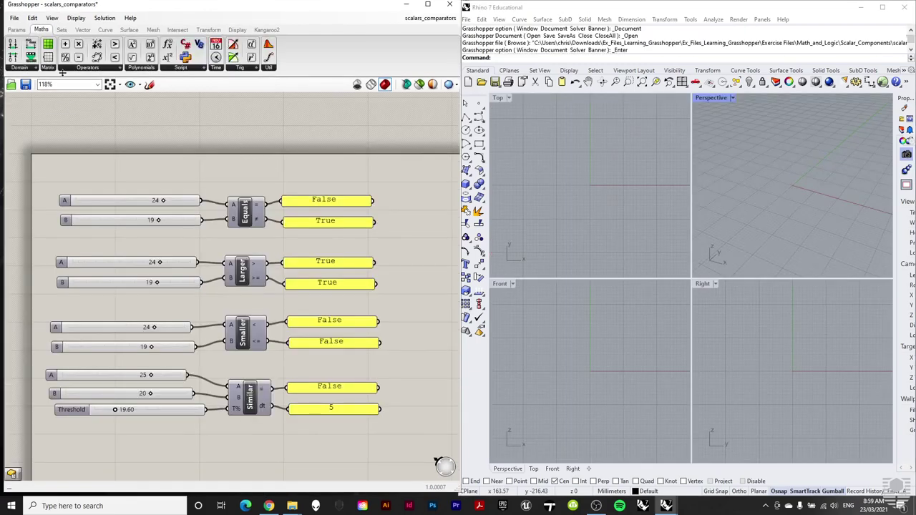
In scalars_comparators, set B to 24 for Equals, 26 for Larger and 27 for Smaller, and the Similar threshold to 20.51.
left_click(84, 68)
left_click_drag(159, 221, 163, 225)
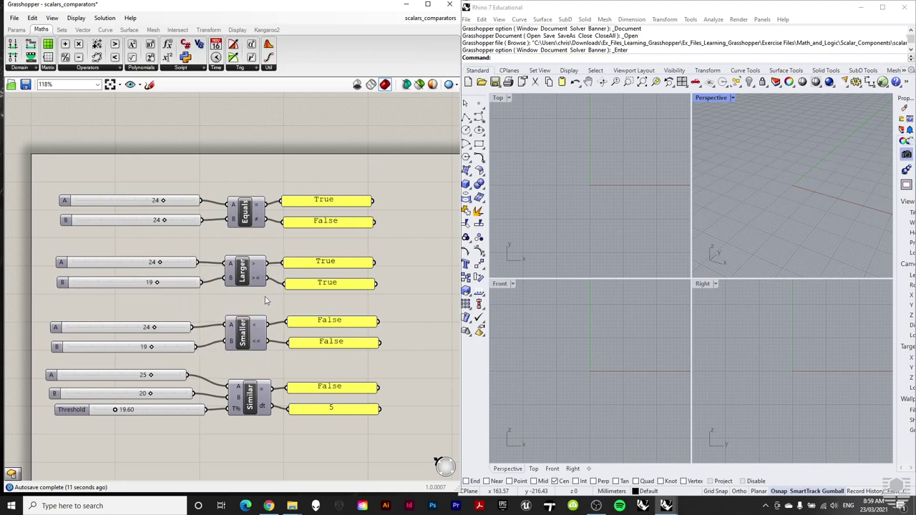
left_click_drag(157, 284, 166, 284)
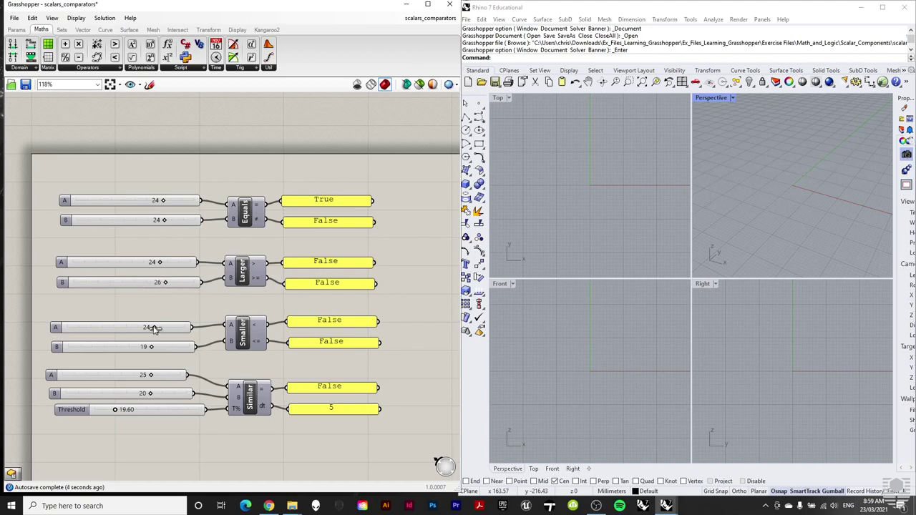
left_click_drag(151, 351, 162, 350)
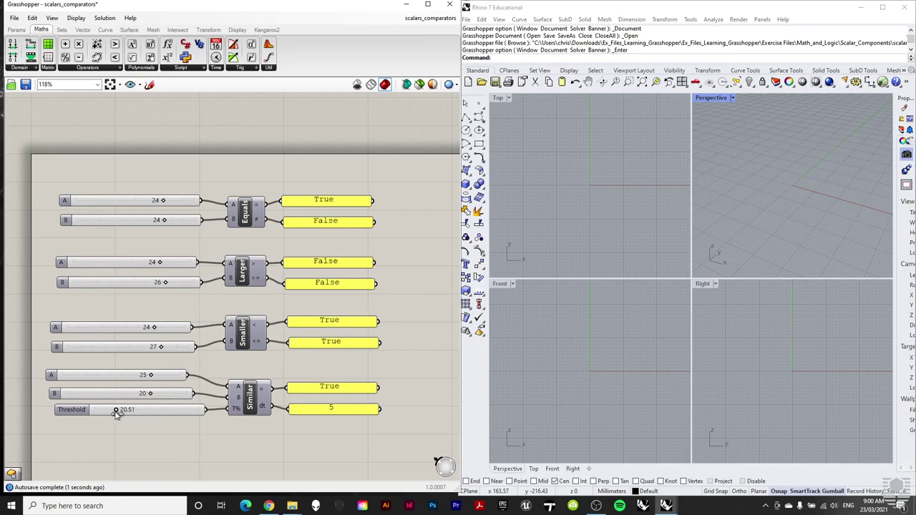
left_click_drag(115, 413, 116, 413)
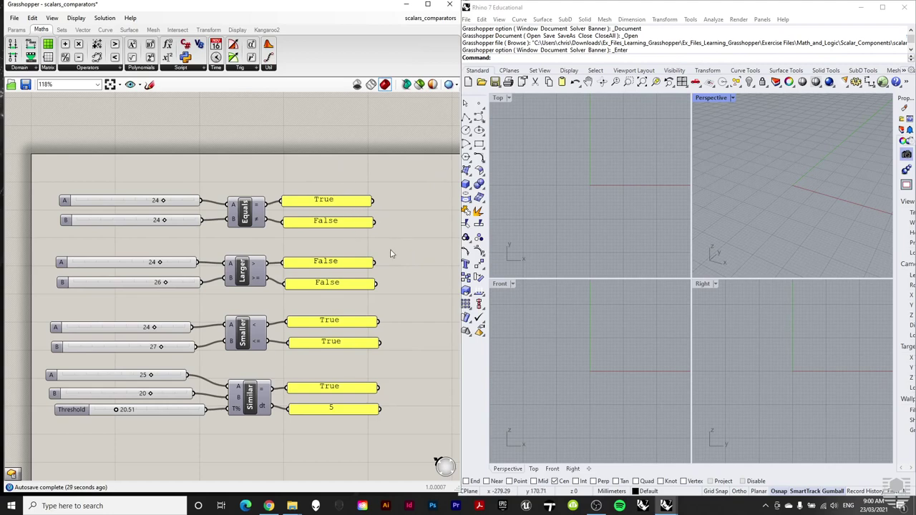
Switch to logic_gate_done, look over the operator components and examine the upper Evaluate example with its expression panel, Variable x slider and result panel.
mouse_move(666, 506)
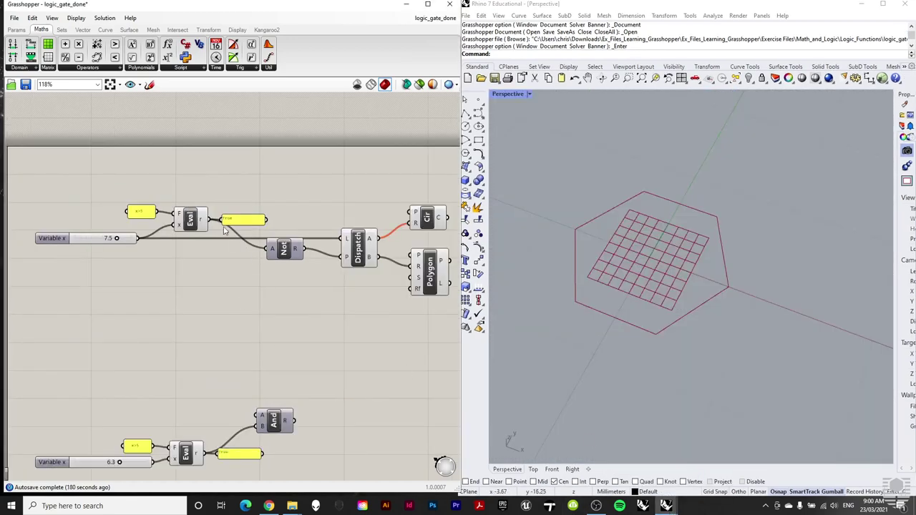
left_click(105, 69)
scroll(157, 275, "right", 2)
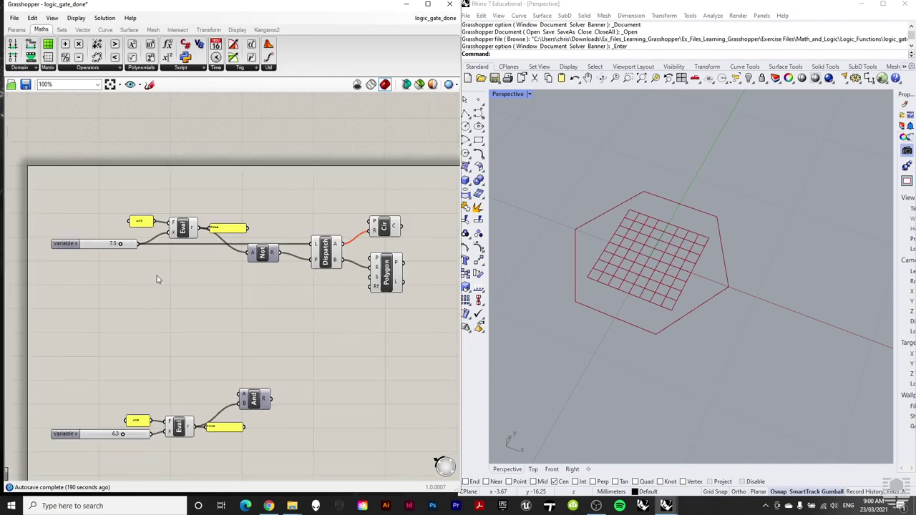
scroll(303, 194, "up", 1)
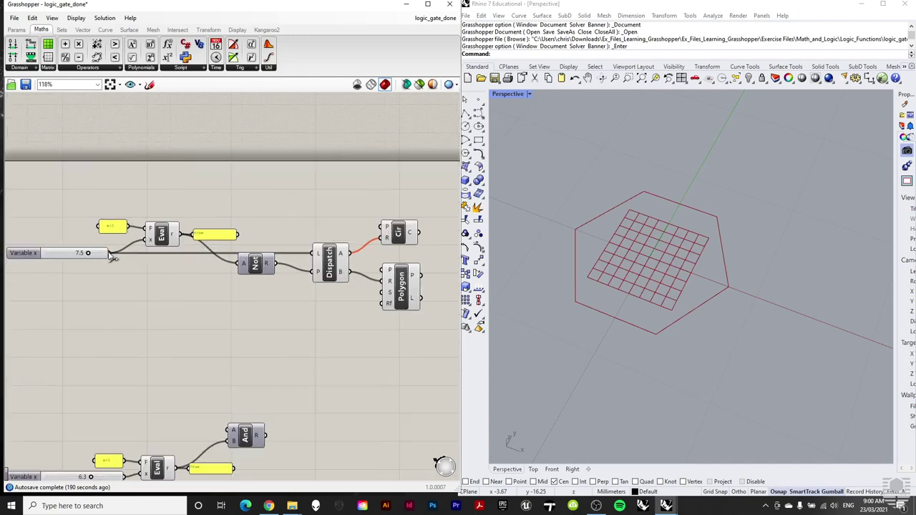
scroll(101, 222, "up", 5)
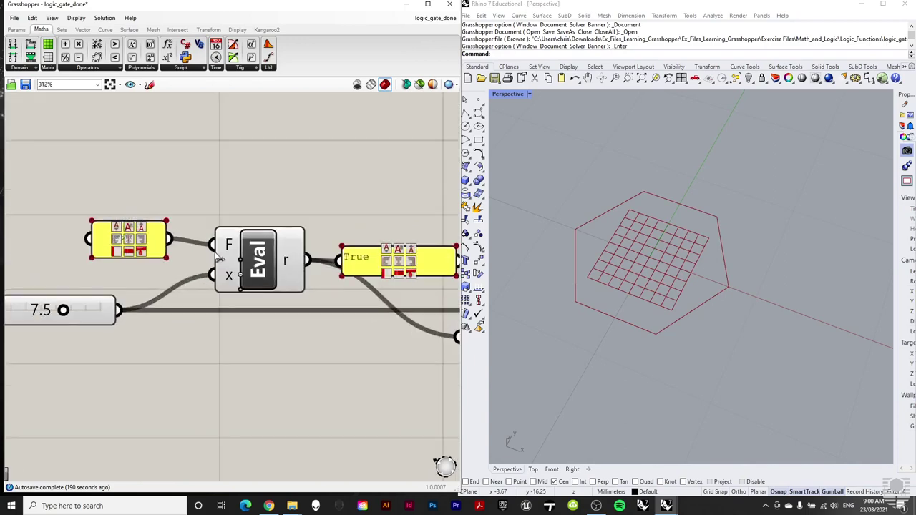
scroll(240, 196, "down", 1)
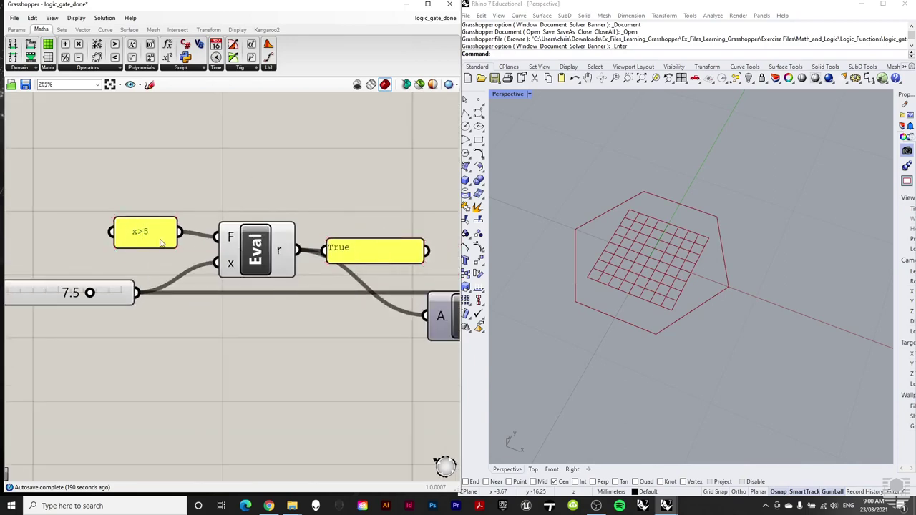
scroll(158, 239, "down", 1)
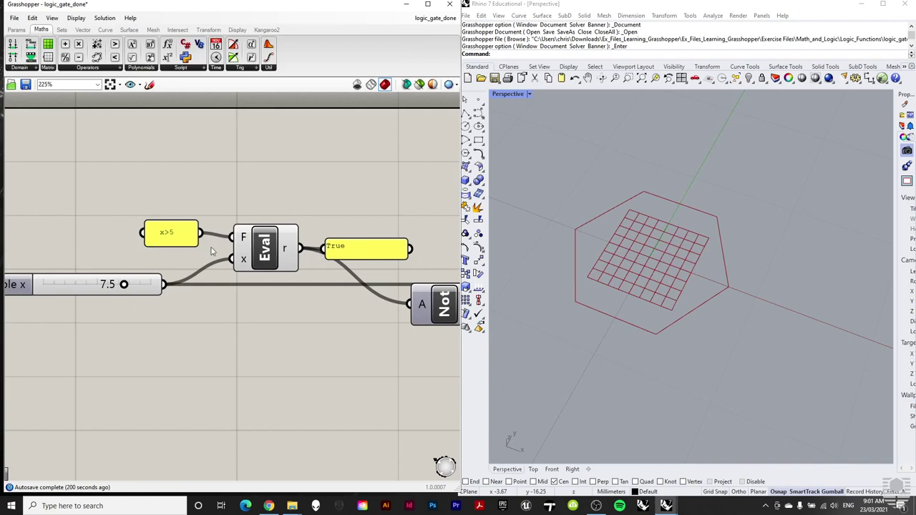
scroll(289, 247, "down", 1)
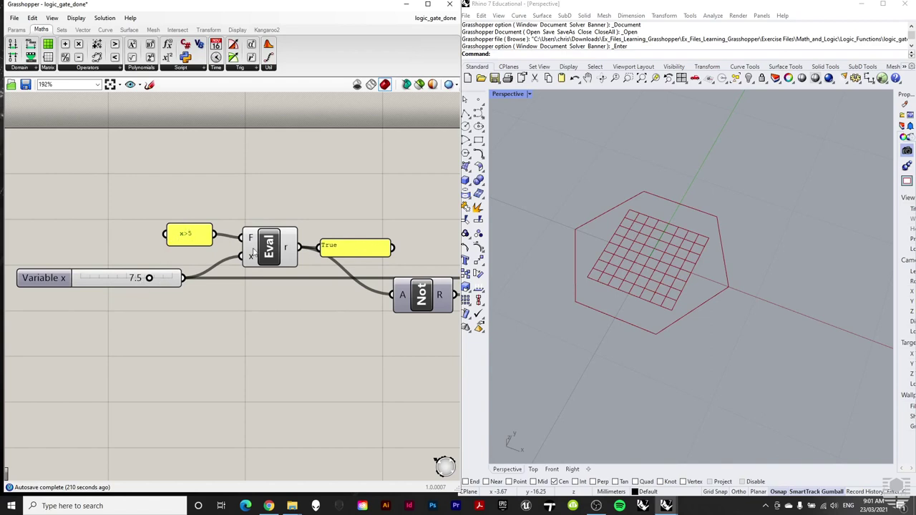
scroll(114, 256, "down", 1)
scroll(142, 280, "down", 1)
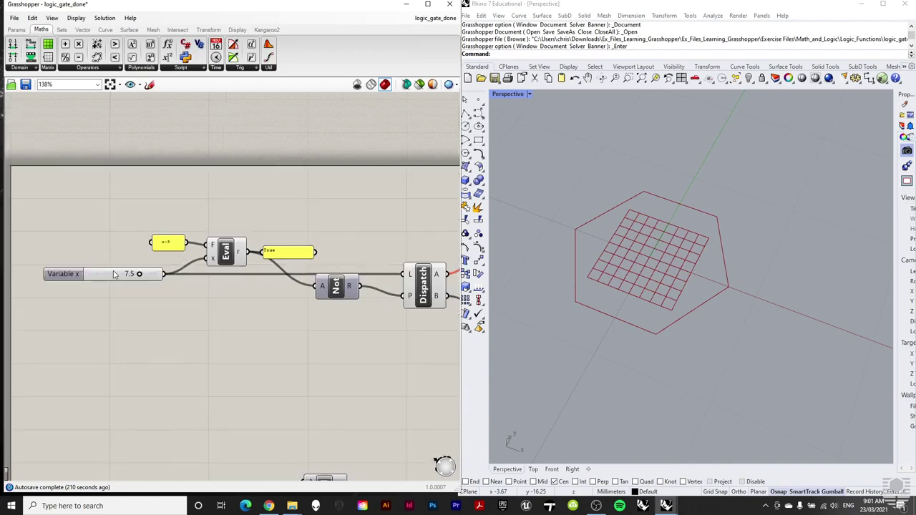
Set the upper Variable x slider to 4.7 and move the Not gate slightly down, level with the Dispatch pattern input.
left_click_drag(142, 275, 120, 275)
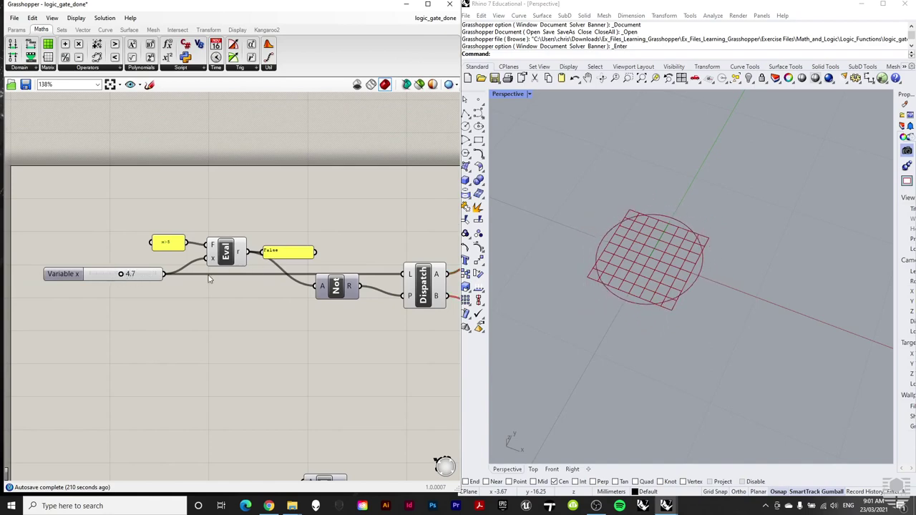
scroll(61, 278, "down", 1)
scroll(271, 269, "up", 1)
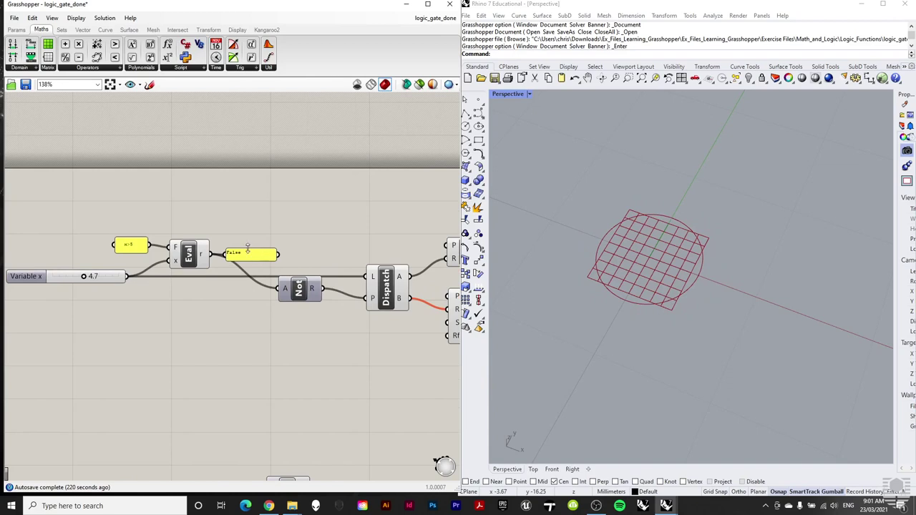
scroll(248, 248, "down", 2)
scroll(245, 267, "up", 1)
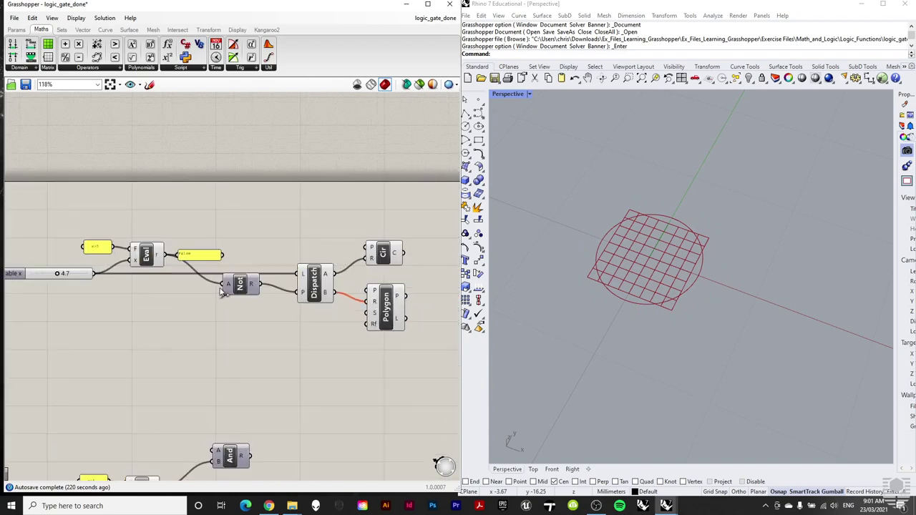
left_click_drag(240, 290, 240, 299)
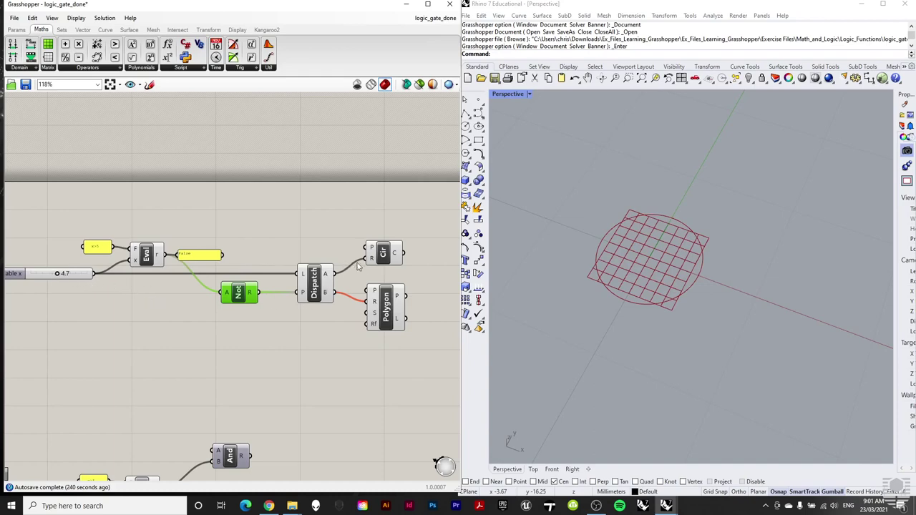
Check the Circle component's radius input and set the upper Variable x slider to 5.5.
mouse_move(372, 263)
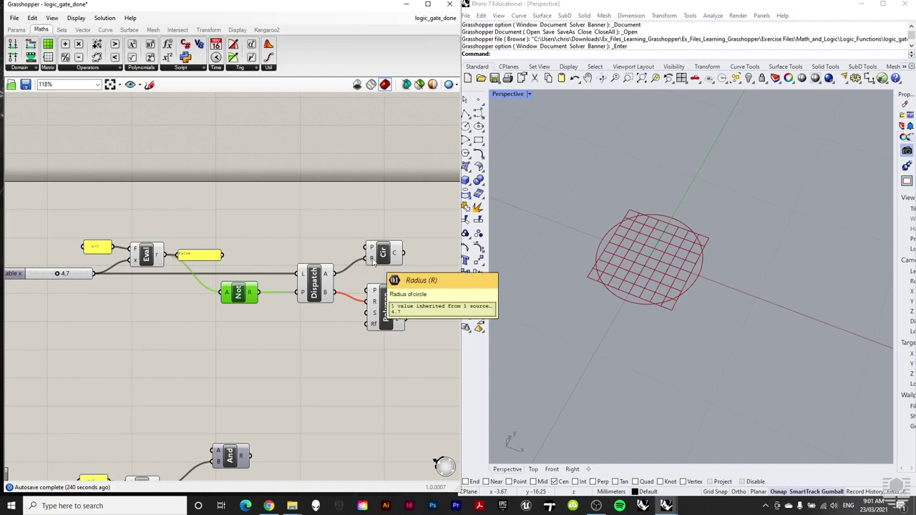
left_click_drag(57, 275, 63, 276)
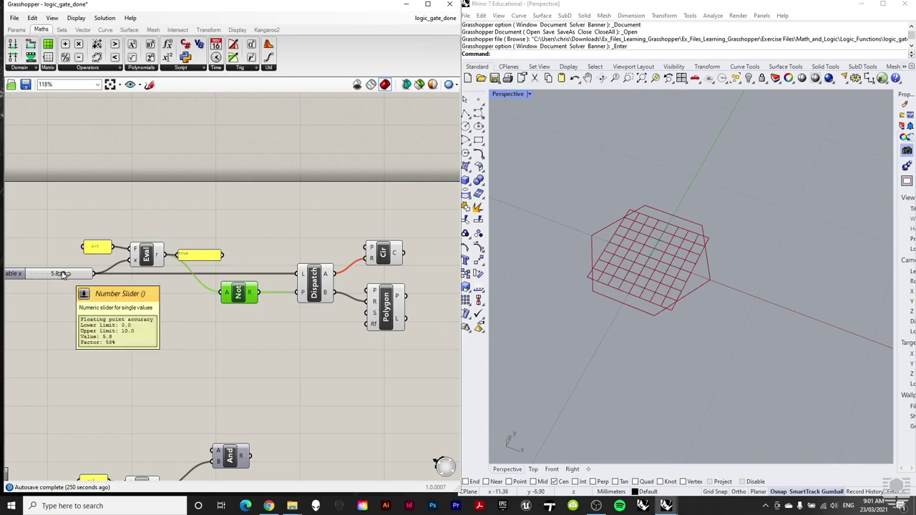
mouse_move(62, 279)
left_mouse_down()
mouse_move(79, 276)
mouse_move(51, 279)
mouse_move(63, 281)
left_mouse_up()
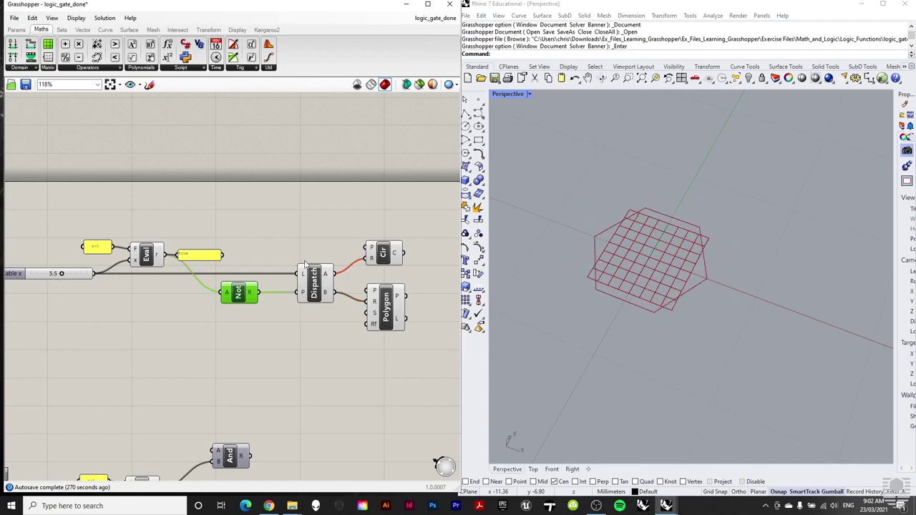
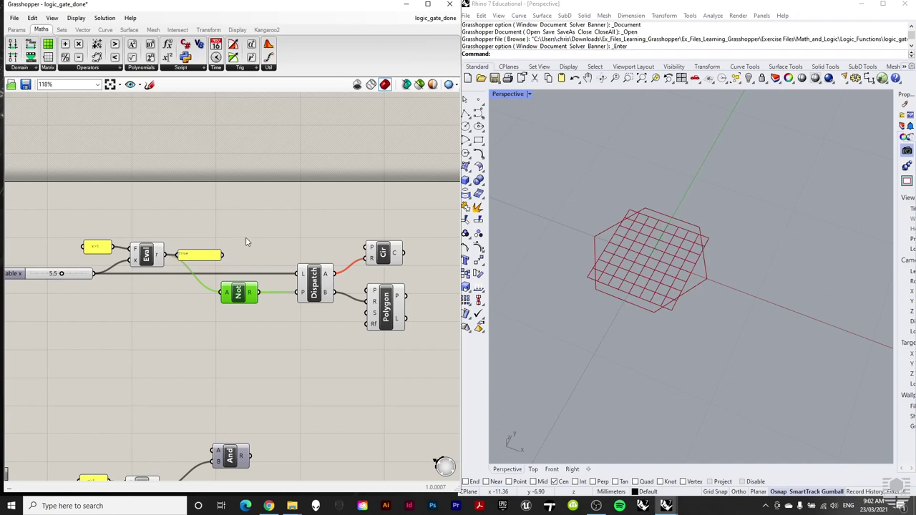
Browse the available logic gate operators, deselect the Not gate, and test the upper Variable x slider at 3.5 before raising it again.
left_click(240, 330)
left_click(238, 291)
left_click(91, 68)
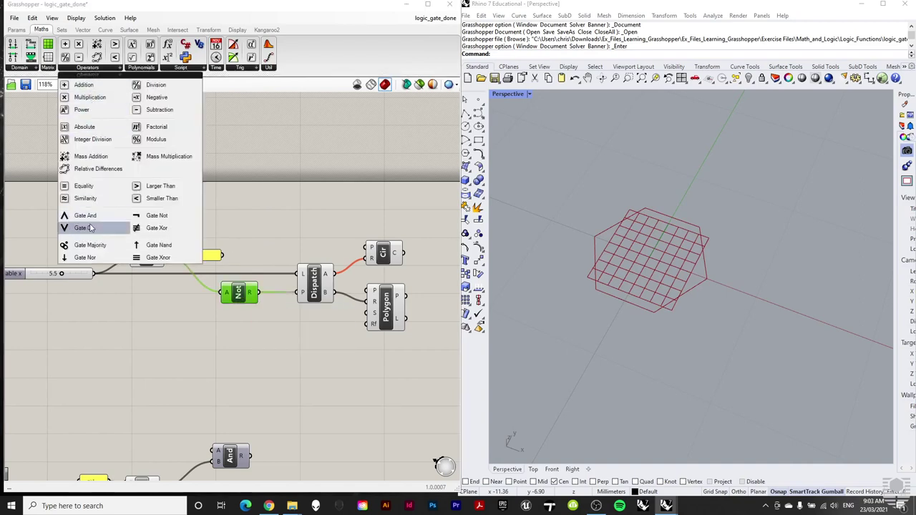
left_click(182, 309)
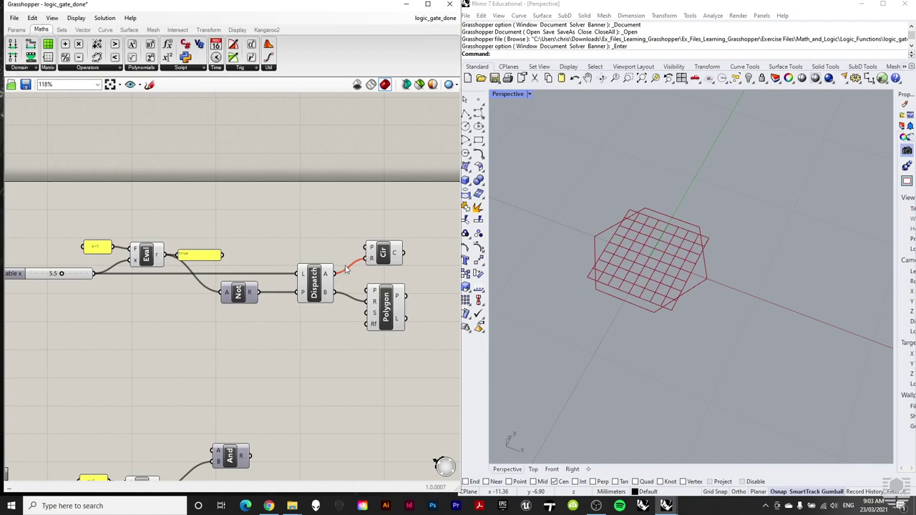
left_click_drag(61, 273, 50, 274)
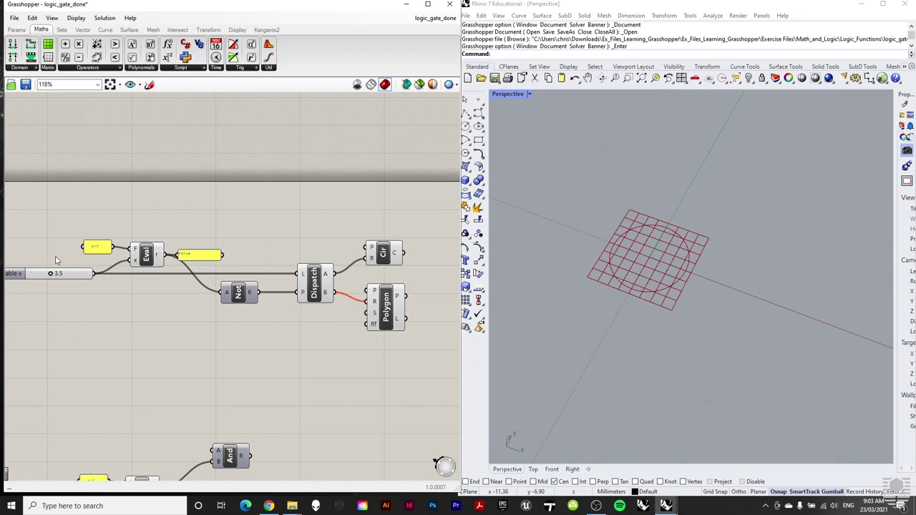
left_click_drag(48, 277, 72, 275)
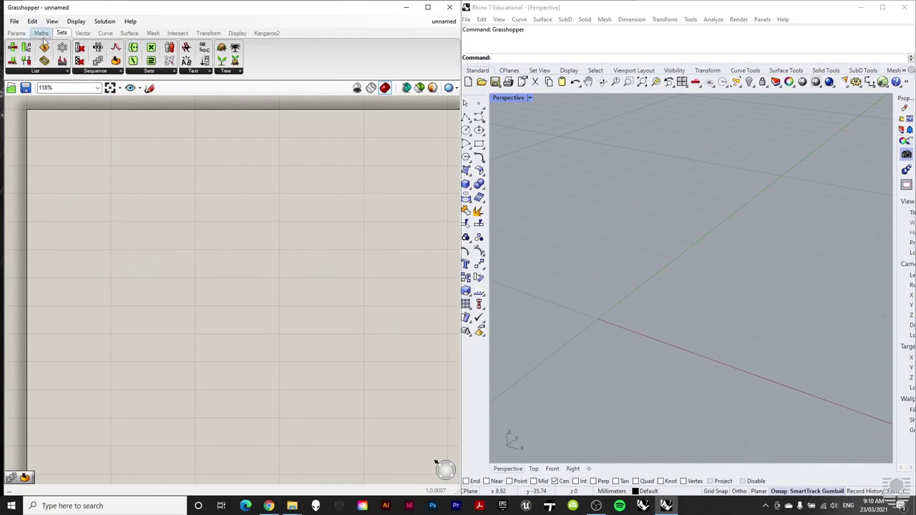
In a new empty Grasshopper definition, place a Range component near the canvas's upper-left corner, with room before its inputs.
left_click(102, 70)
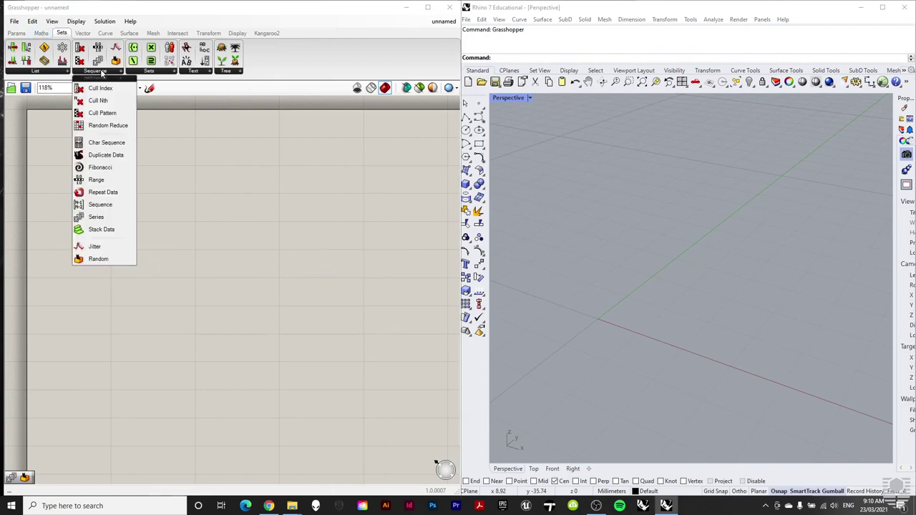
left_click(96, 180)
left_click(119, 214)
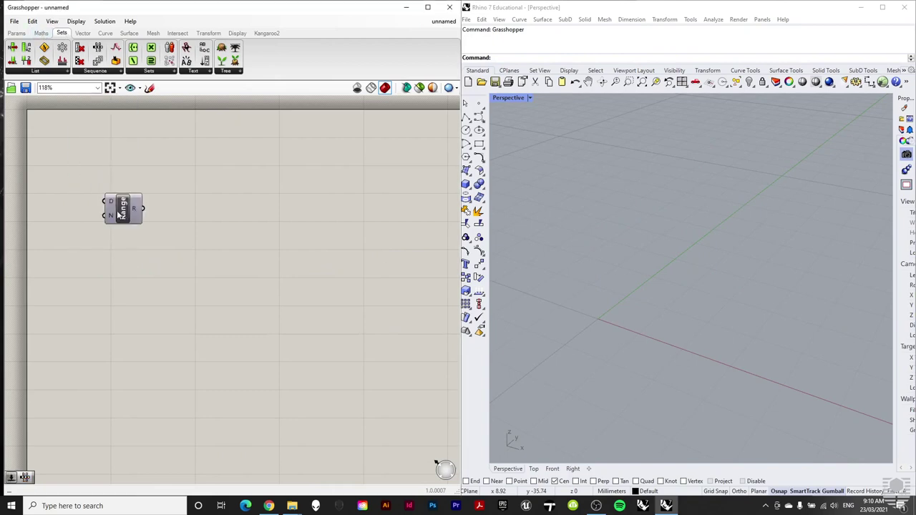
left_click_drag(120, 214, 151, 216)
left_click(73, 183)
Add a number slider running from 0 to 100 with value 10 beside the Range component's domain input.
double_click(56, 200)
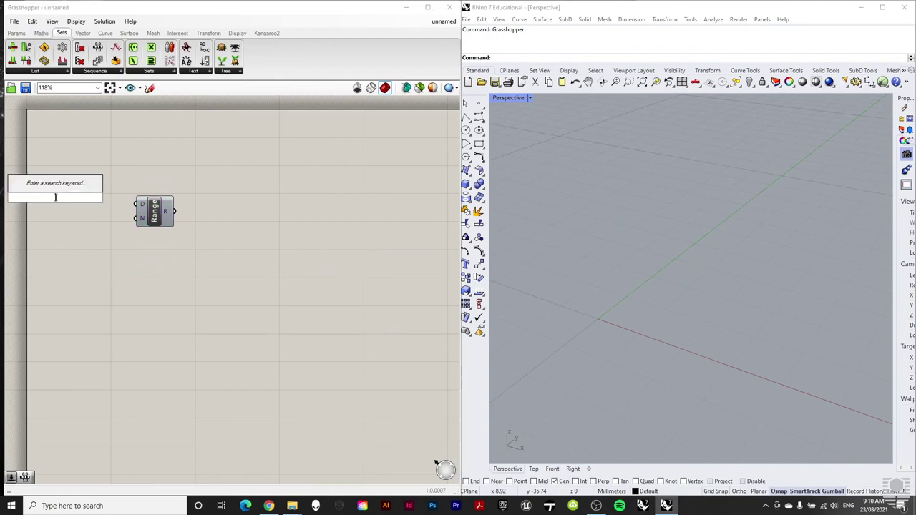
type("0")
key("Return")
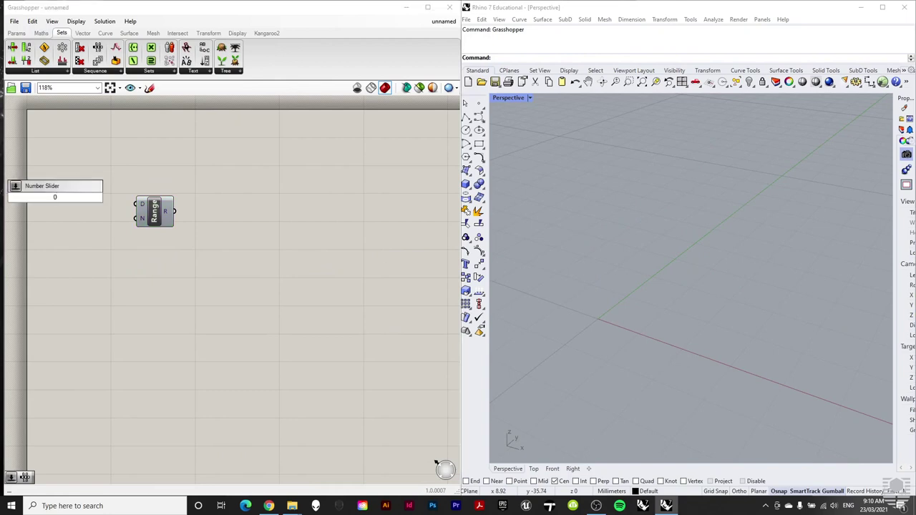
type("<10<100")
key("Return")
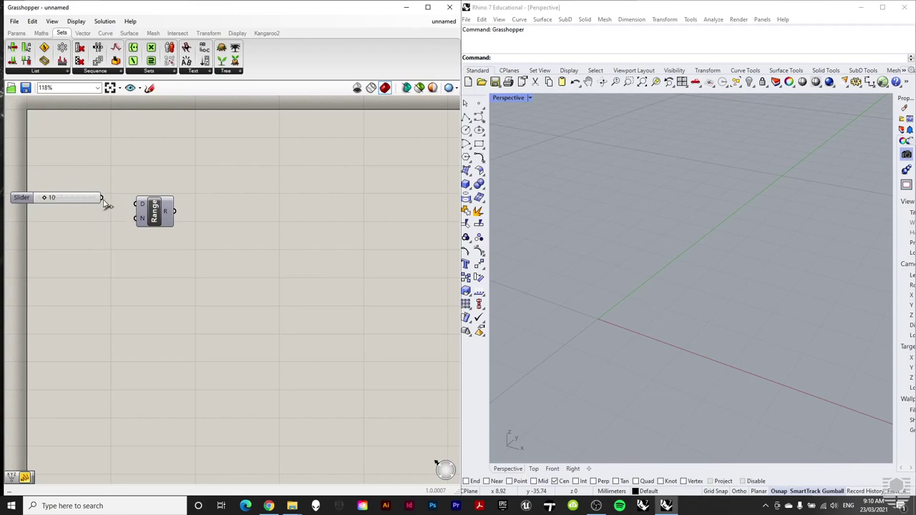
Wire sliders set to 10 into the Range component's domain and steps inputs, and connect its output to an enlarged panel.
left_click_drag(101, 199, 136, 219)
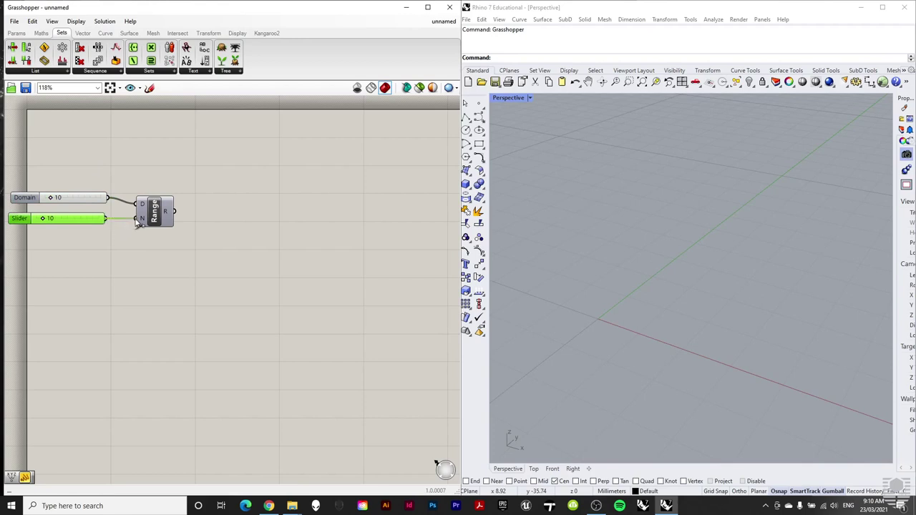
left_click(172, 251)
left_click(14, 34)
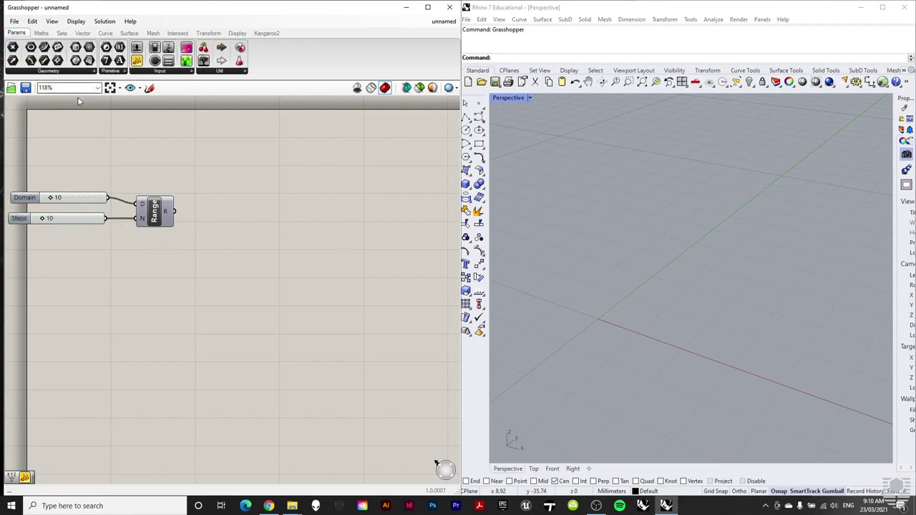
left_click_drag(137, 61, 204, 202)
left_click_drag(236, 229, 248, 306)
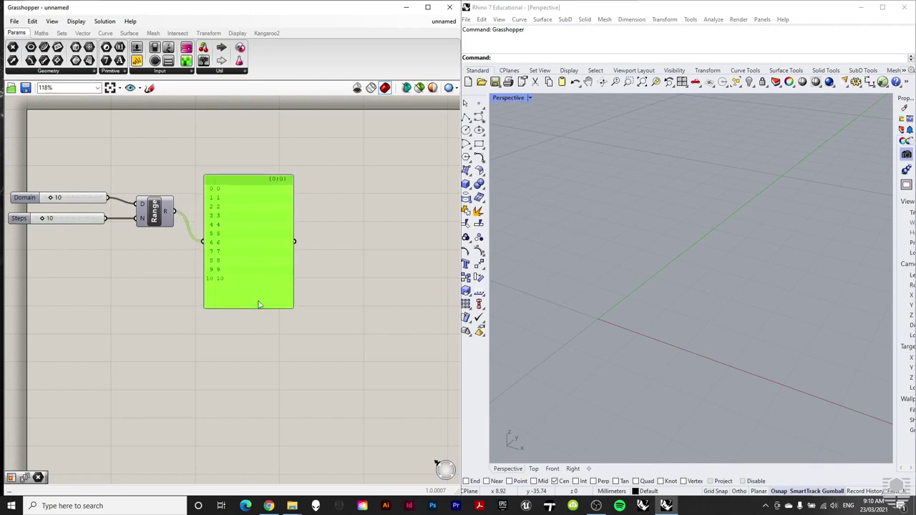
left_click(313, 271)
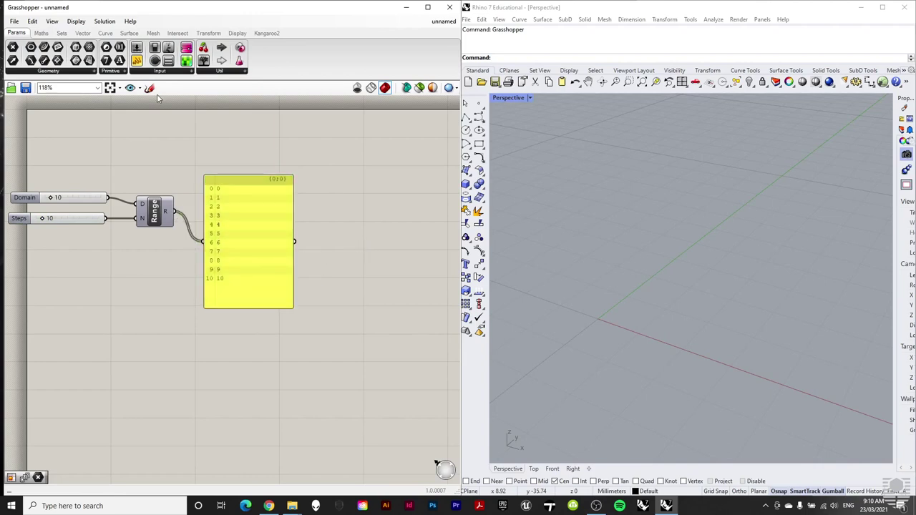
Add a Construct Point component beyond the panel and feed the panel's values into its X input.
left_click(83, 34)
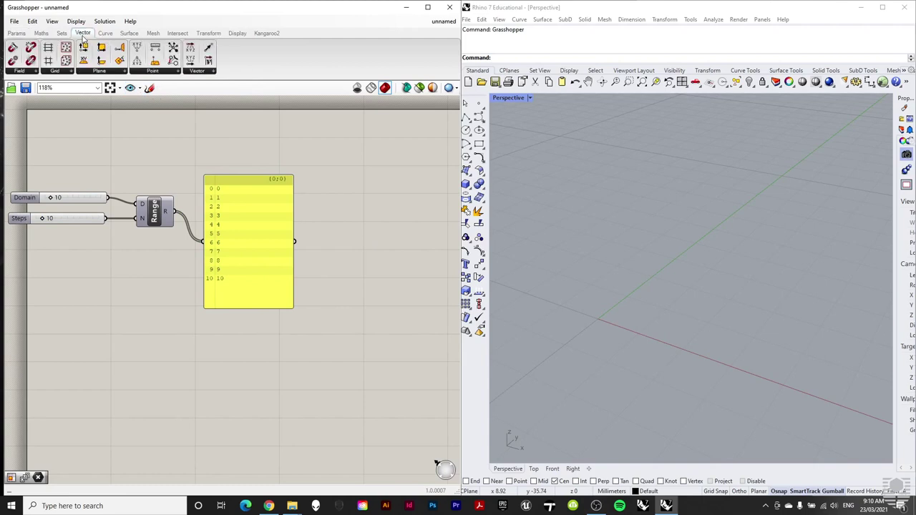
left_click(149, 73)
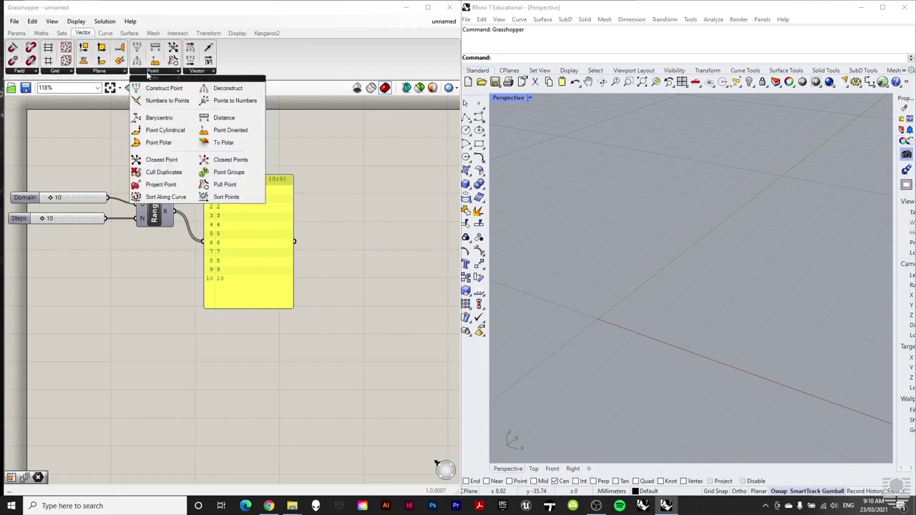
left_click_drag(164, 88, 380, 223)
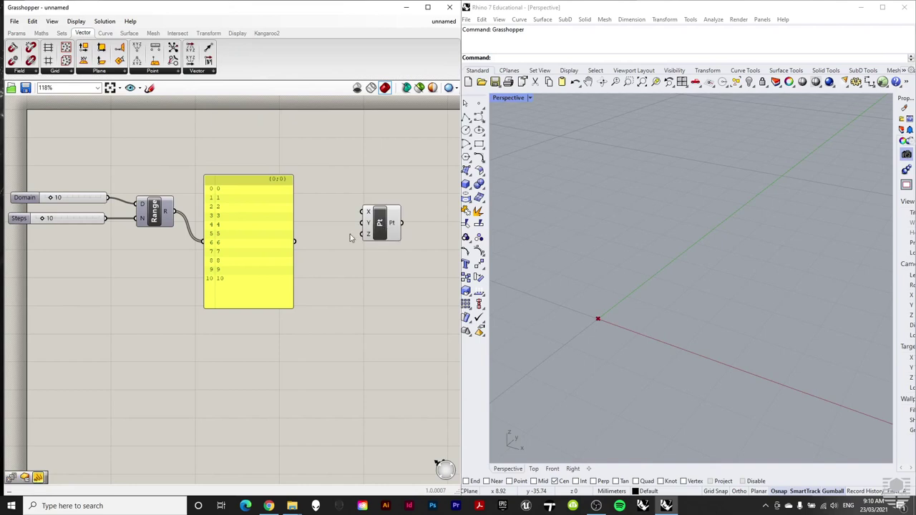
left_click_drag(296, 242, 383, 244)
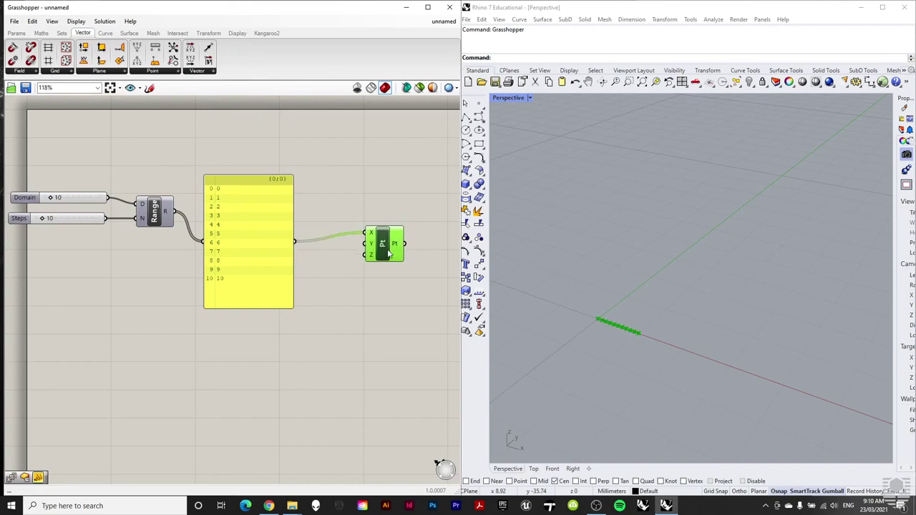
left_click(384, 318)
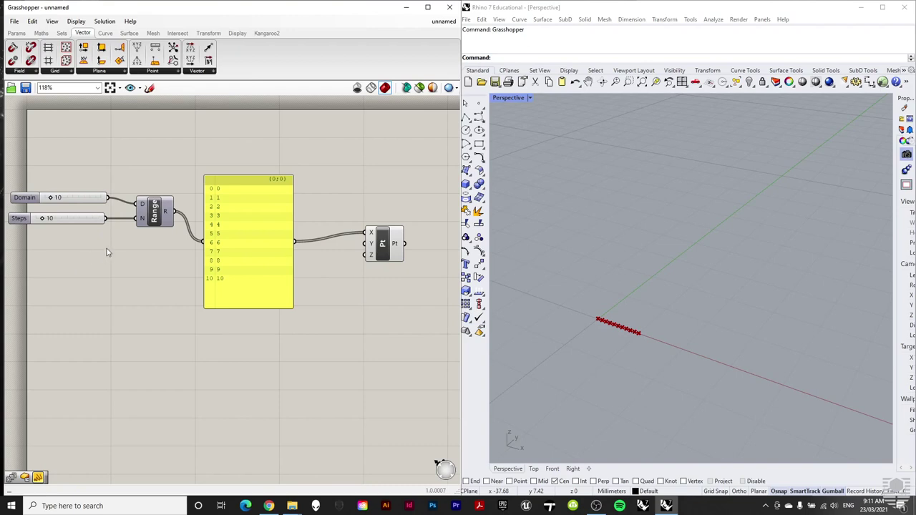
Try the Steps slider at 17, check the listed range values in the panel, and set Steps to 5.
mouse_move(57, 197)
left_click_drag(42, 218, 50, 219)
scroll(236, 236, "down", 1)
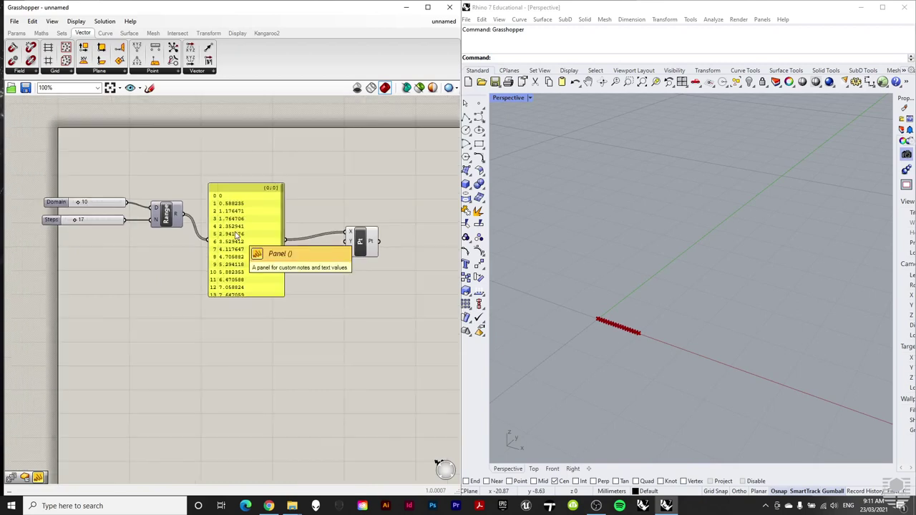
mouse_move(283, 227)
left_mouse_down()
mouse_move(284, 255)
mouse_move(281, 225)
left_mouse_up()
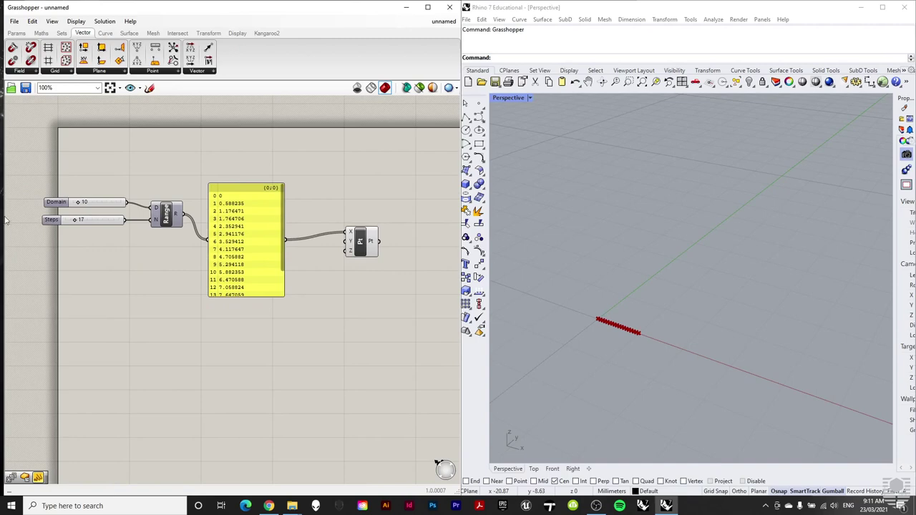
left_click_drag(72, 222, 69, 226)
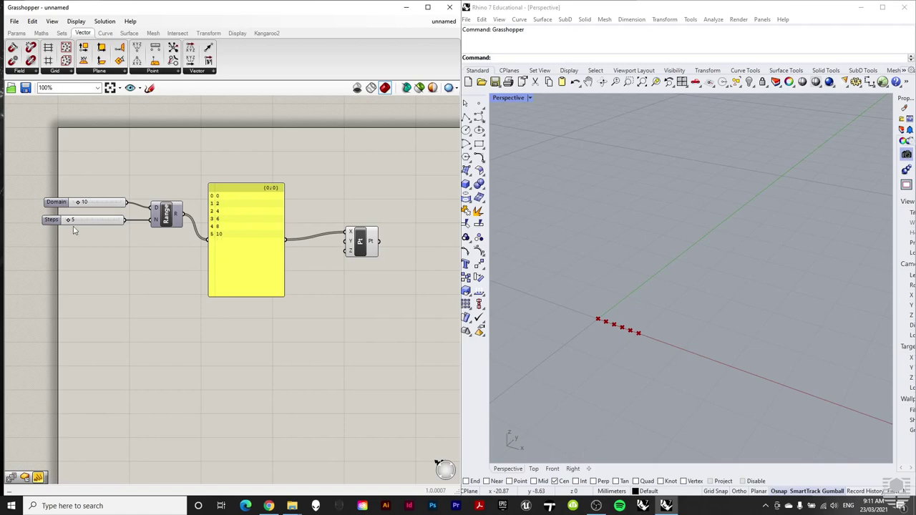
Try different Steps values for the Range component, settling on 11.
left_click_drag(69, 220, 73, 221)
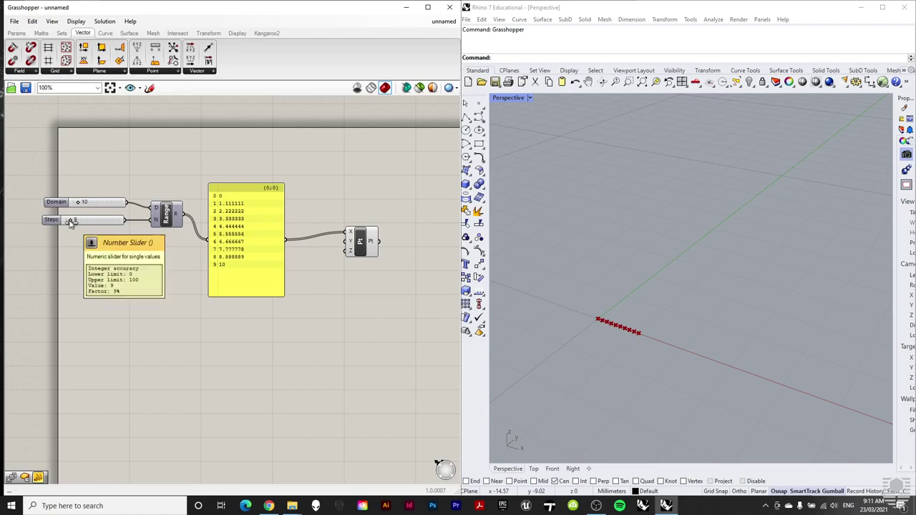
left_click_drag(69, 221, 69, 223)
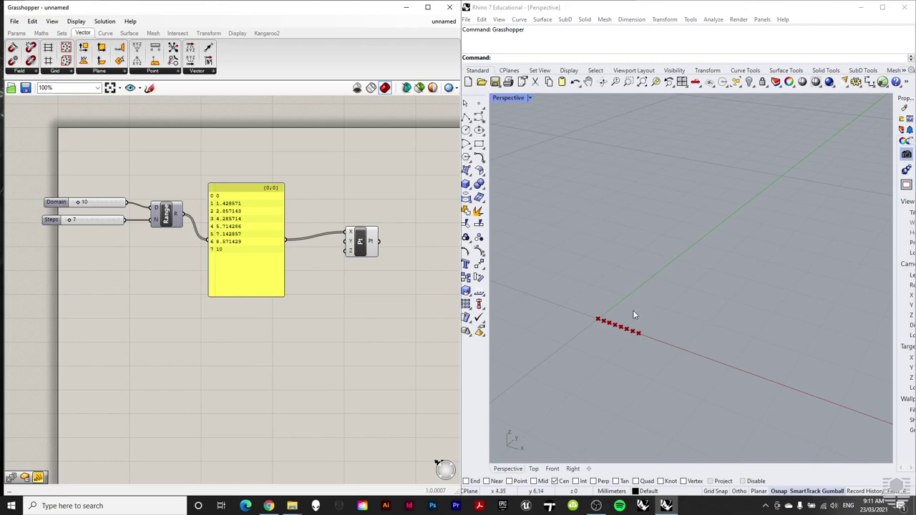
left_click_drag(69, 220, 76, 227)
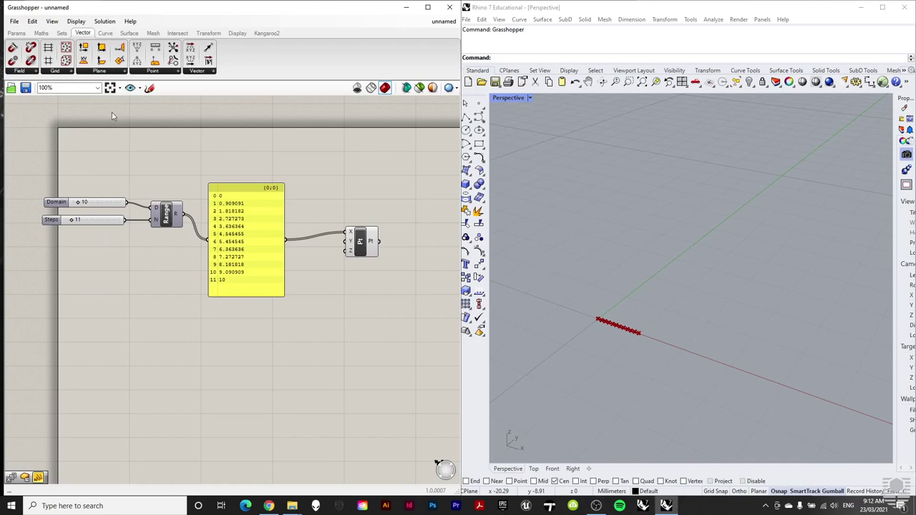
Add a Series component to the canvas below the Range component.
left_click(61, 34)
left_click(92, 75)
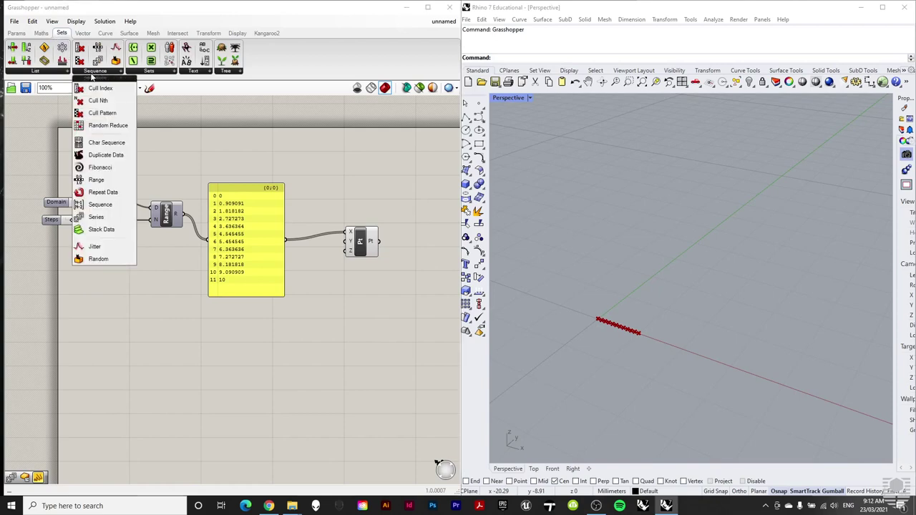
left_click(107, 217)
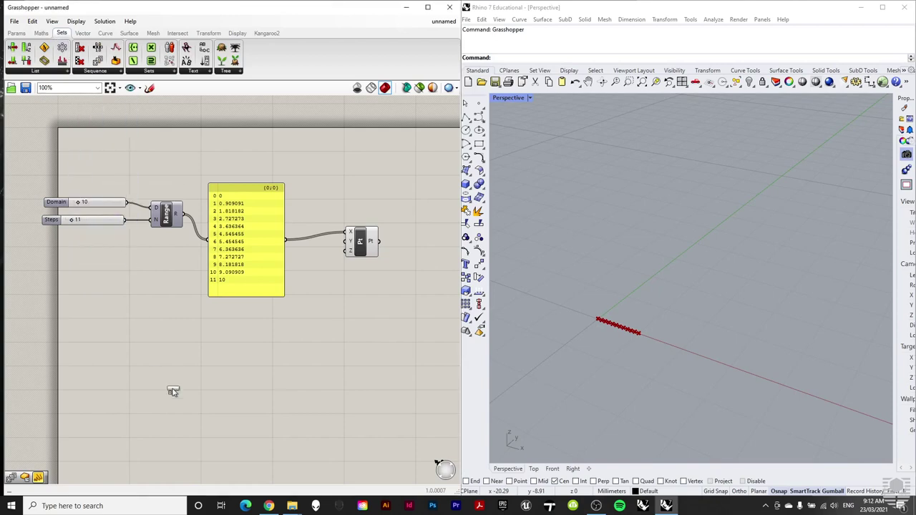
left_click(176, 349)
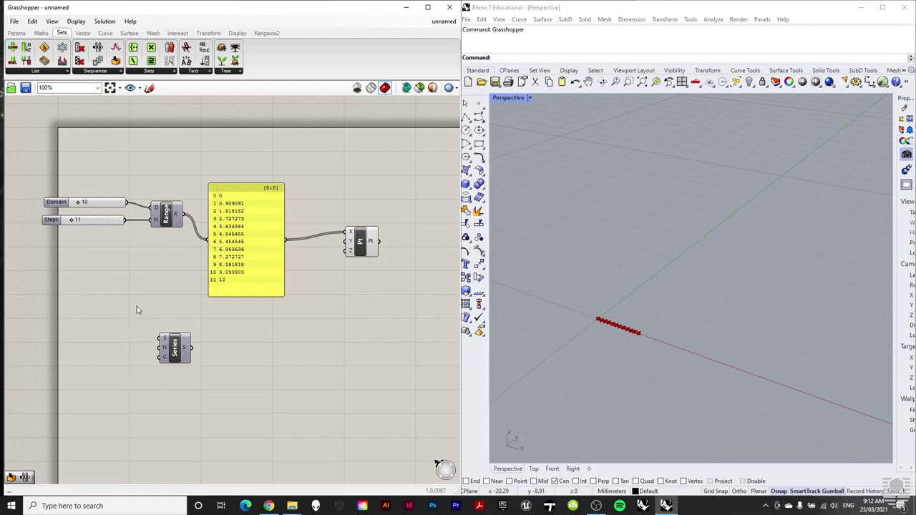
Copy the number sliders to make three and connect them to the Series component's Start, Step and Count inputs.
left_click_drag(138, 310, 80, 186)
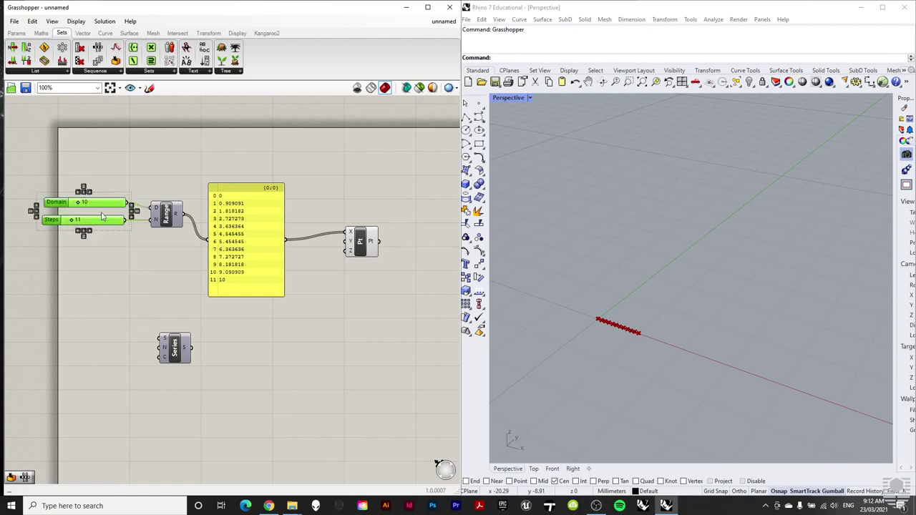
left_click_drag(102, 217, 128, 371)
left_click(135, 382)
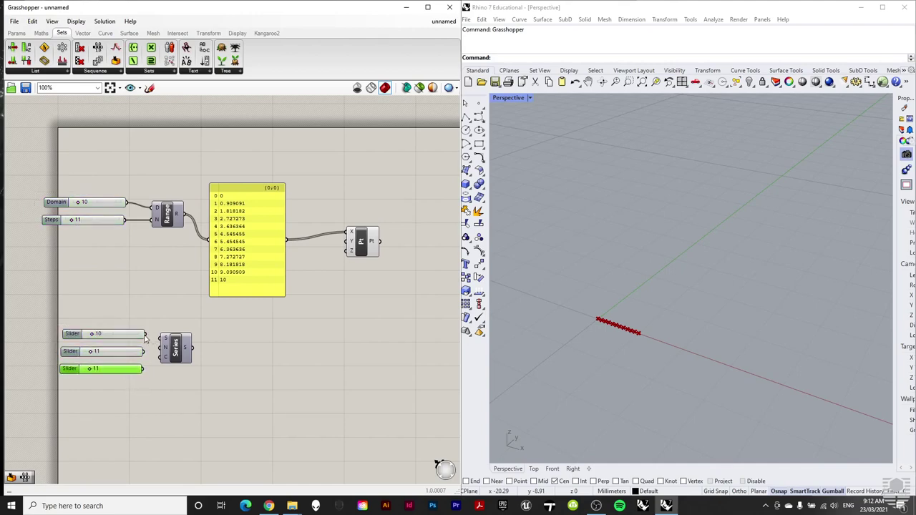
left_click_drag(146, 335, 163, 357)
Duplicate the yellow data panel beside the Series component and feed the Series output into it.
left_click_drag(249, 282, 265, 413, "alt")
left_click_drag(192, 349, 219, 385)
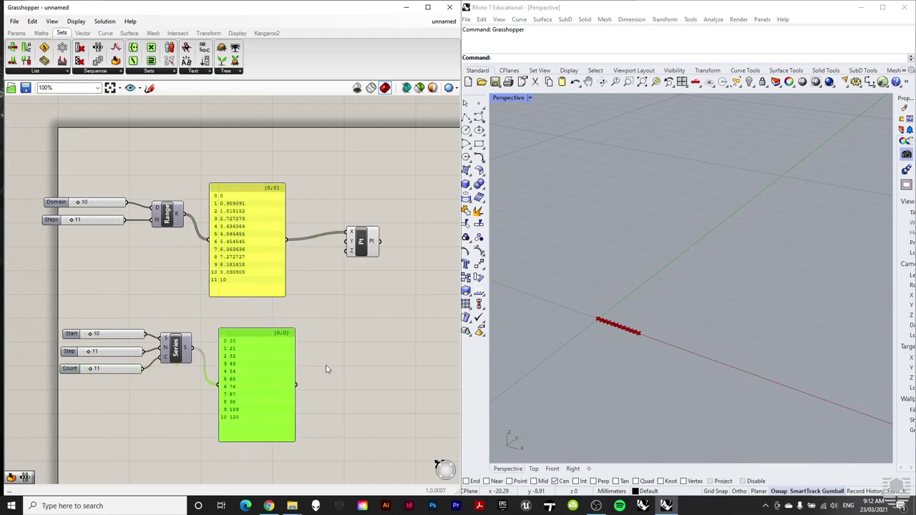
left_click(343, 358)
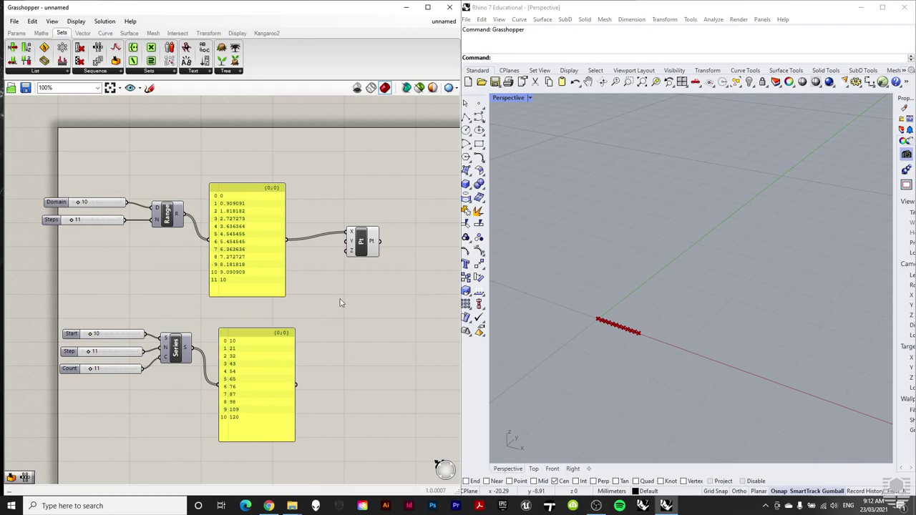
Turn off the viewport preview of the point component driven by the Range list.
left_click(372, 240)
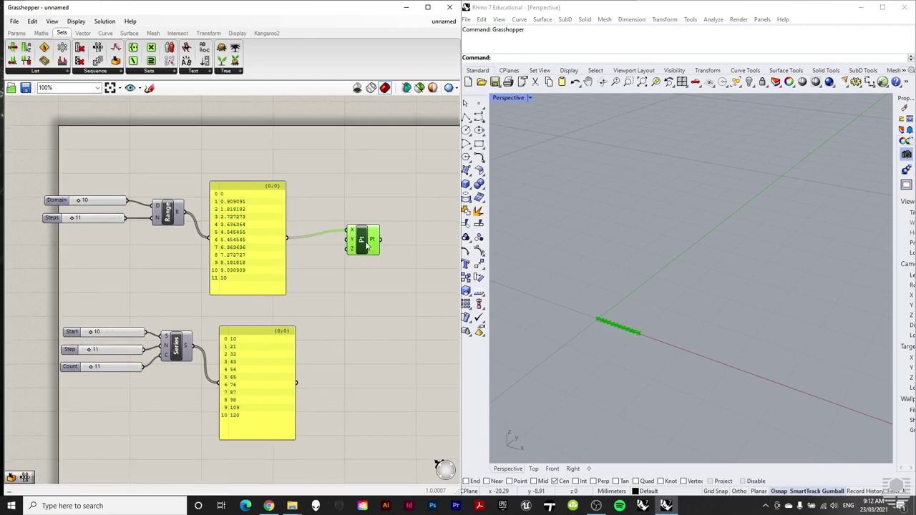
right_click(367, 242)
left_click(391, 261)
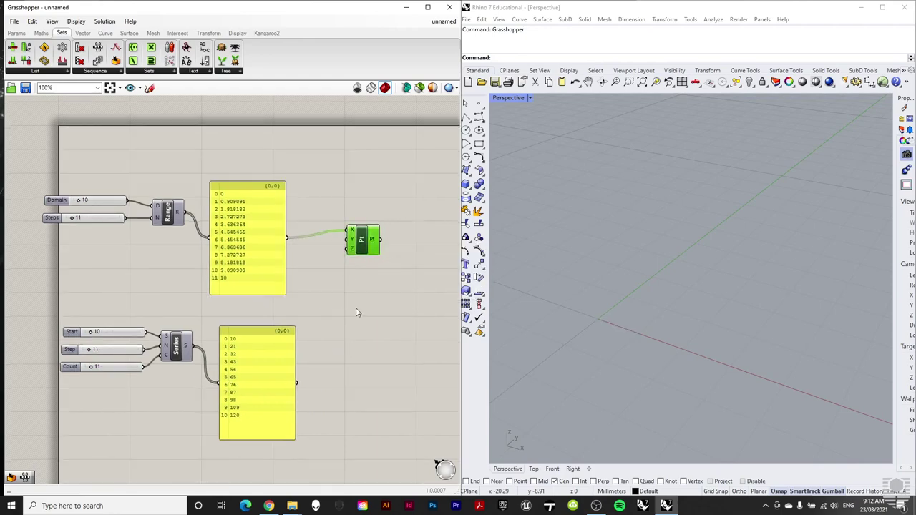
left_click(358, 311)
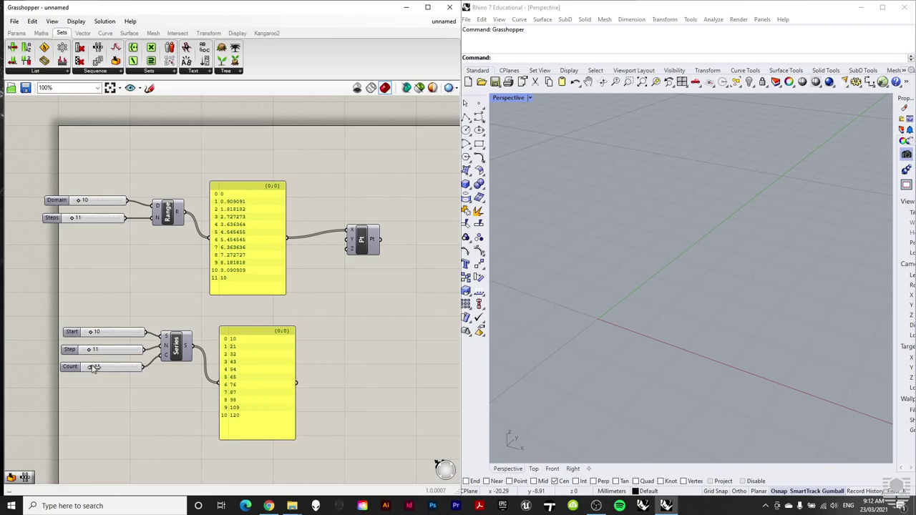
Set the Series component's Step to 2 and its Count to 5.
left_click_drag(92, 350, 86, 352)
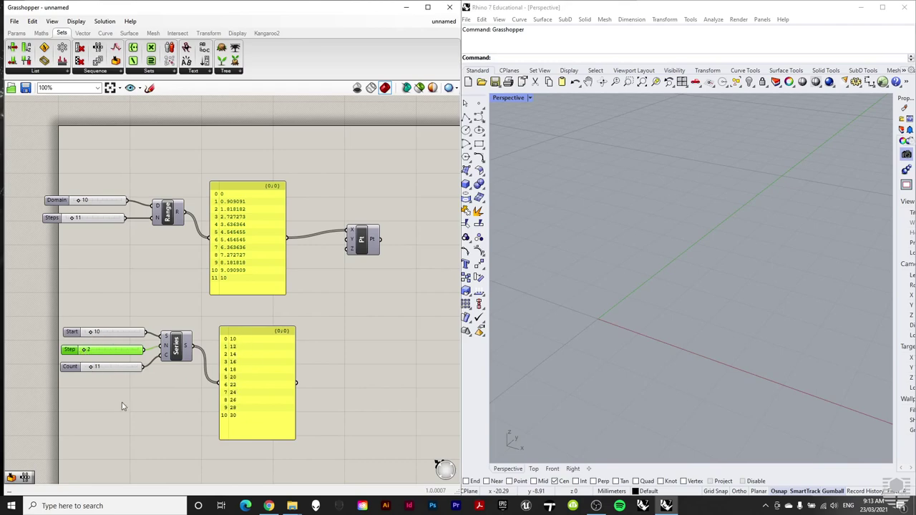
left_click_drag(93, 369, 89, 370)
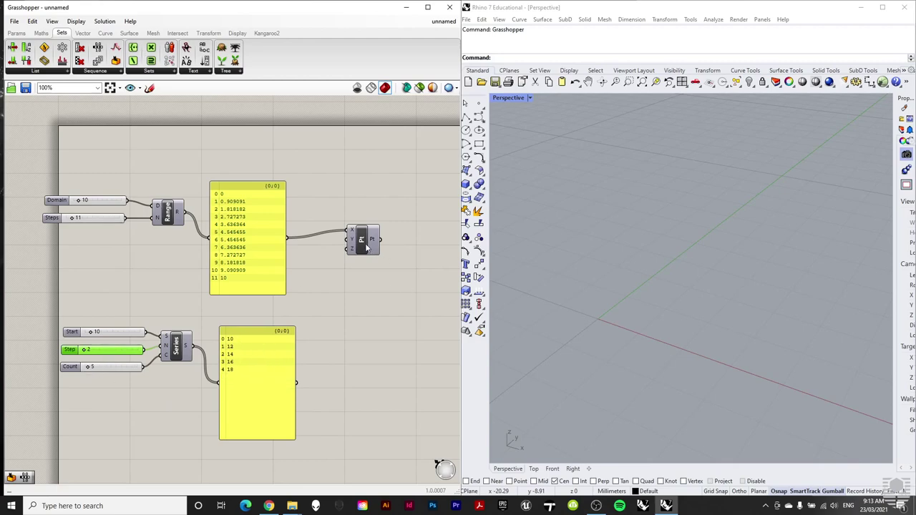
Duplicate the point component, connect the Series panel to its X input and turn on its preview.
left_click_drag(364, 245, 370, 373, "alt")
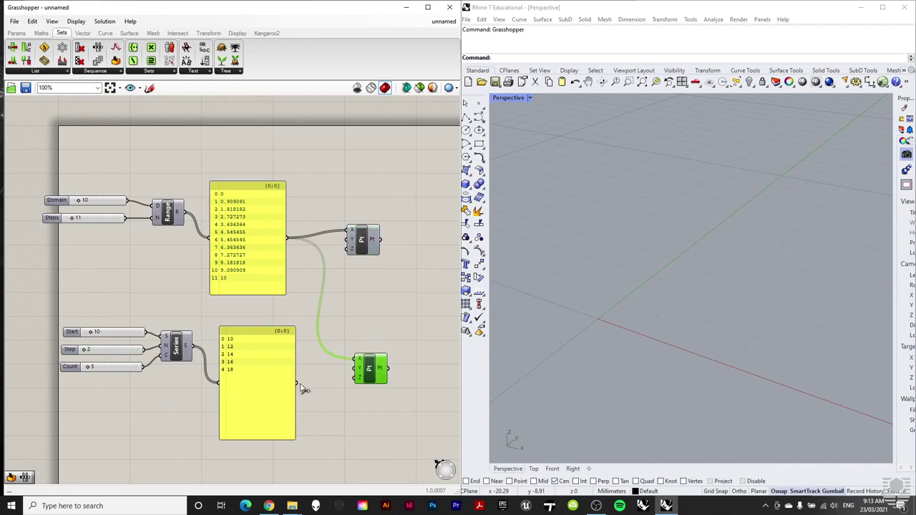
left_click_drag(296, 384, 355, 360)
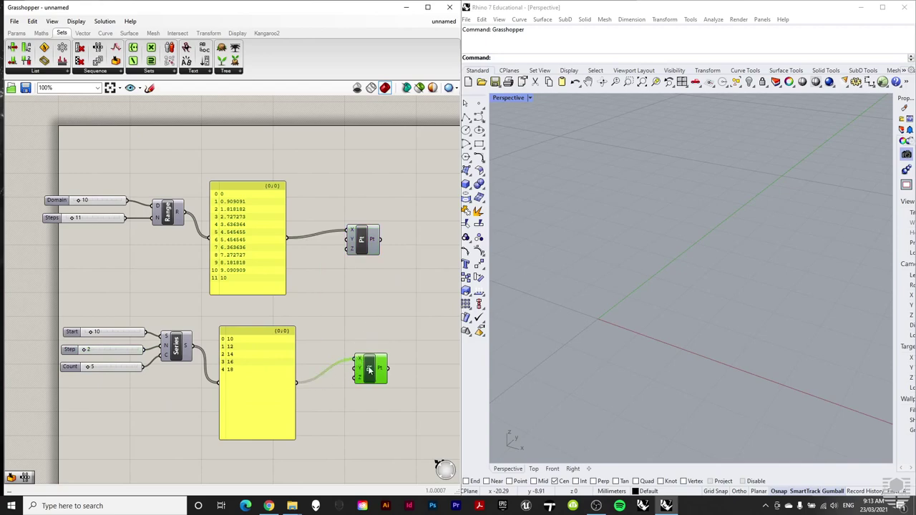
right_click(371, 370)
left_click(396, 385)
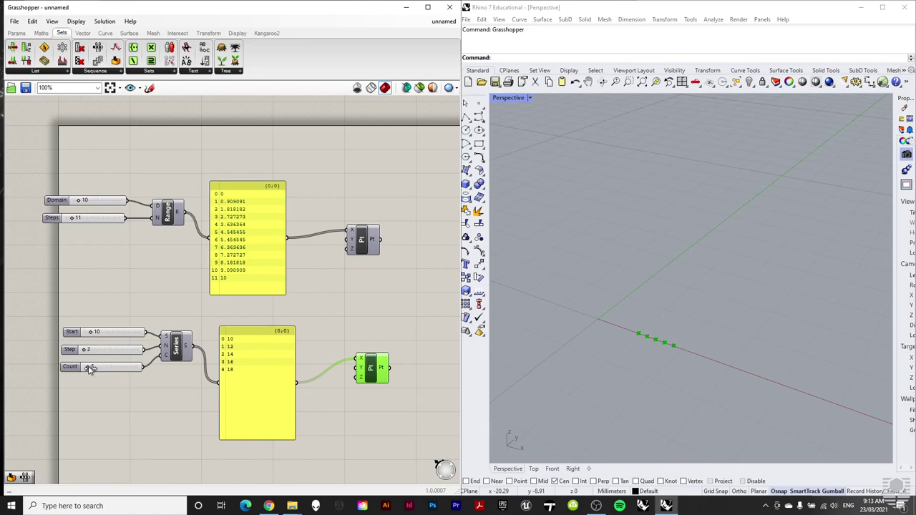
Set the Series component's Start to 0, Step to 5 and Count to 8.
left_click_drag(90, 368, 83, 335)
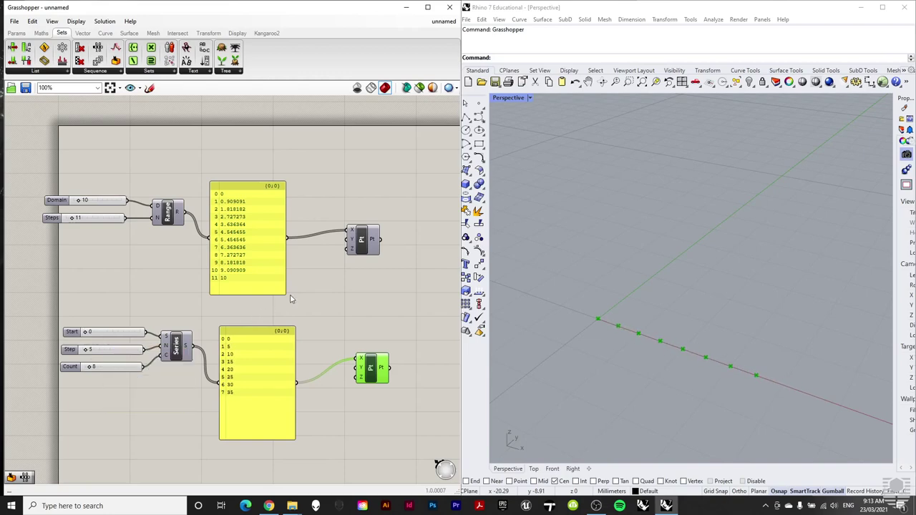
left_click(293, 272)
Add a Random component to the canvas below the Series component.
scroll(270, 171, "down", 1)
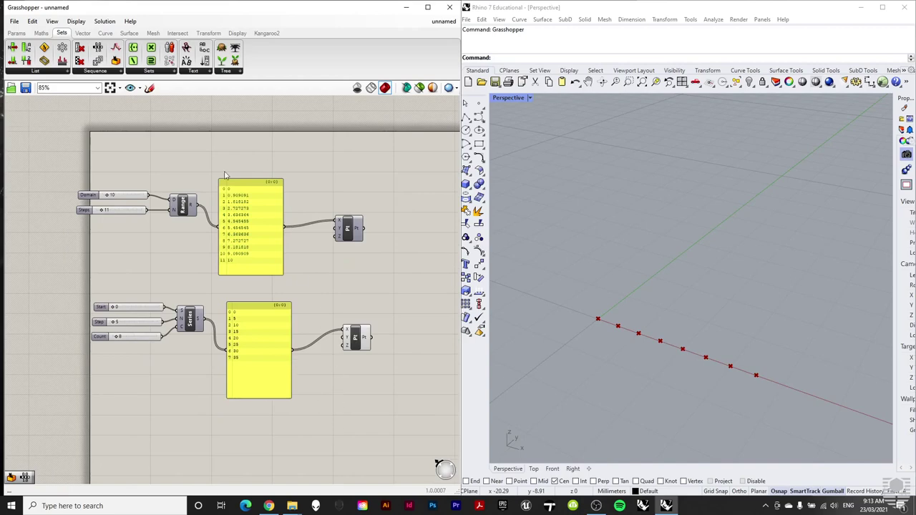
left_click(97, 73)
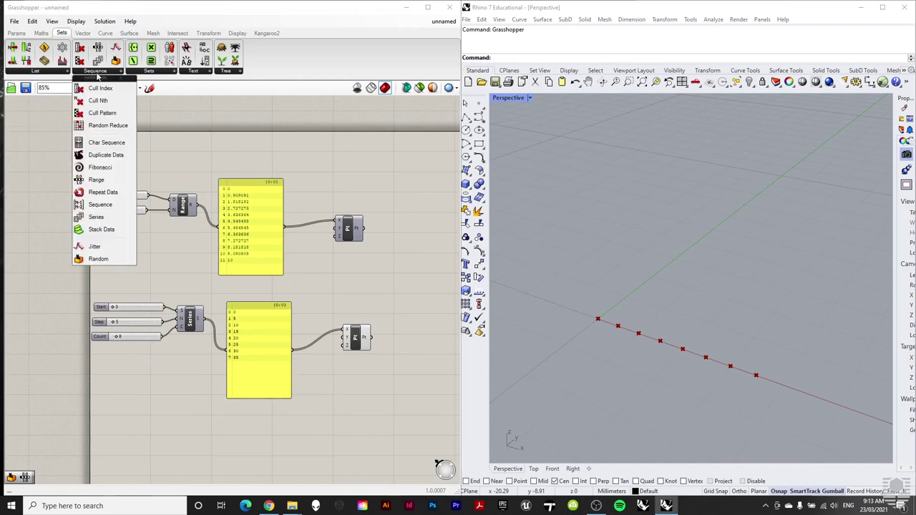
left_click(98, 258)
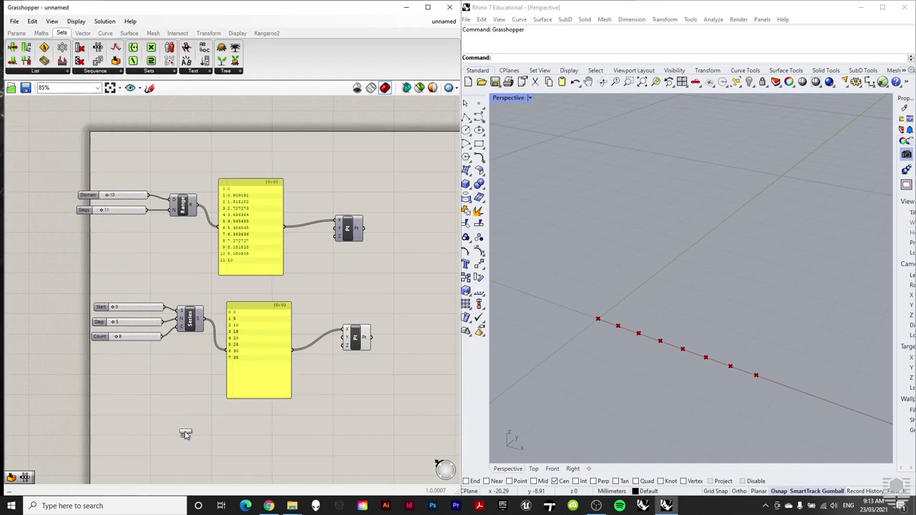
left_click(185, 432)
Turn off the viewport preview of the point component driven by the Series list.
scroll(238, 172, "down", 1)
scroll(229, 164, "down", 2)
scroll(262, 361, "up", 2)
scroll(214, 143, "up", 2)
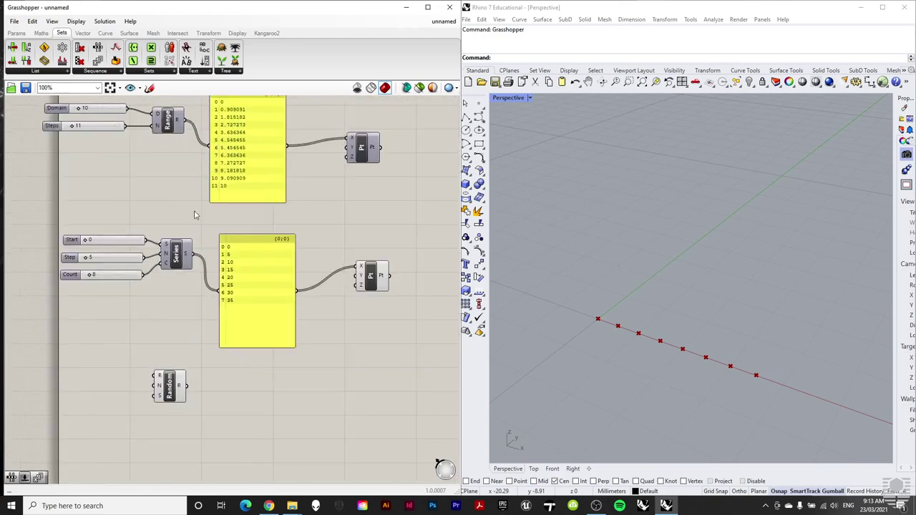
scroll(199, 180, "down", 1)
scroll(196, 423, "down", 1)
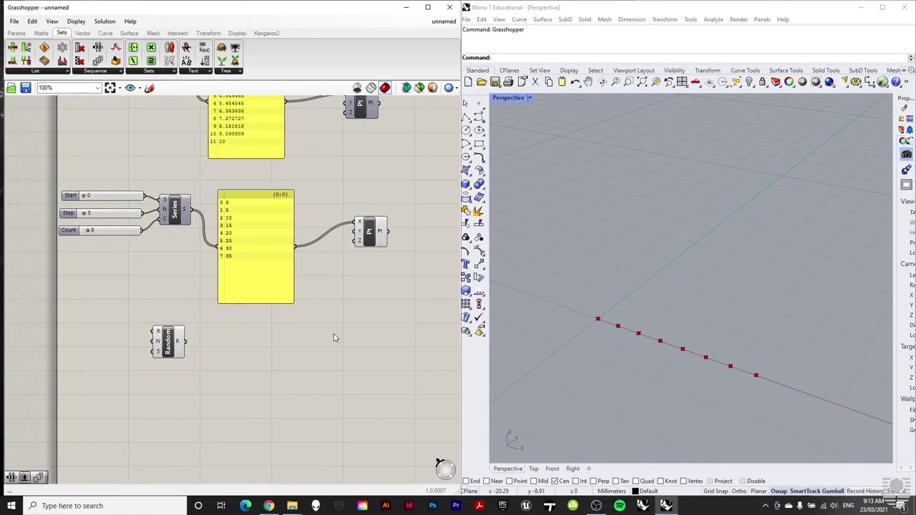
right_click(373, 229)
left_click(398, 242)
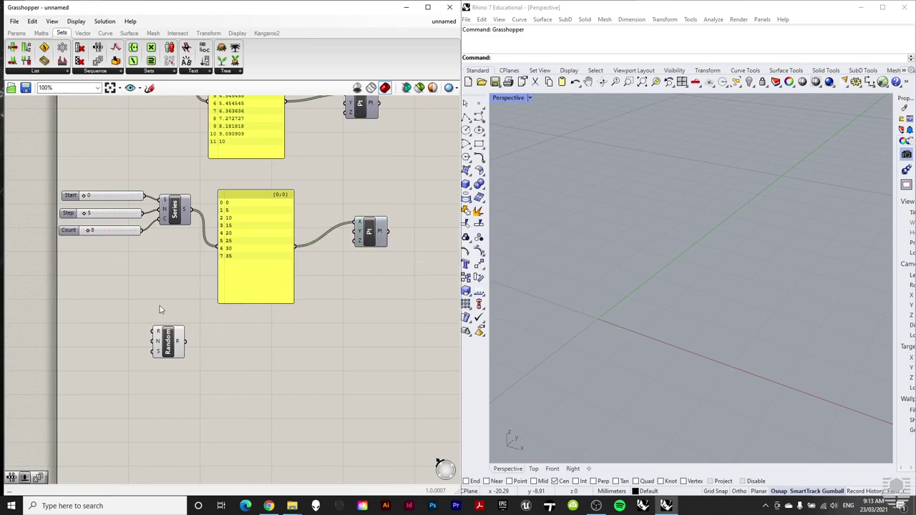
Copy the three Series sliders, connect them to the Random component's Range, Number and Seed inputs, and align Random beside them.
left_click_drag(121, 278, 153, 352)
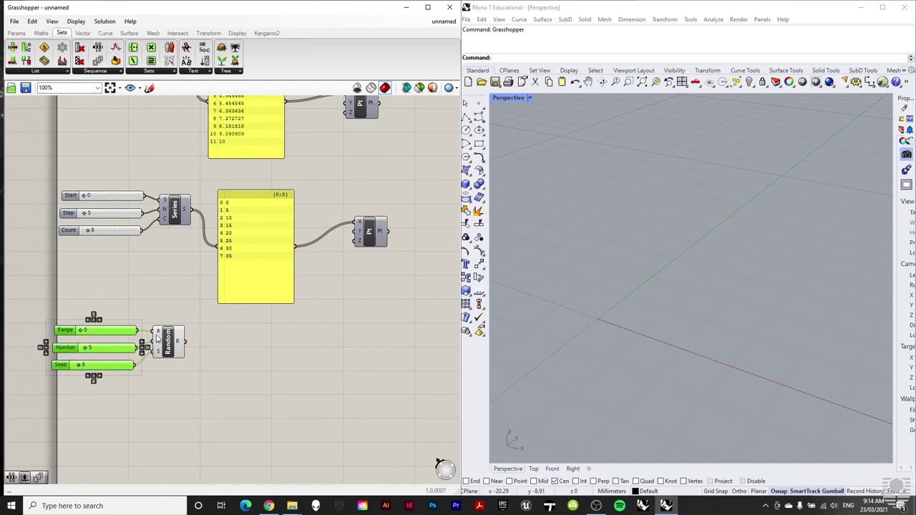
left_click_drag(169, 349, 171, 359)
left_click(196, 370)
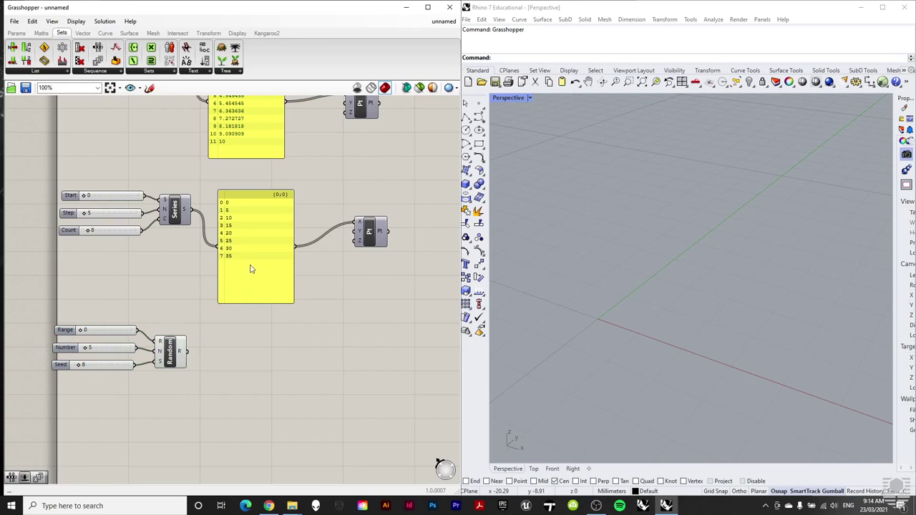
Duplicate the data panel beside the Random component and feed the Random output into it.
left_click_drag(251, 269, 254, 410, "alt")
left_click_drag(187, 351, 219, 388)
left_click(342, 379)
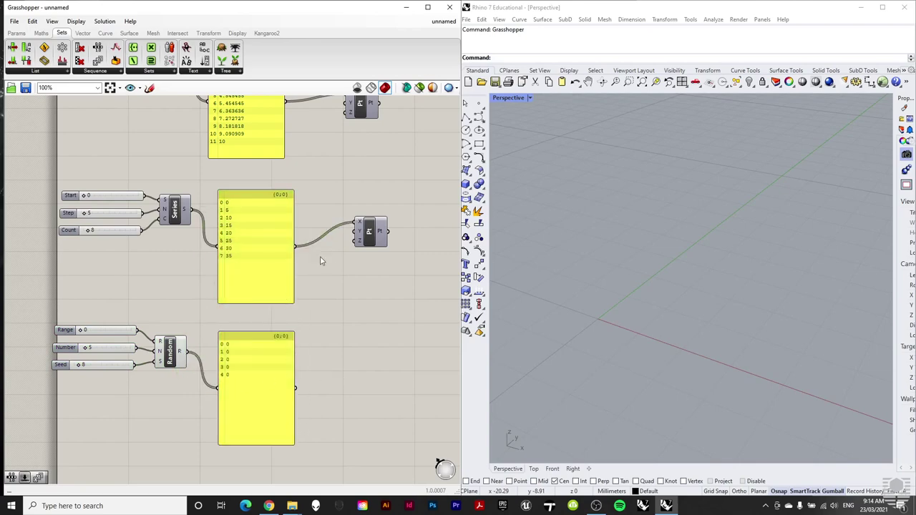
Duplicate the point component, connect the Random panel to its X input and turn on its preview.
left_click_drag(377, 234, 369, 389, "alt")
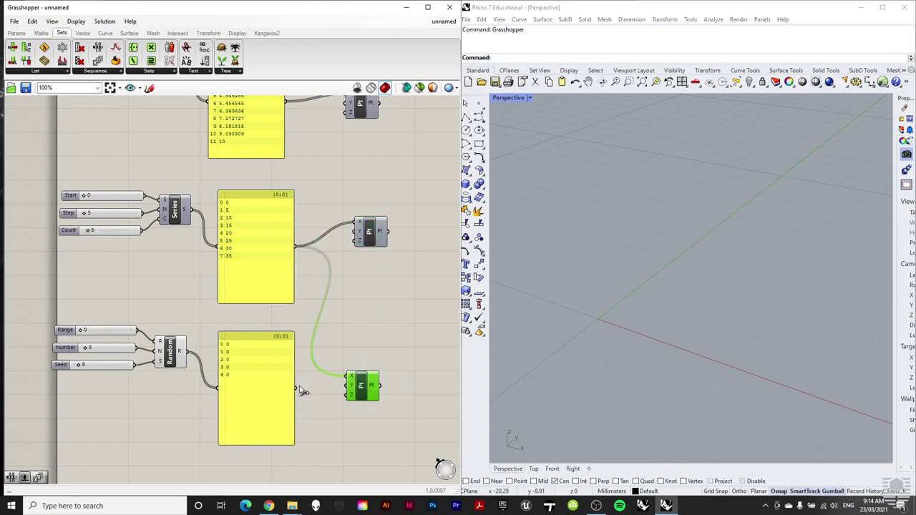
left_click_drag(310, 391, 347, 377)
right_click(365, 387)
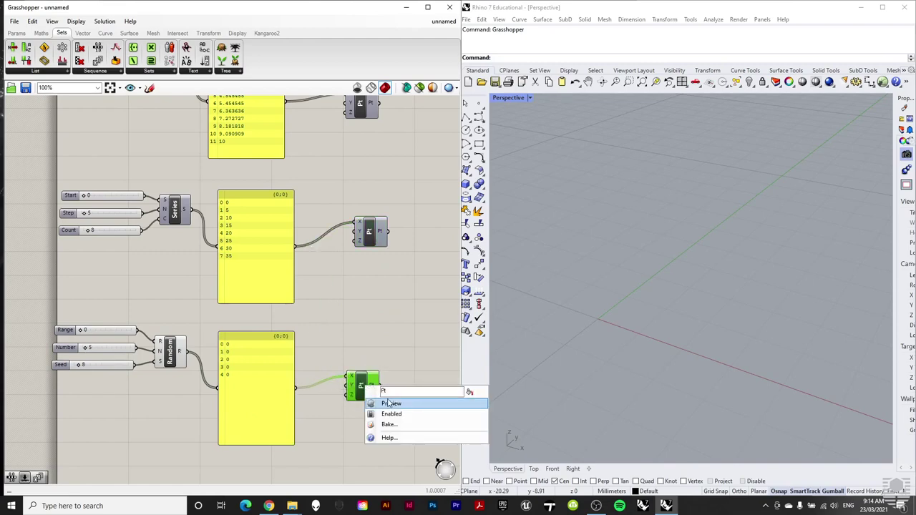
left_click(379, 352)
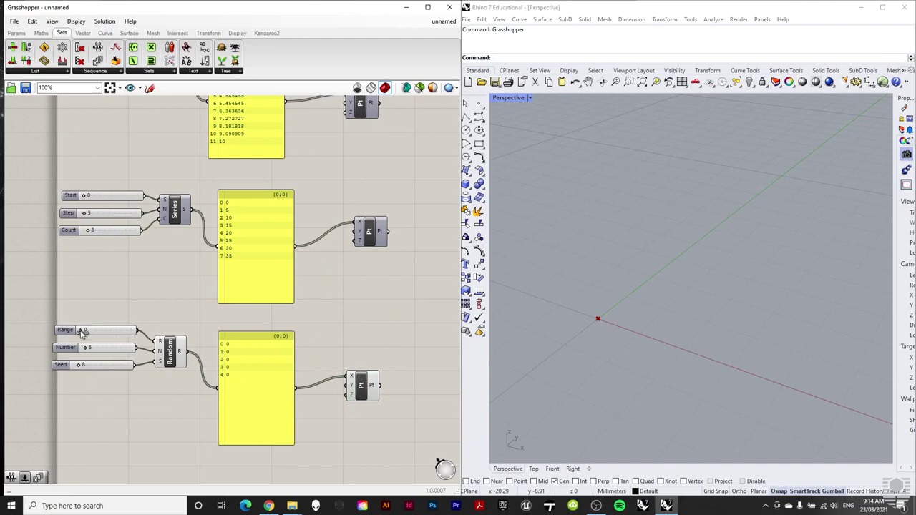
Set the Random component's Range to 37 and try different Seed values, settling on 9.
left_click_drag(82, 333, 101, 344)
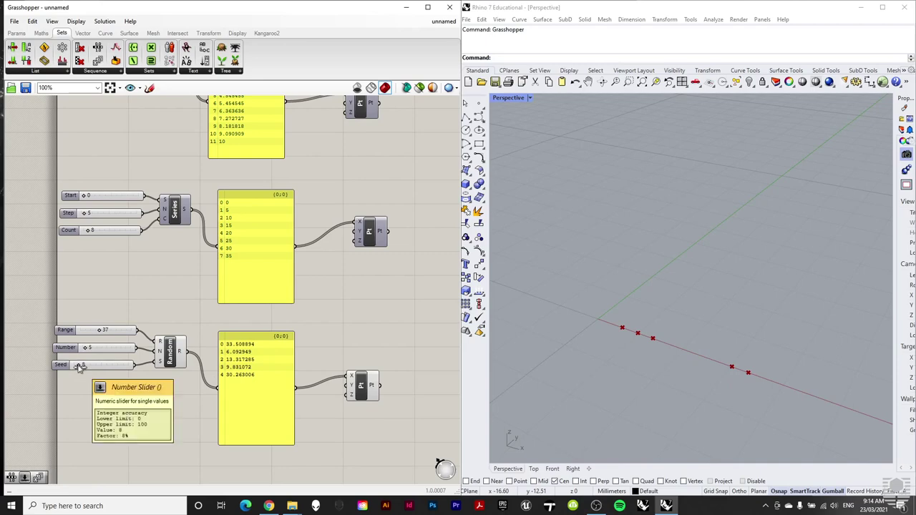
left_click_drag(80, 366, 80, 368)
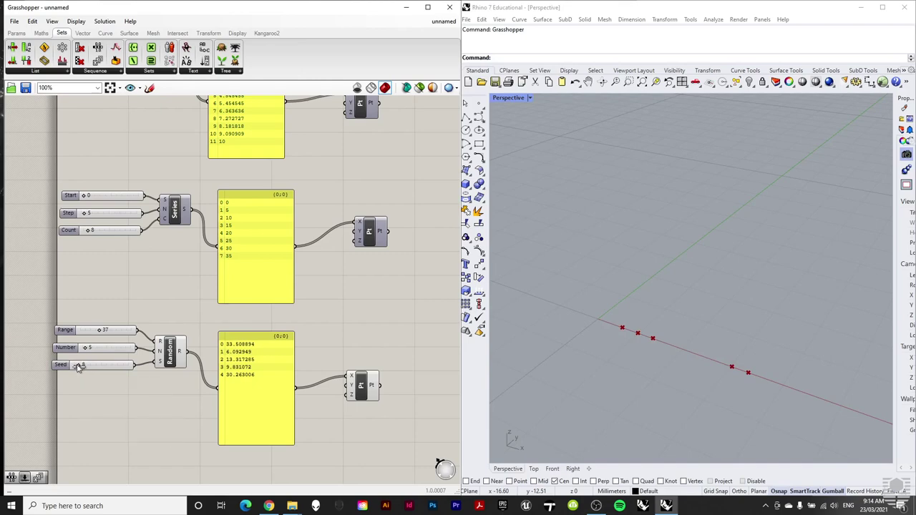
left_click_drag(79, 366, 76, 368)
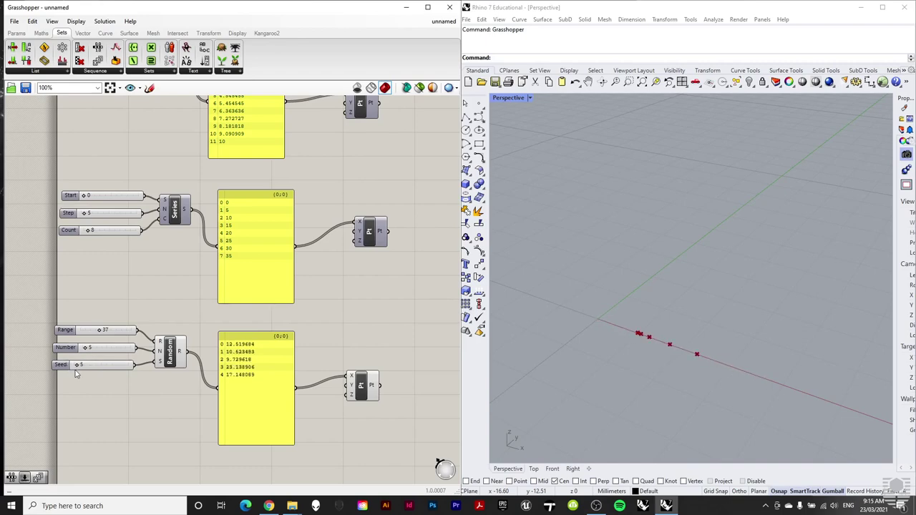
mouse_move(76, 365)
left_mouse_down()
mouse_move(108, 366)
mouse_move(77, 380)
left_mouse_up()
left_click_drag(77, 365, 81, 365)
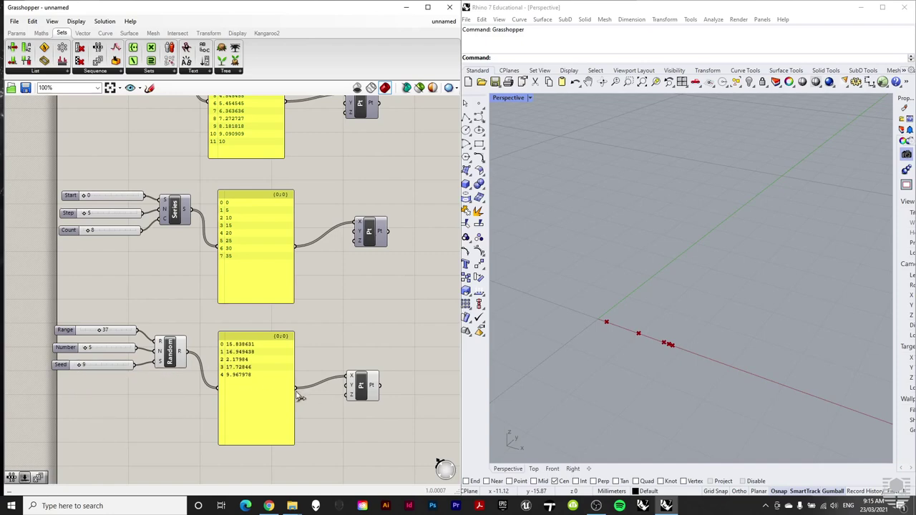
Connect the Random panel to the point component's Y and Z inputs as well, and adjust the Random Seed slider.
left_click_drag(296, 388, 347, 395)
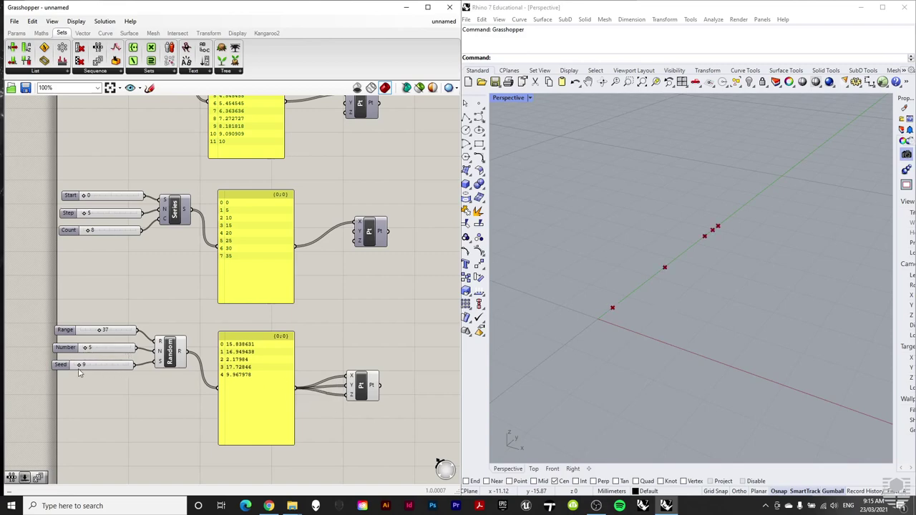
left_click_drag(79, 370, 84, 366)
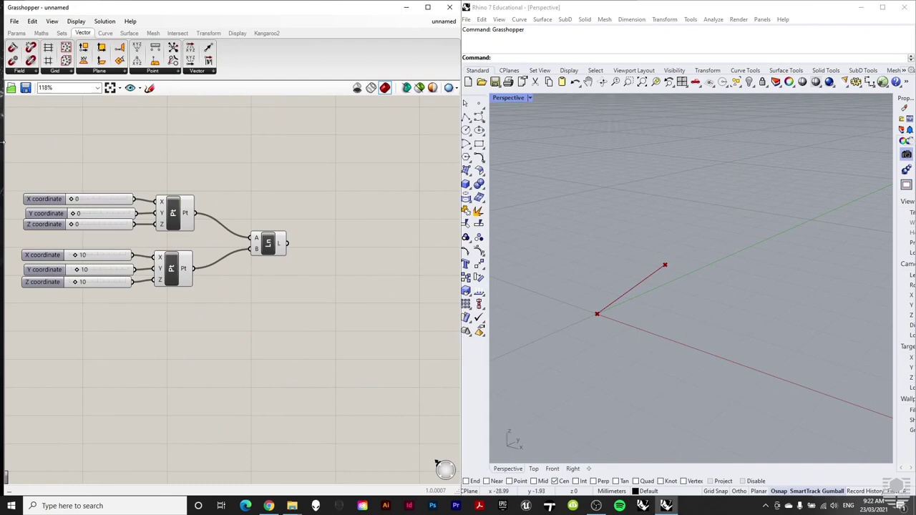
Examine the two point components and the Line component by highlighting each one's geometry in the viewport.
scroll(26, 169, "up", 2)
left_click(236, 223)
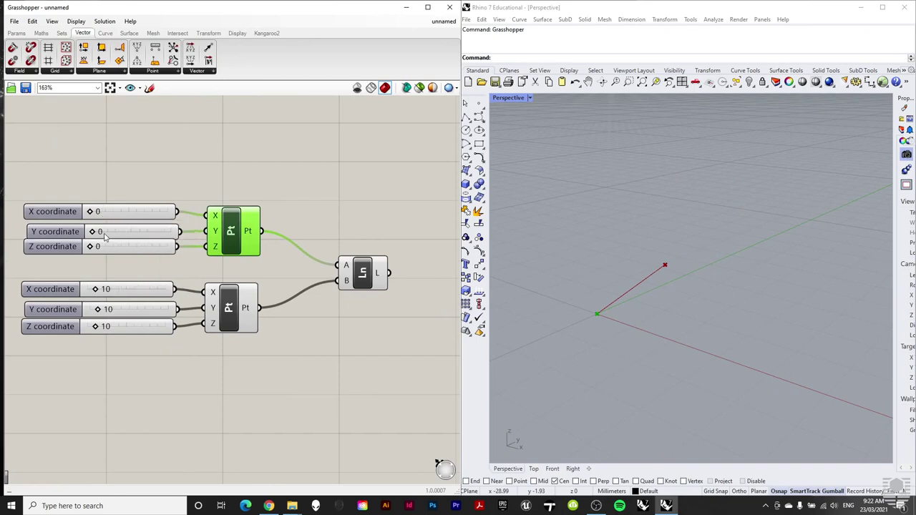
left_click(267, 370)
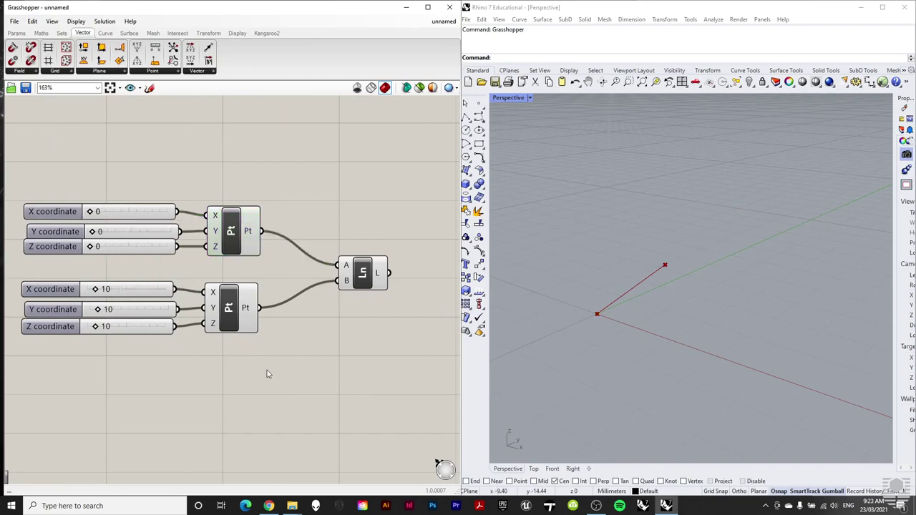
left_click(236, 318)
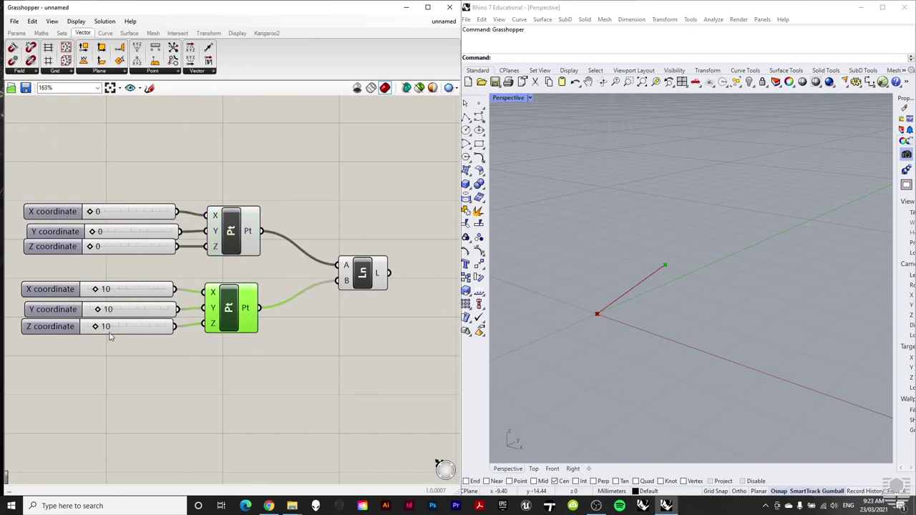
left_click(280, 365)
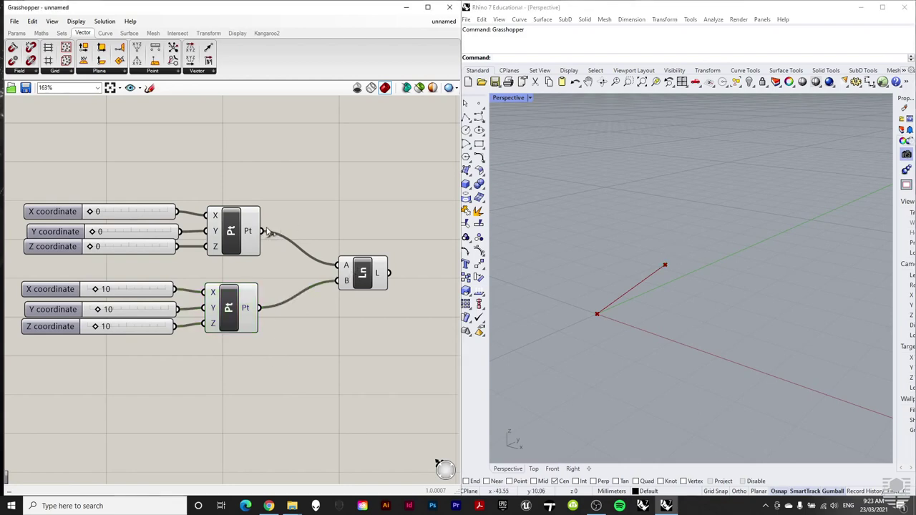
left_click_drag(373, 276, 371, 272)
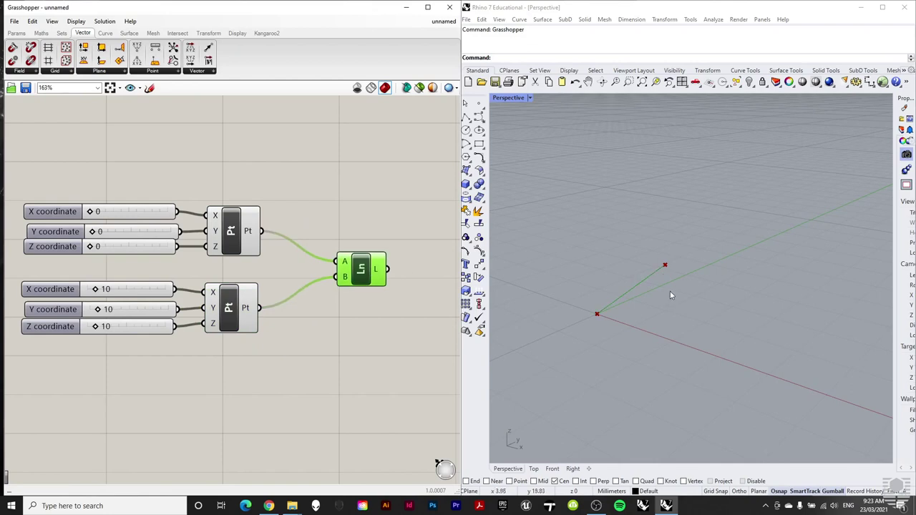
left_click(293, 231)
Add a Move component beside the Line component and connect the line output to its Geometry input.
scroll(293, 231, "down", 1)
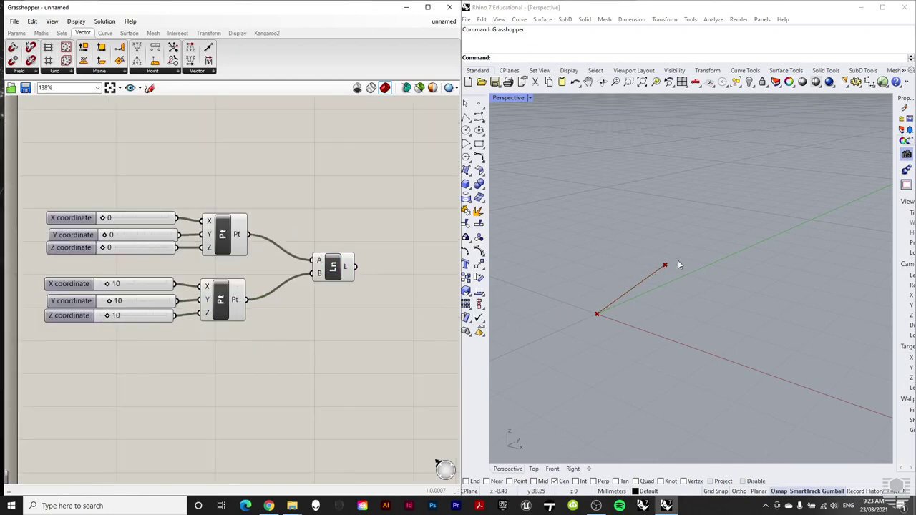
scroll(119, 179, "down", 1)
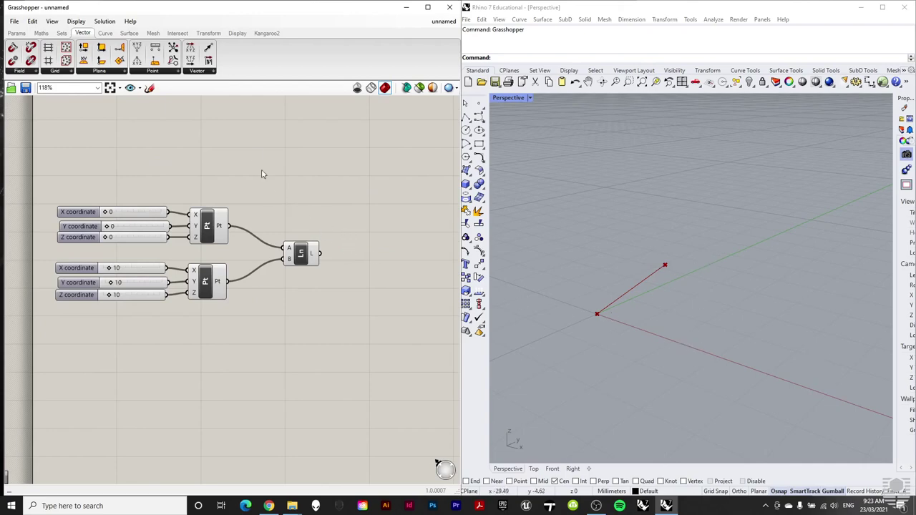
left_click(208, 33)
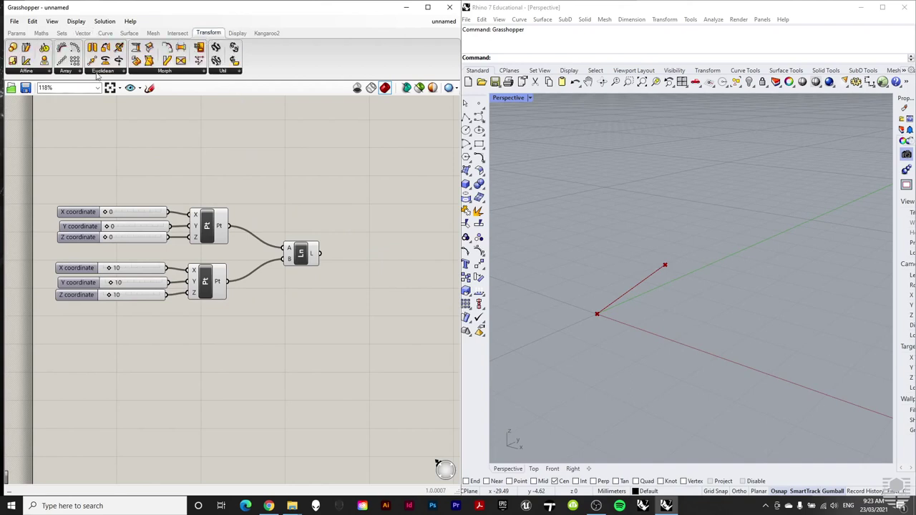
left_click(99, 73)
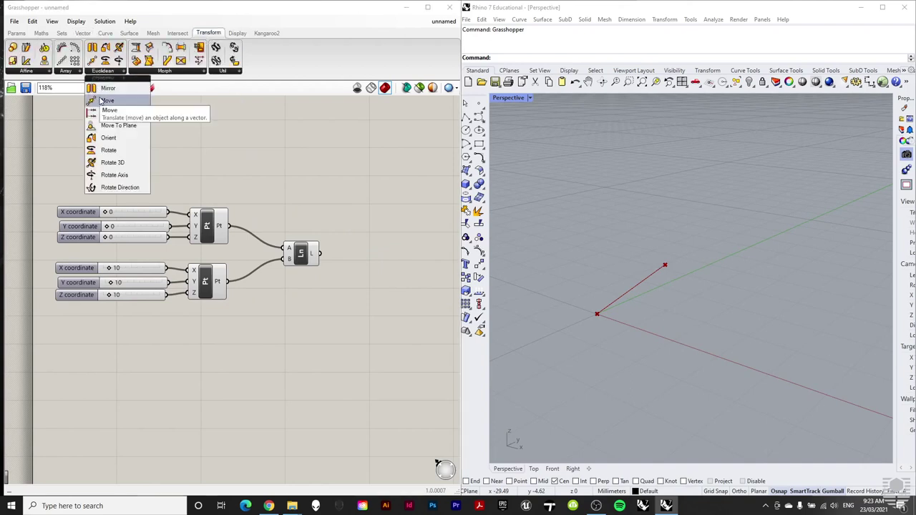
left_click_drag(101, 101, 381, 245)
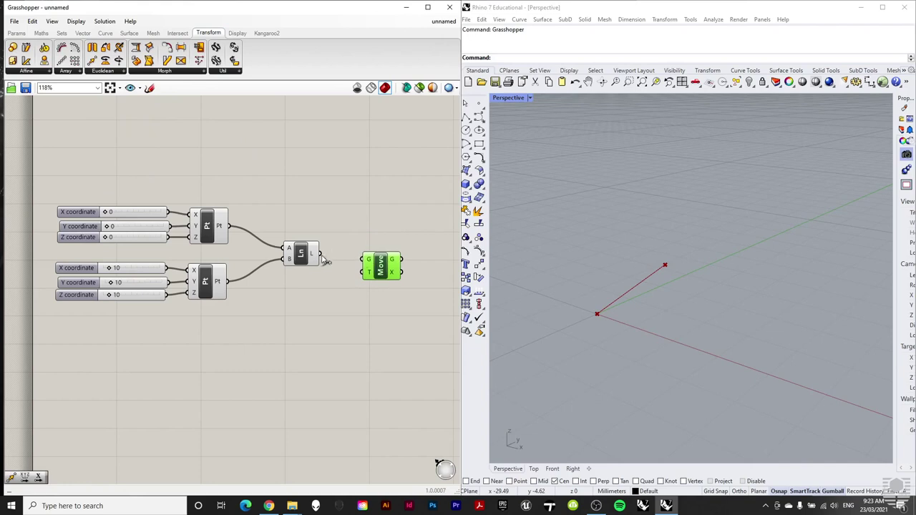
left_click_drag(320, 254, 364, 259)
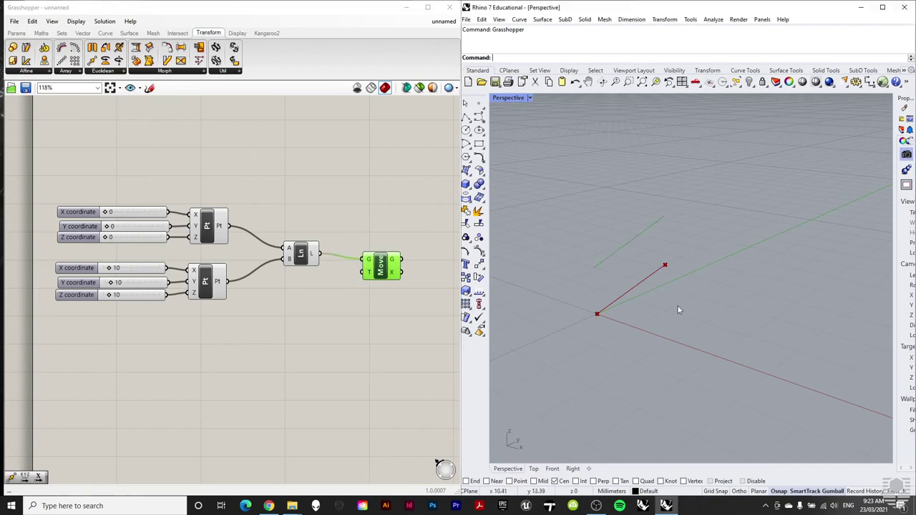
Compare the moved line with the original from several angles and check the Move component's Motion input.
left_click(393, 321)
right_click_drag(643, 322, 419, 263)
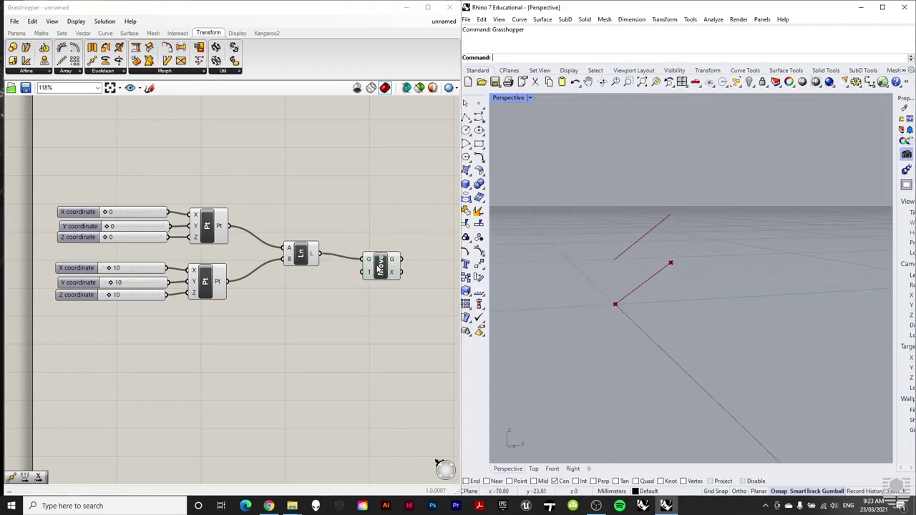
left_click(380, 266)
right_click_drag(681, 251, 647, 263)
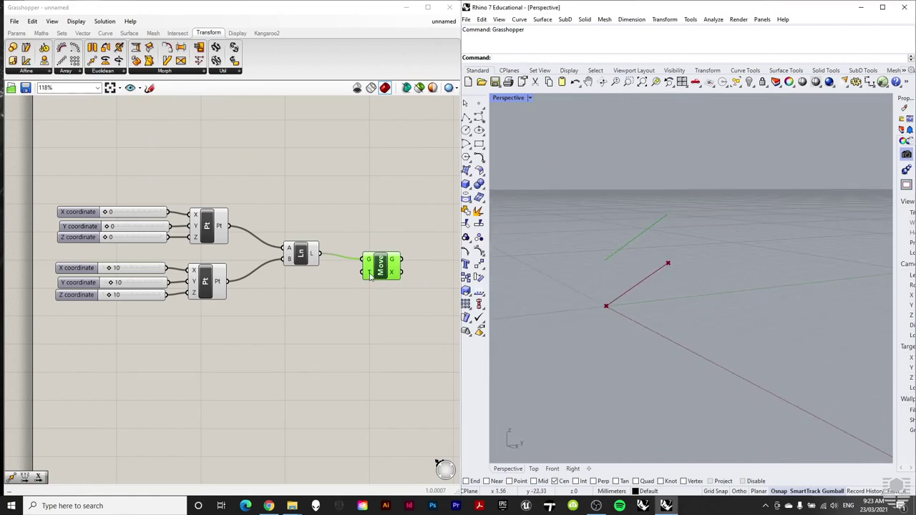
mouse_move(369, 277)
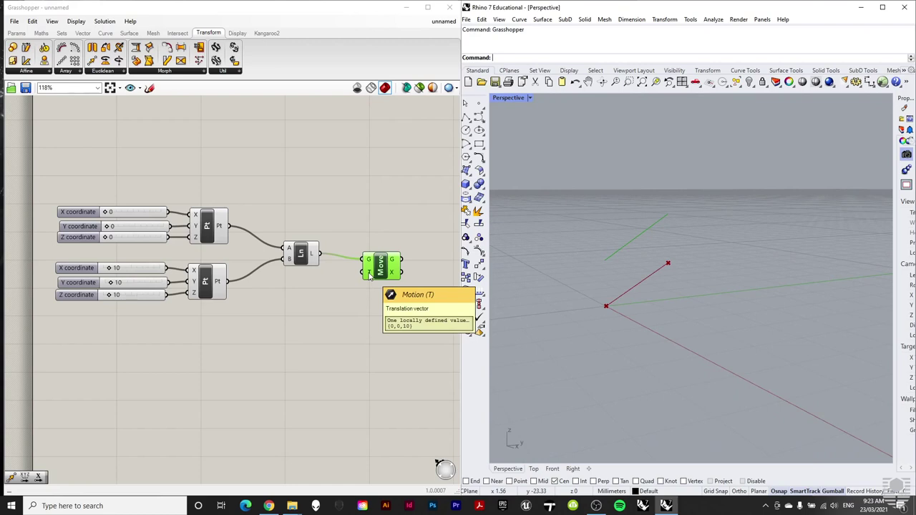
left_click(393, 221)
right_click_drag(579, 276, 681, 293)
left_click_drag(381, 267, 382, 283)
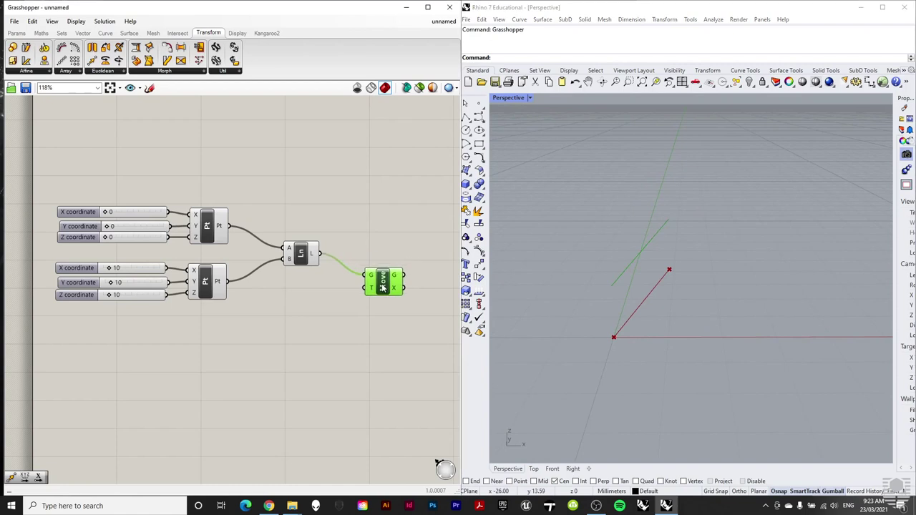
left_click(167, 168)
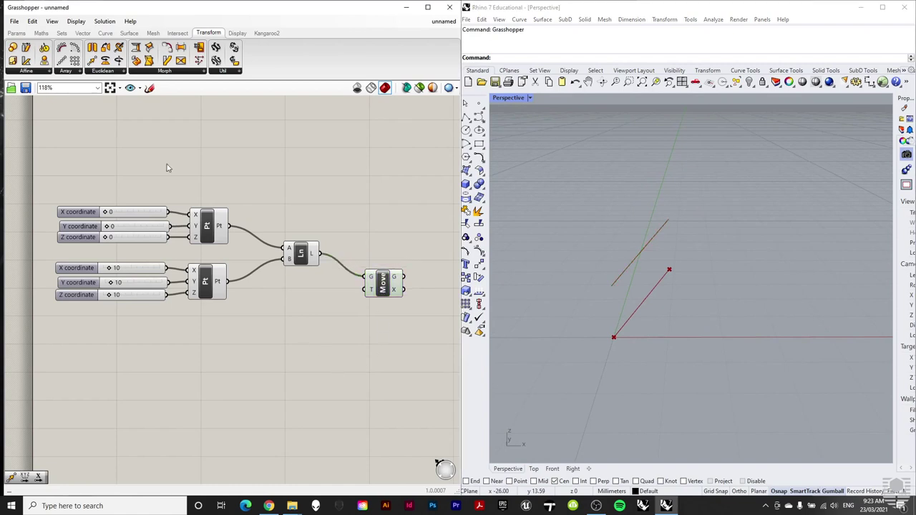
Add a Vector XYZ component below the Line component and connect its vector output to the Move component's Motion input.
left_click(81, 33)
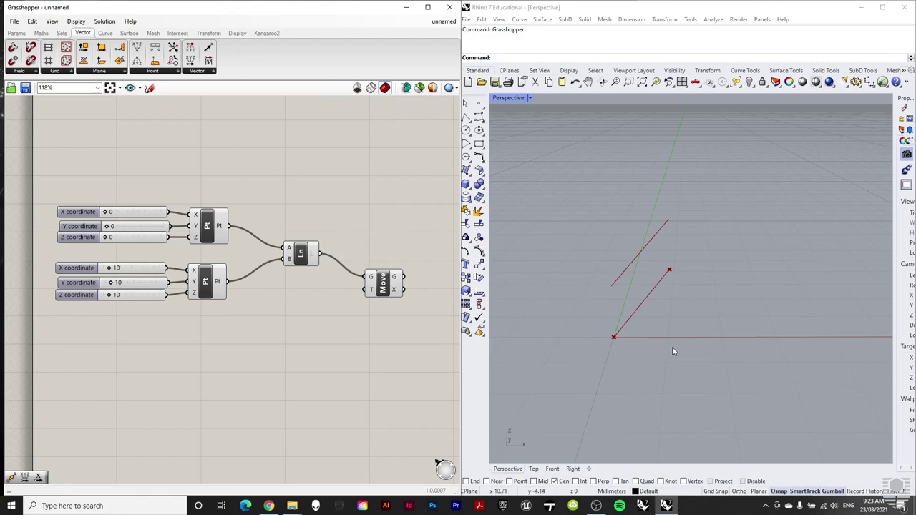
left_click(611, 347)
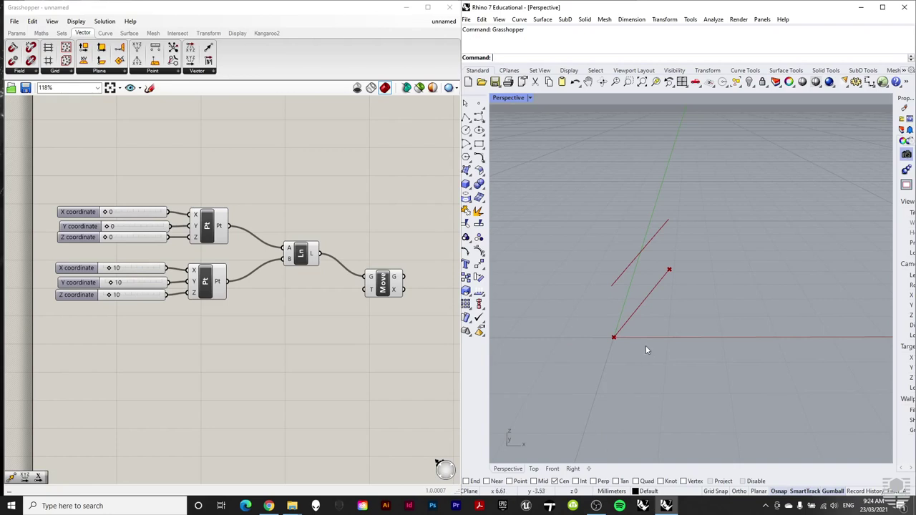
right_click_drag(658, 343, 622, 351)
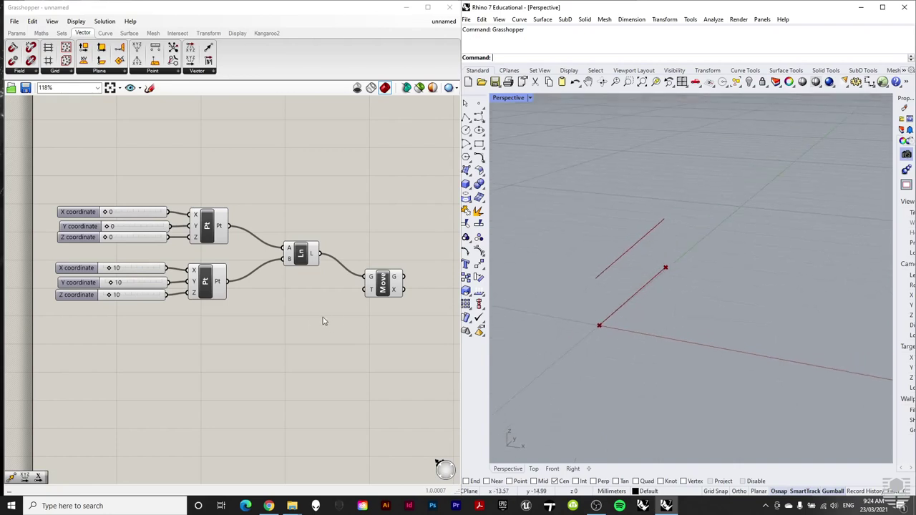
mouse_move(369, 296)
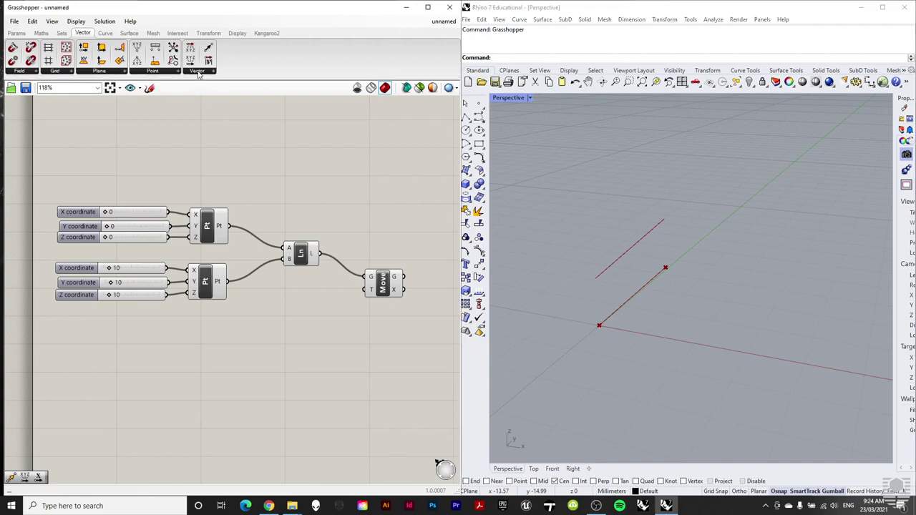
left_click(198, 72)
left_click_drag(203, 84, 364, 289)
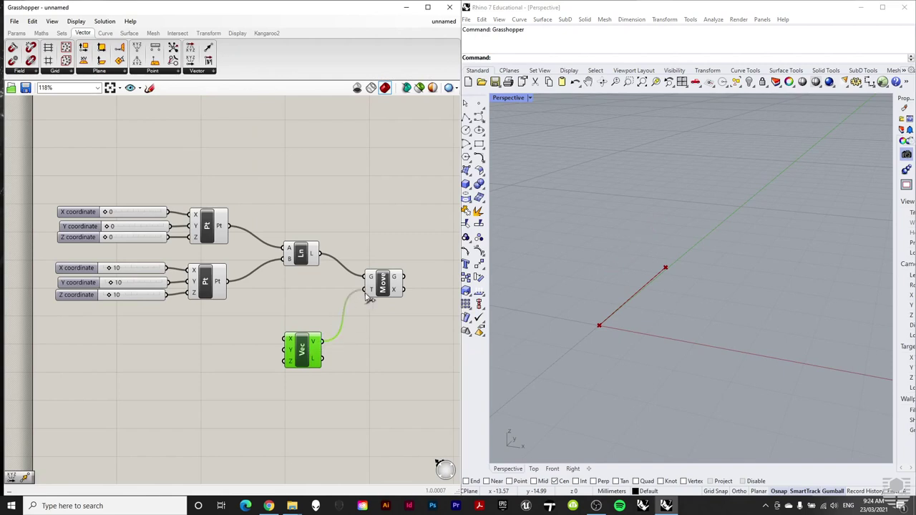
left_click(376, 354)
Copy the second point's three sliders, connect them to the vector's X, Y and Z inputs at 10 each, and try other component values.
left_click_drag(127, 348, 93, 268)
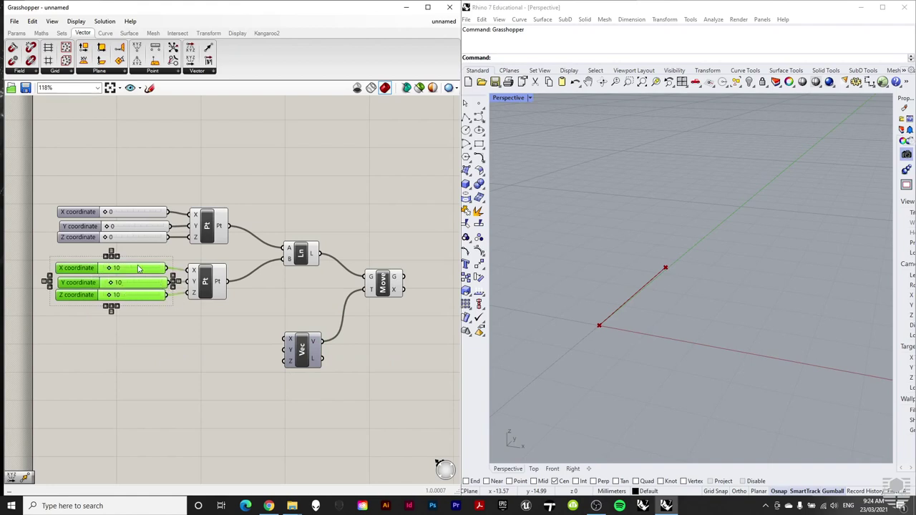
left_click_drag(134, 272, 285, 369)
left_click(276, 334)
right_click_drag(701, 308, 680, 307)
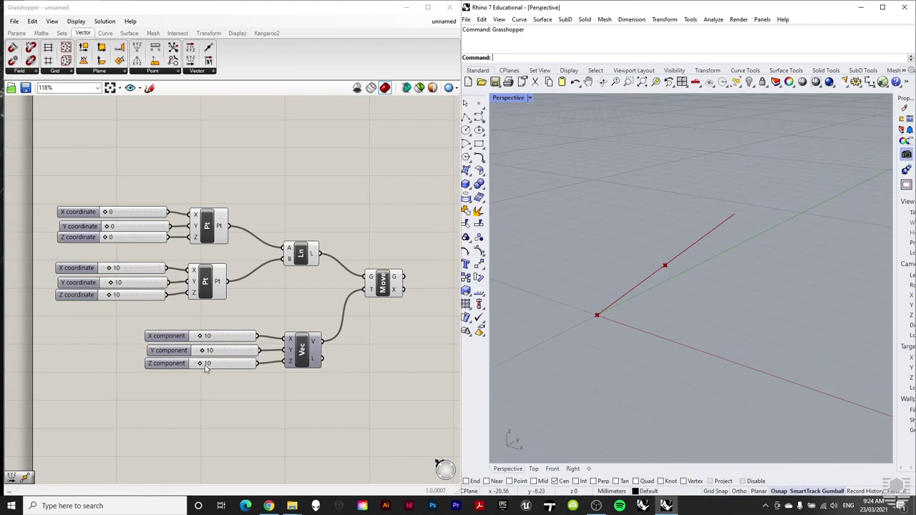
left_click_drag(202, 365, 204, 335)
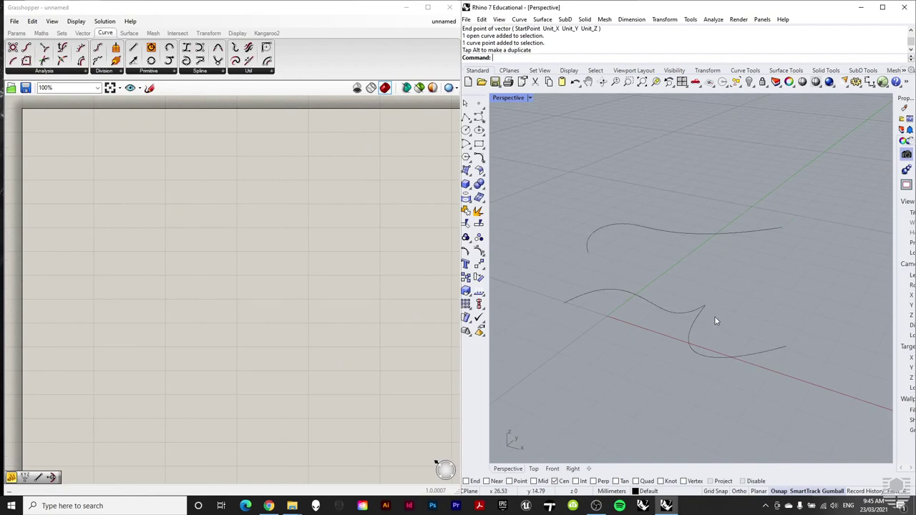
Add a Curve parameter to the empty canvas and set it to reference the lower curve with the sharp kink.
right_click_drag(715, 287, 700, 305)
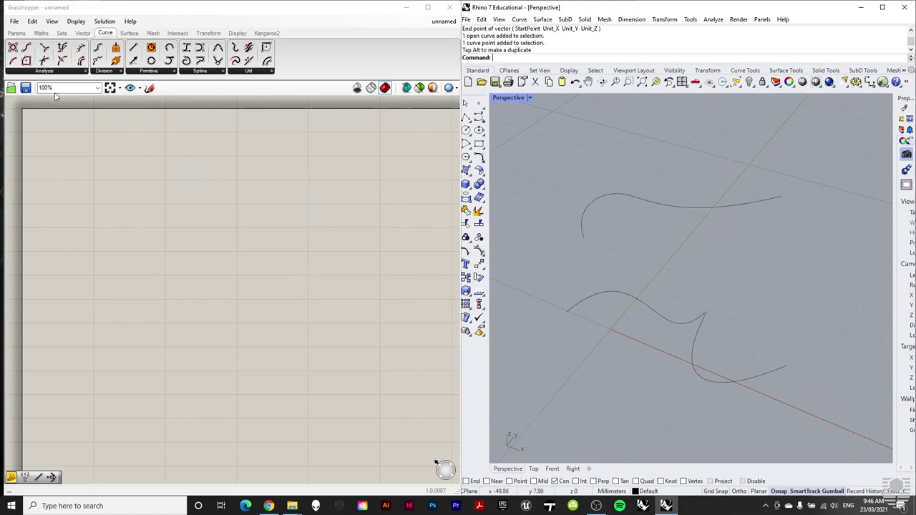
left_click(16, 33)
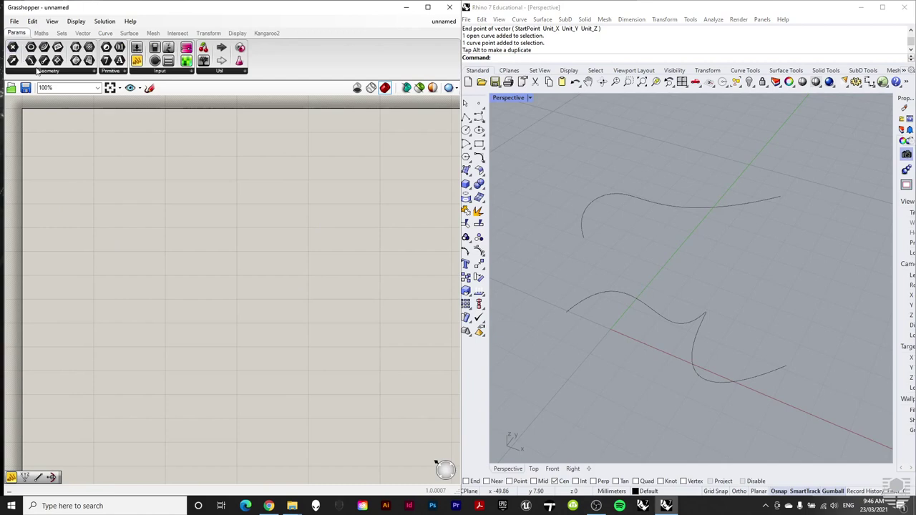
left_click(38, 71)
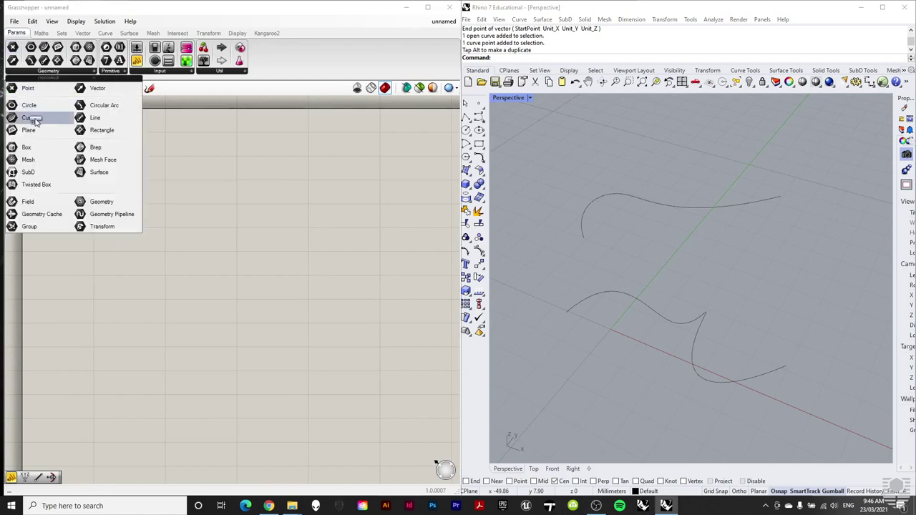
left_click_drag(28, 117, 91, 250)
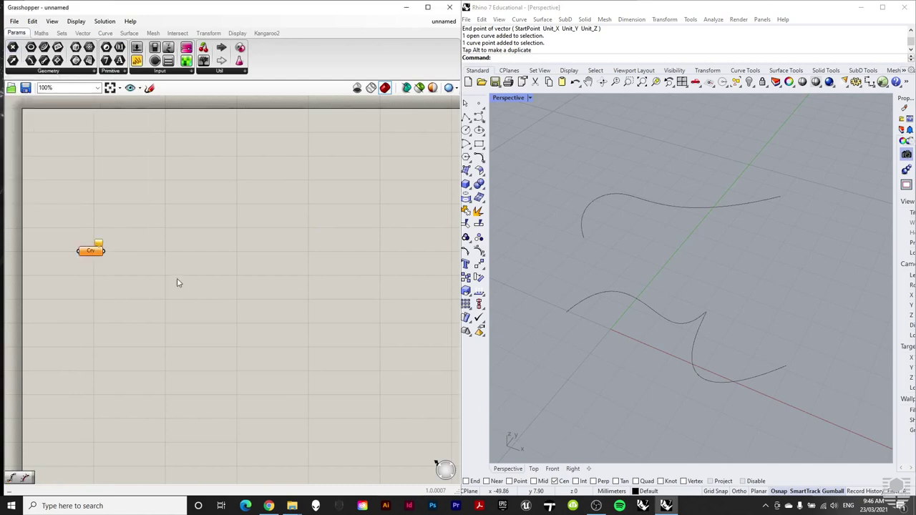
right_click(90, 254)
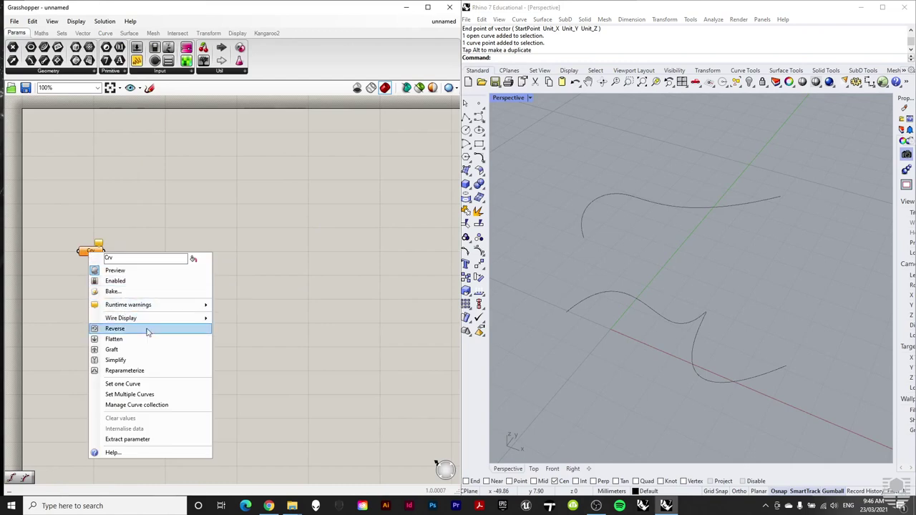
left_click(142, 383)
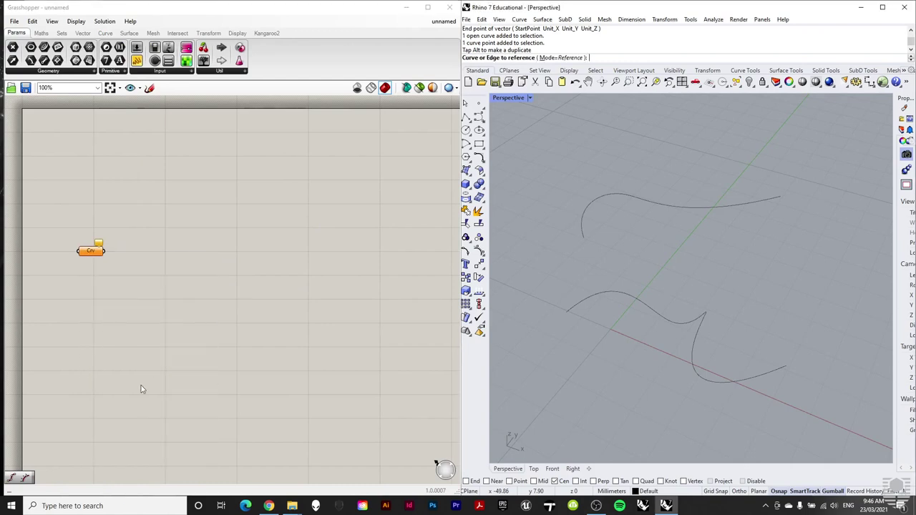
left_click(698, 338)
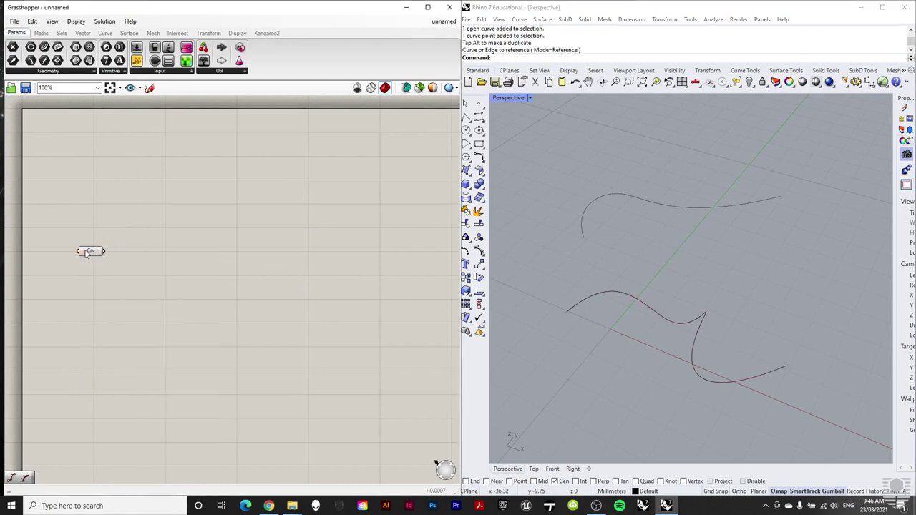
left_click_drag(86, 251, 82, 254)
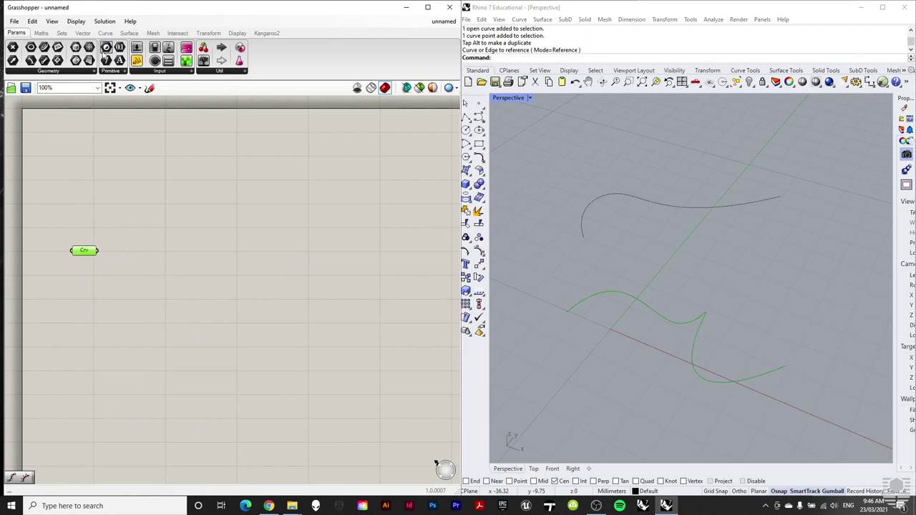
Add an Evaluate Curve component beside the Curve parameter and connect the curve to its C input.
left_click(105, 33)
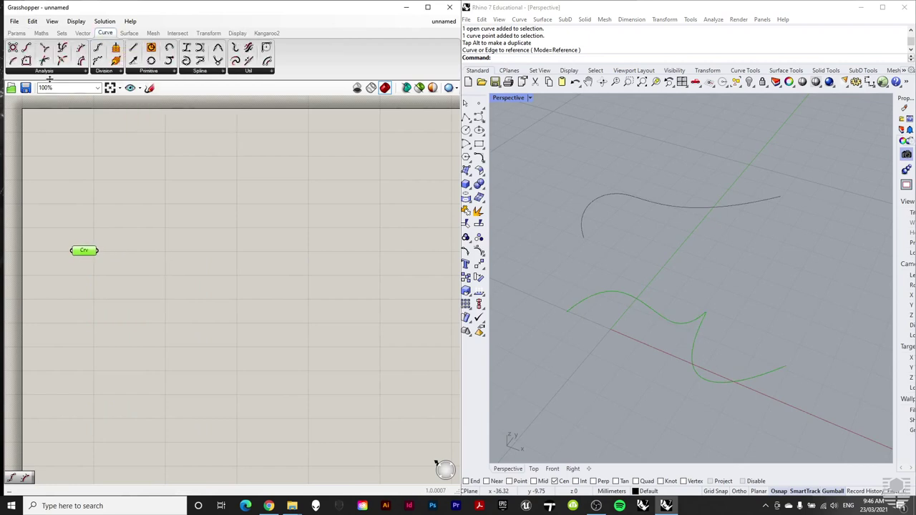
left_click(51, 72)
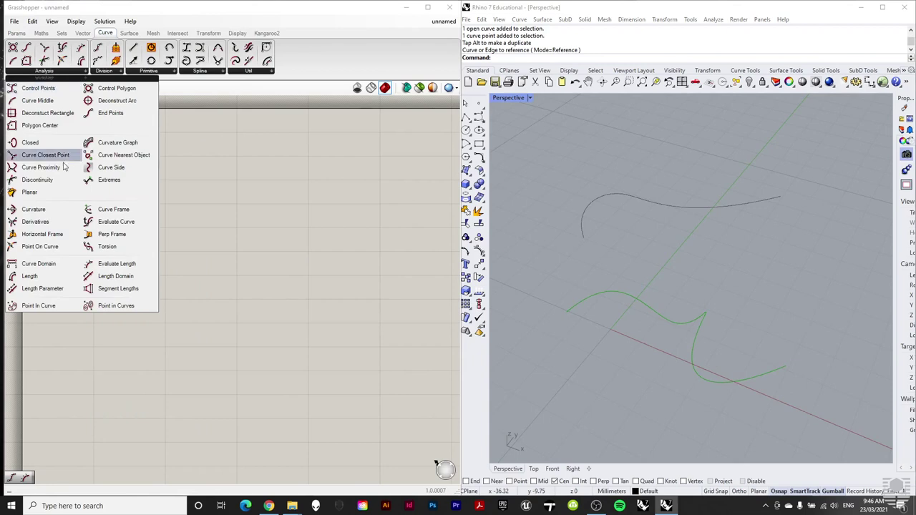
left_click(115, 221)
left_click(164, 254)
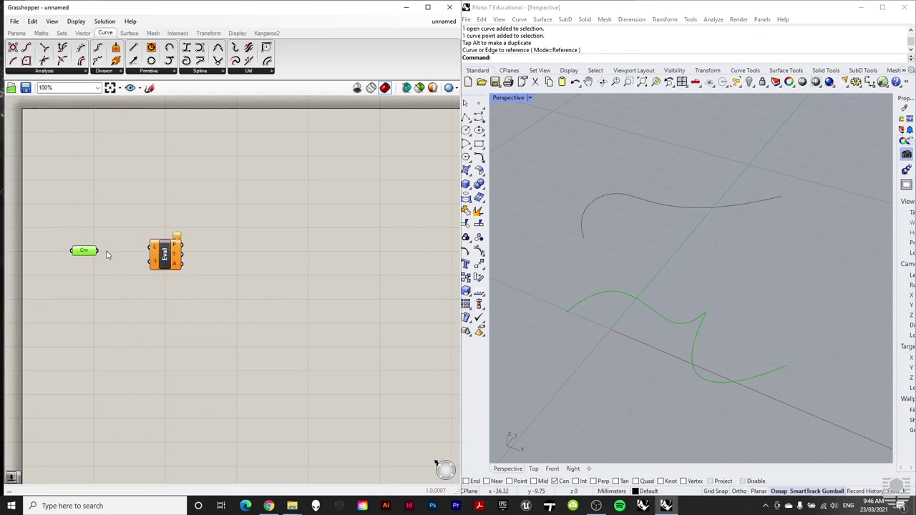
left_click_drag(99, 250, 150, 247)
Create a 0 to 1 number slider at 0.5 and connect it to the Evaluate Curve component's t input.
mouse_move(154, 265)
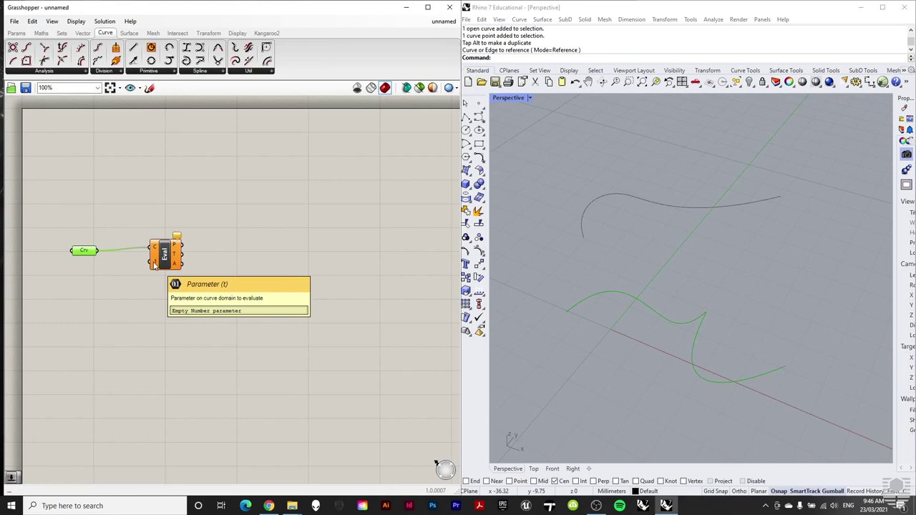
double_click(58, 287)
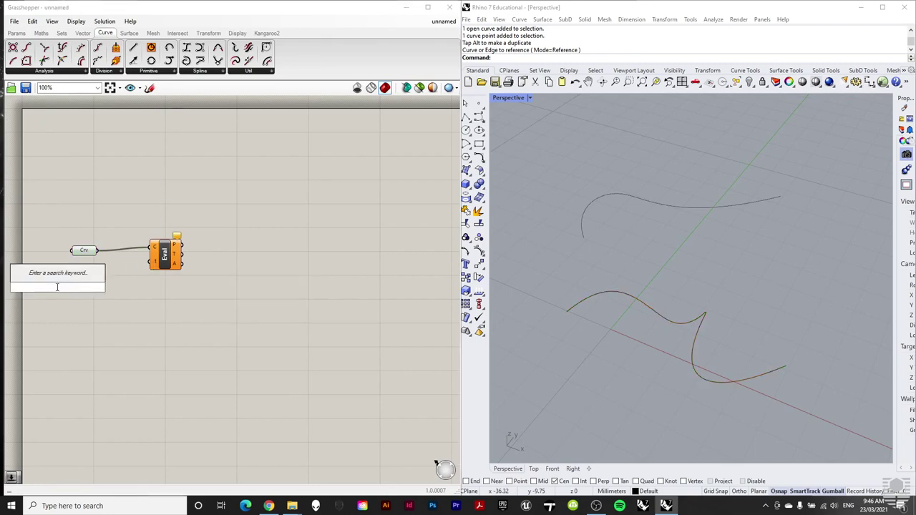
type("0")
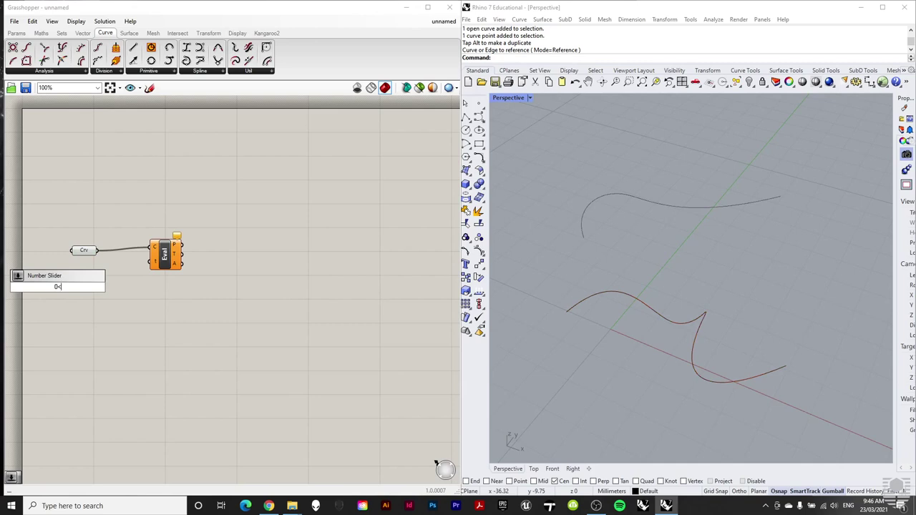
type("<0.5<1")
key("Return")
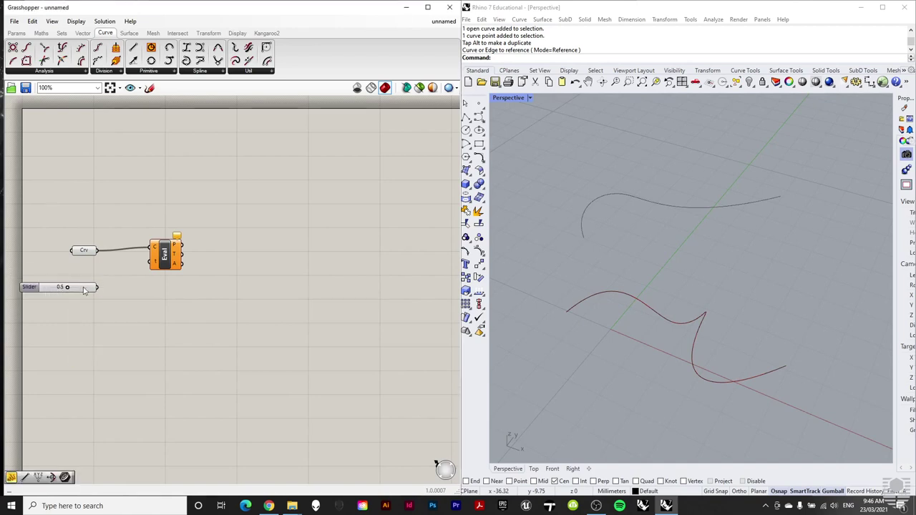
left_click_drag(93, 288, 151, 262)
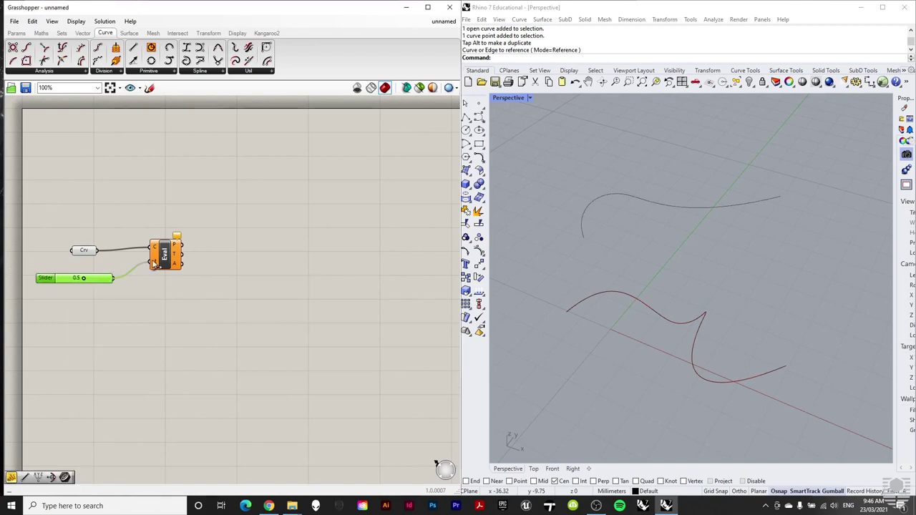
left_click(171, 319)
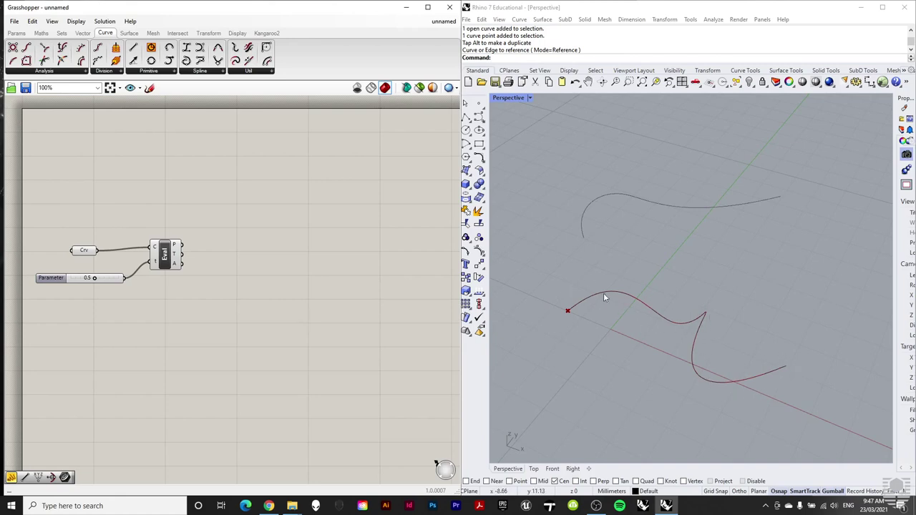
Reparameterize the referenced curve in the Curve parameter.
left_click(84, 252)
right_click(84, 252)
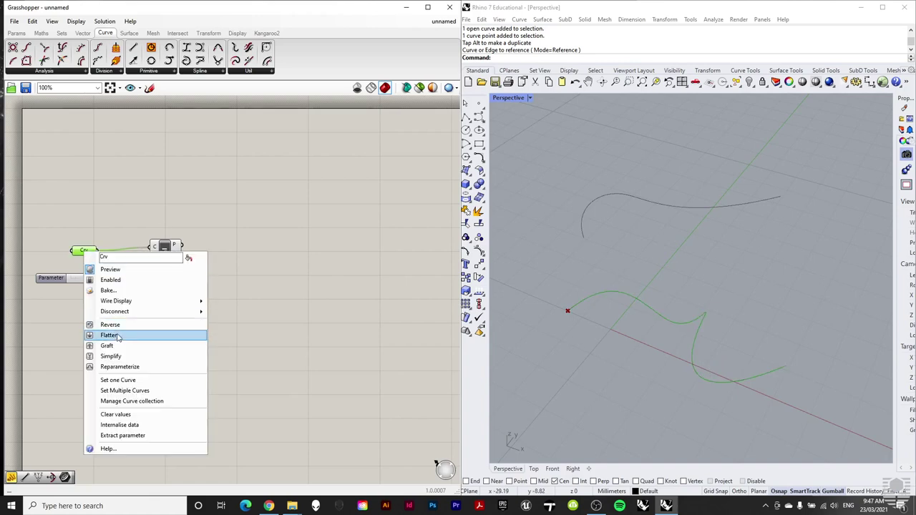
left_click(116, 367)
left_click(202, 317)
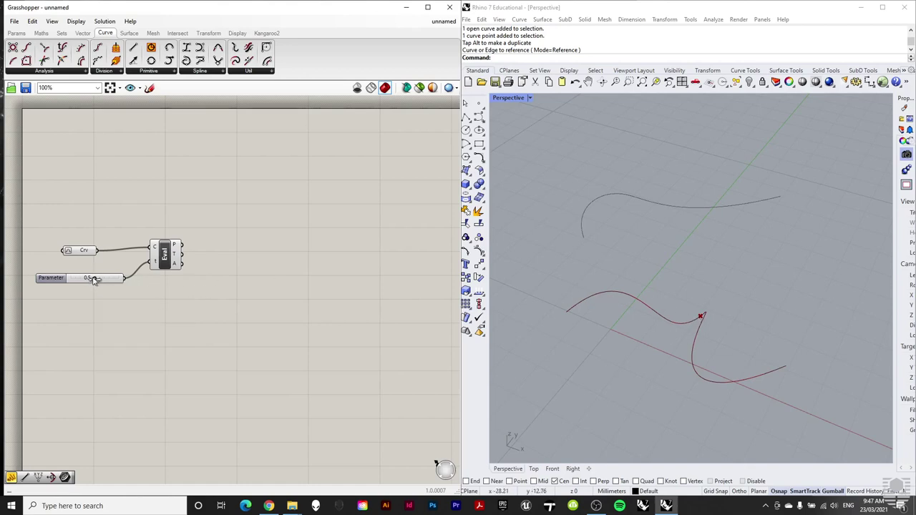
Try the evaluation parameter at 0.0 and 0.2, and return the slider to 0.5.
left_click_drag(95, 277, 70, 277)
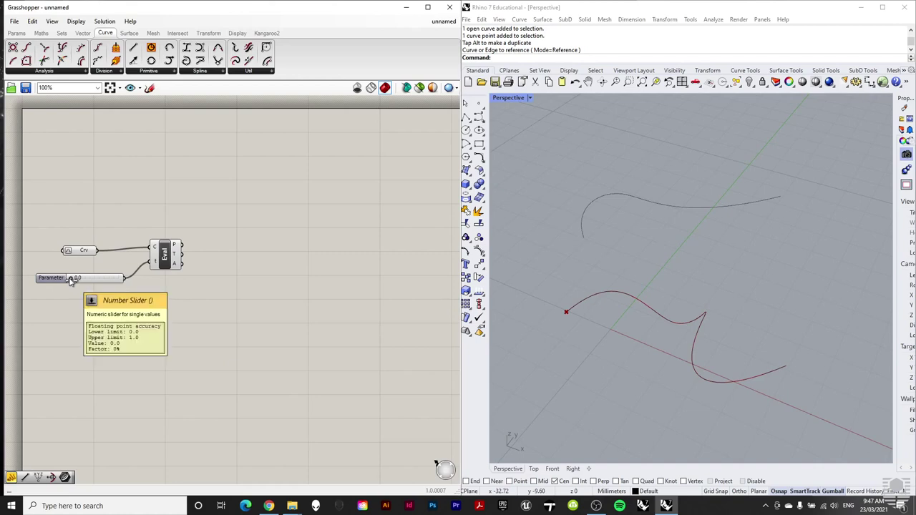
left_click_drag(70, 279, 79, 281)
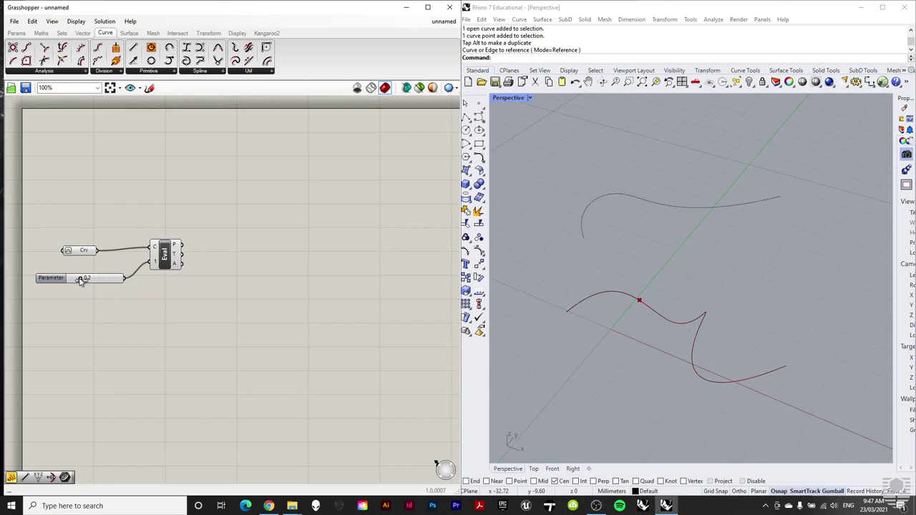
left_click_drag(80, 280, 93, 281)
Add a Curvature component below Evaluate Curve and connect the Curve parameter to its C input.
left_click(66, 71)
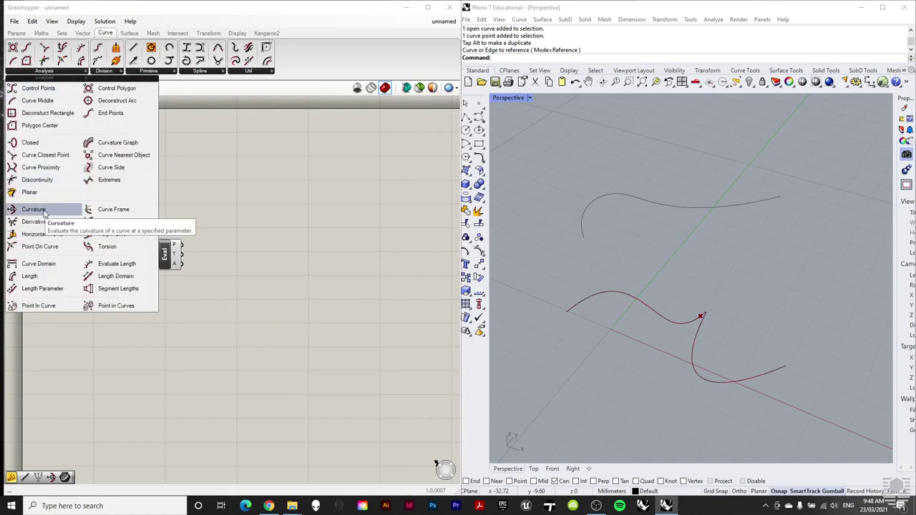
left_click_drag(43, 215, 163, 344)
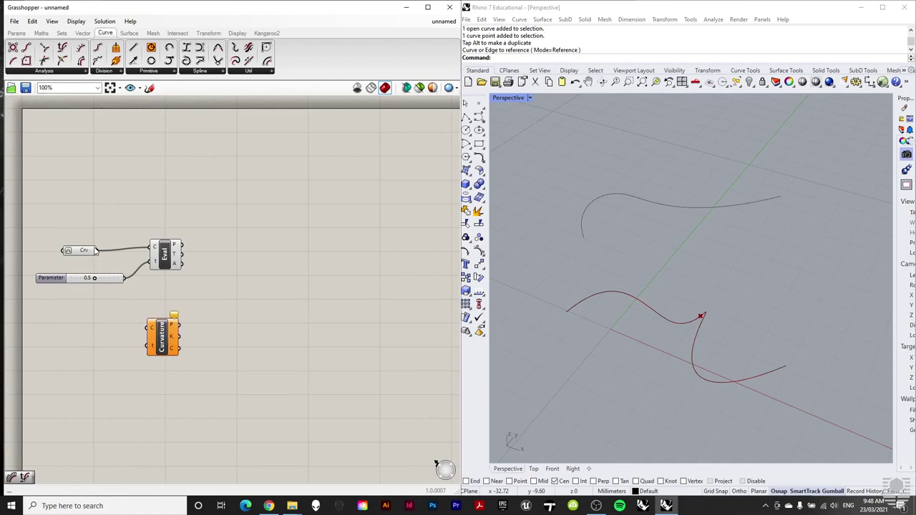
left_click_drag(97, 250, 145, 333)
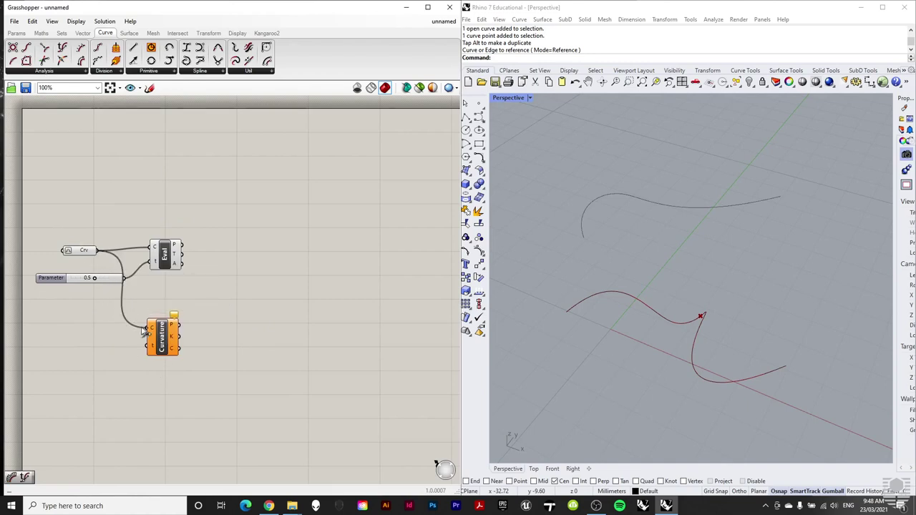
Create a second number slider at 0.5 and connect it to the Curvature component's t input.
left_click(105, 279)
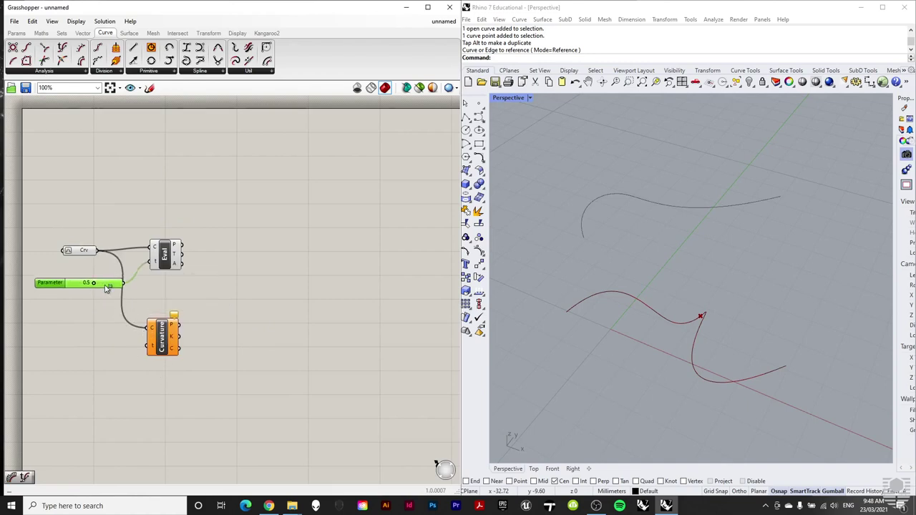
double_click(97, 350)
type("0.5")
key("Return")
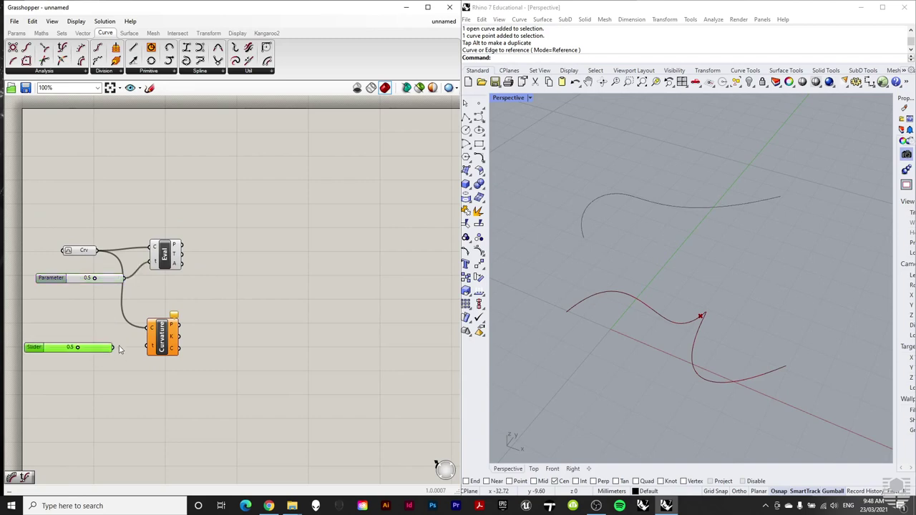
left_click_drag(113, 347, 147, 346)
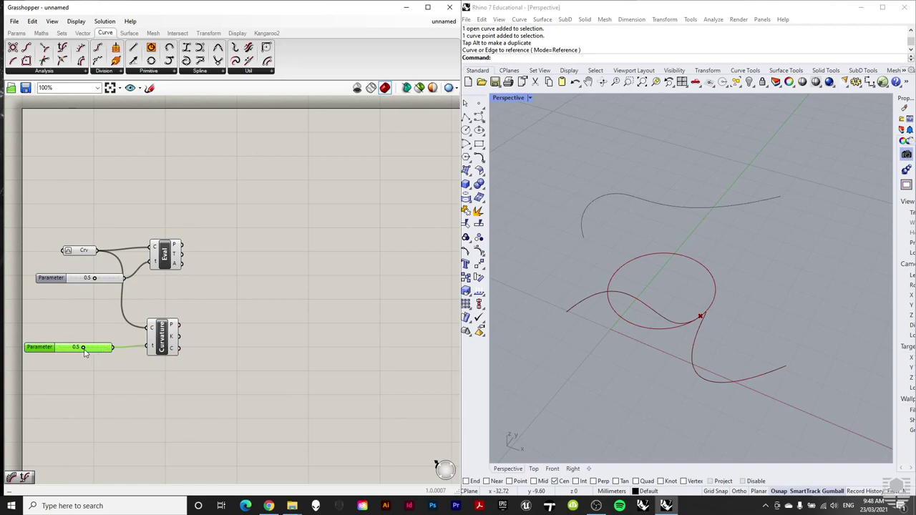
Try the Curvature slider at 1.0, give it two decimal places, and set it to 0.82.
left_click_drag(83, 348, 107, 358)
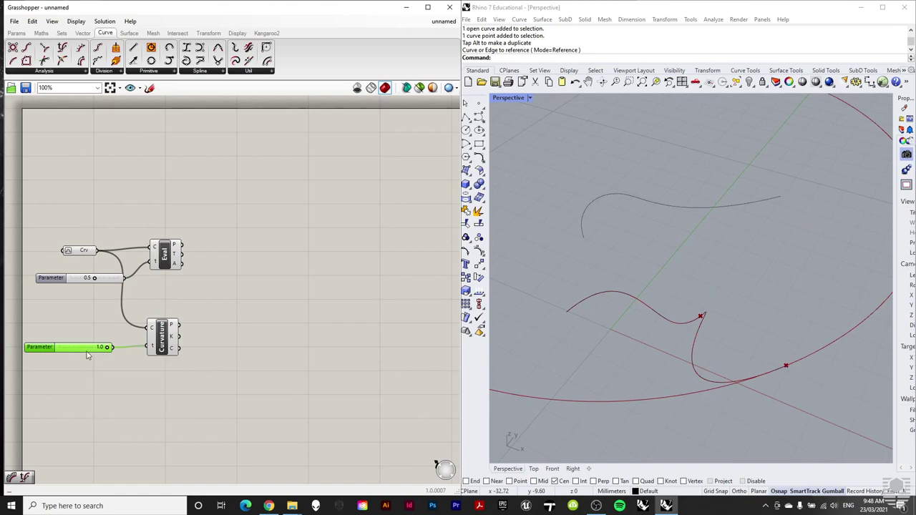
double_click(88, 350)
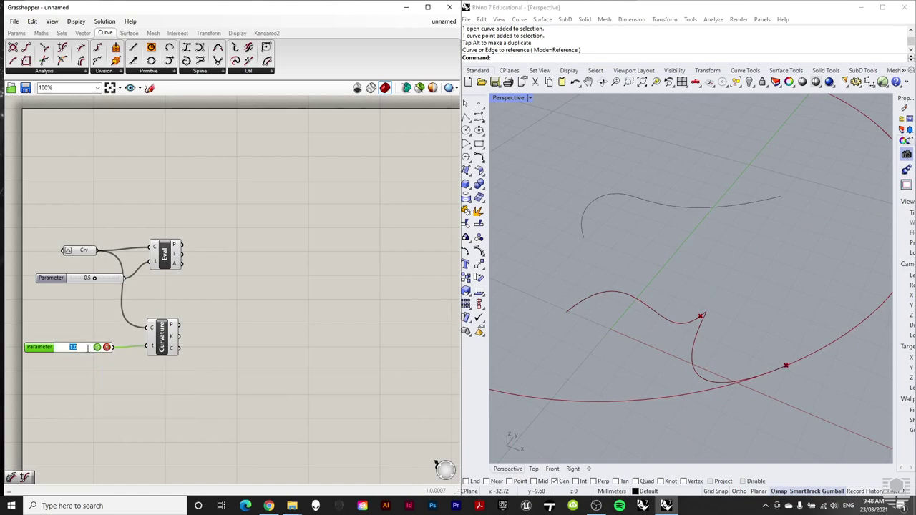
double_click(40, 349)
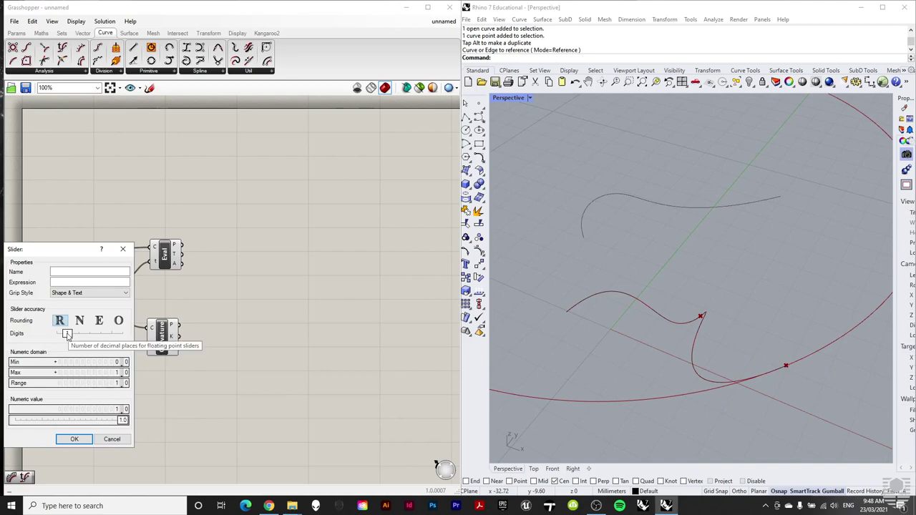
left_click_drag(67, 334, 78, 334)
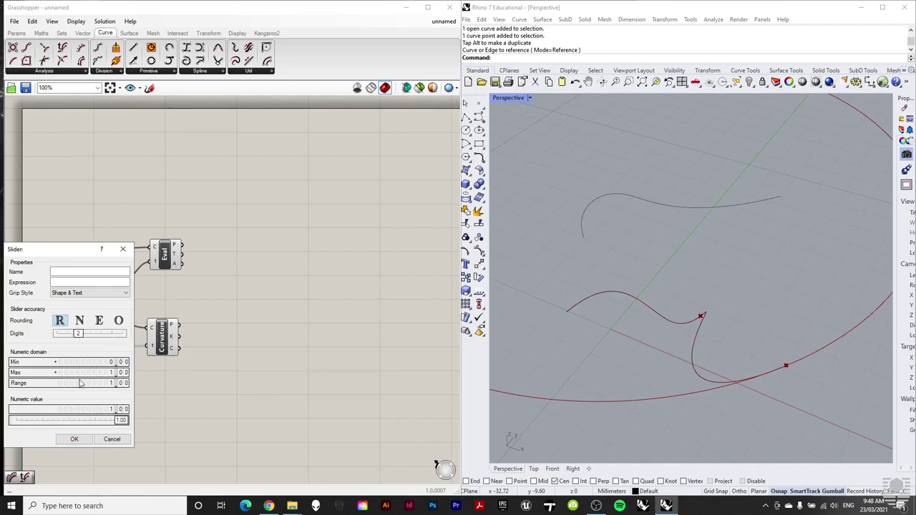
left_click(74, 440)
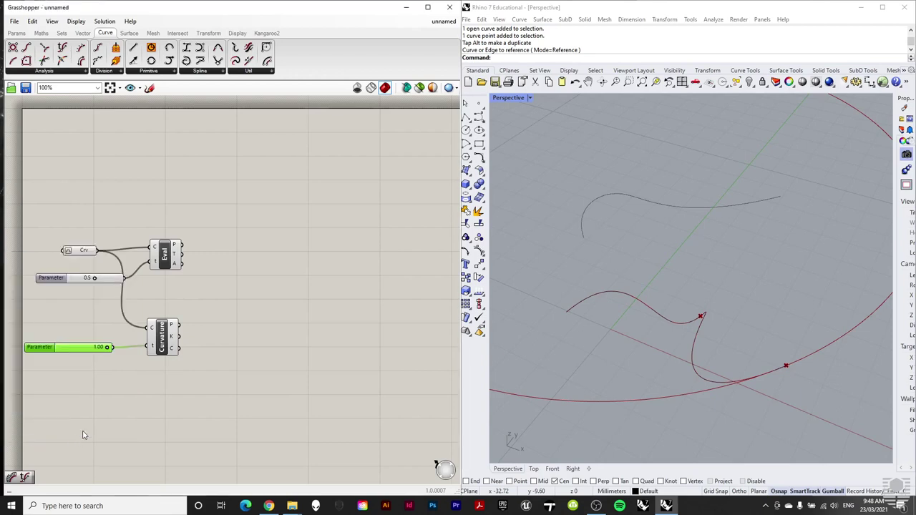
mouse_move(107, 349)
left_mouse_down()
mouse_move(64, 349)
mouse_move(106, 359)
mouse_move(97, 360)
left_mouse_up()
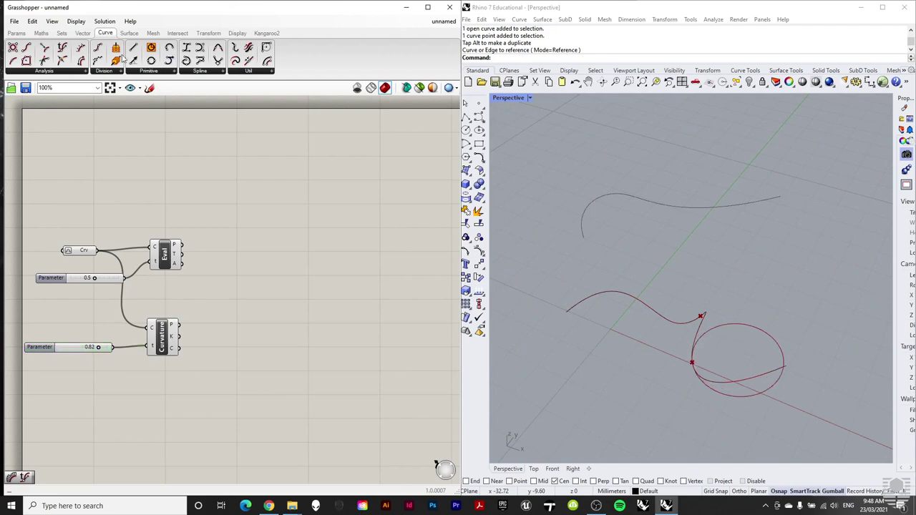
Add a Curvature Graph component below Curvature and connect the Curve parameter to its C input.
left_click(69, 71)
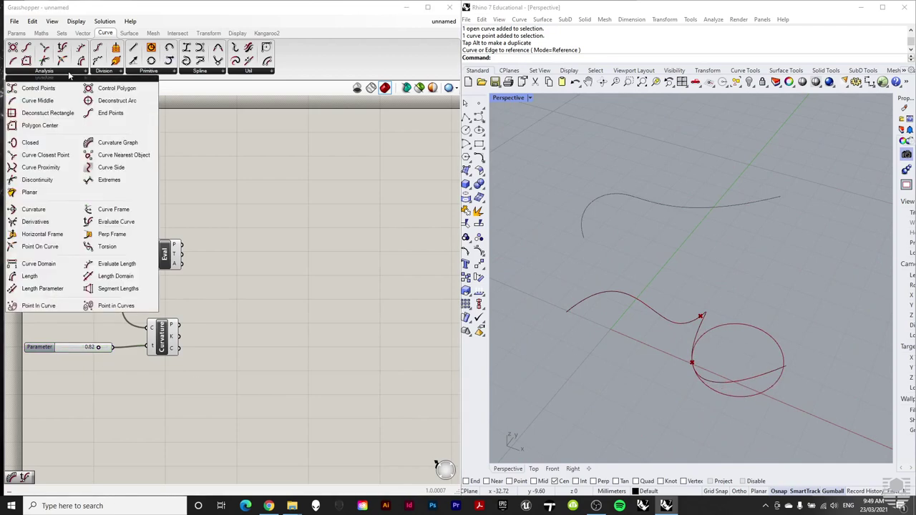
left_click(129, 144)
left_click(200, 402)
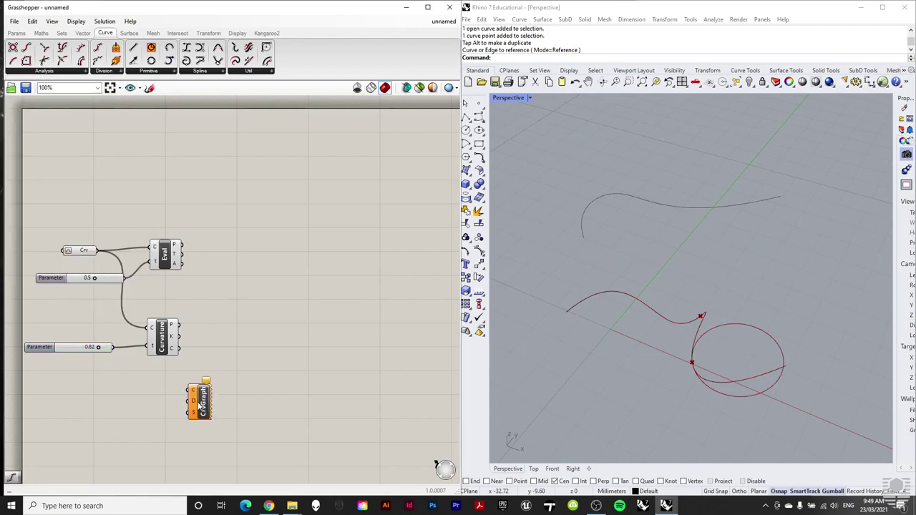
mouse_move(98, 249)
left_mouse_down()
mouse_move(163, 390)
mouse_move(189, 390)
left_mouse_up()
Turn off the Curvature component's preview and move the Curvature Graph component slightly lower on the canvas.
left_click(164, 330)
right_click(165, 331)
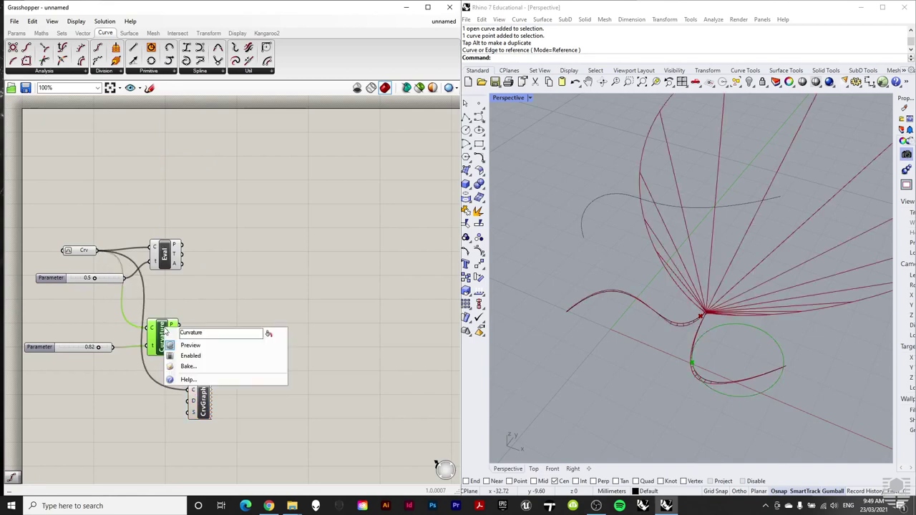
left_click(197, 348)
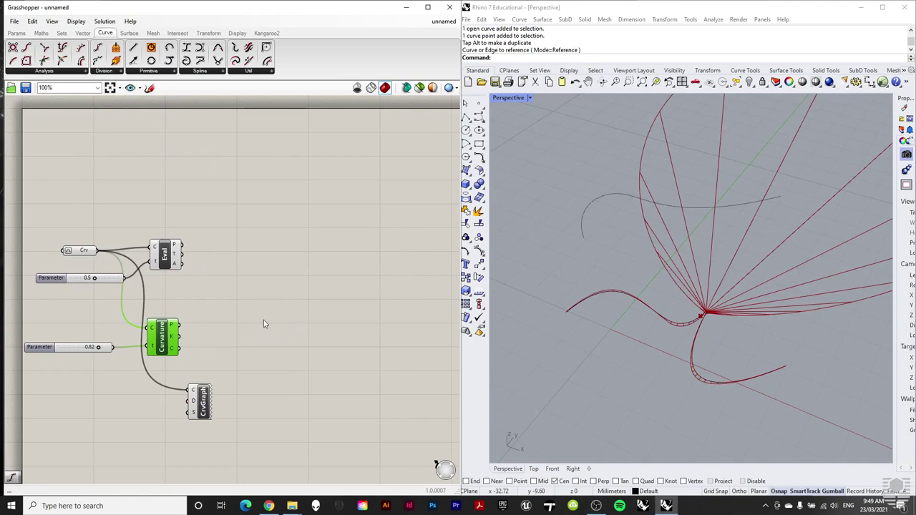
left_click_drag(198, 413, 204, 422)
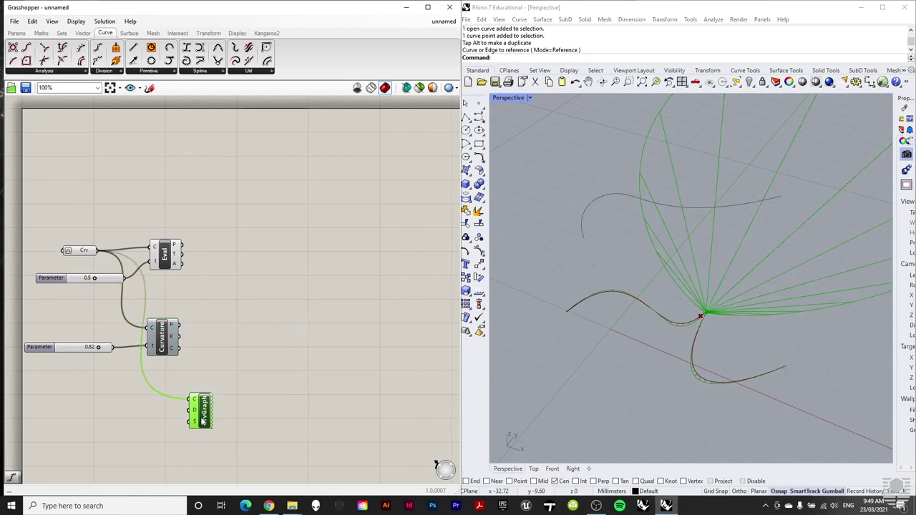
left_click(263, 361)
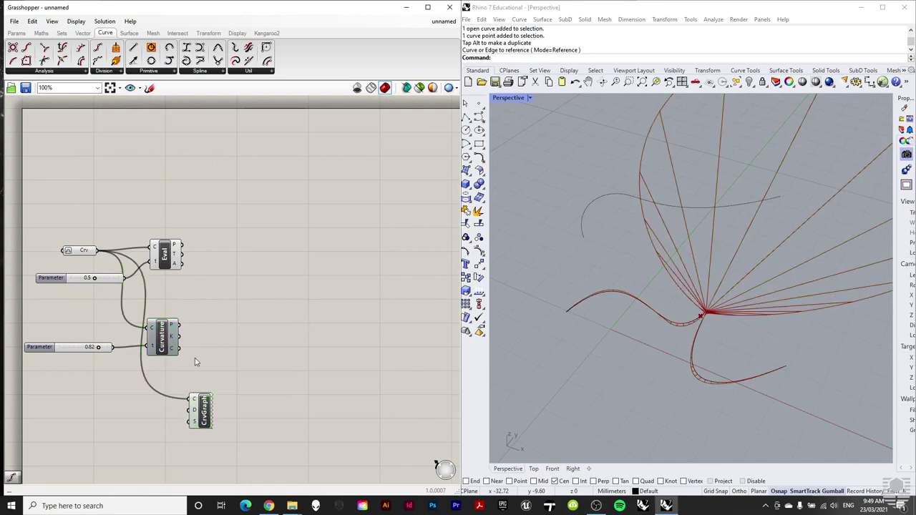
Add a second Curve parameter at the lower end of the definition and set it to reference the upper smooth curve.
left_click(19, 34)
left_click(38, 71)
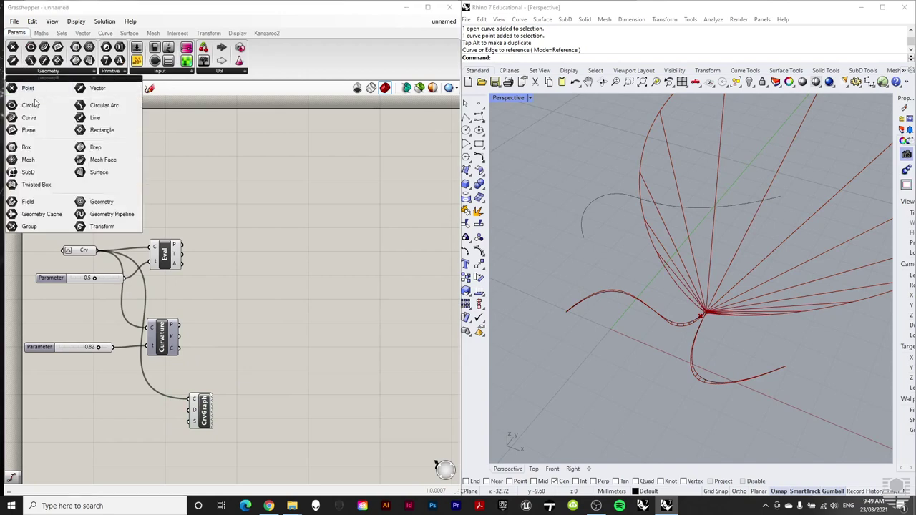
left_click_drag(34, 119, 64, 421)
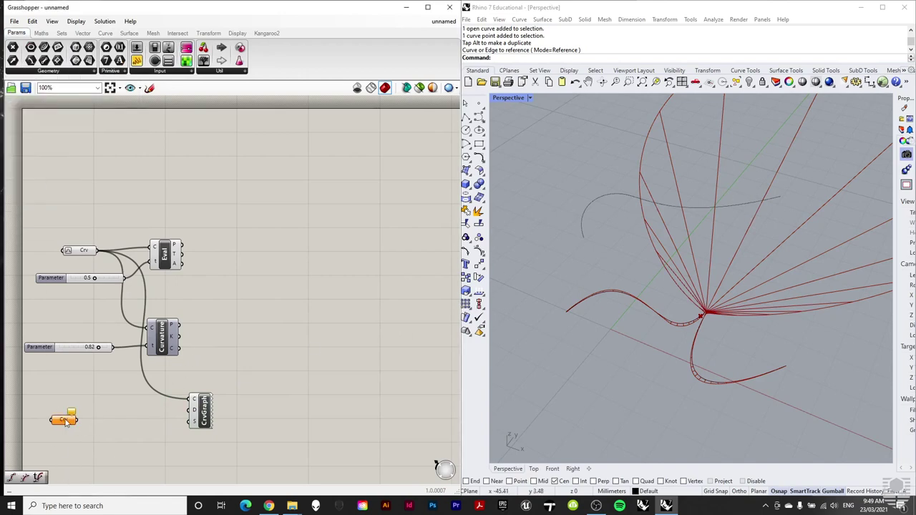
right_click(66, 421)
left_click(100, 418)
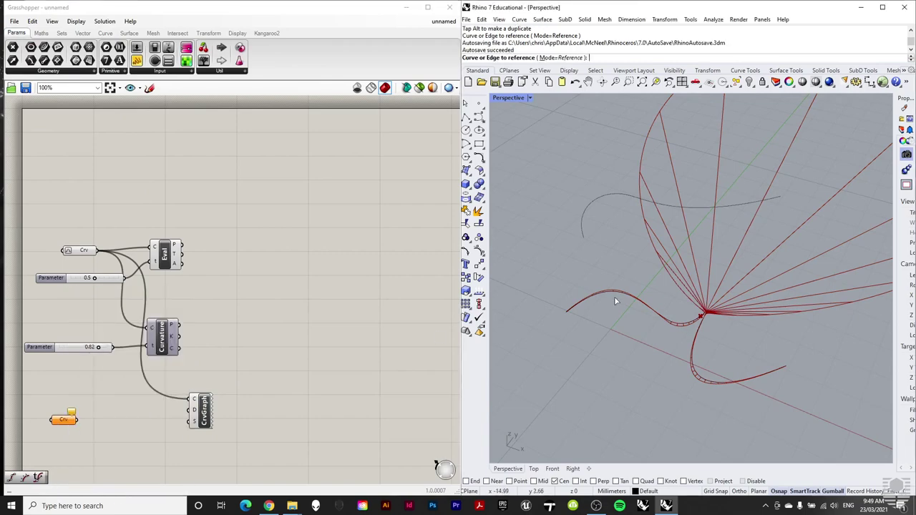
left_click(610, 194)
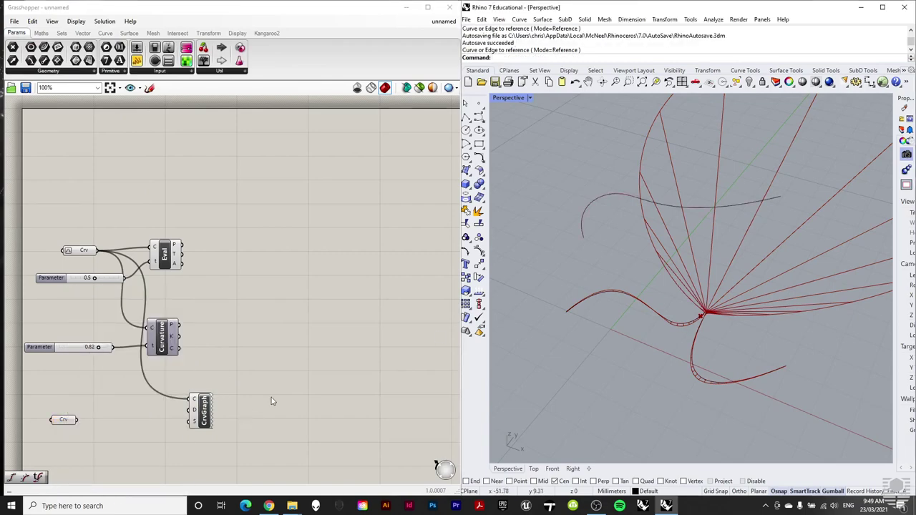
Feed the Curvature Graph's C input from the second Curve parameter instead and add a 0.82 number slider below that parameter.
left_click_drag(77, 420, 190, 398)
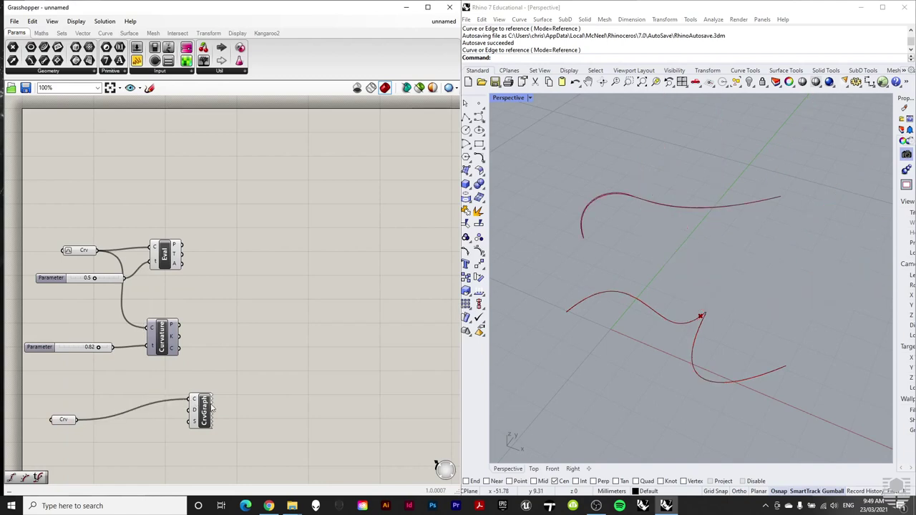
left_click(72, 347)
double_click(138, 455)
type("0.82")
key("Return")
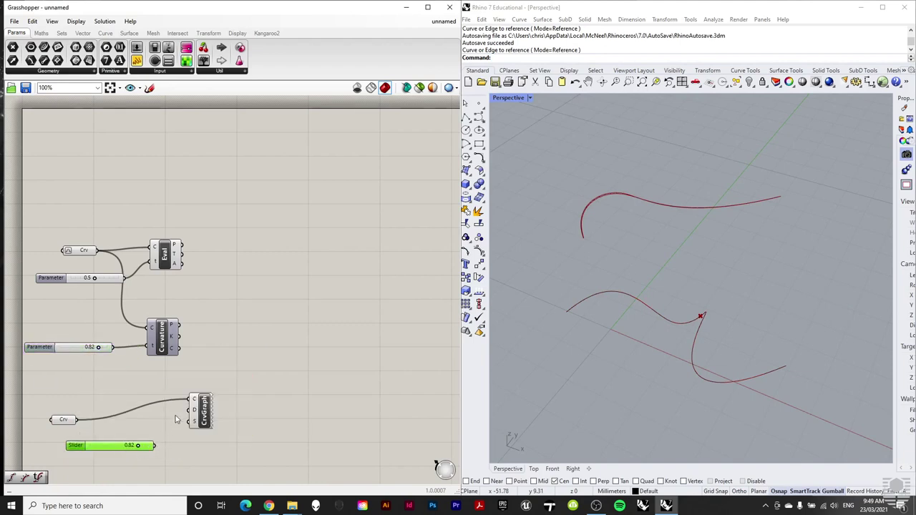
Connect the new slider to the Curvature Graph's D input and a copy of it to the S input.
left_click_drag(153, 446, 190, 411)
left_click_drag(128, 447, 192, 423)
key("ctrl+c")
key("ctrl+v")
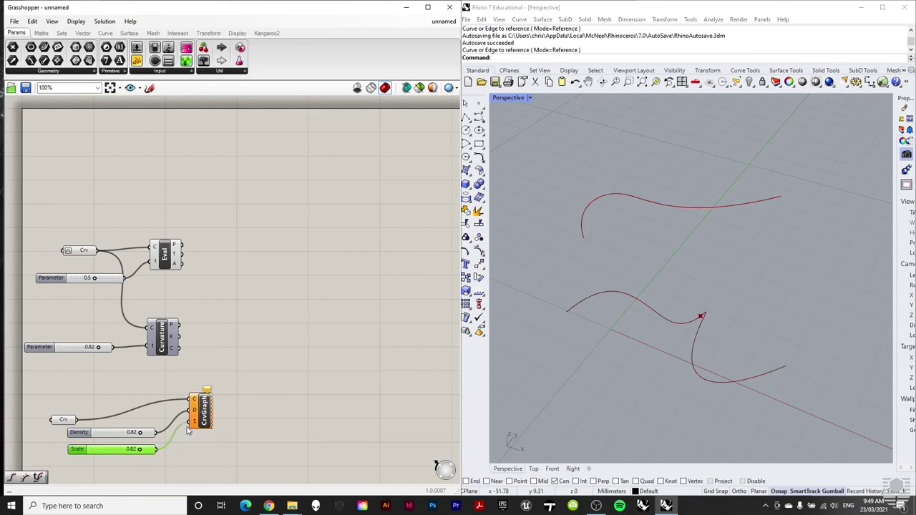
Set the Scale slider's maximum to 120 and raise its value to about 113.
double_click(80, 451)
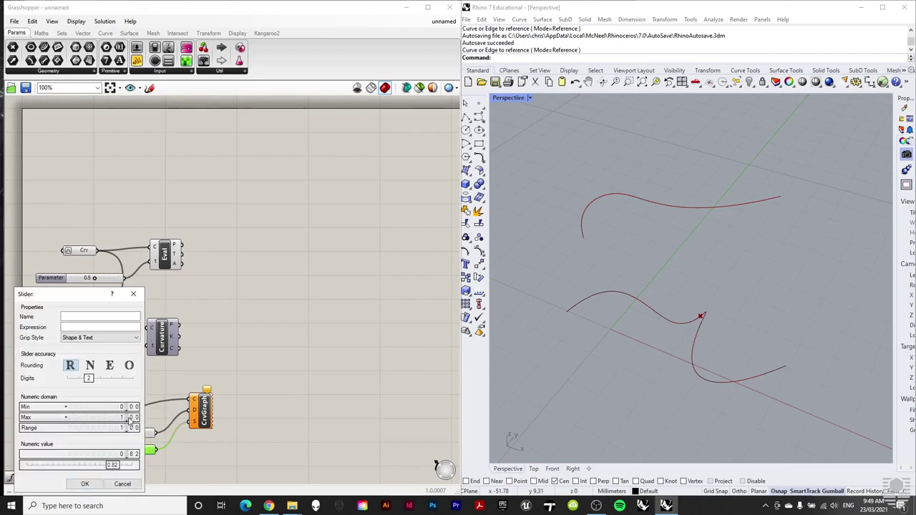
double_click(102, 417)
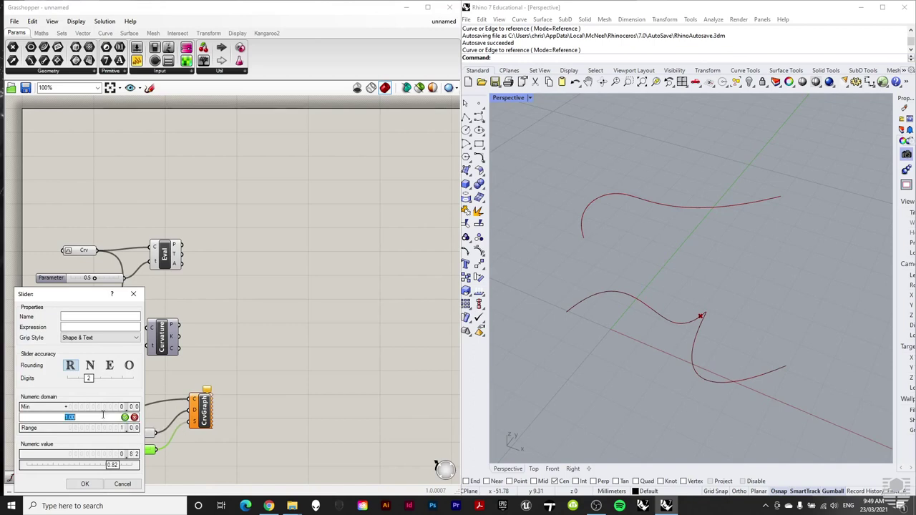
type("120")
left_click(91, 484)
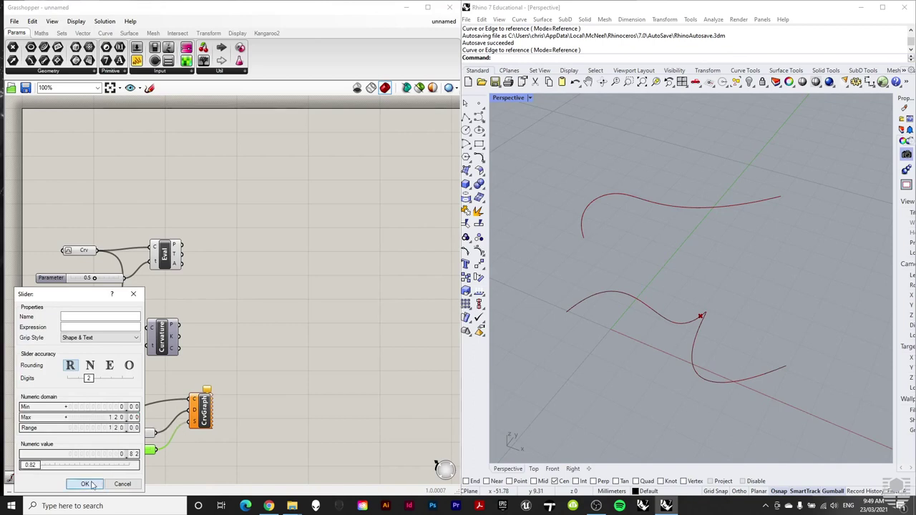
left_click_drag(92, 450, 147, 450)
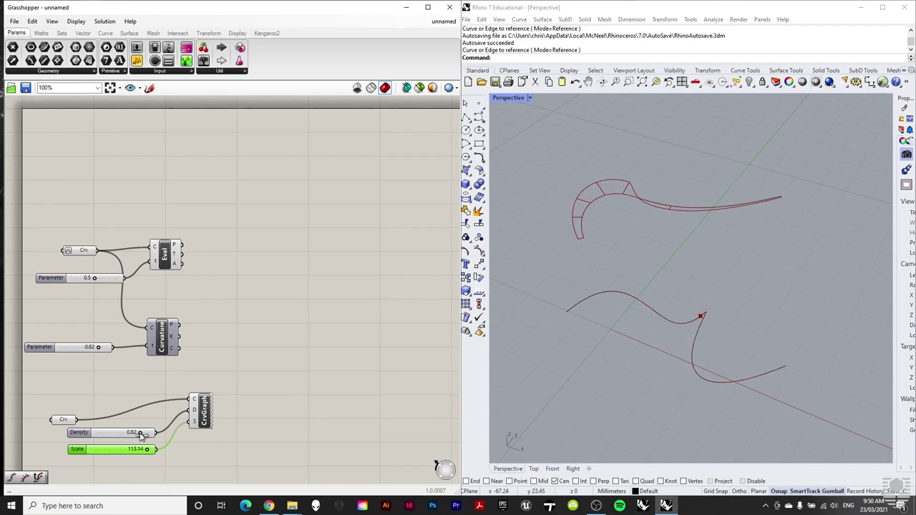
Set the Density slider's maximum to 10, raise its value to 10.00, and increase Scale to about 117.
left_click_drag(140, 433, 150, 433)
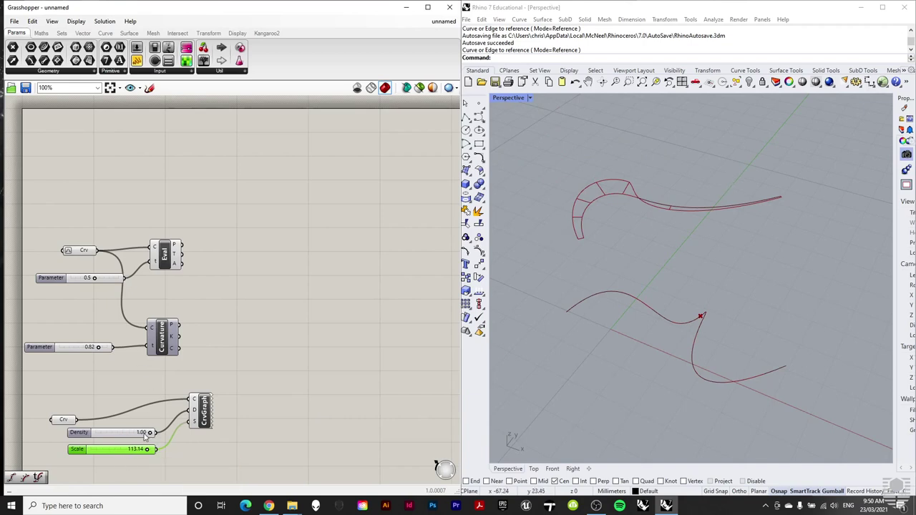
double_click(79, 433)
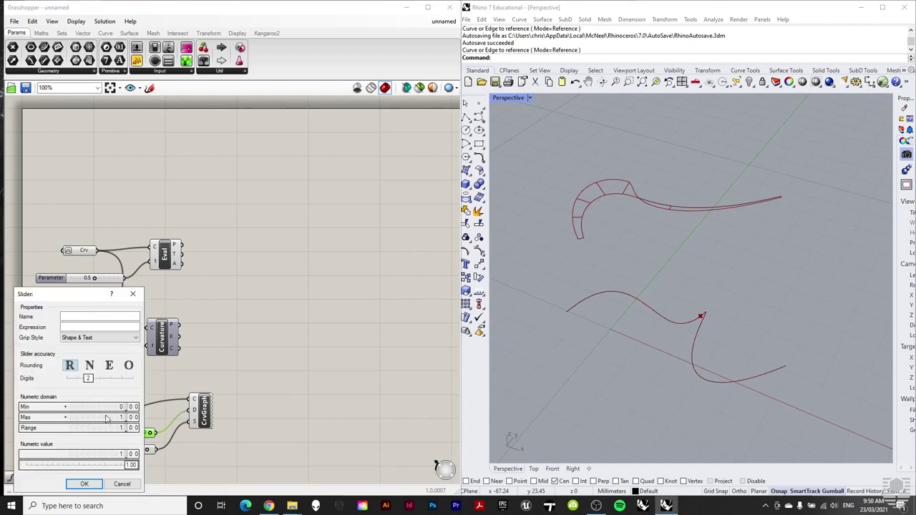
double_click(112, 416)
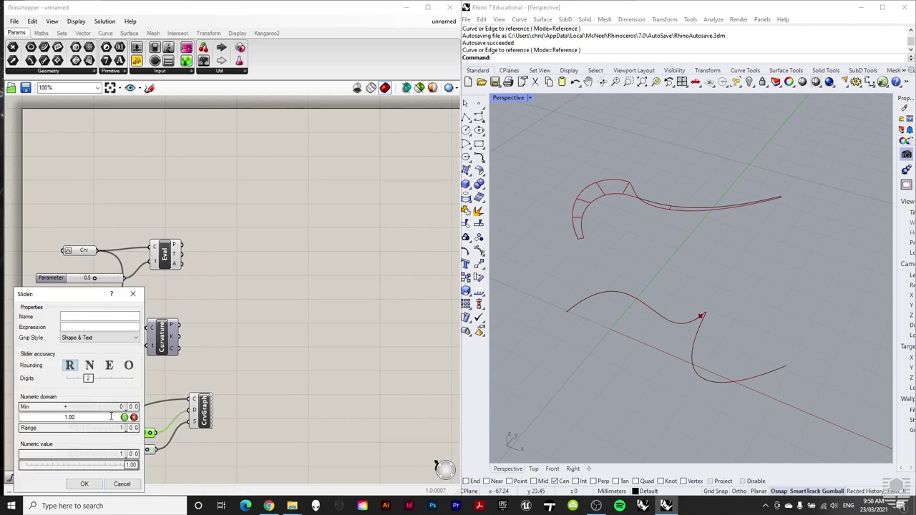
type("10")
left_click(83, 484)
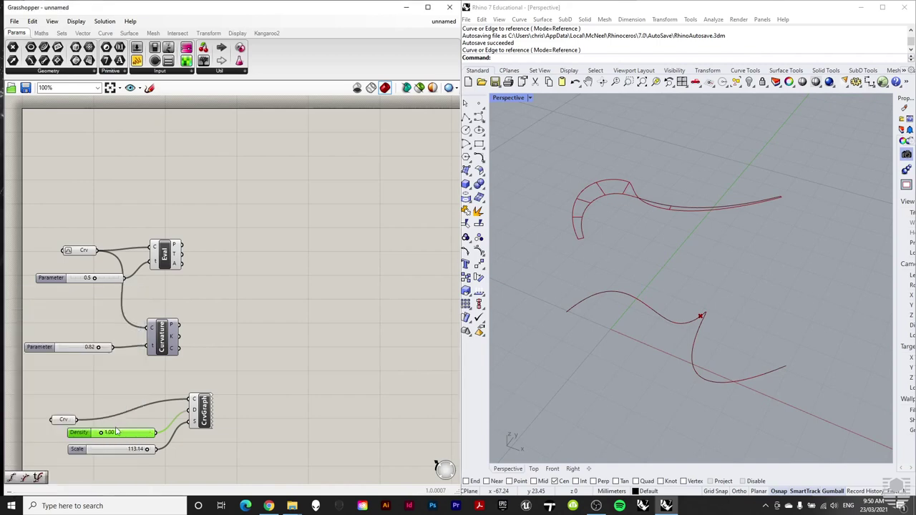
mouse_move(103, 434)
left_mouse_down()
mouse_move(150, 434)
mouse_move(149, 449)
left_mouse_up()
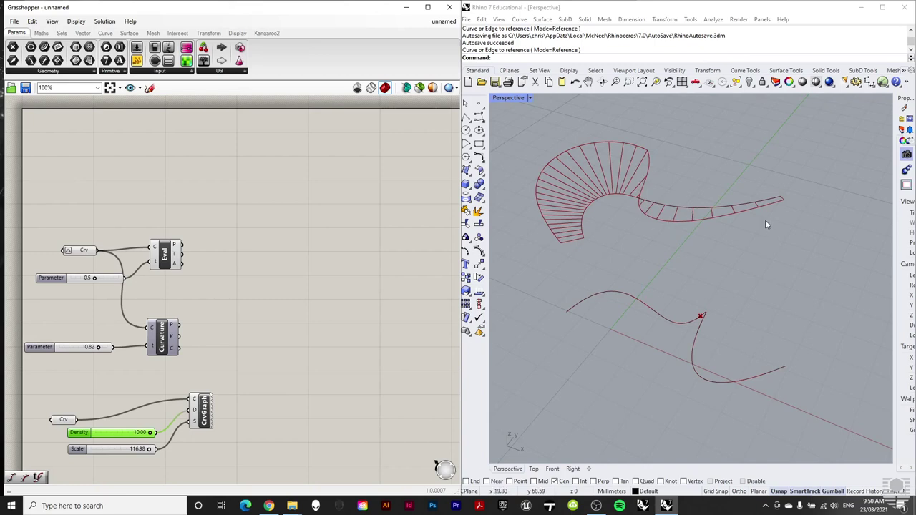
Move the Curvature Graph component with its curve and two sliders slightly up, closer to the Curvature component.
scroll(386, 182, "down", 2)
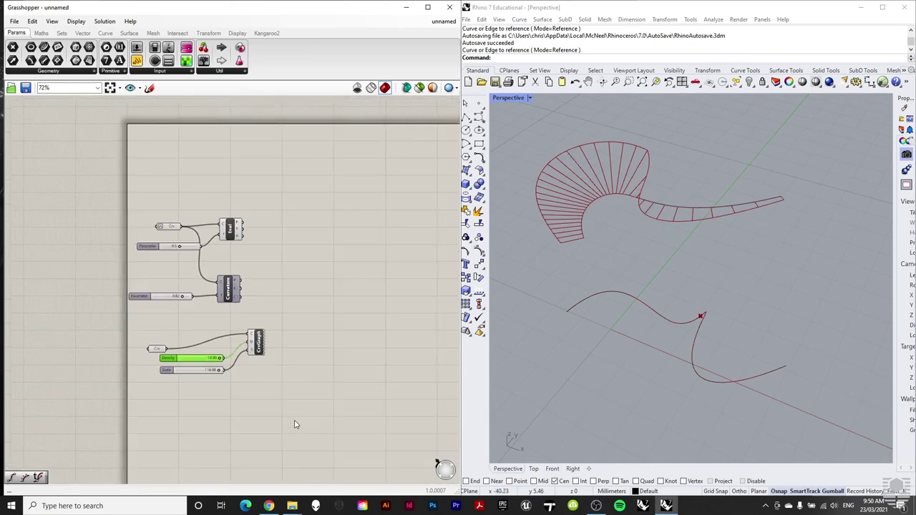
left_click(283, 265)
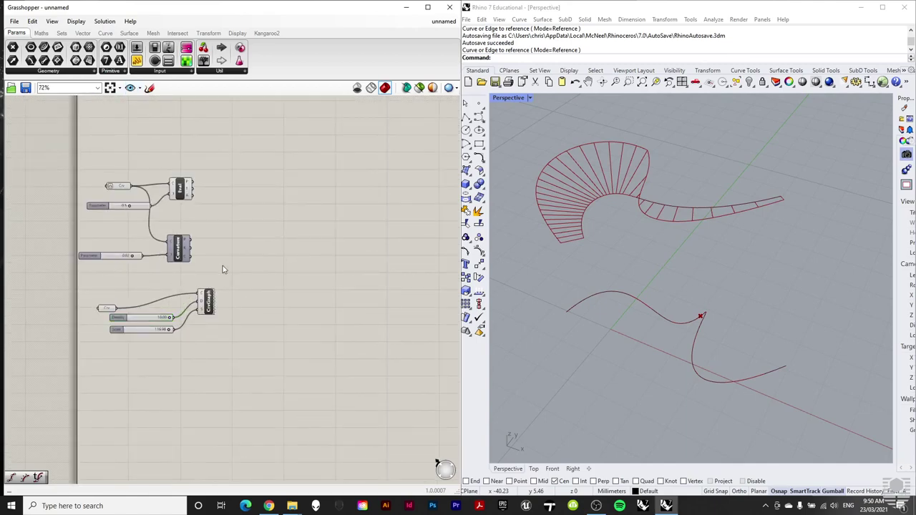
left_click_drag(215, 360, 100, 291)
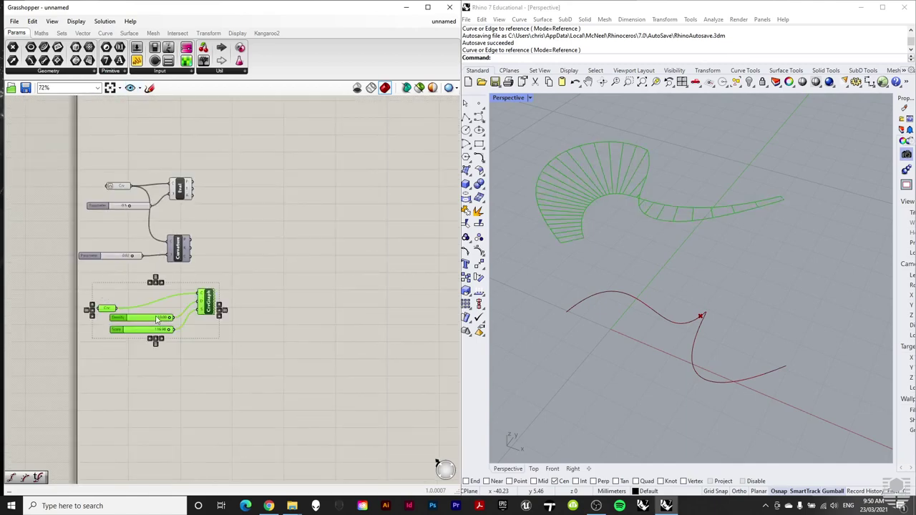
left_click_drag(207, 300, 203, 292)
left_click(255, 301)
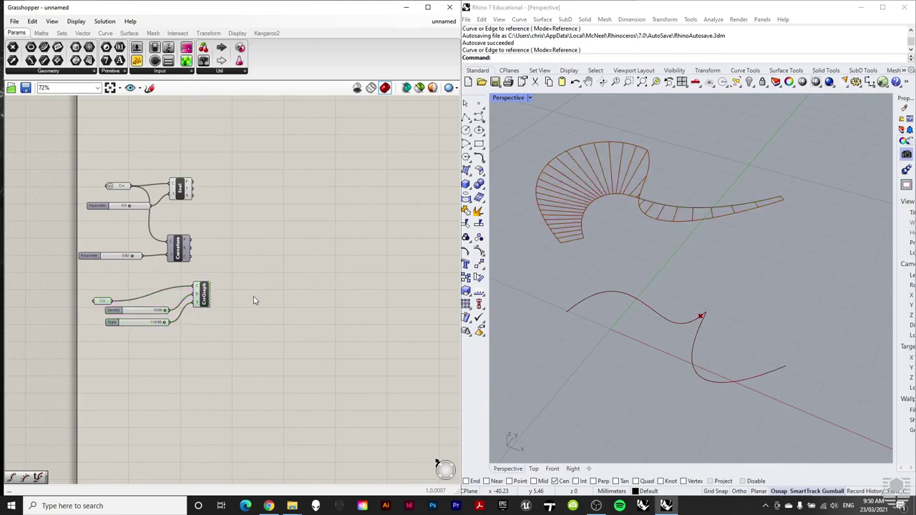
Turn off the preview of the Curvature Graph and Evaluate Curve components.
right_click(202, 294)
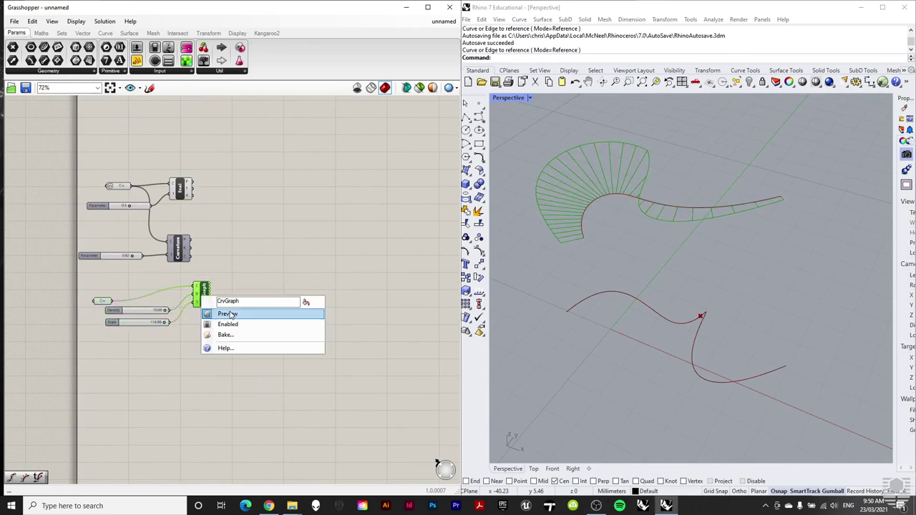
left_click(226, 312)
right_click(184, 188)
left_click(208, 206)
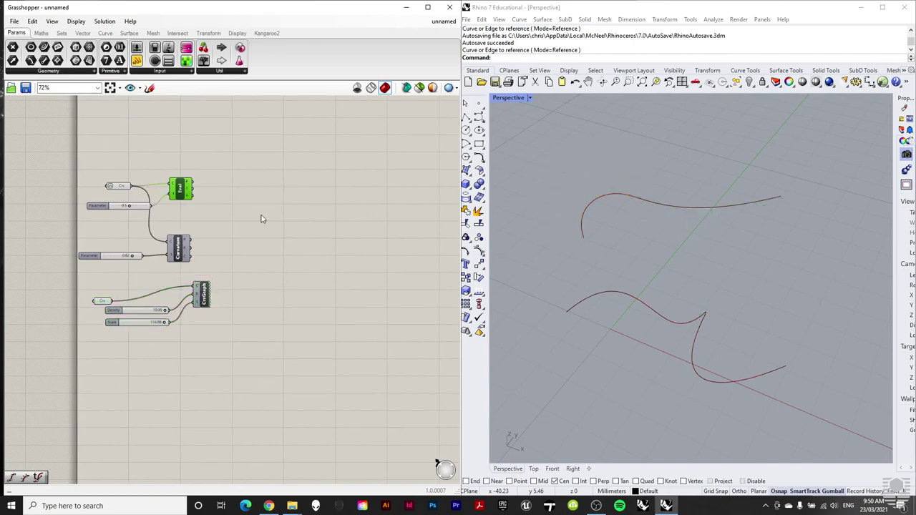
left_click(261, 217)
Add a Divide Curve component beyond the existing components and connect the first Curve parameter to its C input.
left_click(104, 33)
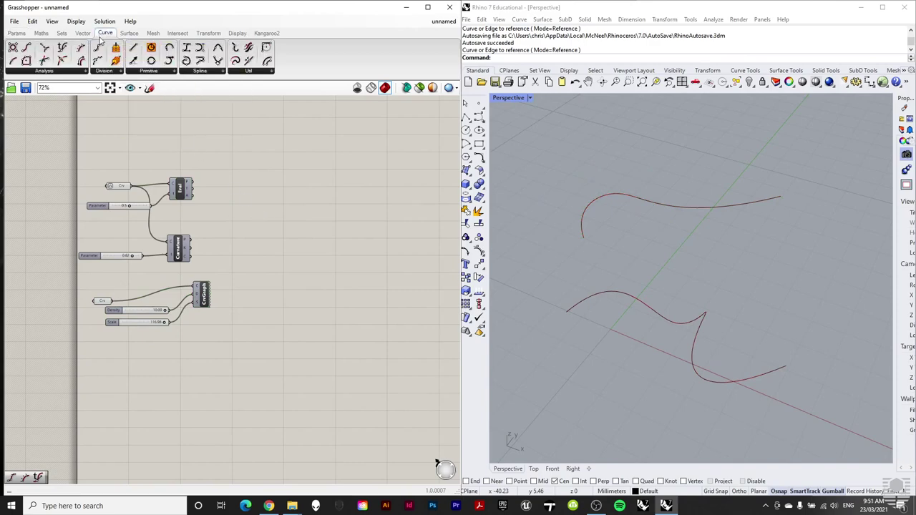
left_click(109, 71)
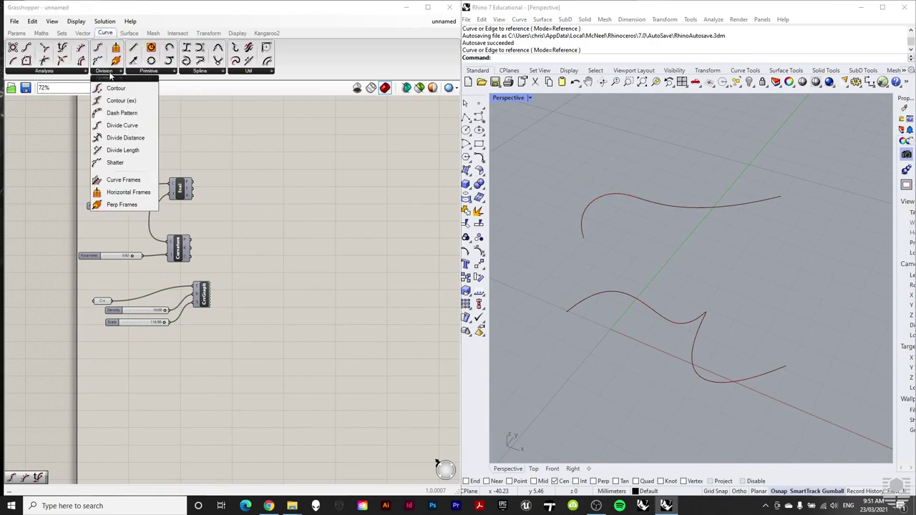
left_click(122, 125)
left_click(311, 252)
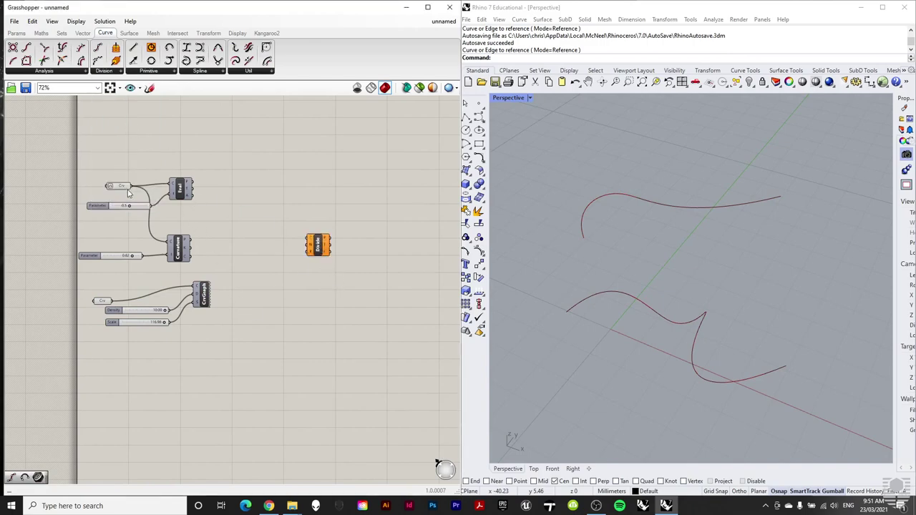
left_click_drag(132, 187, 306, 244)
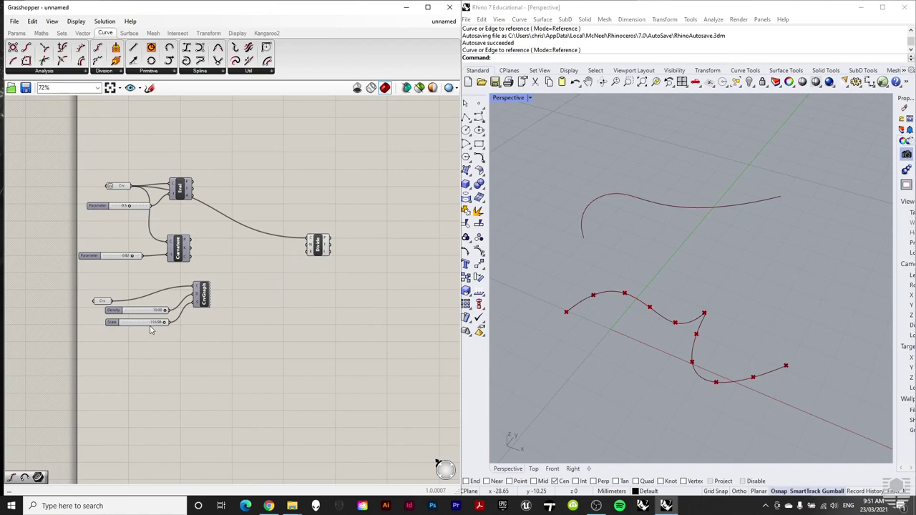
Add a number slider ranging 0 to 20, connect it to Divide Curve's N input, and set it to 9.
double_click(245, 262)
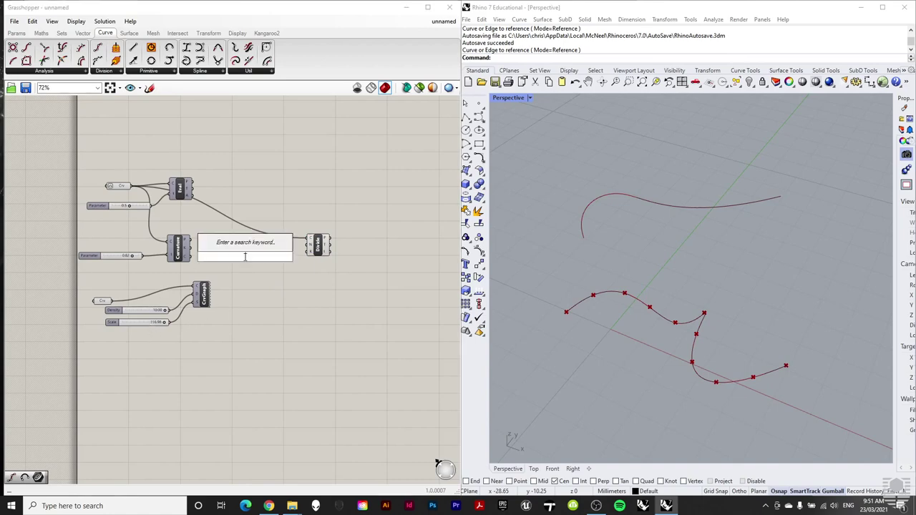
type("n")
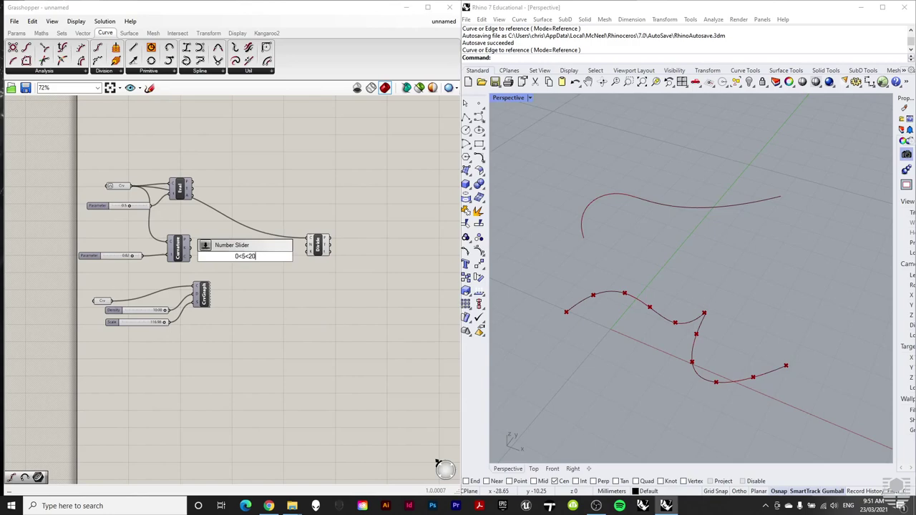
type("<5<20")
key("Return")
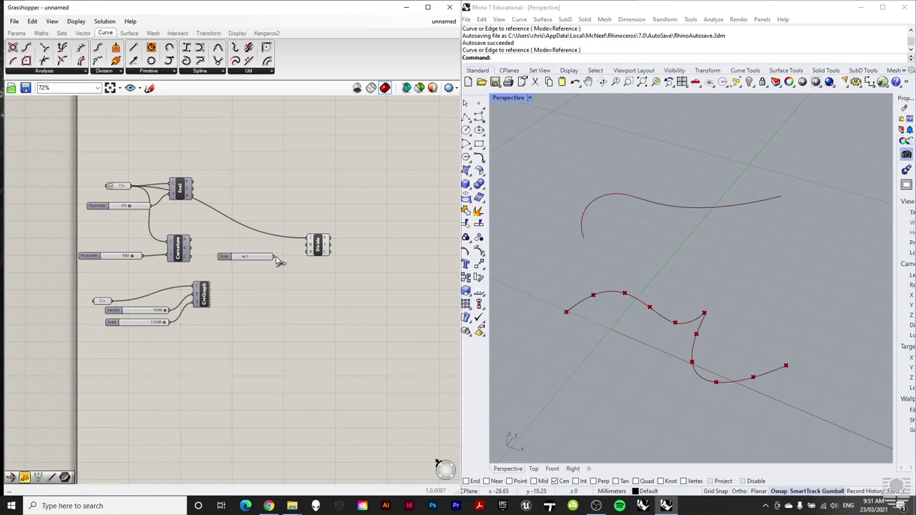
mouse_move(276, 259)
left_mouse_down()
mouse_move(313, 245)
mouse_move(260, 248)
mouse_move(285, 261)
left_mouse_up()
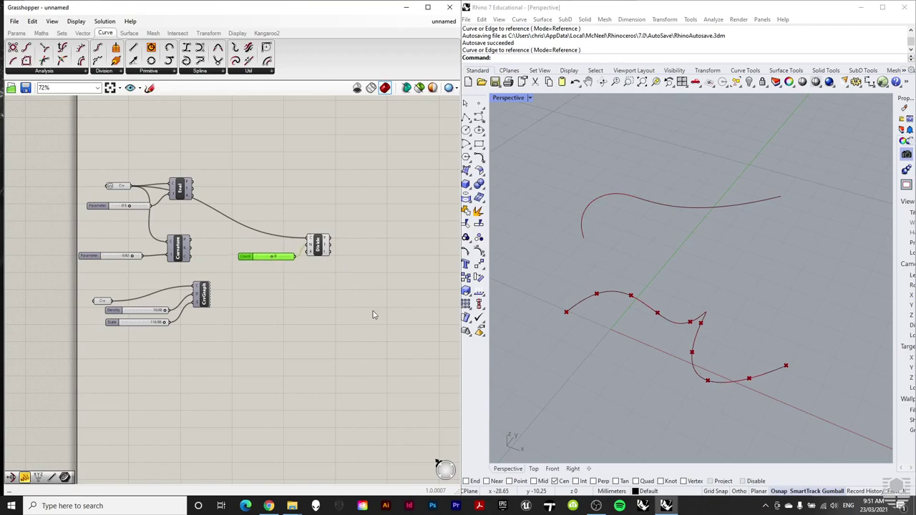
Duplicate the Divide Curve component and its Count slider below, and connect the second Curve parameter to the copy's C input.
left_click_drag(372, 315, 256, 224)
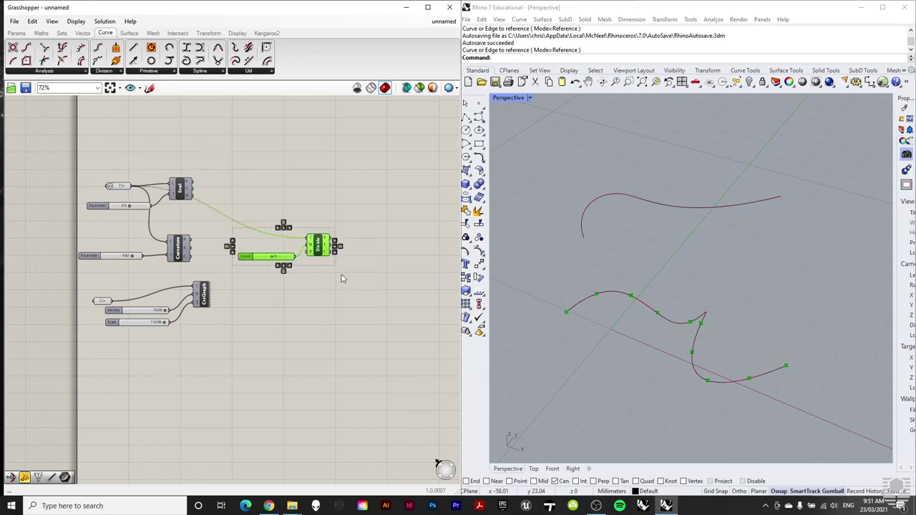
left_click_drag(318, 248, 329, 318)
left_click_drag(113, 300, 320, 306)
left_click(347, 353)
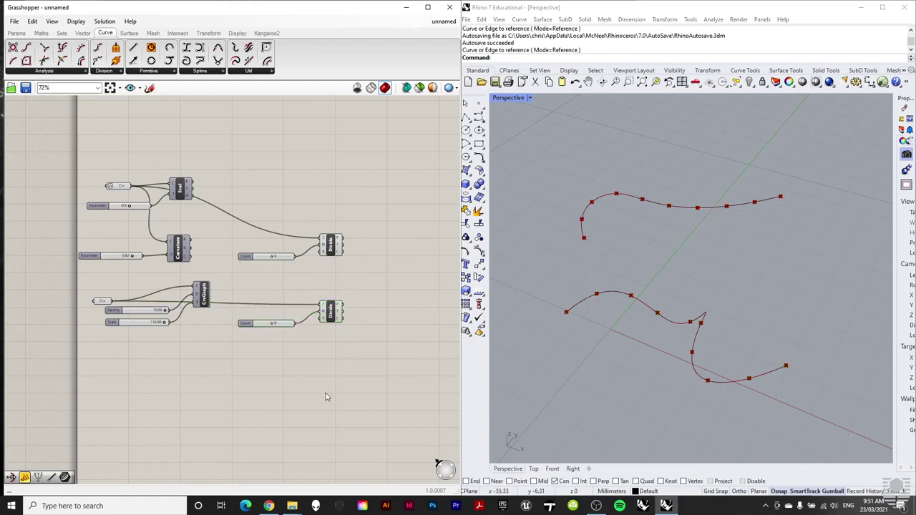
Delete the duplicated Count slider and connect the original Count slider to the lower Divide Curve's N input.
left_click(275, 325)
key("Delete")
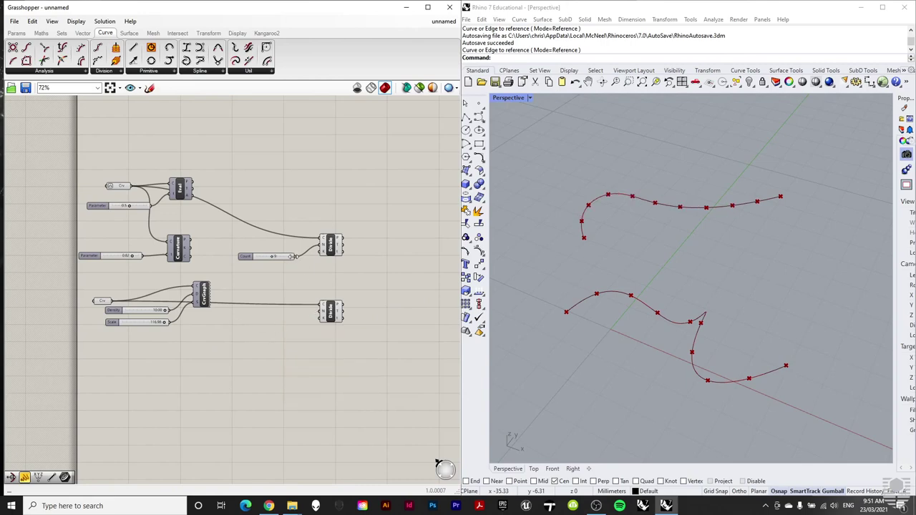
left_click_drag(299, 260, 322, 310)
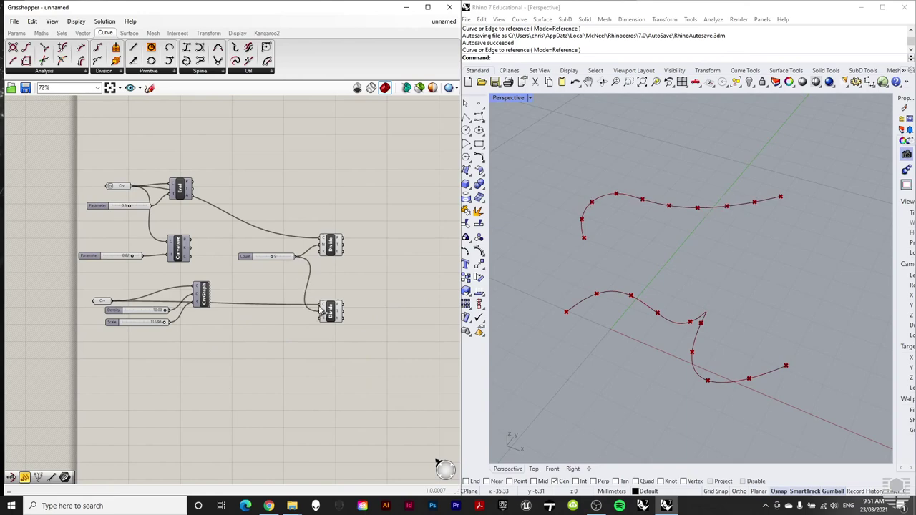
left_click(263, 259)
right_click_drag(301, 241, 234, 249)
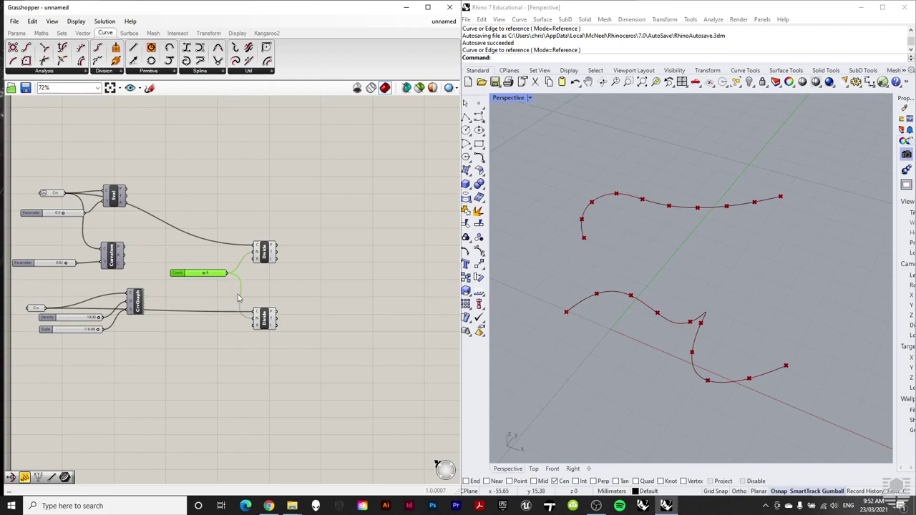
Add an Arc SED component beyond the two Divide Curve components and connect the upper one's P output to its S input.
left_click(326, 278)
left_click(149, 72)
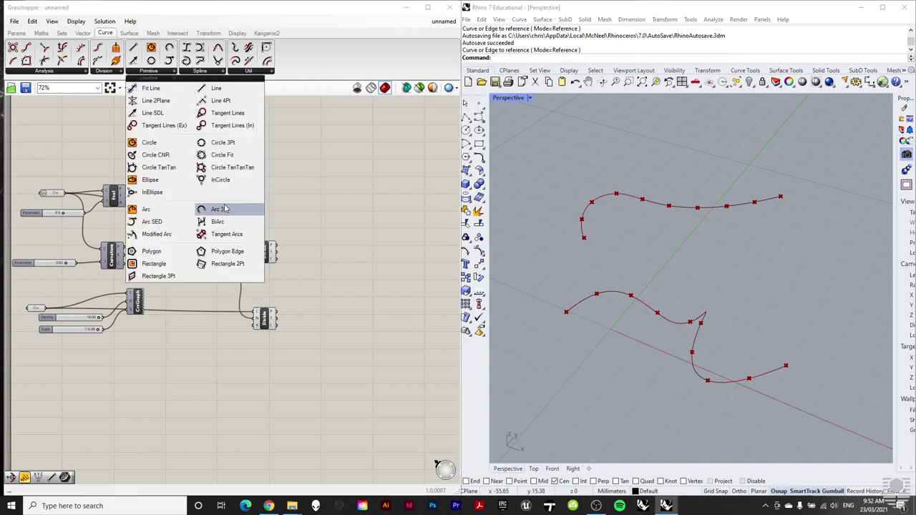
left_click(182, 226)
left_click(327, 287)
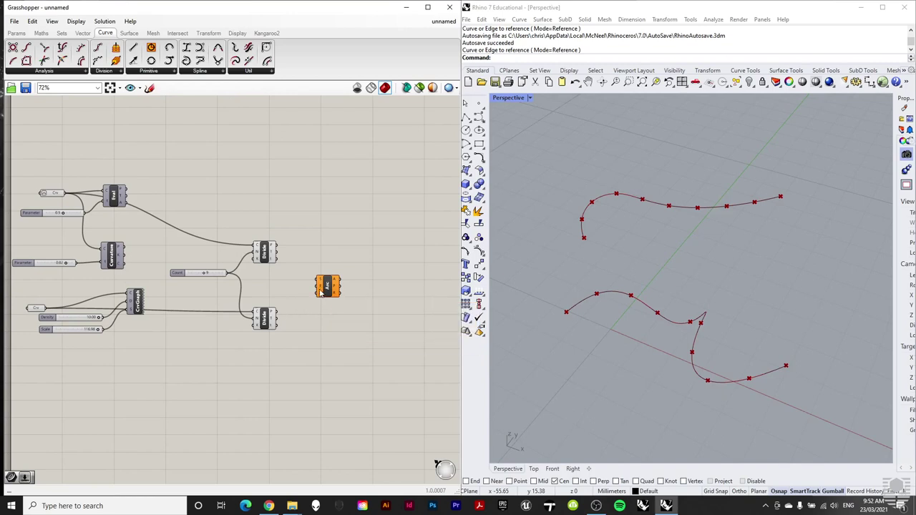
scroll(320, 289, "up", 4)
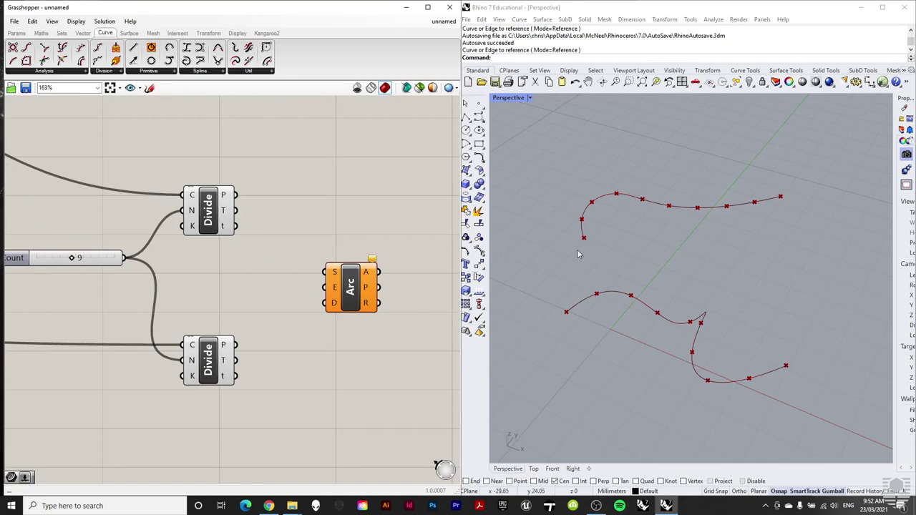
left_click_drag(233, 195, 317, 275)
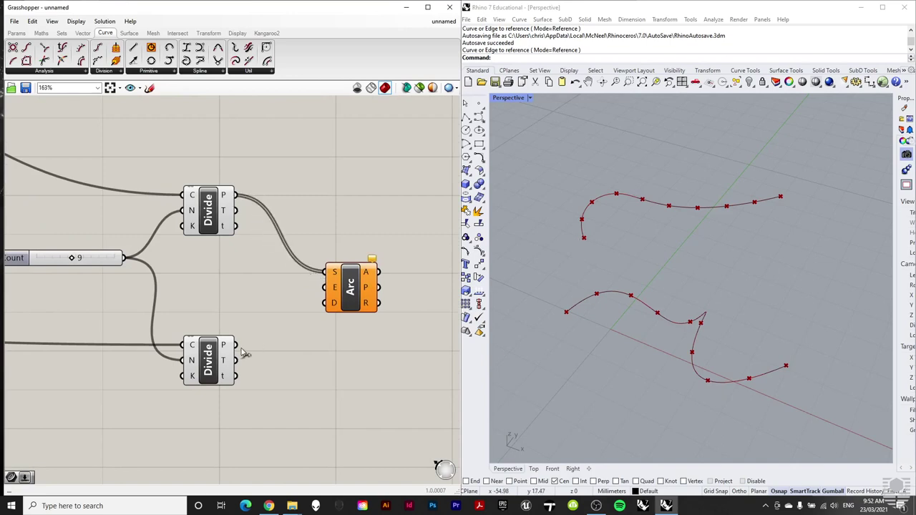
Connect the lower Divide Curve's P output to Arc SED's E input and set its D input to an upward vector from the origin, about 115 mm long.
left_click_drag(236, 345, 325, 295)
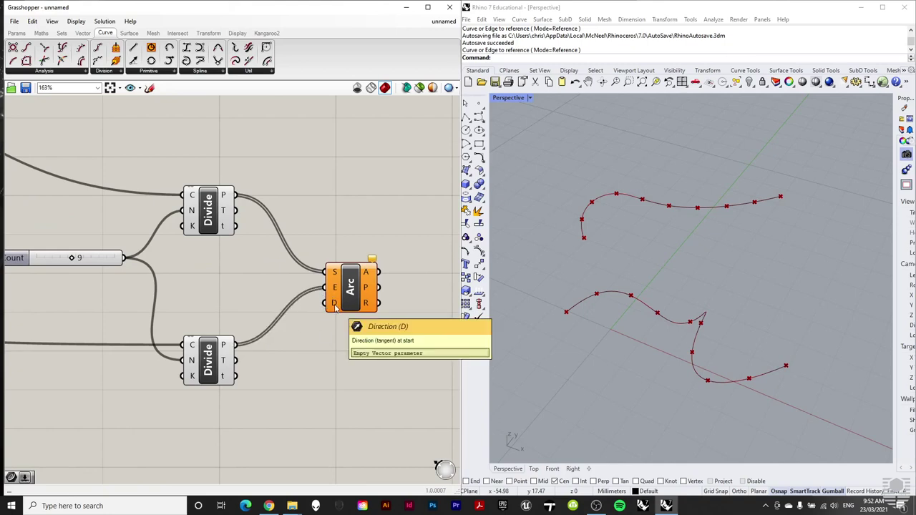
right_click(333, 305)
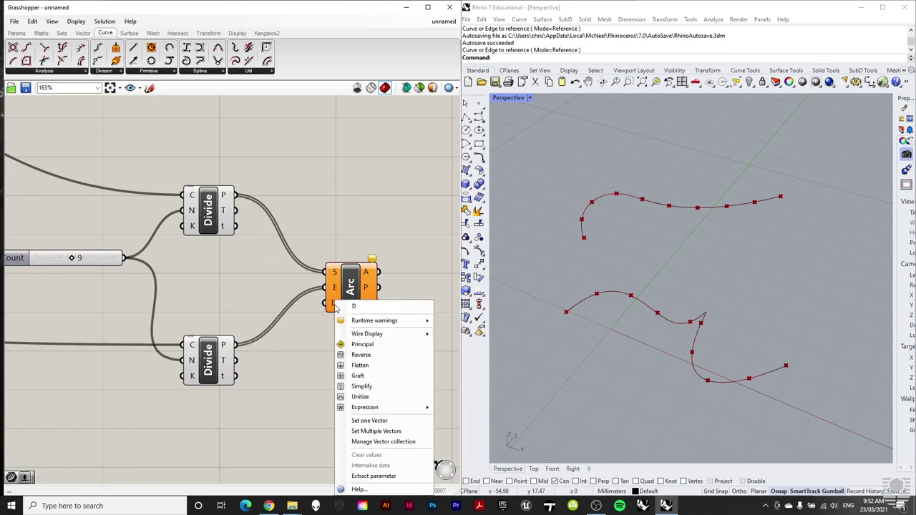
left_click(369, 421)
left_click(608, 327)
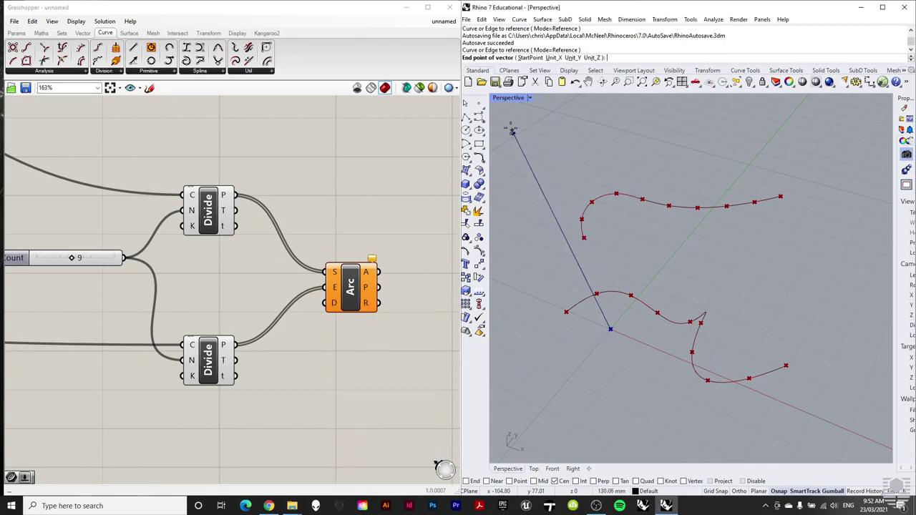
double_click(508, 98)
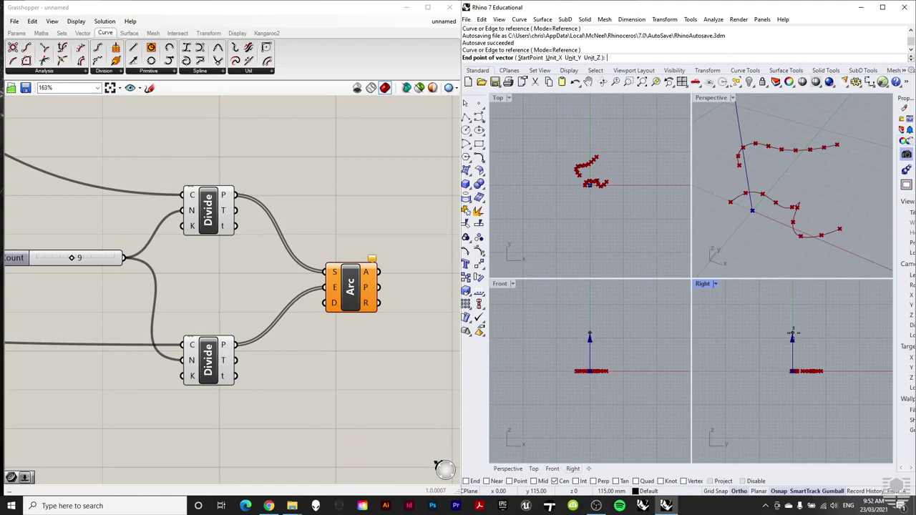
left_click(792, 333)
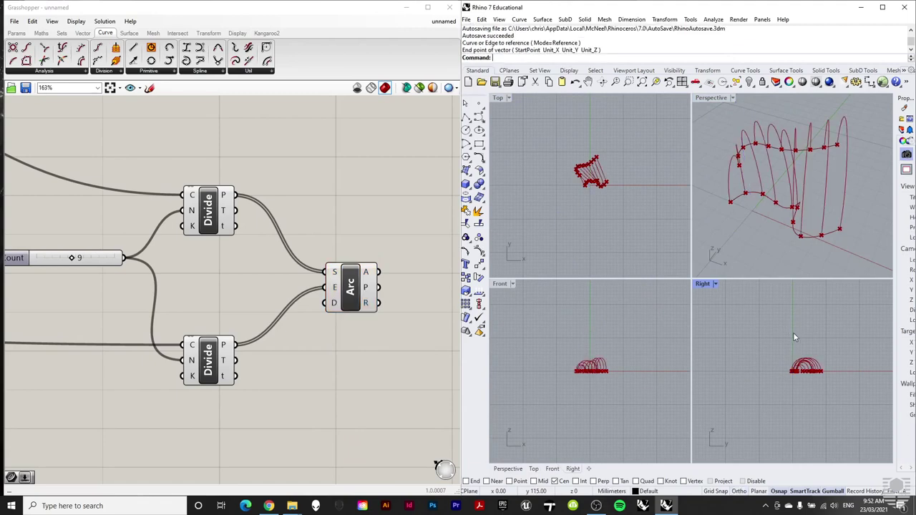
Set the Count slider feeding both Divide Curve components to 13 with the arcs shown in a maximized Perspective view.
double_click(710, 97)
right_click_drag(601, 275, 630, 263)
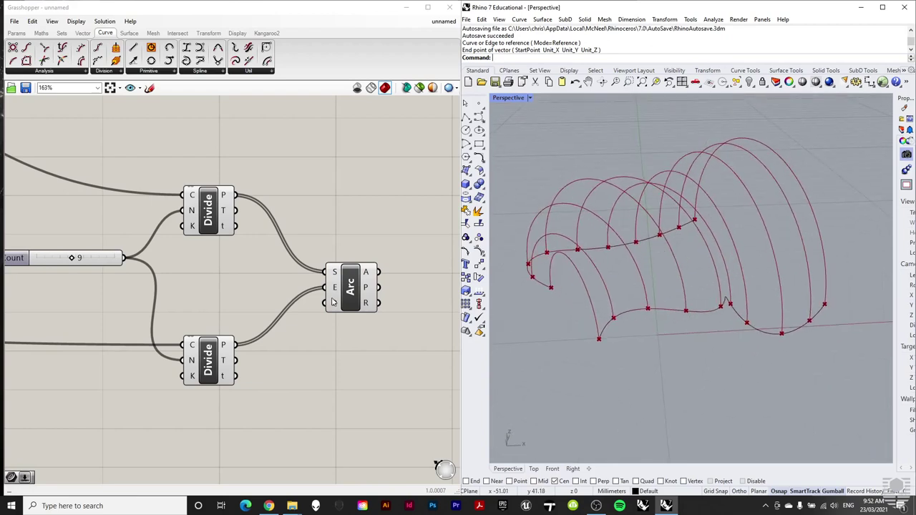
scroll(326, 254, "down", 2)
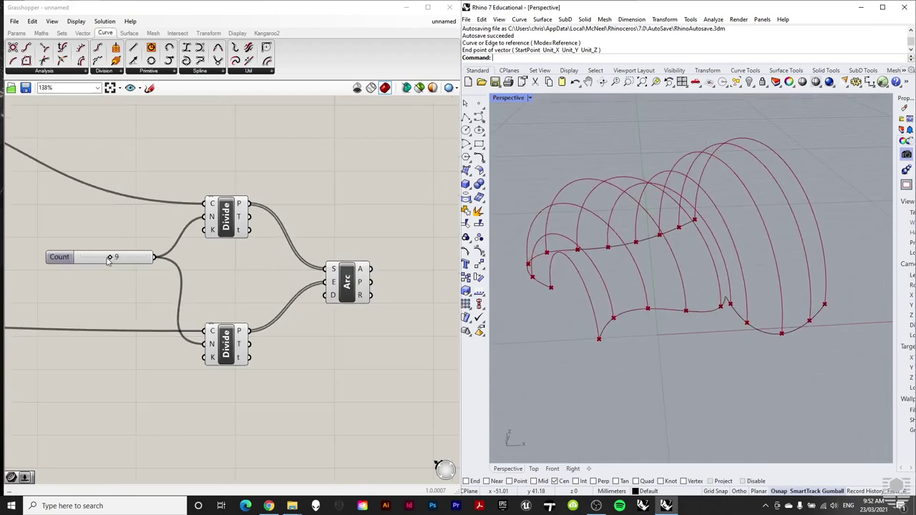
mouse_move(107, 261)
left_mouse_down()
mouse_move(136, 259)
mouse_move(96, 262)
mouse_move(122, 267)
left_mouse_up()
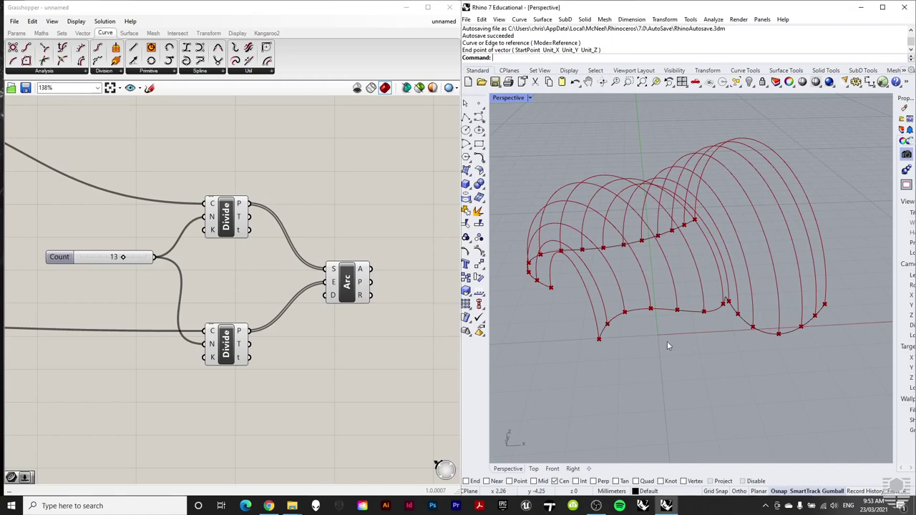
Reshape the front Rhino curve by moving its end control point about 22 mm outward from the arcs.
left_click(664, 313)
right_click_drag(674, 294, 667, 249)
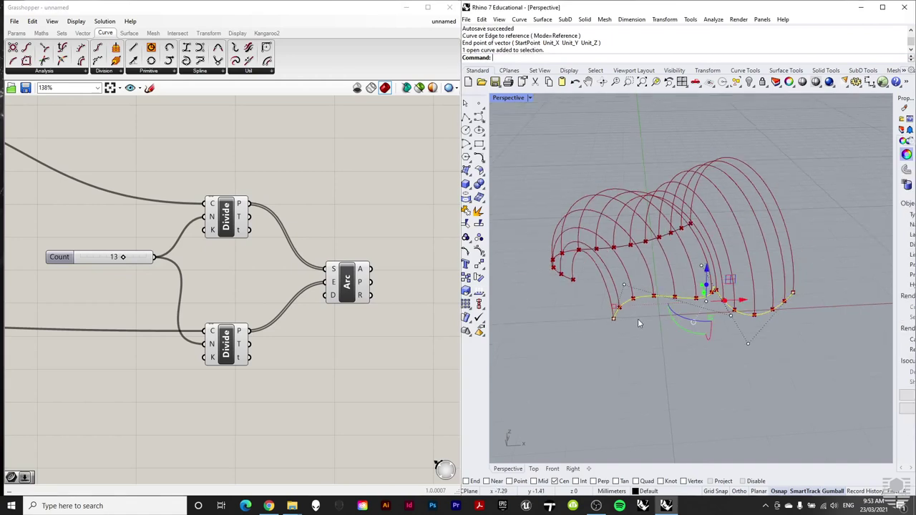
left_click(614, 320)
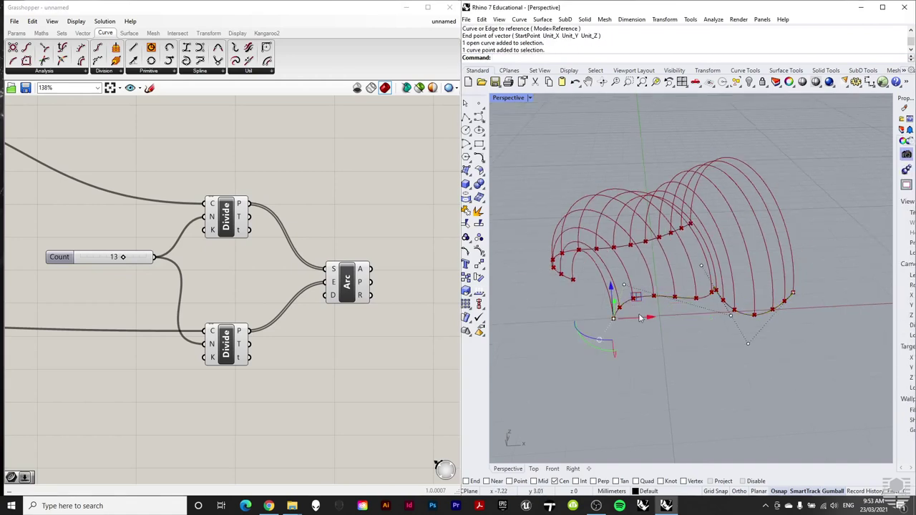
left_click_drag(614, 320, 649, 348)
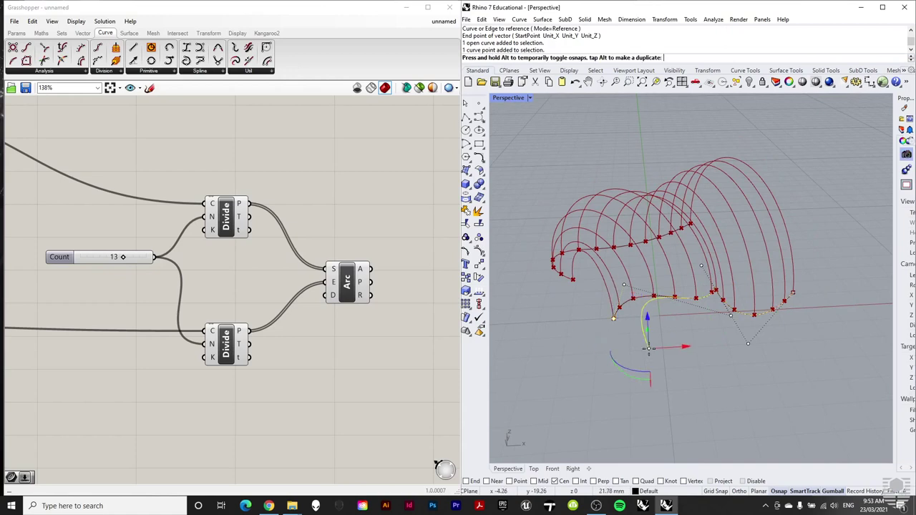
Reshape the rear Rhino curve by pulling its near end control point outward and adjusting its opposite end control point.
left_click(573, 281)
left_click_drag(574, 281, 522, 273)
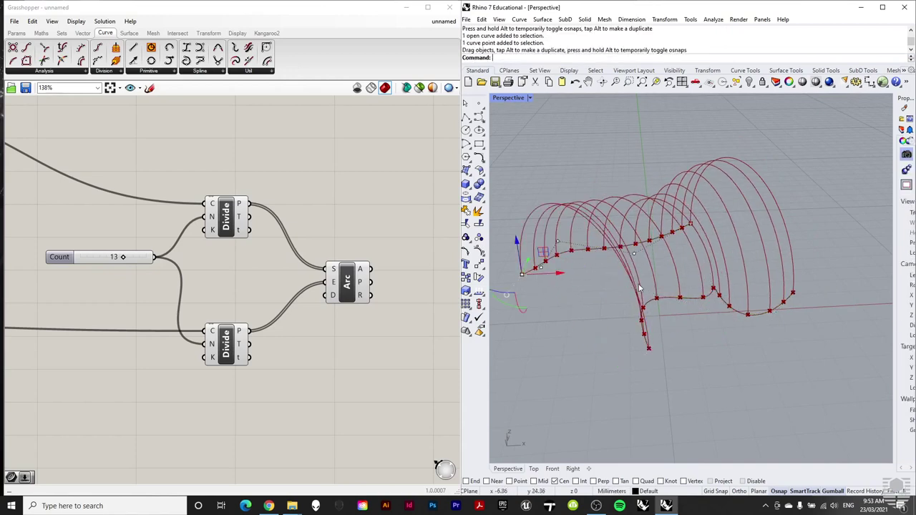
left_click(690, 226)
left_click_drag(690, 226, 736, 208)
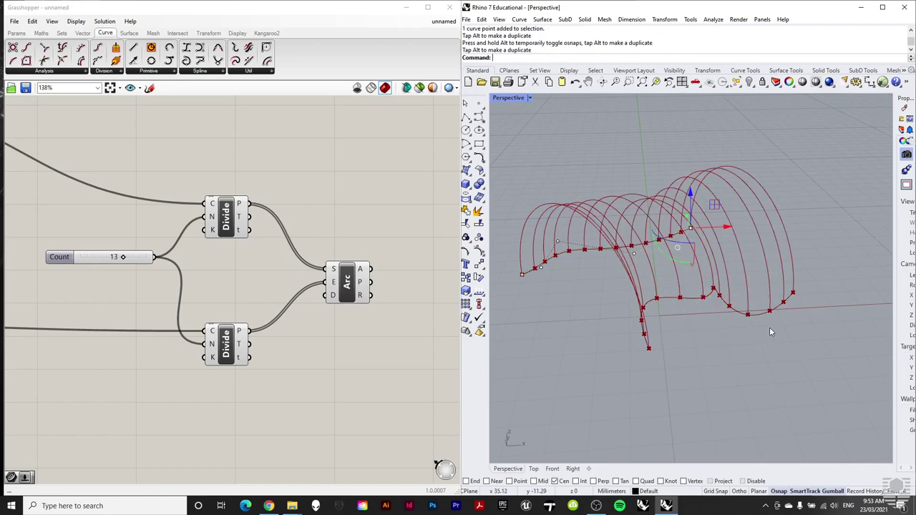
Set the Count slider to its maximum of 20 and examine the arcs between the two curves from several angles.
right_click_drag(769, 327, 526, 287)
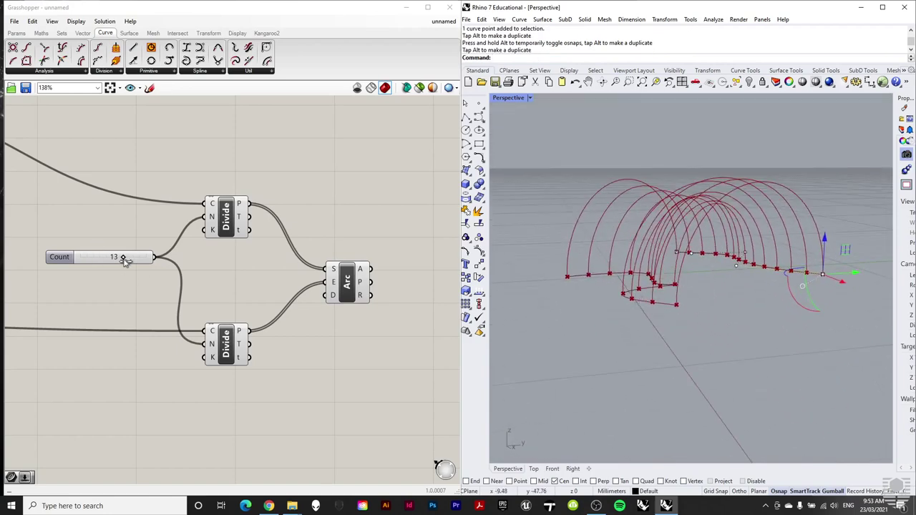
left_click_drag(122, 257, 142, 258)
right_click_drag(534, 288, 622, 307)
mouse_move(143, 258)
left_mouse_down()
mouse_move(94, 258)
mouse_move(143, 258)
left_mouse_up()
right_click_drag(747, 277, 718, 292)
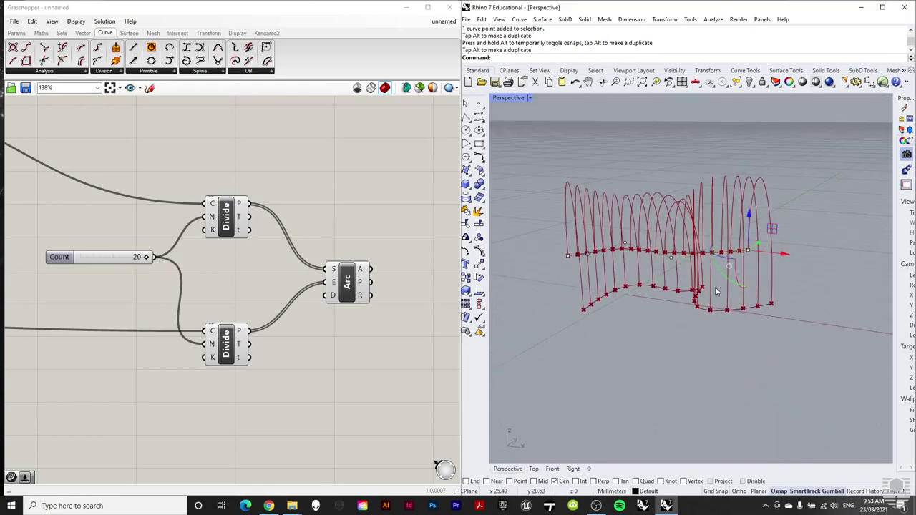
right_click_drag(668, 248, 598, 271)
scroll(279, 239, "down", 3)
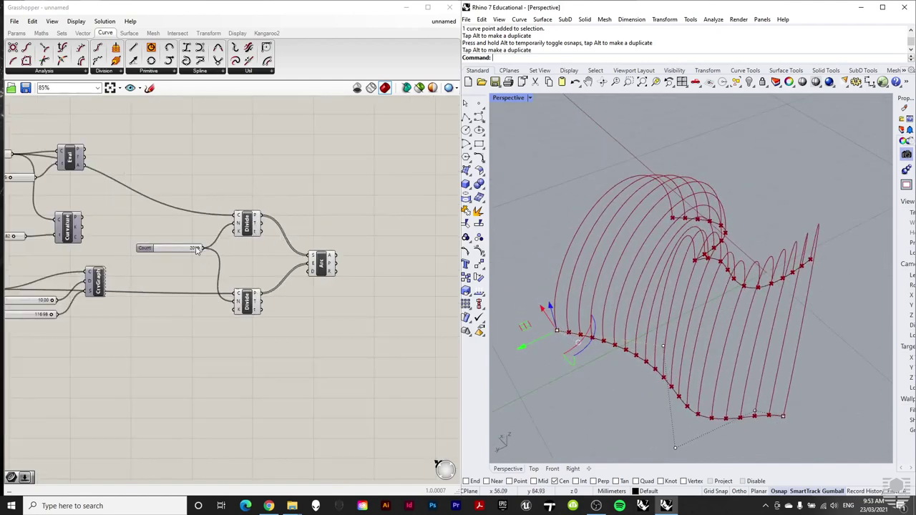
left_click_drag(199, 249, 229, 249)
scroll(310, 232, "down", 2)
scroll(293, 229, "up", 1)
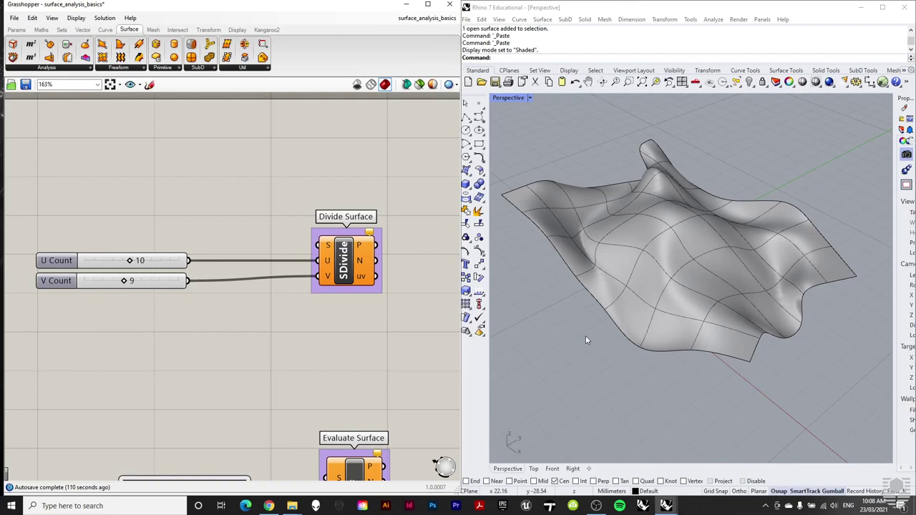
left_click(691, 223)
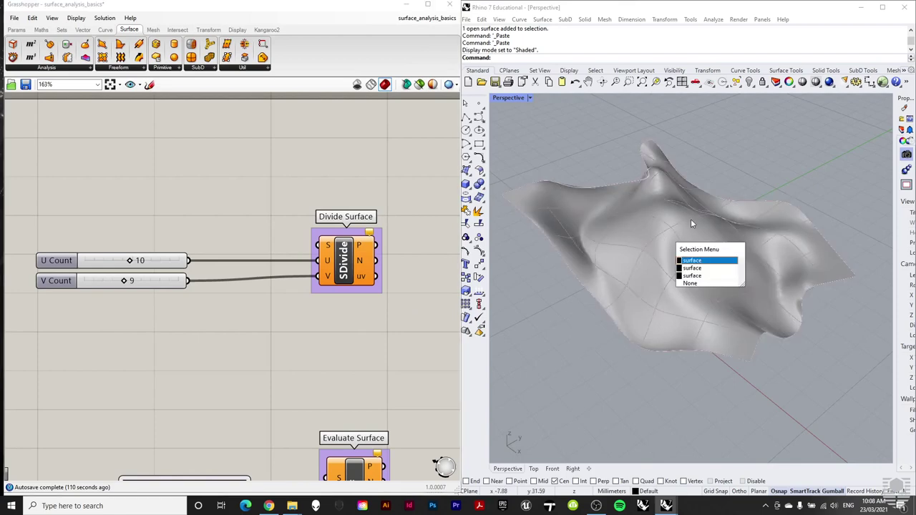
right_click_drag(812, 156, 688, 302)
scroll(413, 299, "down", 3)
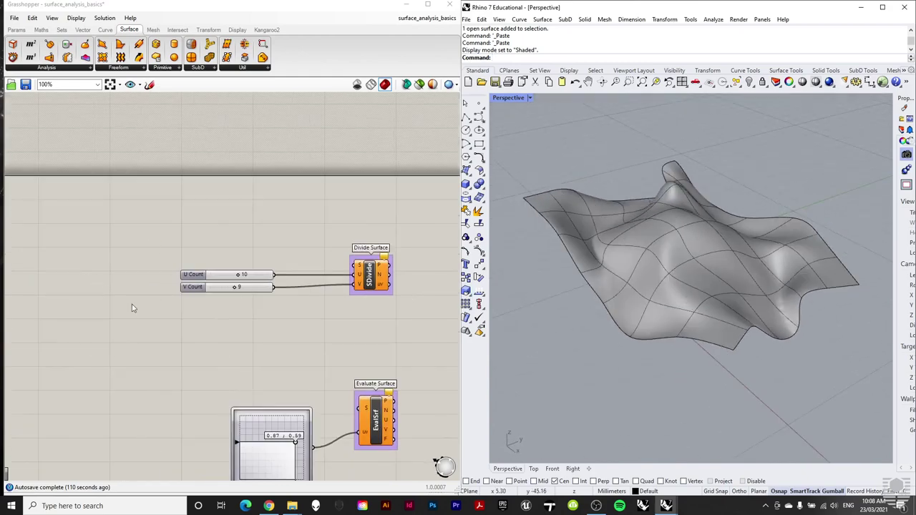
Add a Surface geometry parameter to the canvas, ahead of the U Count and V Count sliders.
scroll(337, 263, "down", 1)
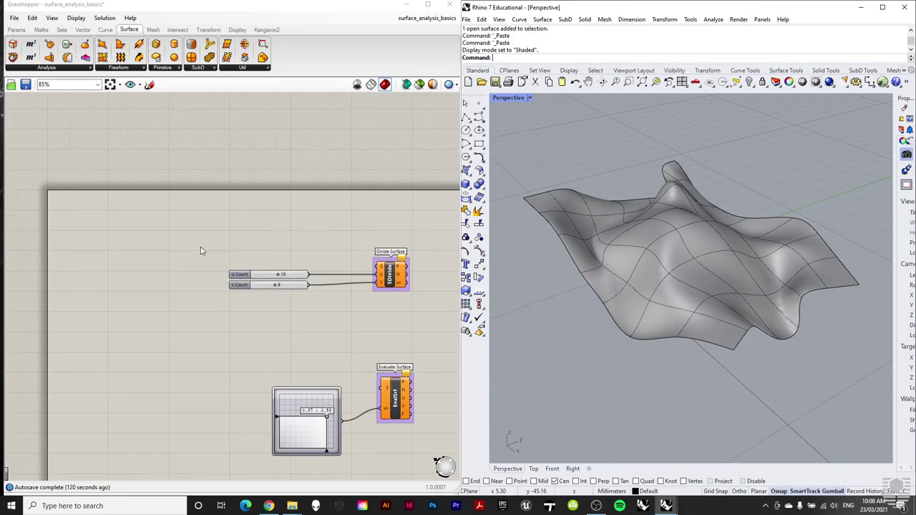
scroll(226, 245, "up", 2)
left_click(16, 29)
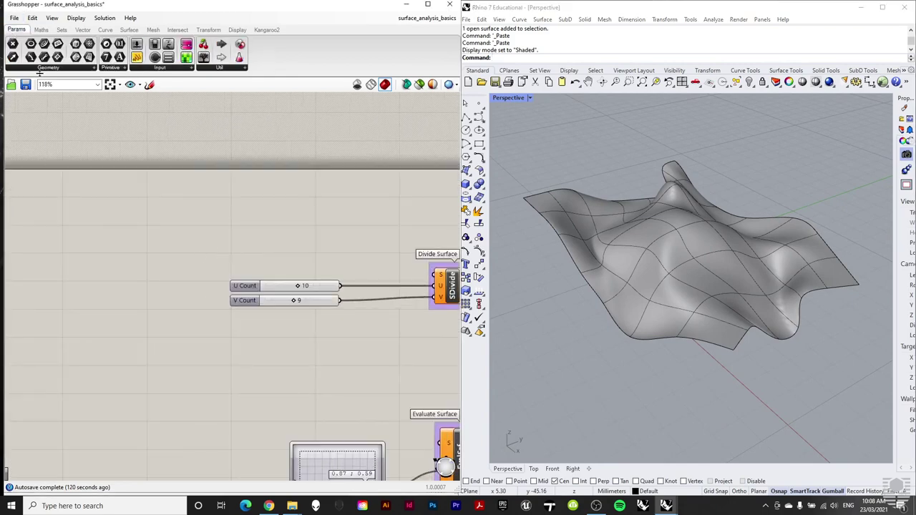
left_click(24, 69)
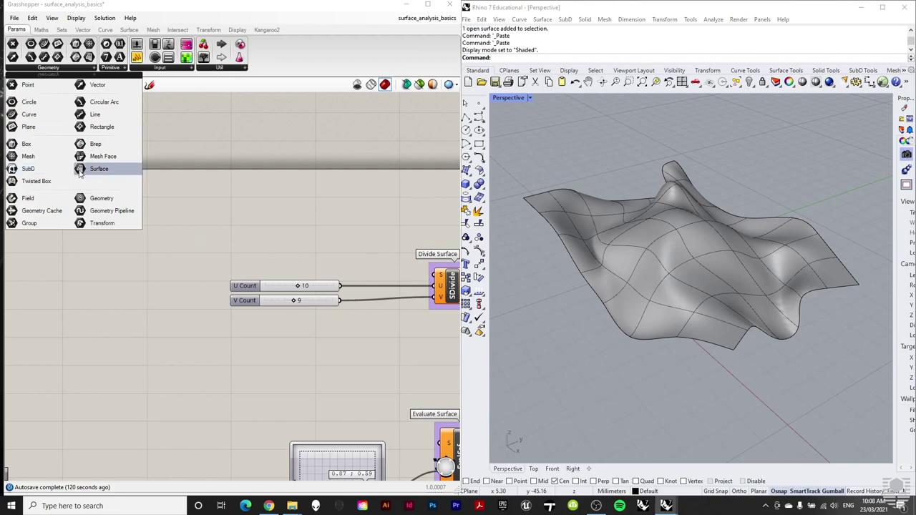
left_click_drag(80, 171, 91, 294)
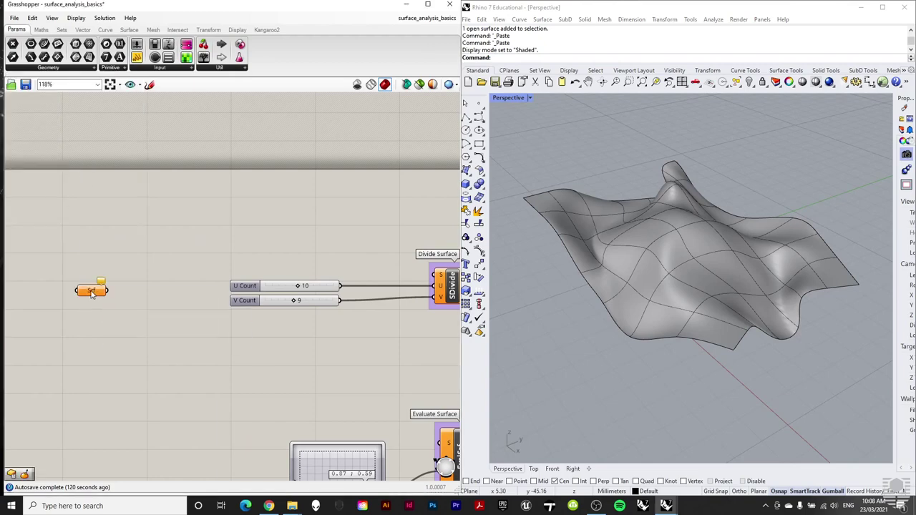
Reference a single Rhino surface in the Surface parameter, choosing the first of the overlapping surfaces.
right_click(91, 292)
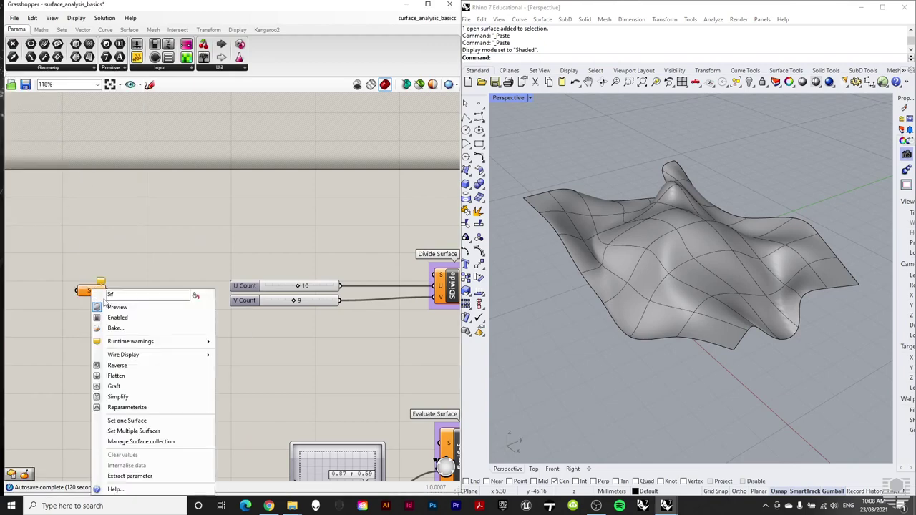
left_click(169, 420)
left_click(701, 259)
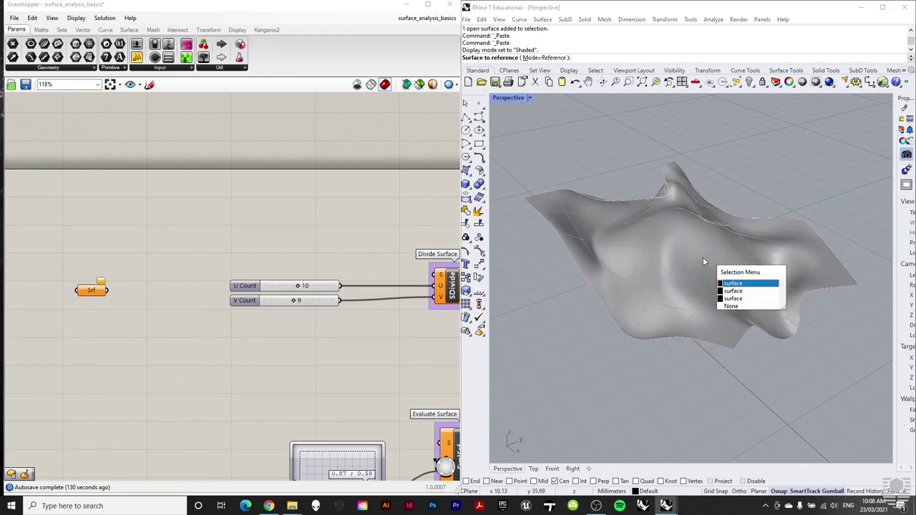
left_click(732, 284)
right_click_drag(248, 220, 259, 216)
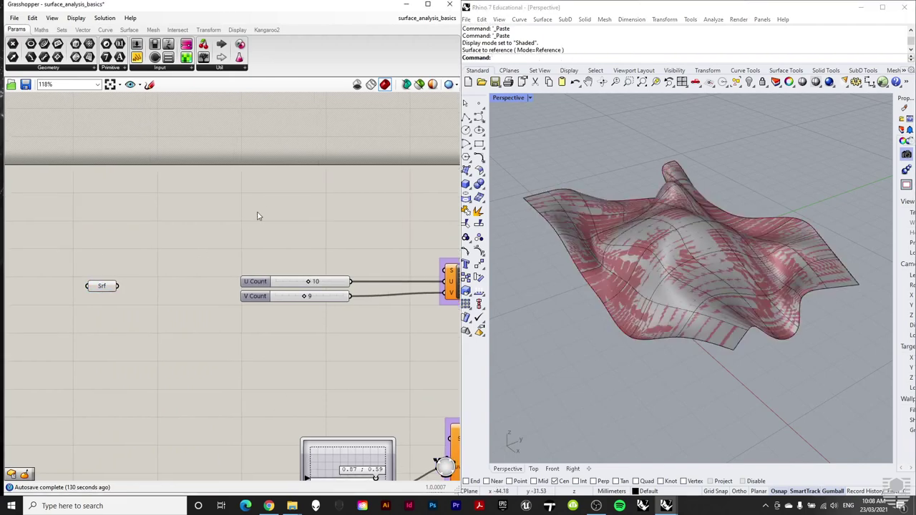
left_click(107, 287)
left_click(172, 252)
Reparameterize the referenced surface in the Surface parameter.
scroll(205, 236, "down", 3)
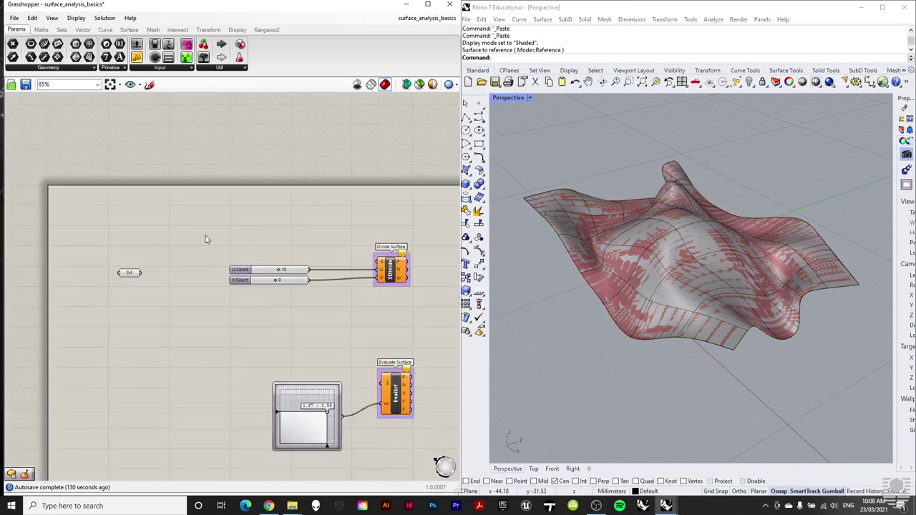
scroll(174, 262, "up", 5)
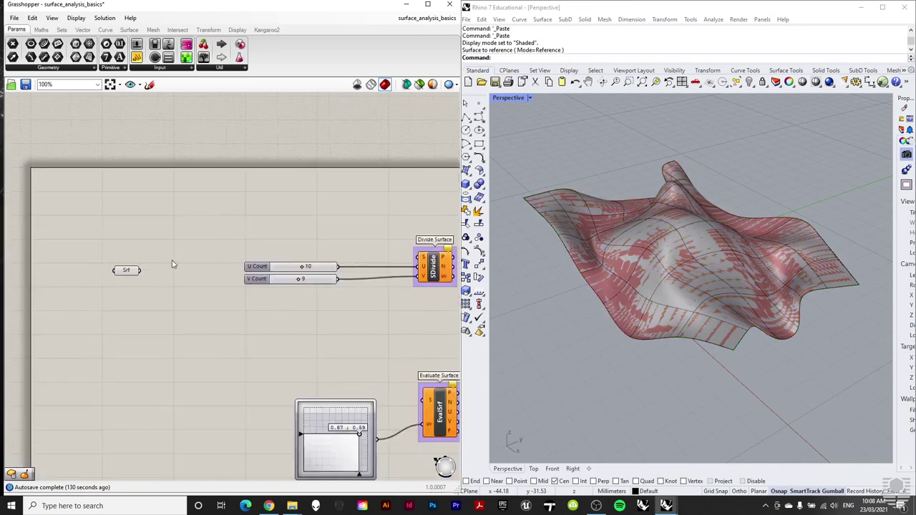
right_click(113, 279)
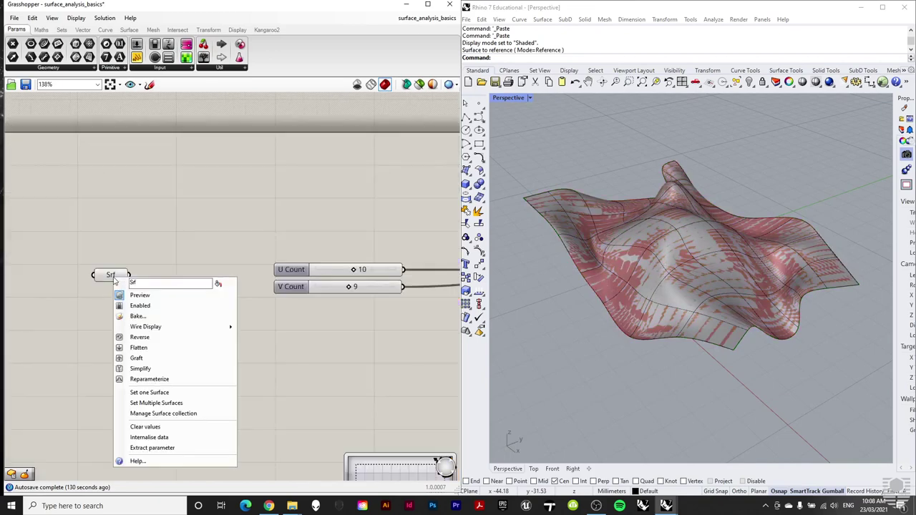
left_click(149, 380)
scroll(127, 208, "down", 2)
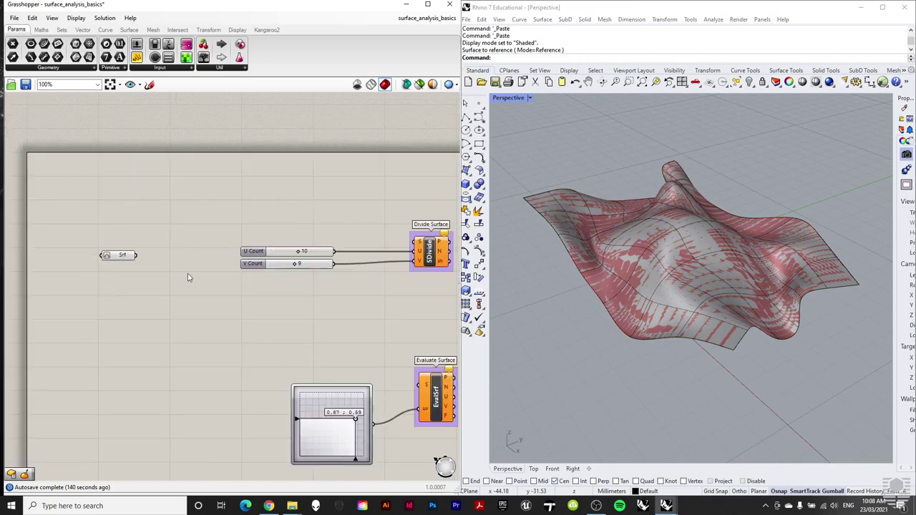
right_click_drag(94, 257, 9, 205)
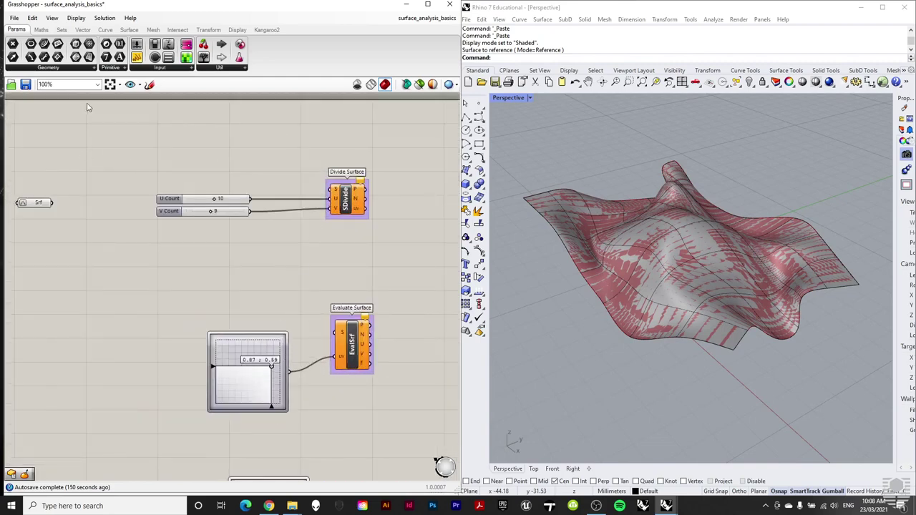
left_click(129, 30)
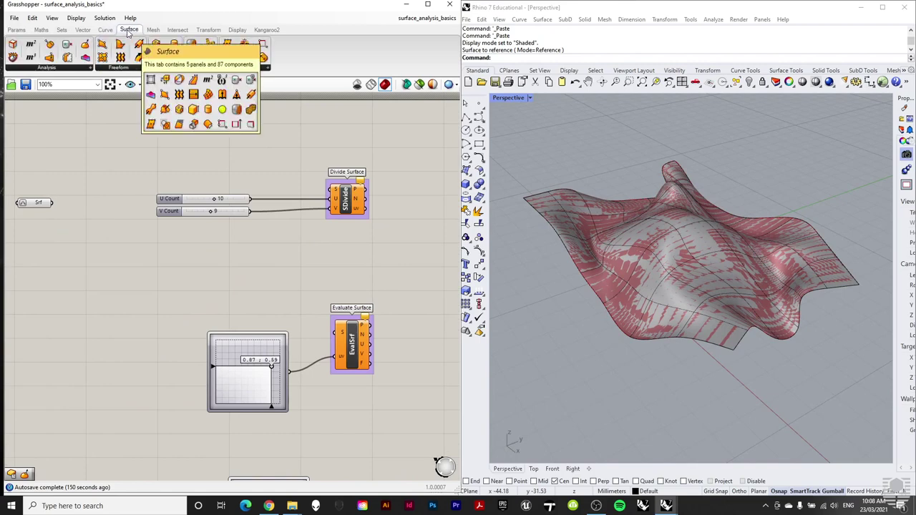
left_click(86, 68)
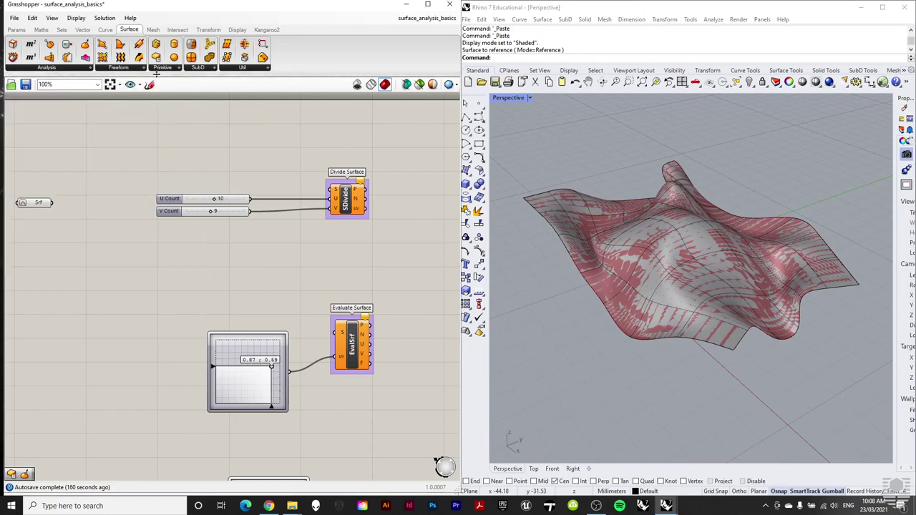
left_click(243, 68)
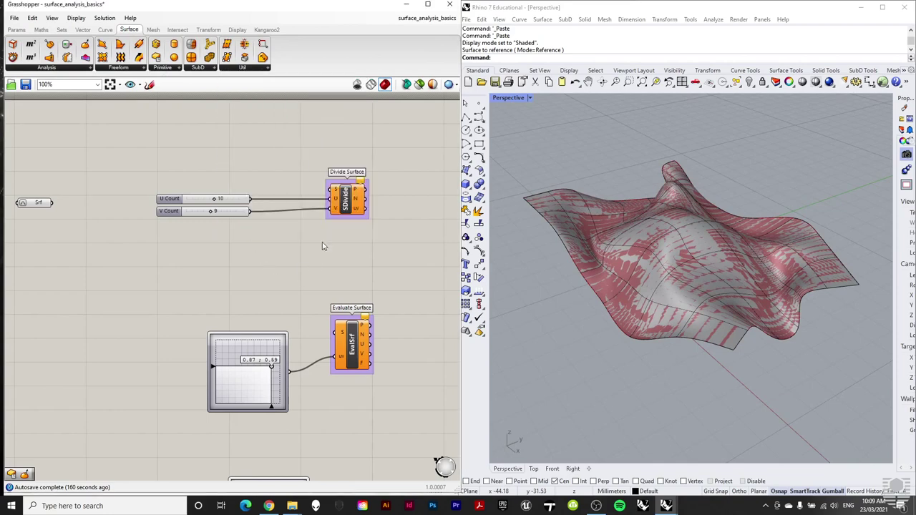
Connect the Surface parameter's output to the S input of the Divide Surface component.
left_click_drag(51, 203, 334, 193)
scroll(373, 161, "up", 4)
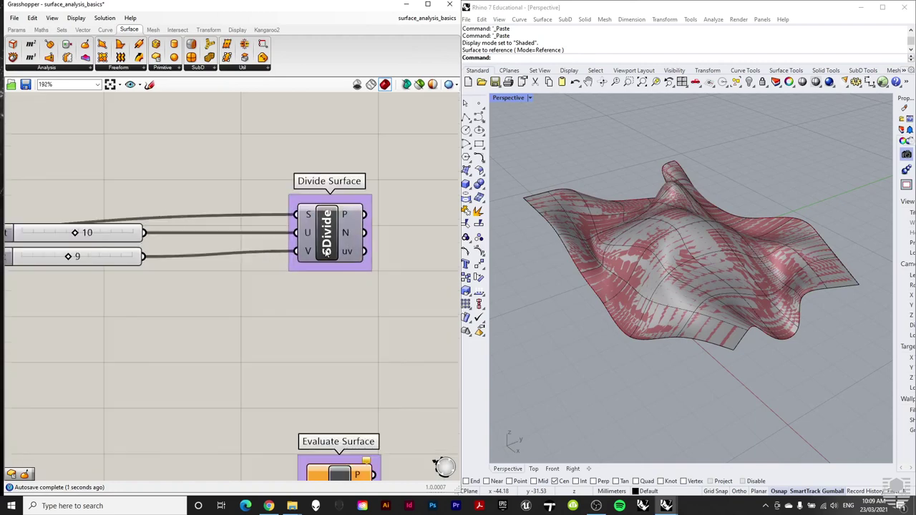
Turn on the preview of the Divide Surface component to display its division points on the surface.
left_click(326, 246)
right_click(325, 242)
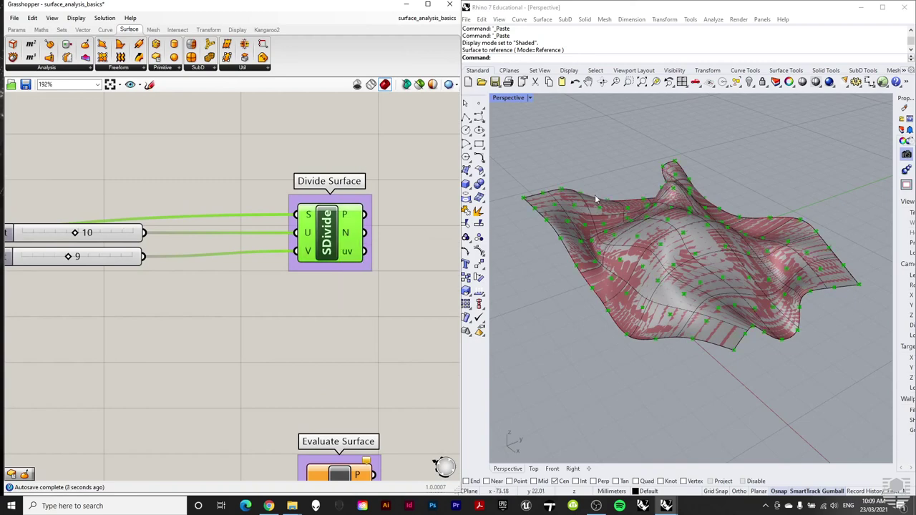
right_click_drag(704, 164, 636, 283)
Move the U Count and V Count sliders closer to Divide Surface and set V Count to 14.
left_click_drag(139, 311, 226, 247)
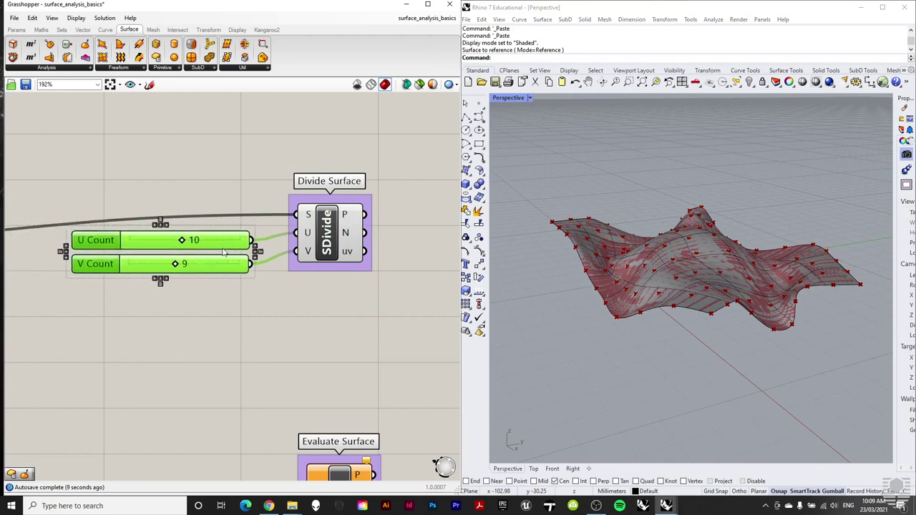
left_click(384, 303)
right_click_drag(748, 264, 680, 286)
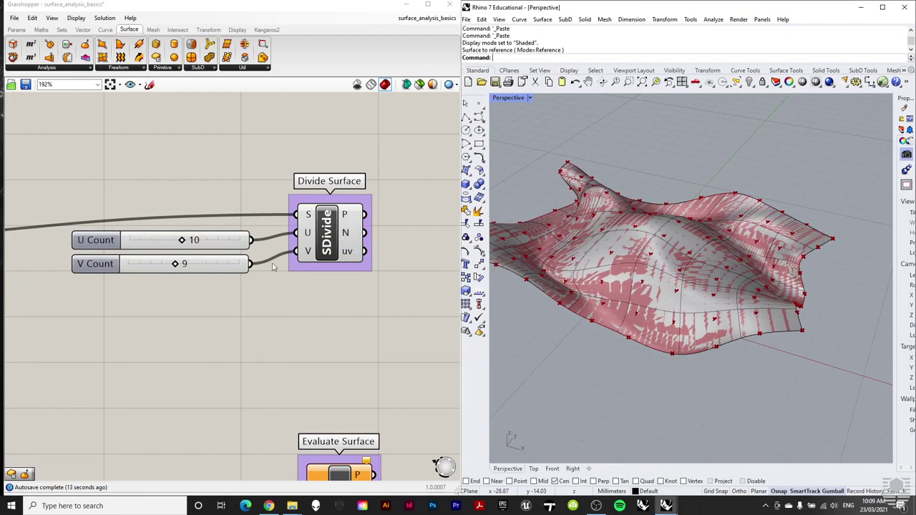
left_click_drag(176, 264, 204, 266)
scroll(107, 196, "down", 1)
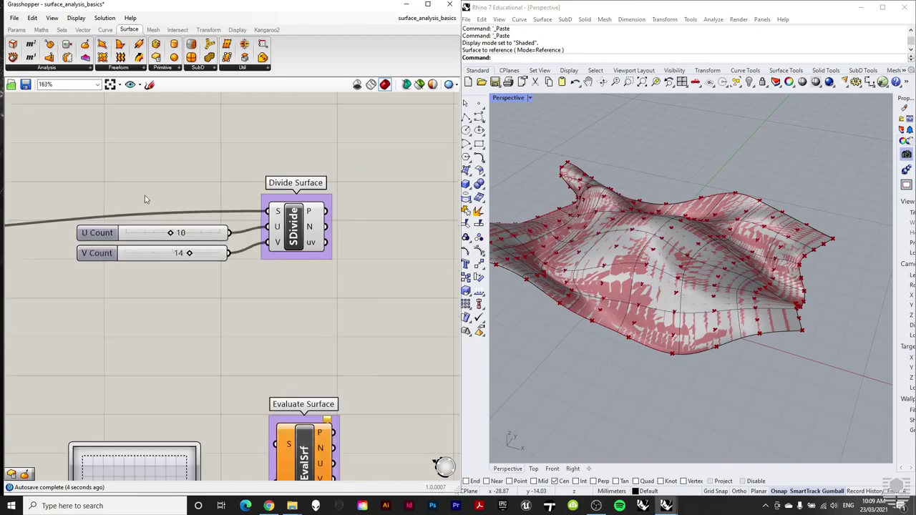
Add a Sphere component after Divide Surface and connect the P output to the Sphere's B input.
right_click_drag(232, 196, 224, 212)
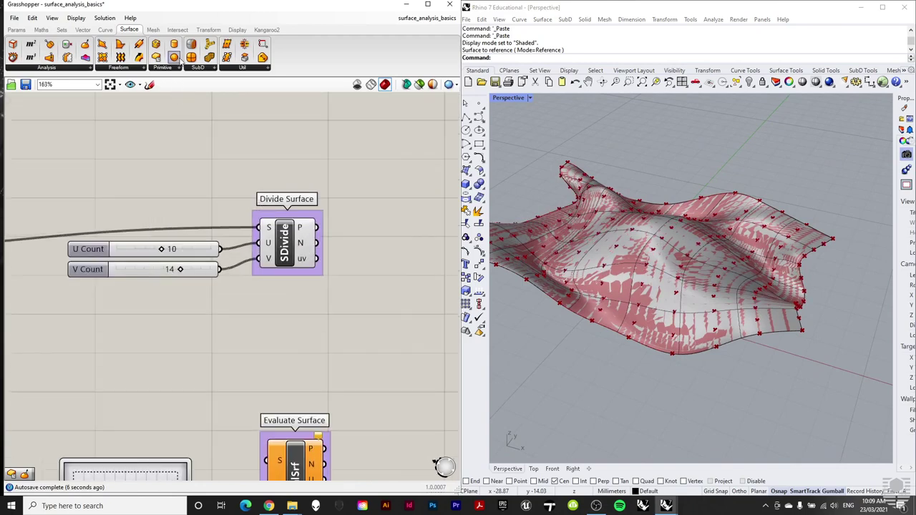
left_click(171, 67)
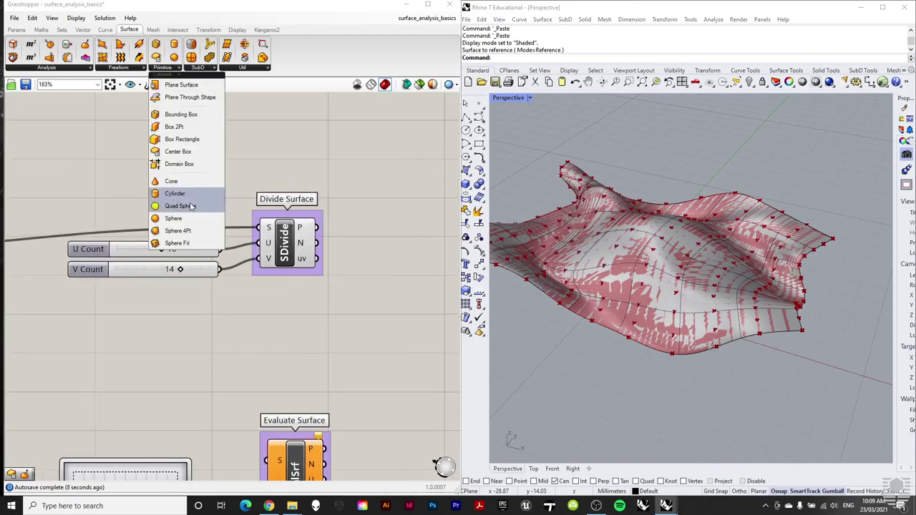
left_click_drag(173, 218, 390, 206)
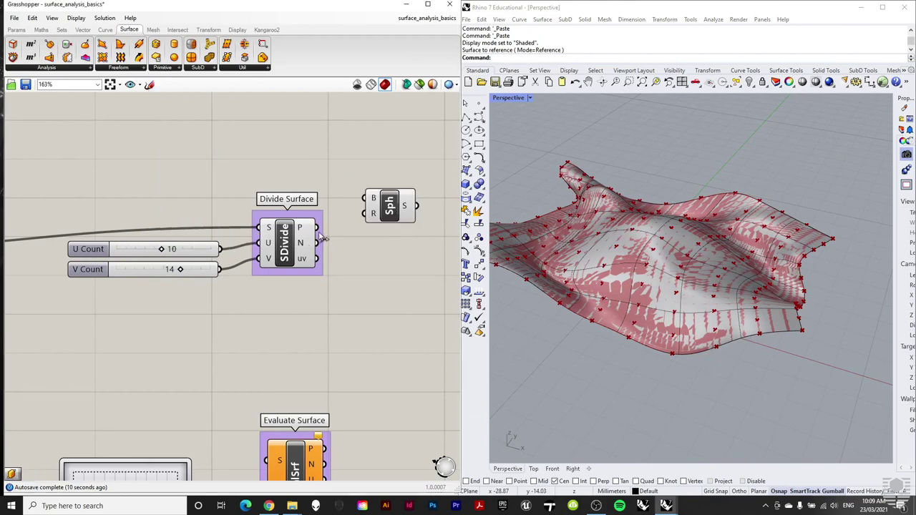
left_click_drag(319, 228, 413, 249)
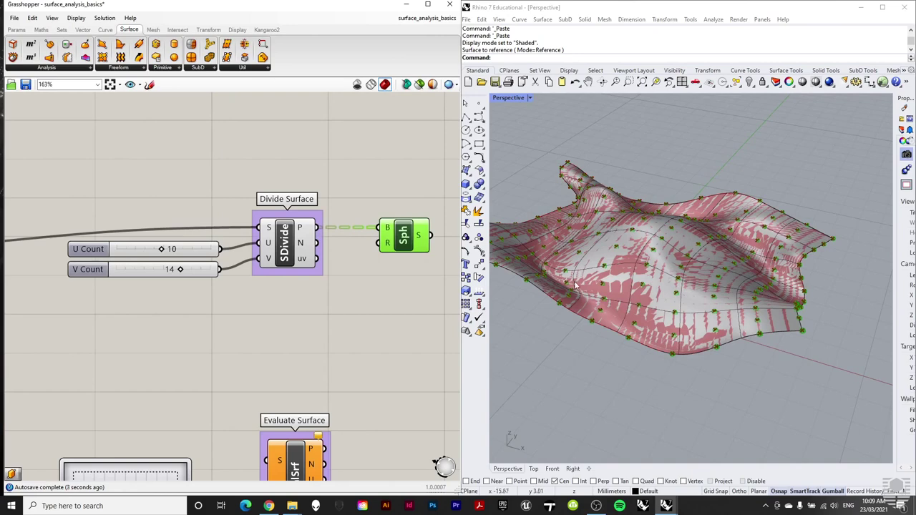
scroll(769, 284, "up", 5)
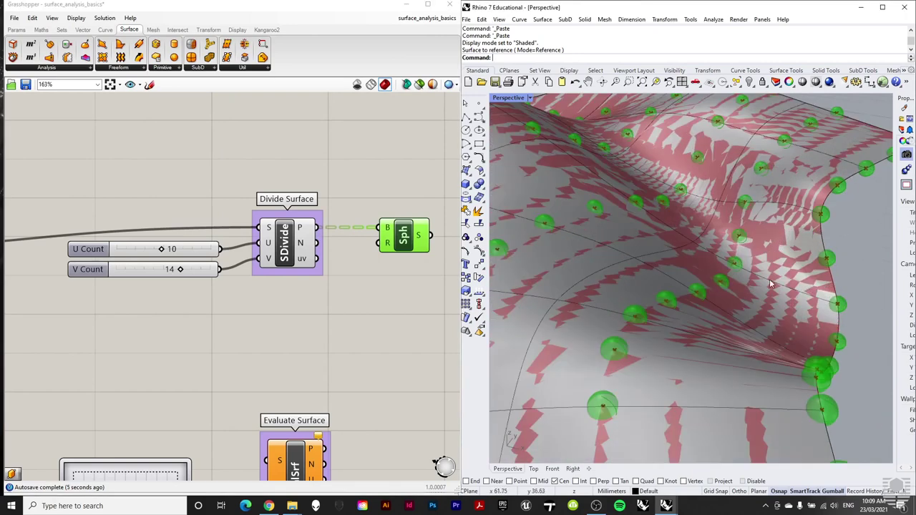
scroll(678, 266, "down", 2)
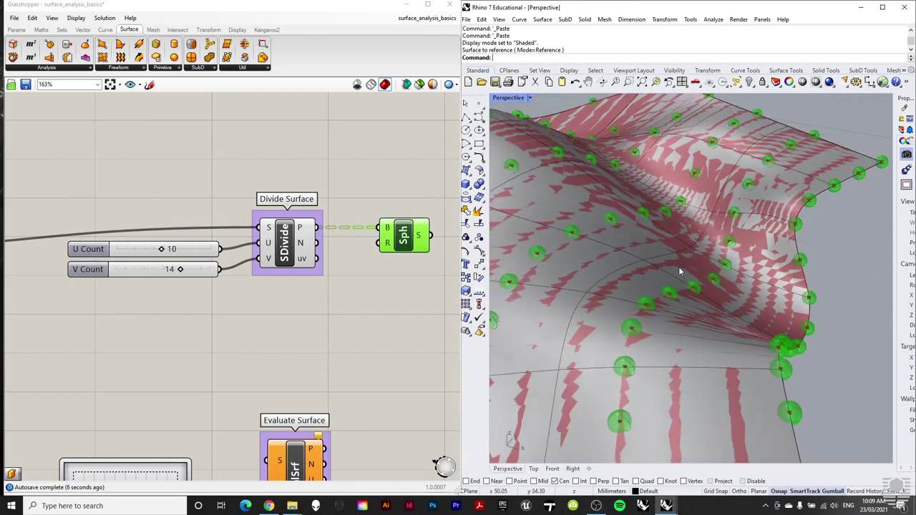
Set the Sphere component's radius input R to 3.
double_click(390, 243)
left_click(385, 261)
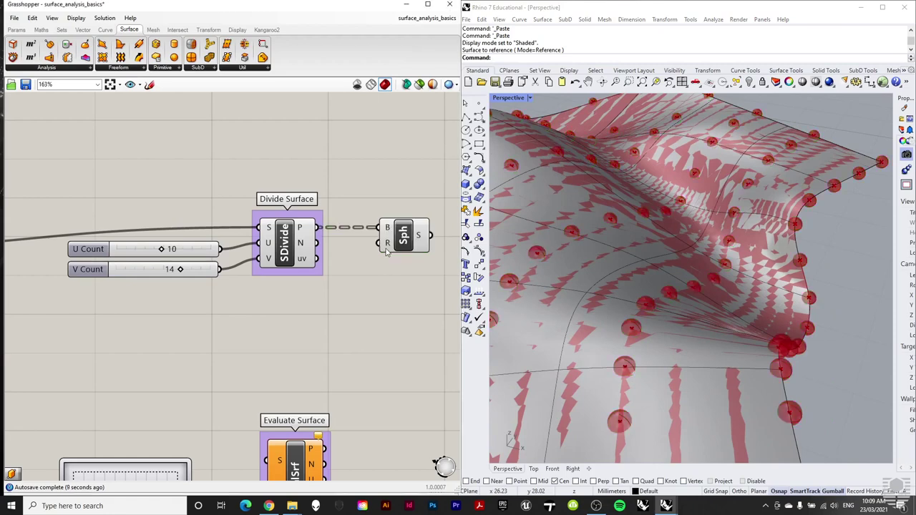
right_click(387, 244)
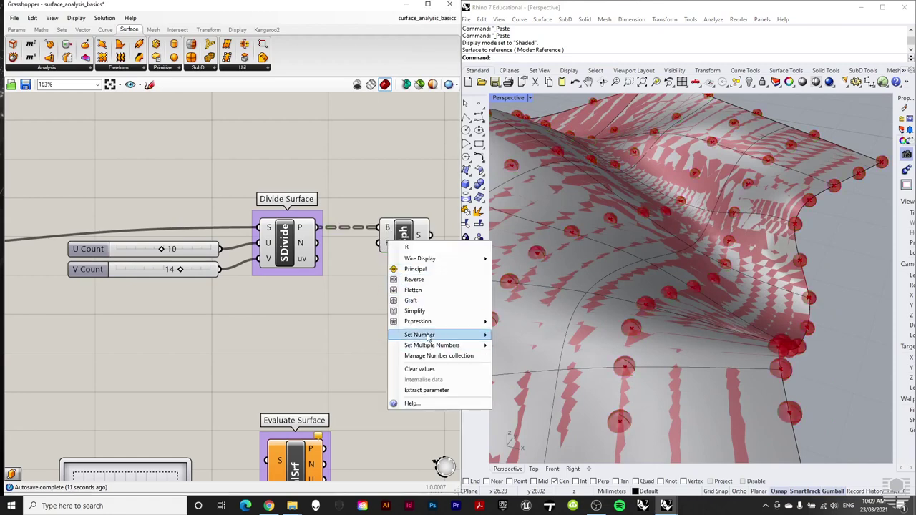
mouse_move(458, 345)
left_click(529, 336)
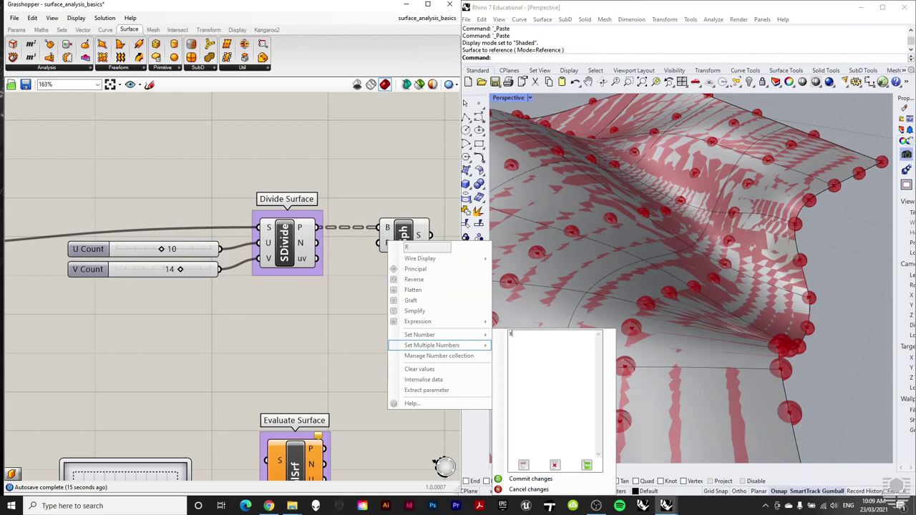
left_click(530, 478)
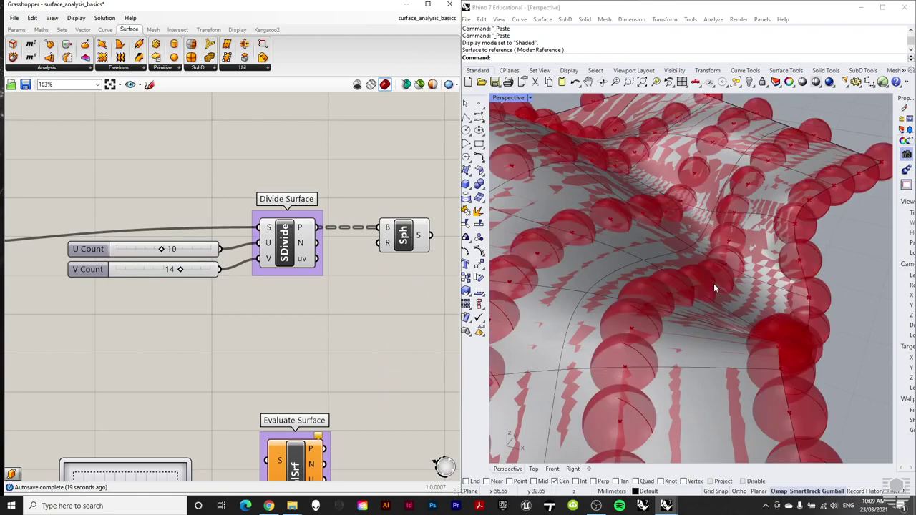
right_click_drag(713, 283, 665, 249)
scroll(723, 264, "down", 3)
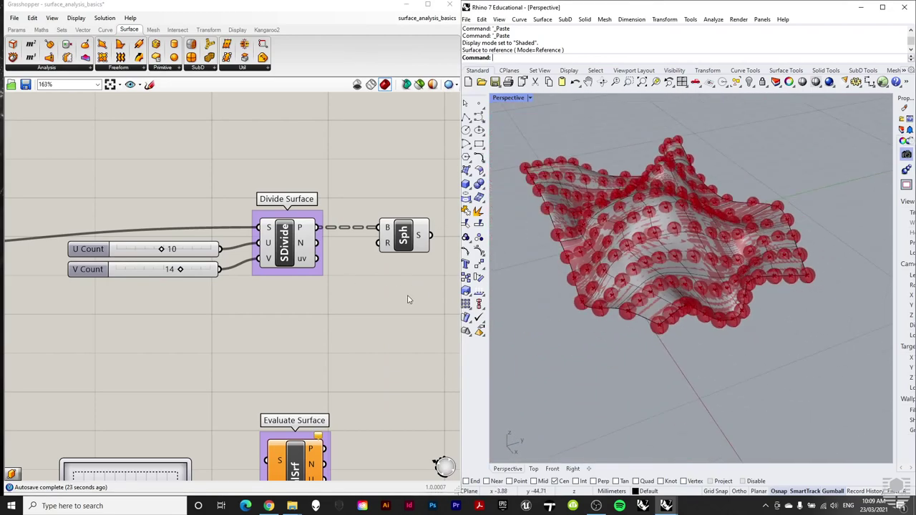
Turn off the previews of the Divide Surface and Sphere components.
scroll(408, 299, "down", 2)
scroll(332, 243, "up", 1)
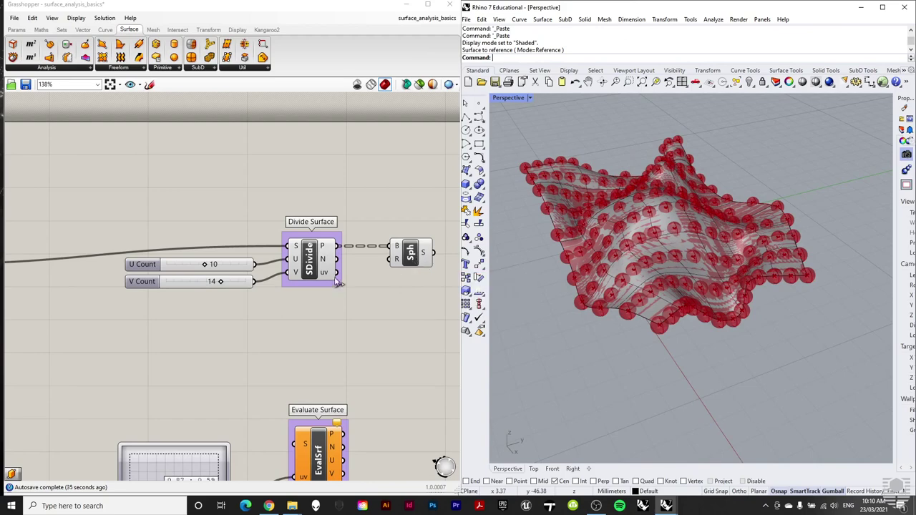
right_click(312, 257)
left_click(370, 278)
scroll(401, 186, "down", 2)
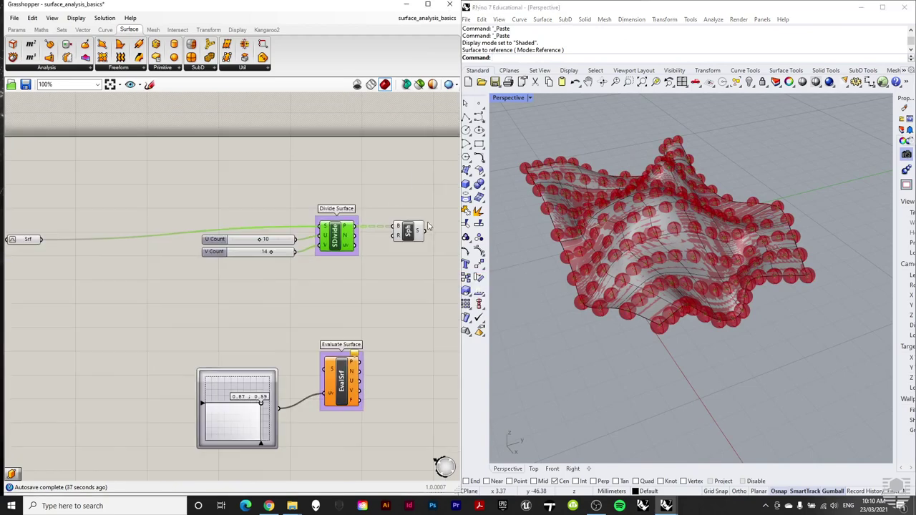
right_click(412, 239)
left_click(436, 255)
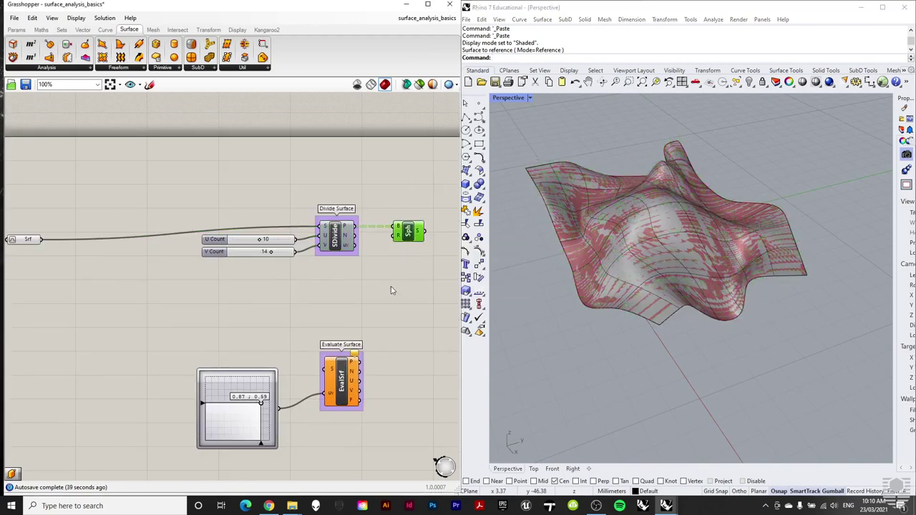
Connect the Surface parameter to the S input of Evaluate Surface and turn on that component's preview.
right_click_drag(300, 365, 350, 315)
scroll(350, 313, "up", 1)
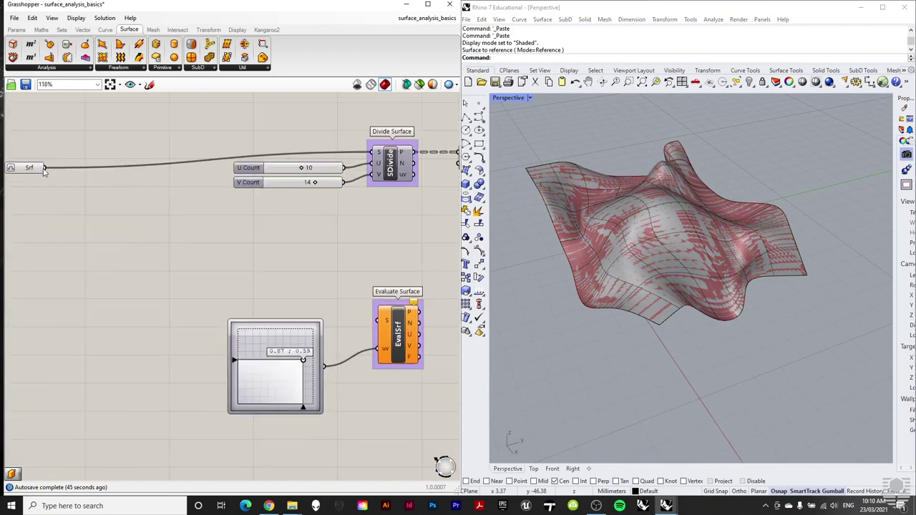
left_click_drag(46, 169, 378, 320)
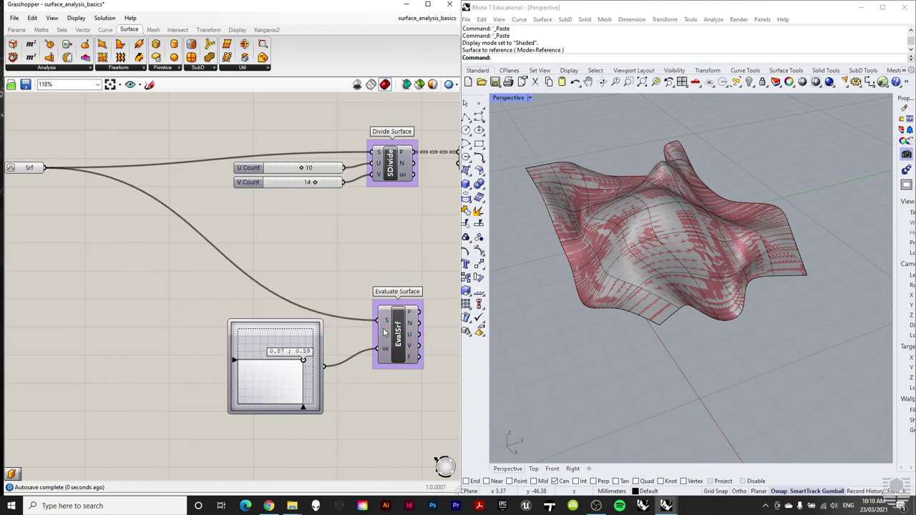
left_click(410, 344)
right_click(410, 344)
left_click(430, 351)
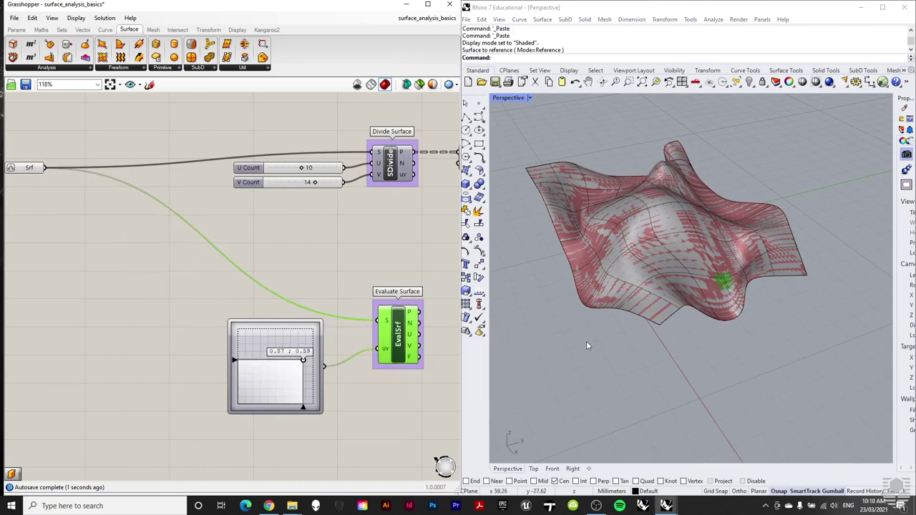
right_click_drag(591, 409, 625, 353)
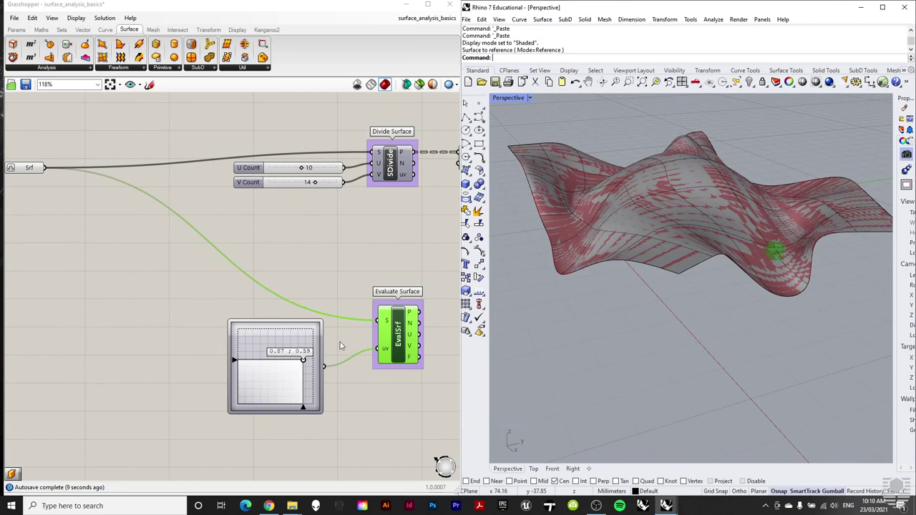
Try to drive the uv input of Evaluate Surface with a copy of the V Count slider instead of the MD Slider.
left_click_drag(292, 338, 248, 332)
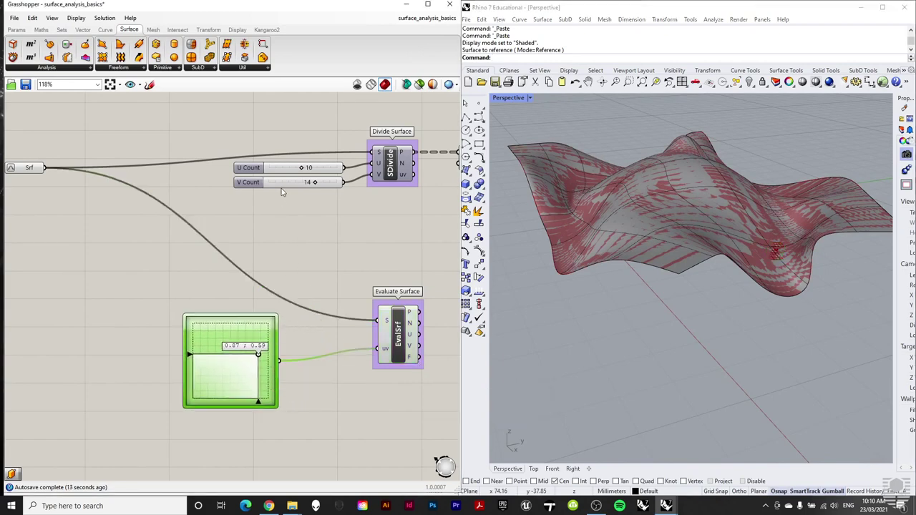
left_click_drag(281, 184, 271, 278, "alt")
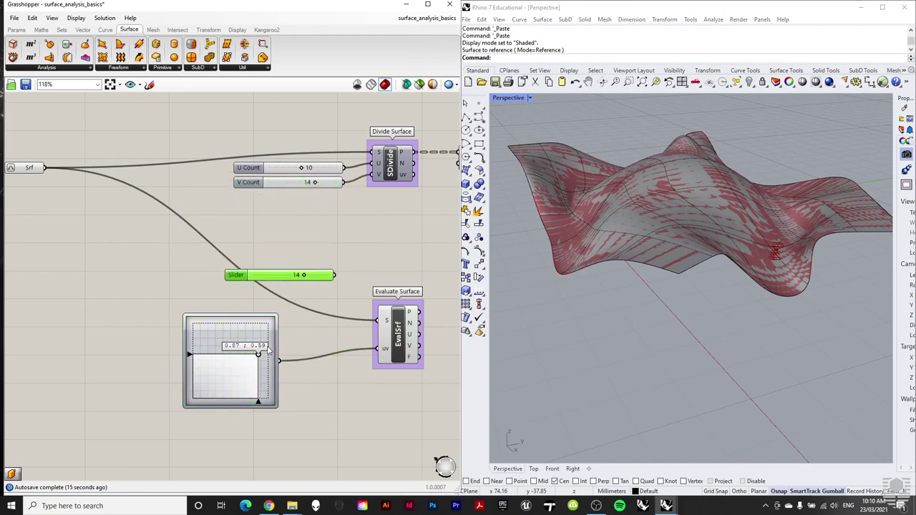
left_click_drag(227, 367, 164, 377)
left_click_drag(333, 275, 377, 348)
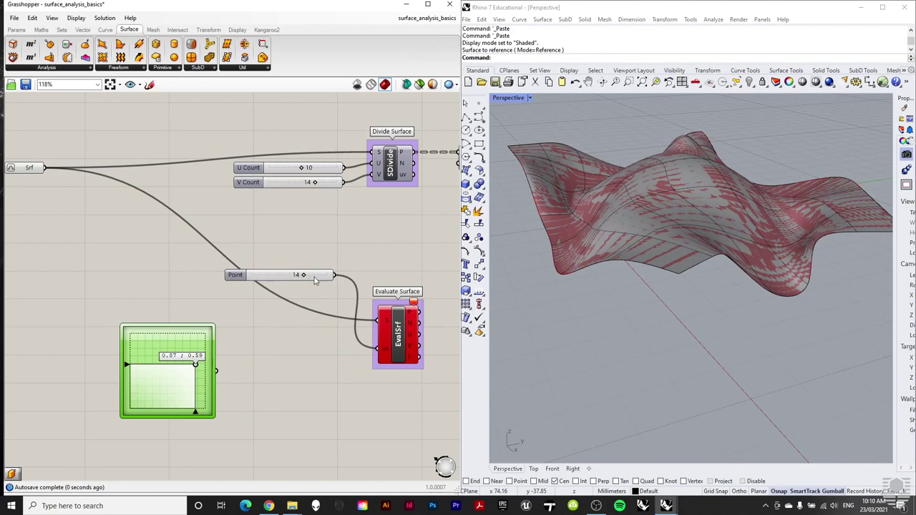
left_click_drag(313, 280, 329, 358)
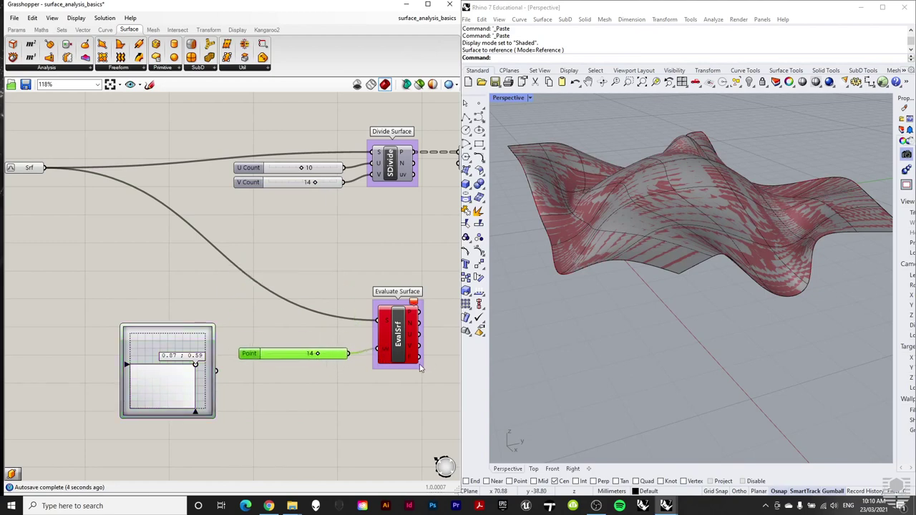
mouse_move(387, 355)
Add a new MD Slider to the canvas, and delete the copied number slider and the old MD Slider.
left_click(18, 30)
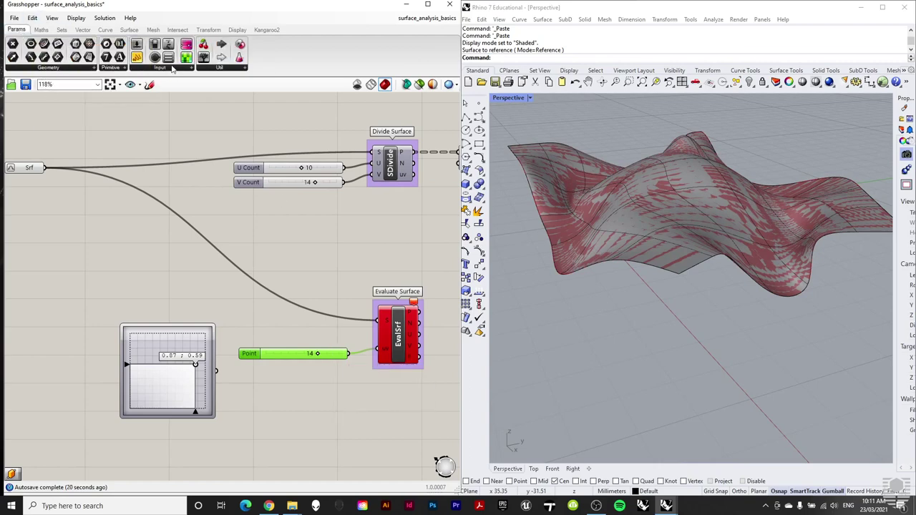
left_click(171, 68)
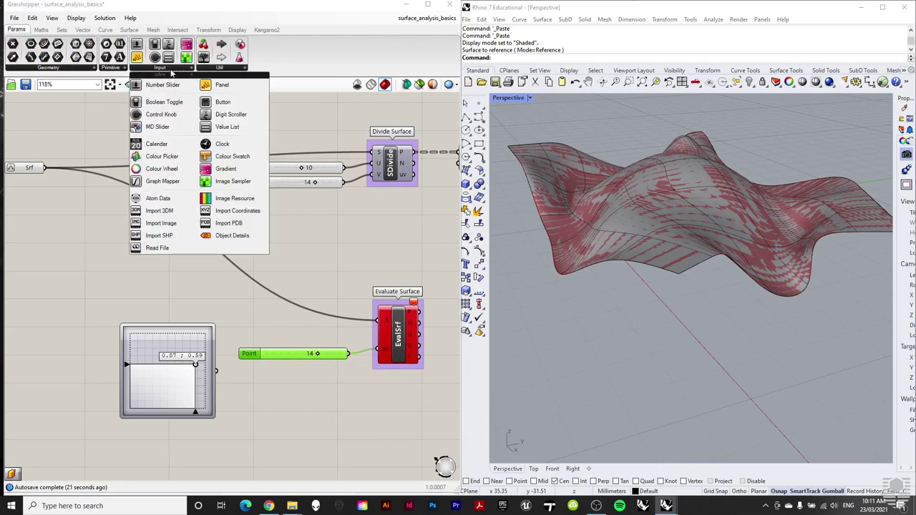
left_click(158, 127)
left_click(252, 317)
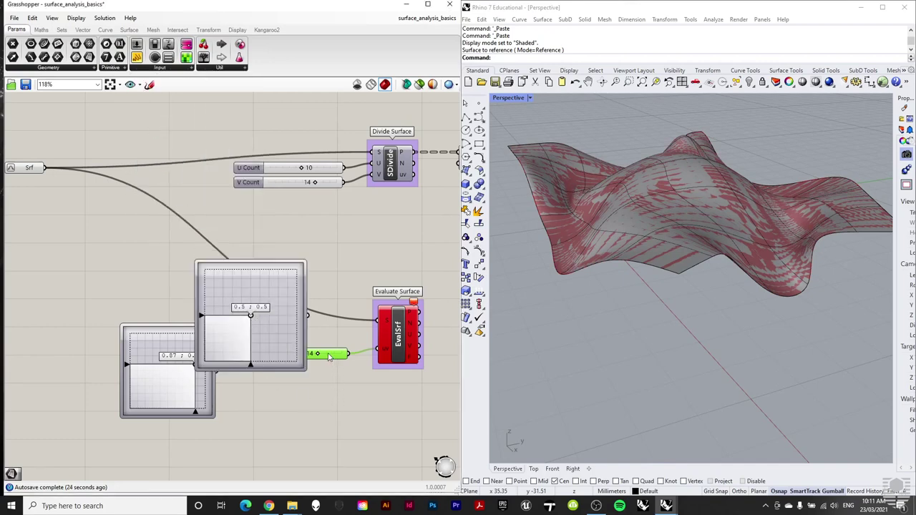
key("Delete")
left_click(178, 378)
key("Delete")
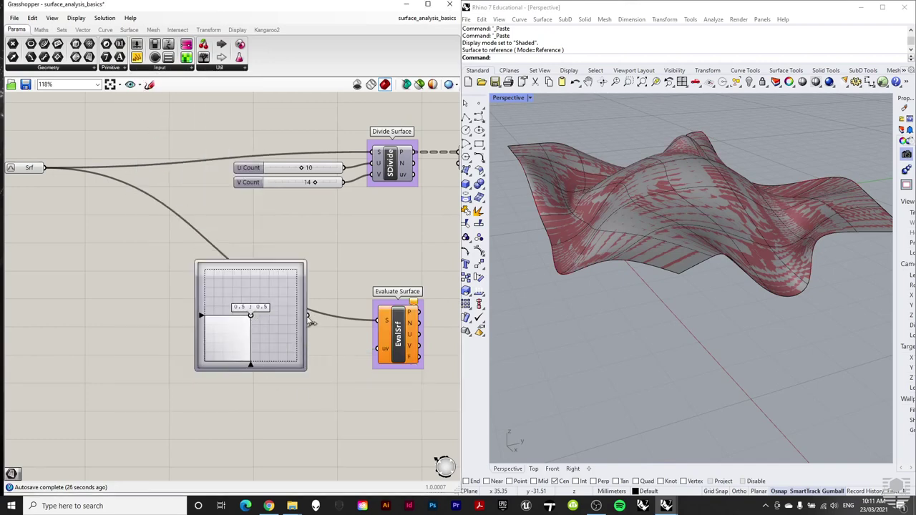
Connect the new MD Slider to the uv input of Evaluate Surface and move it below the surface wire.
left_click_drag(308, 317, 377, 349)
left_click_drag(242, 321, 248, 373)
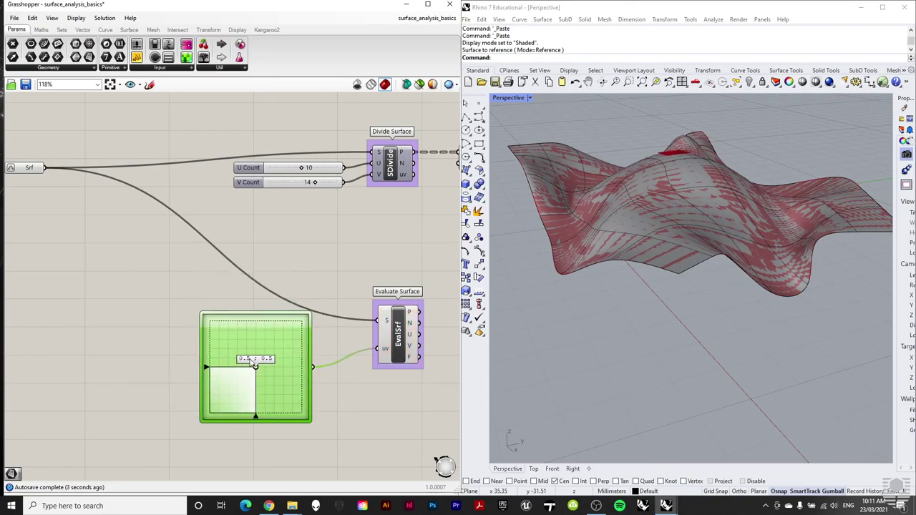
right_click_drag(720, 180, 690, 205)
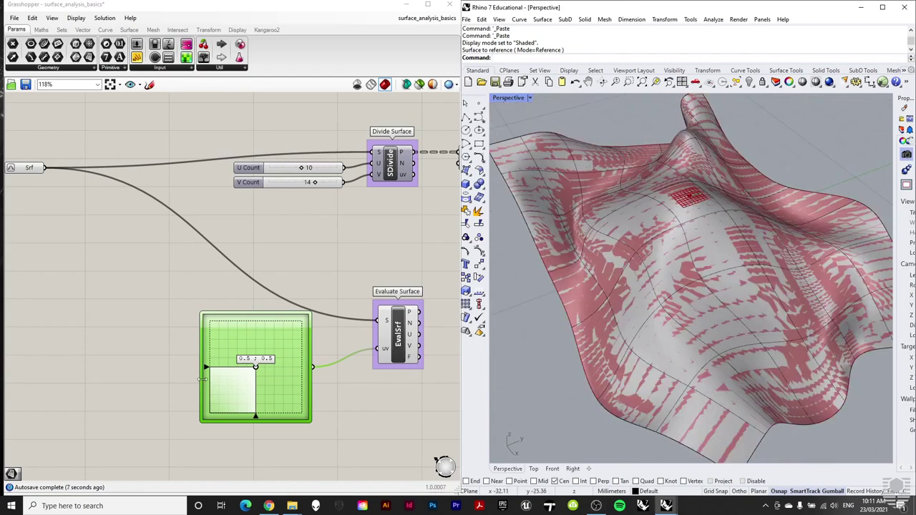
Set the MD Slider to 0.49 ; 0.37 to move the evaluated point along the surface.
mouse_move(256, 368)
left_mouse_down()
mouse_move(300, 372)
mouse_move(299, 357)
mouse_move(214, 333)
mouse_move(247, 368)
mouse_move(239, 348)
mouse_move(255, 383)
left_mouse_up()
right_click_drag(333, 293, 311, 244)
right_click_drag(722, 215, 772, 243)
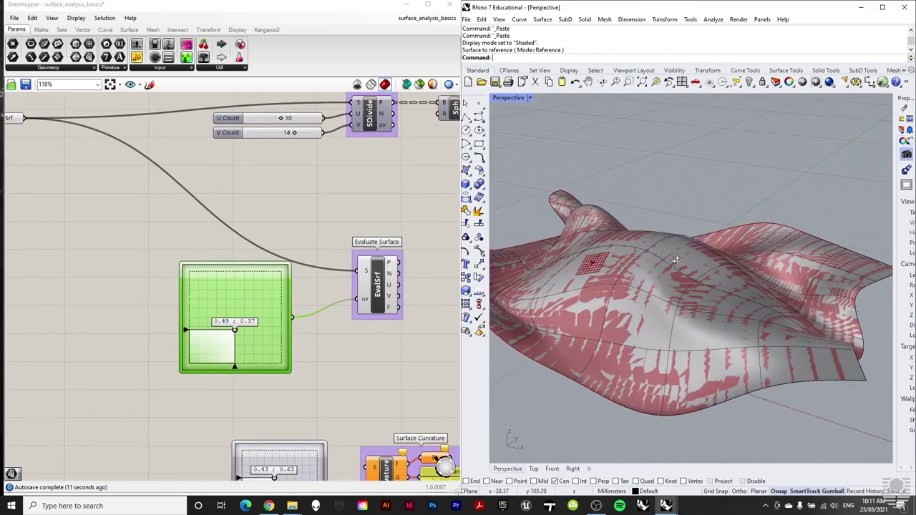
scroll(370, 306, "down", 3)
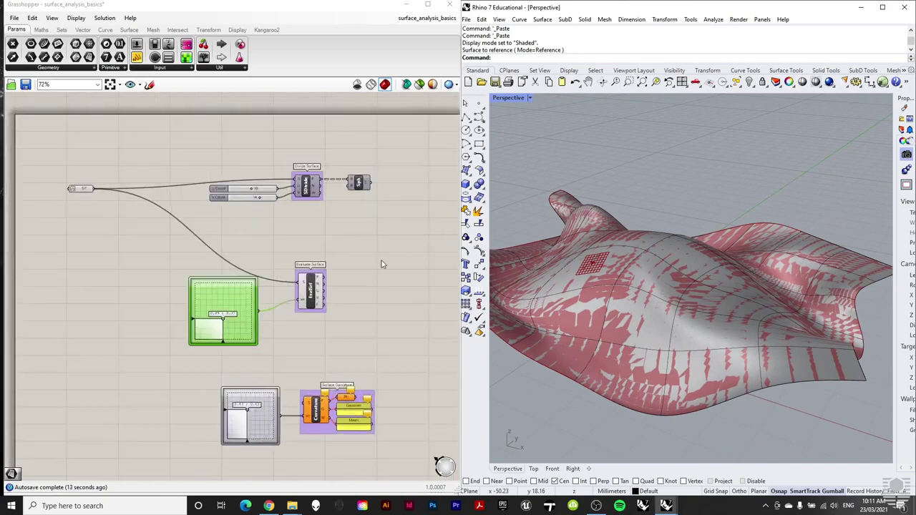
scroll(380, 262, "up", 5)
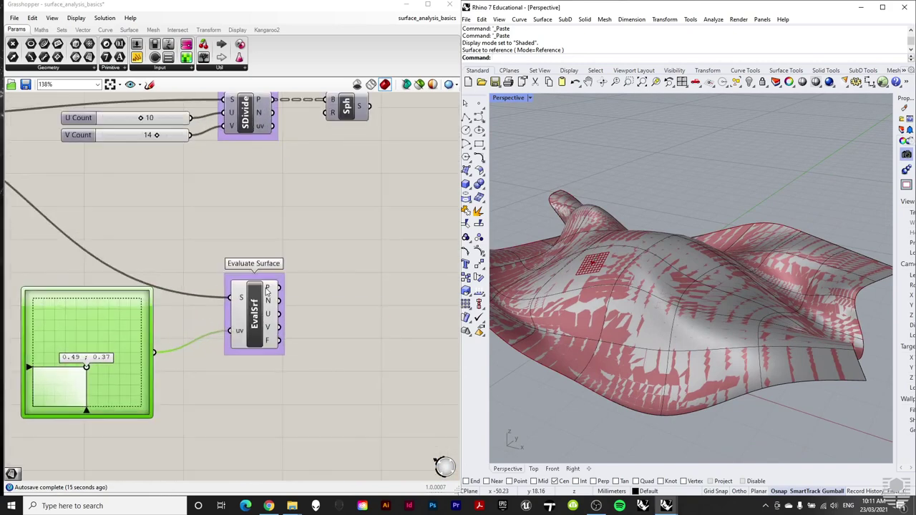
Set the MD Slider driving Evaluate Surface to 0.52 ; 0.46 to move the evaluated frame along the surface.
mouse_move(266, 290)
left_click_drag(86, 367, 88, 356)
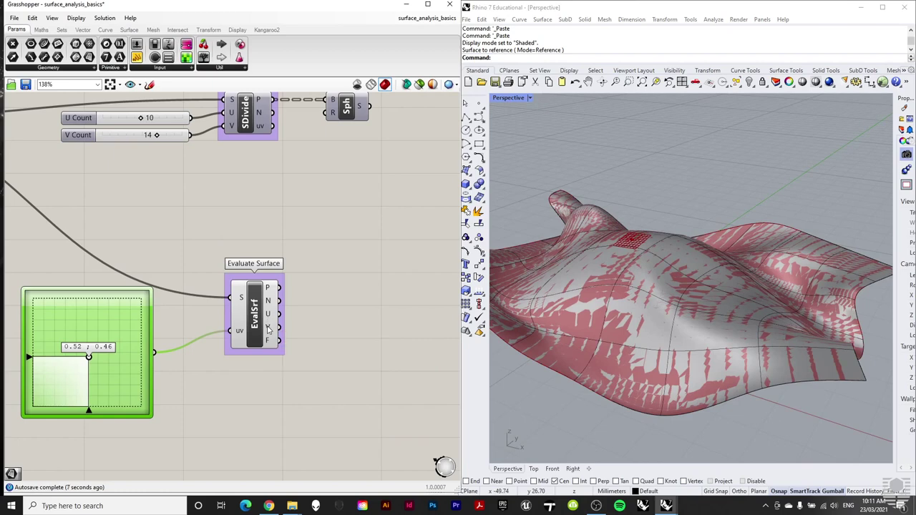
scroll(412, 250, "down", 3)
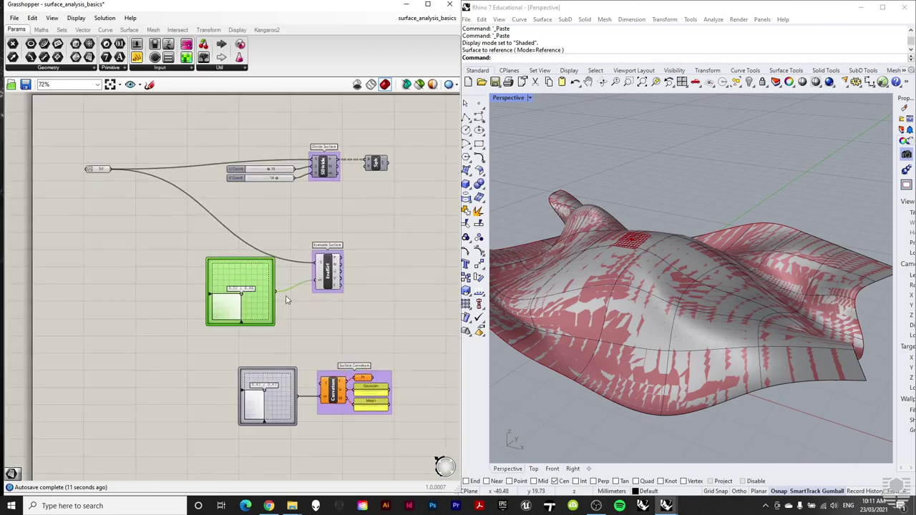
scroll(338, 269, "up", 2)
scroll(341, 269, "up", 2)
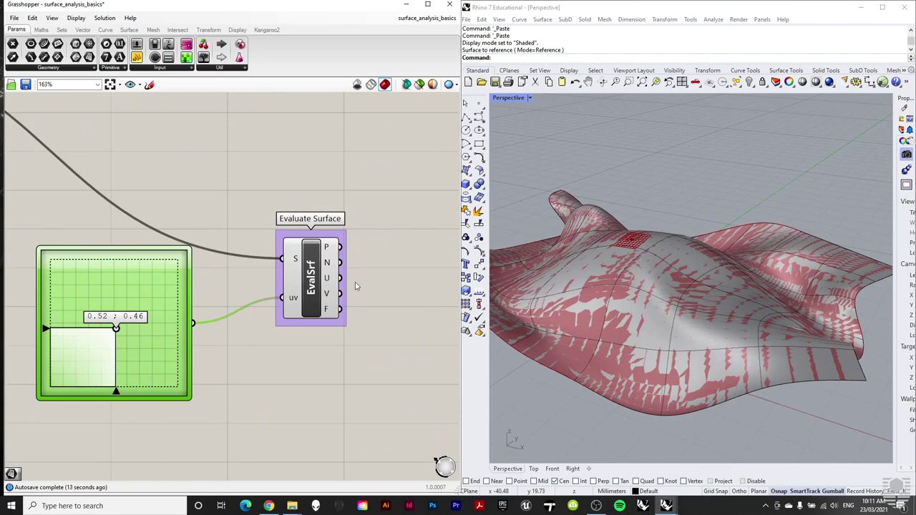
scroll(325, 287, "down", 2)
scroll(315, 312, "up", 1)
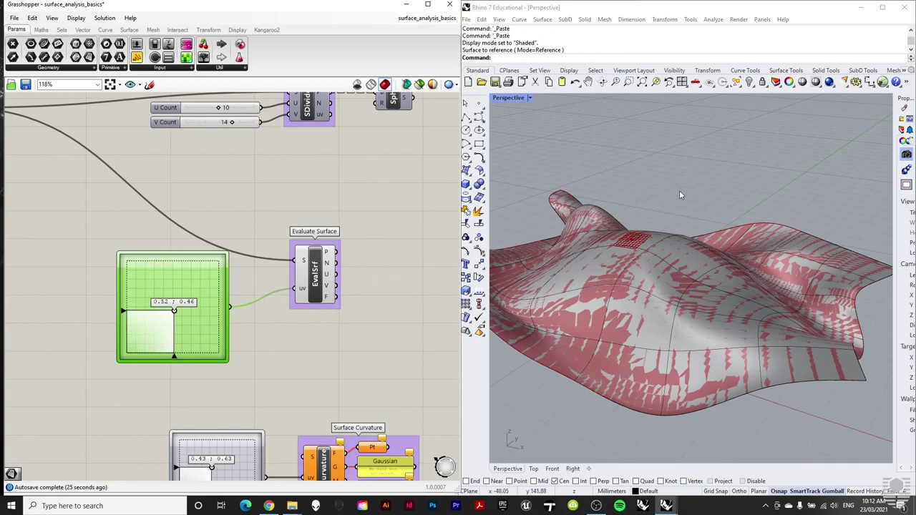
Turn off the preview of the Evaluate Surface component.
right_click_drag(600, 196, 451, 278)
scroll(326, 214, "down", 2)
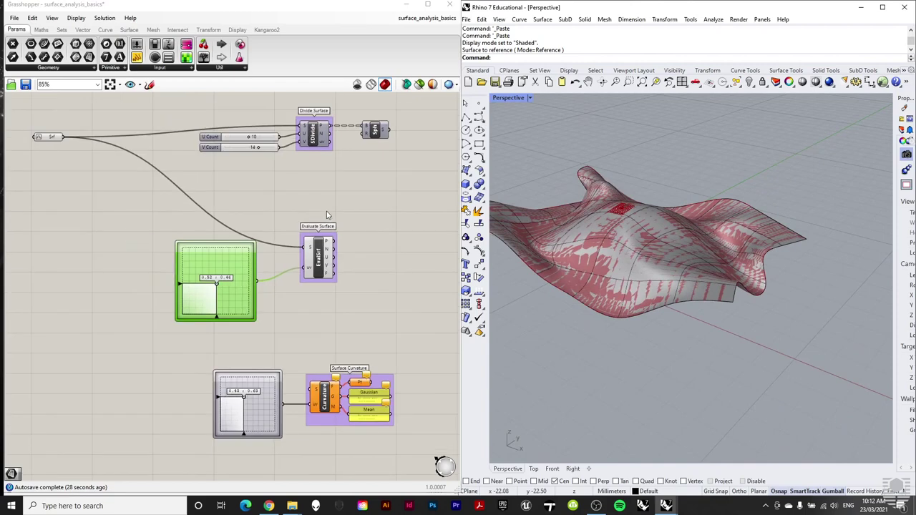
right_click(328, 262)
left_click(350, 280)
Connect the referenced Srf parameter to the S input of the Surface Curvature component.
scroll(358, 373, "down", 2)
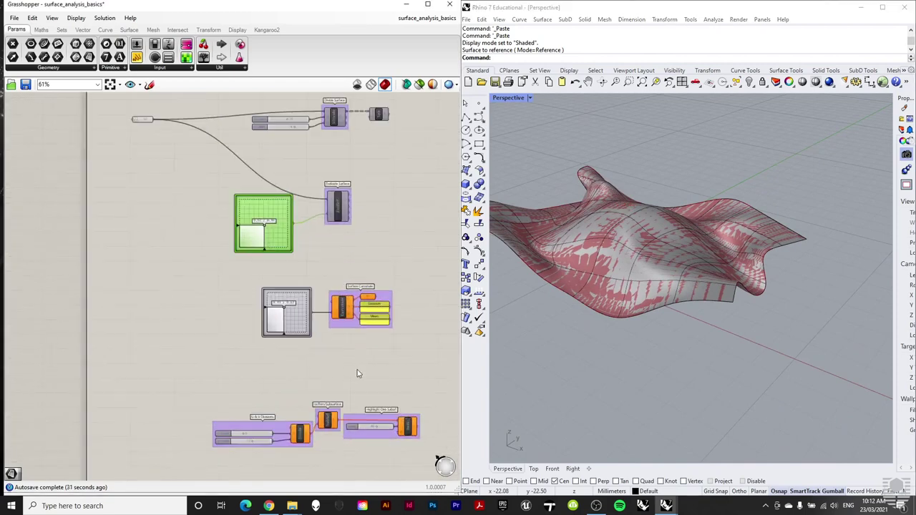
left_click_drag(153, 120, 332, 307)
scroll(333, 307, "up", 6)
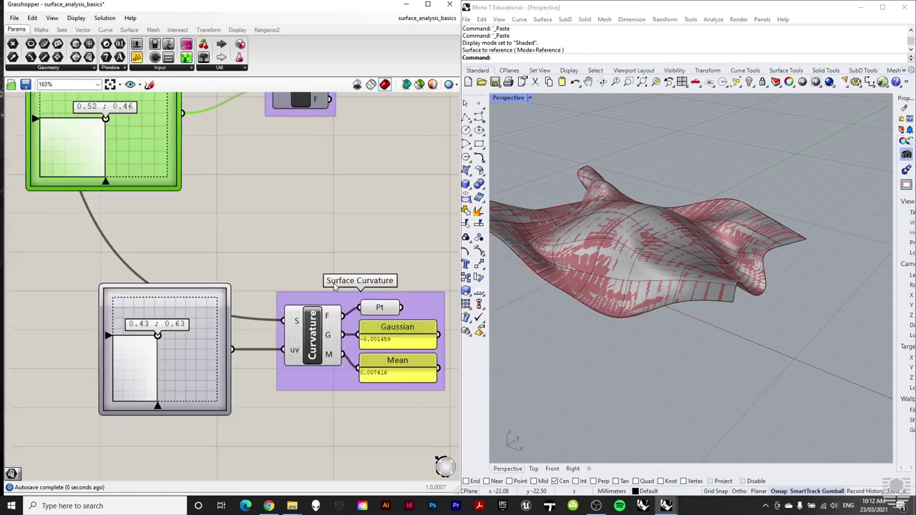
Set the Surface Curvature MD Slider to 0.71 ; 0.45 to sample the curvature at another point on the surface.
right_click_drag(630, 243, 657, 239)
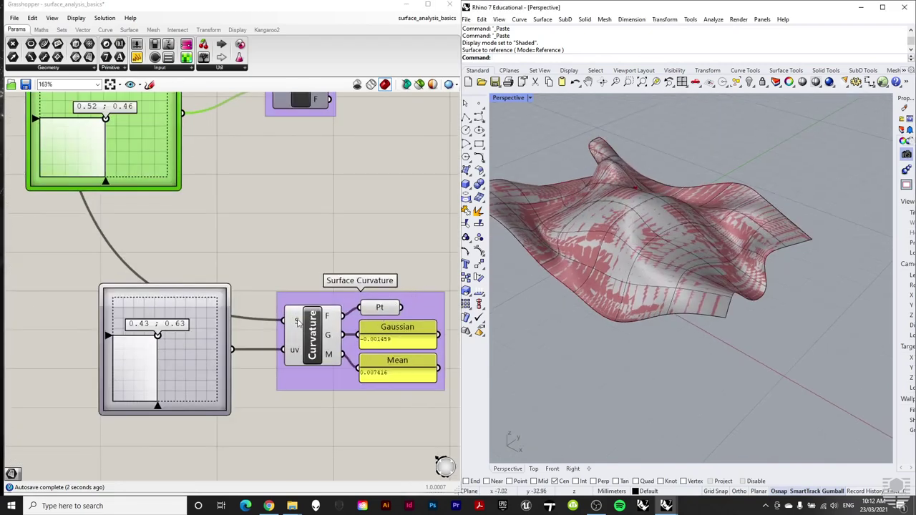
left_click(308, 329)
scroll(657, 238, "up", 5)
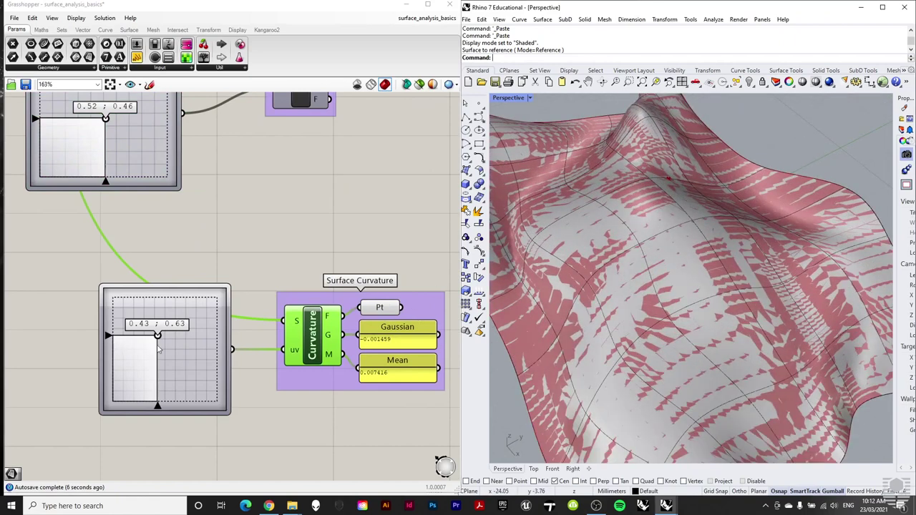
mouse_move(158, 336)
left_mouse_down()
mouse_move(172, 340)
mouse_move(150, 324)
mouse_move(150, 350)
mouse_move(166, 373)
mouse_move(185, 355)
left_mouse_up()
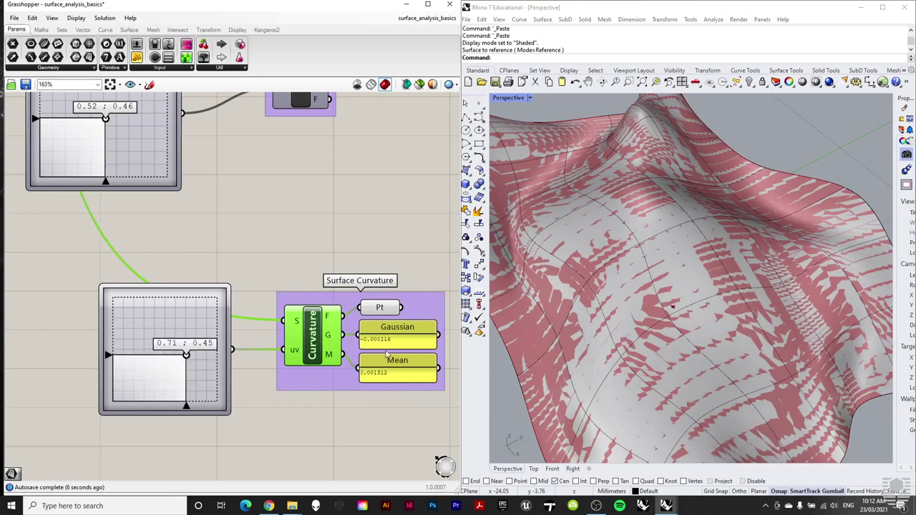
scroll(346, 286, "down", 1)
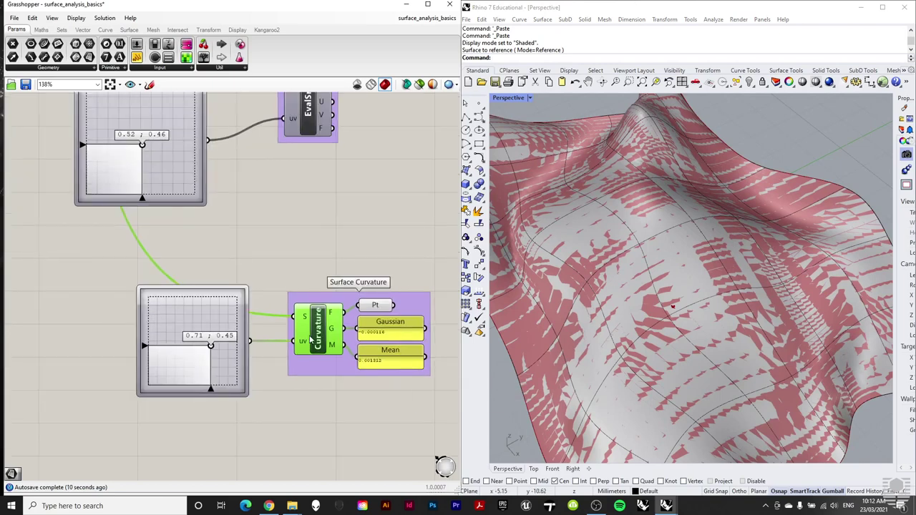
right_click_drag(316, 346, 307, 326)
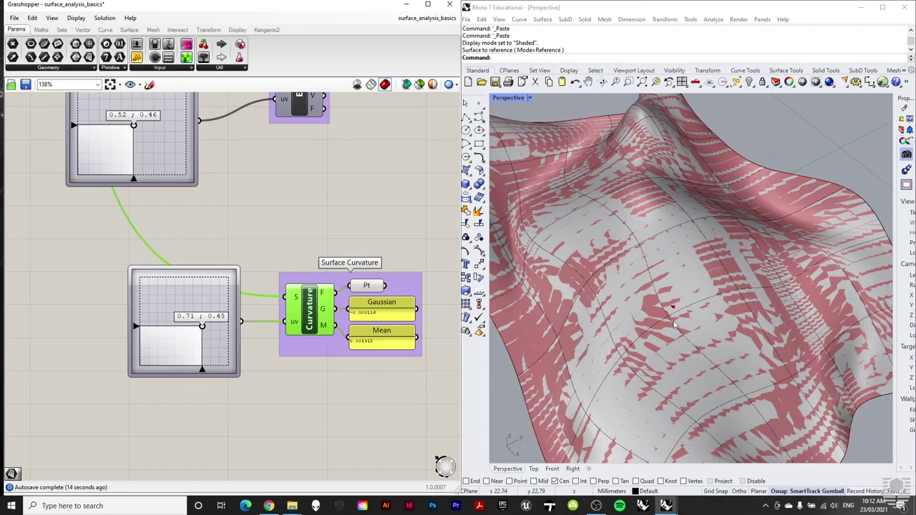
mouse_move(673, 325)
right_mouse_down()
mouse_move(685, 254)
mouse_move(673, 192)
right_mouse_up()
scroll(275, 207, "down", 3)
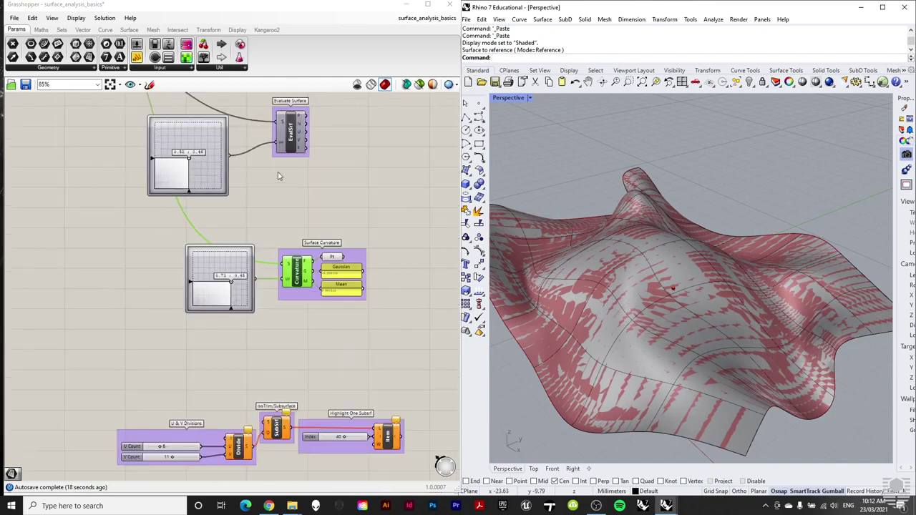
Connect the referenced Srf parameter to the S input of SubSrf and the I input of Divide.
scroll(279, 176, "down", 3)
left_click_drag(173, 135, 311, 387)
scroll(317, 394, "up", 5)
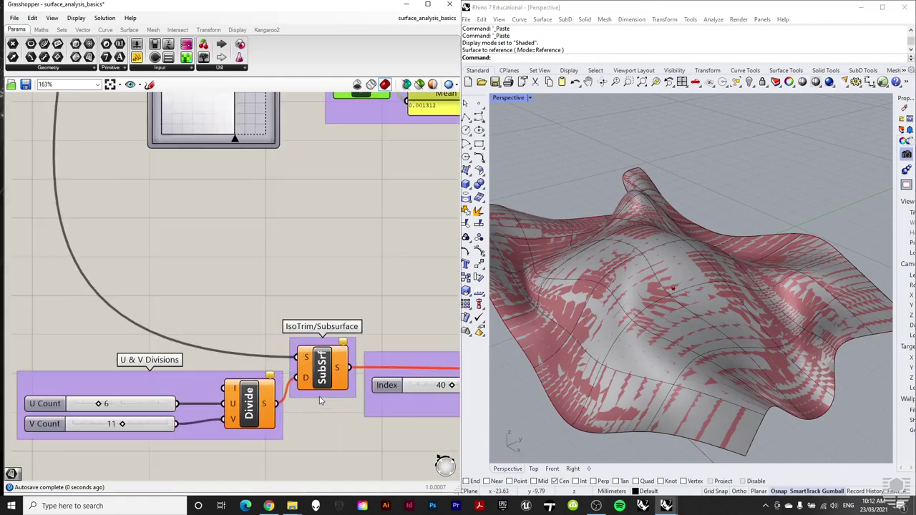
scroll(329, 378, "down", 3)
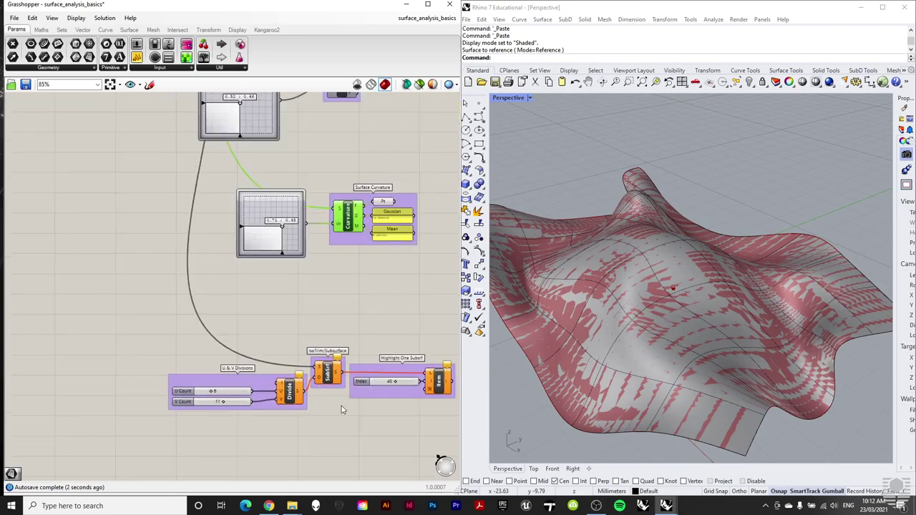
scroll(331, 383, "down", 2)
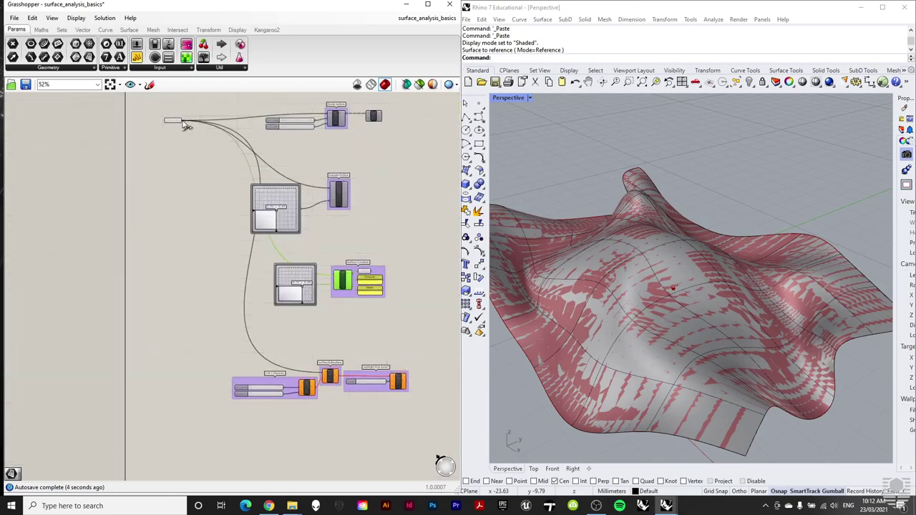
scroll(342, 392, "up", 2)
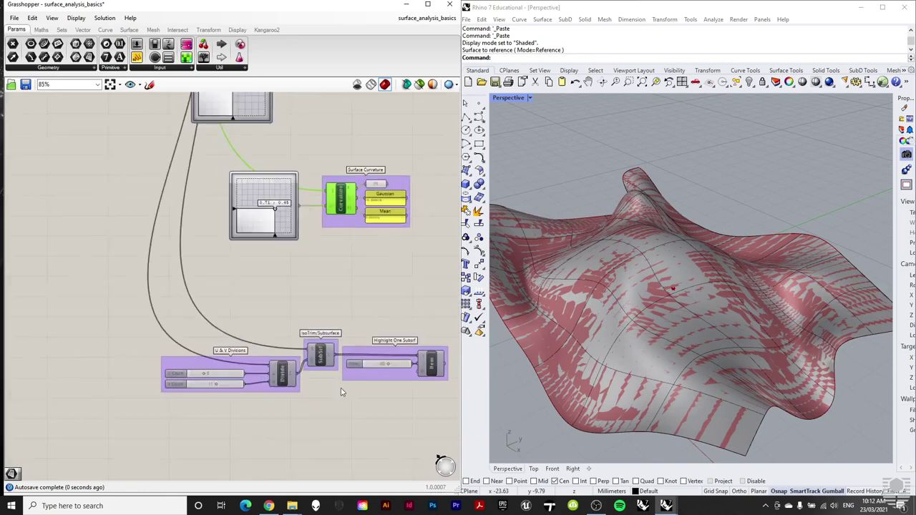
Turn on the preview of the IsoTrim/Subsurface component.
scroll(341, 392, "up", 2)
left_click(250, 340)
right_click(251, 342)
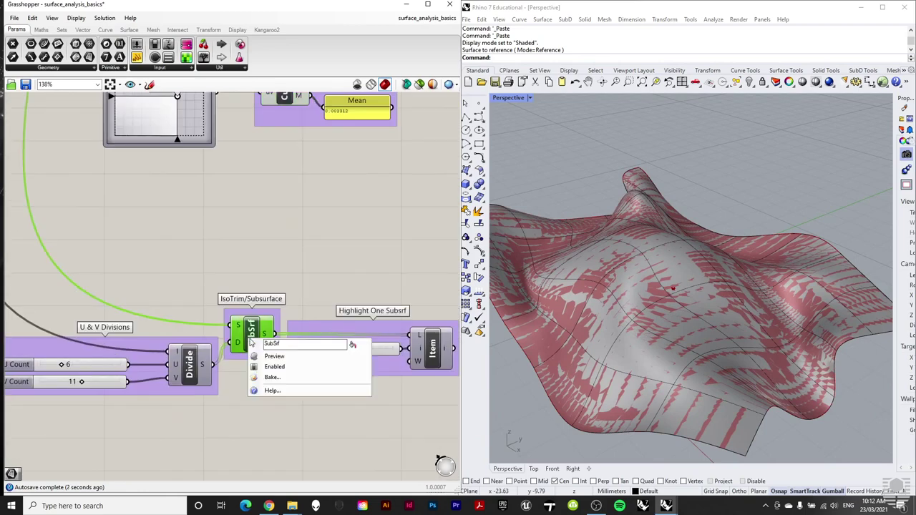
left_click(286, 360)
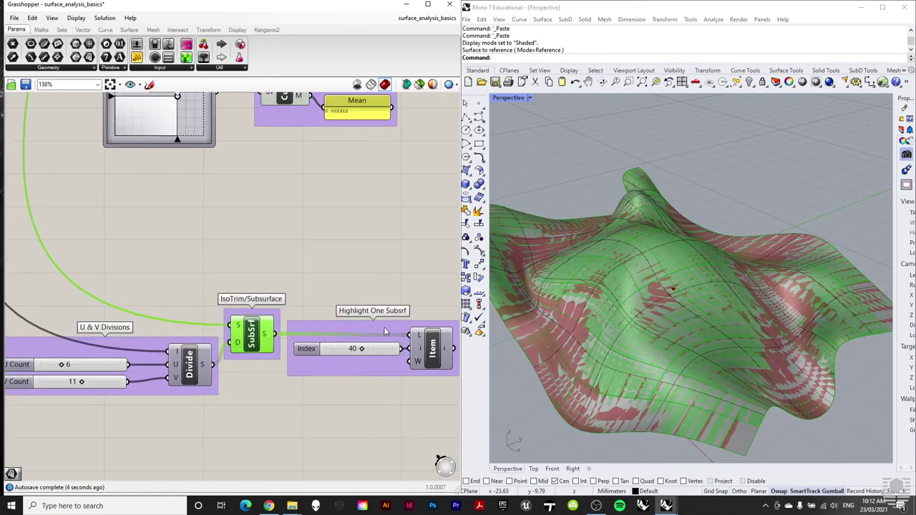
Select the Divide component and set its U Count to 7, then raise it to 10.
left_click(375, 244)
scroll(387, 351, "down", 2)
left_click(189, 364)
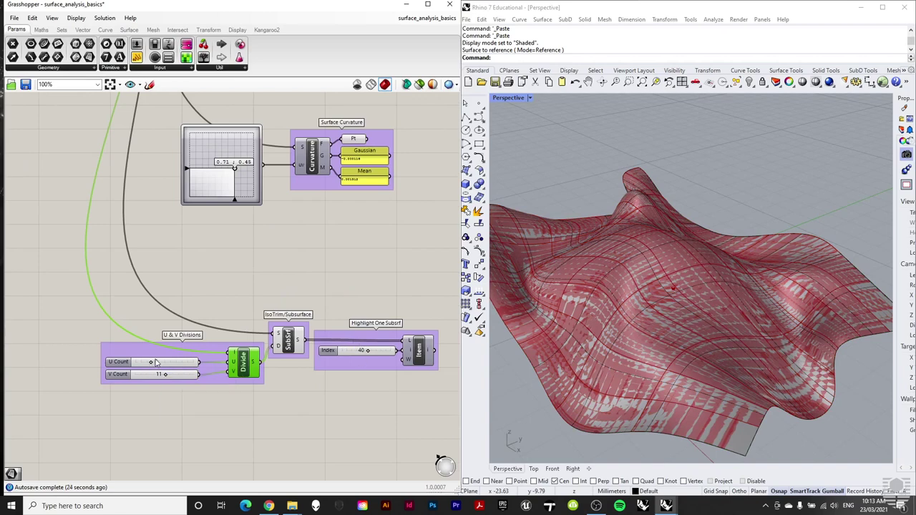
mouse_move(151, 362)
left_mouse_down()
mouse_move(166, 363)
mouse_move(153, 362)
left_mouse_up()
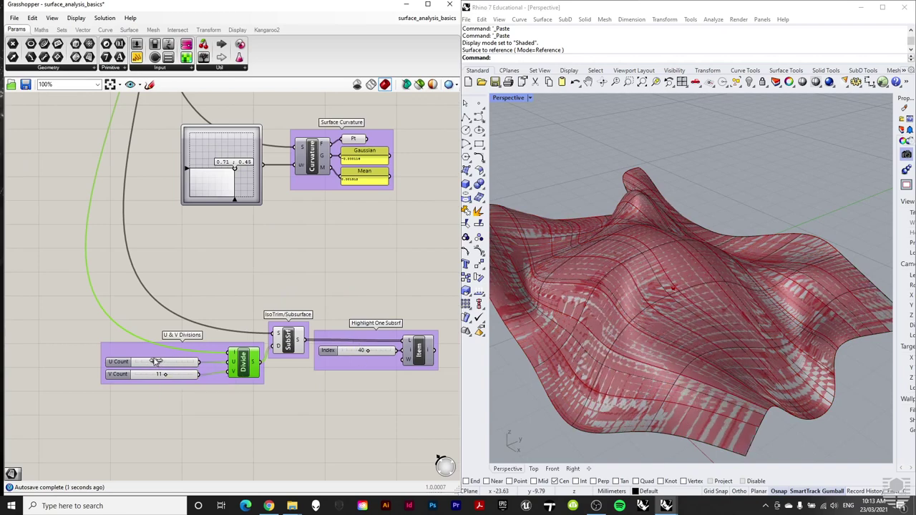
right_click_drag(630, 300, 547, 303)
scroll(546, 304, "up", 5)
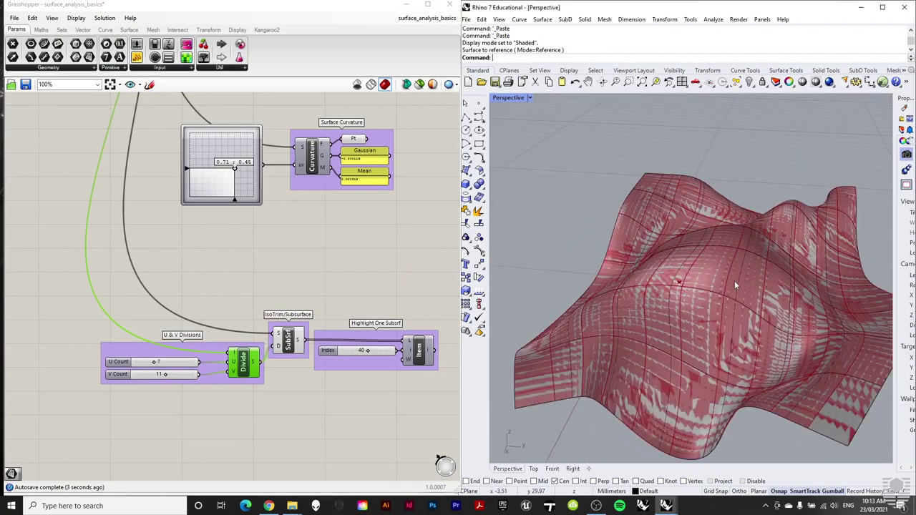
scroll(594, 304, "down", 6)
scroll(642, 304, "up", 8)
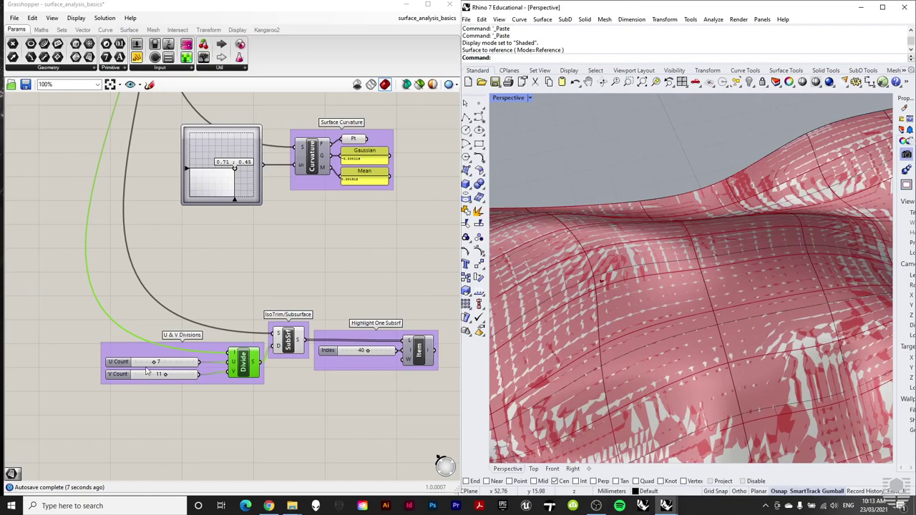
left_click_drag(156, 364, 163, 363)
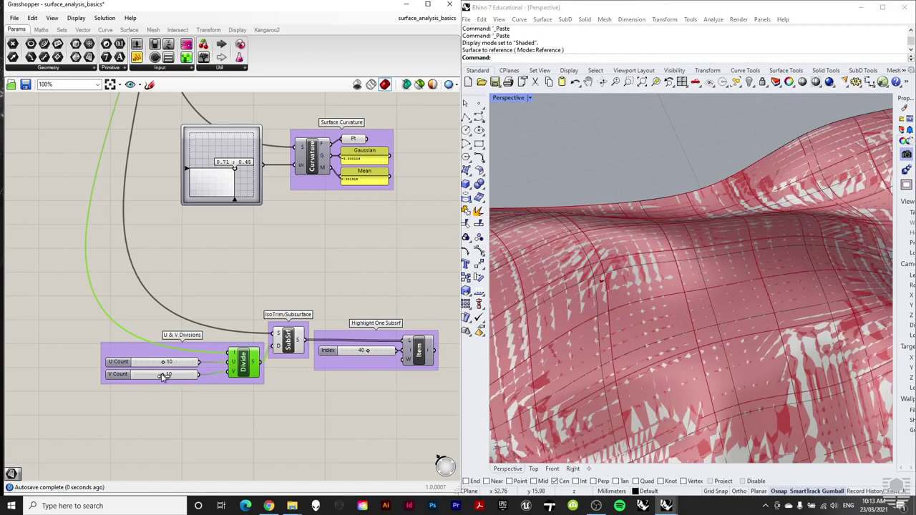
Turn on the preview of the Item component in the Highlight One Subsrf group.
scroll(372, 394, "down", 4)
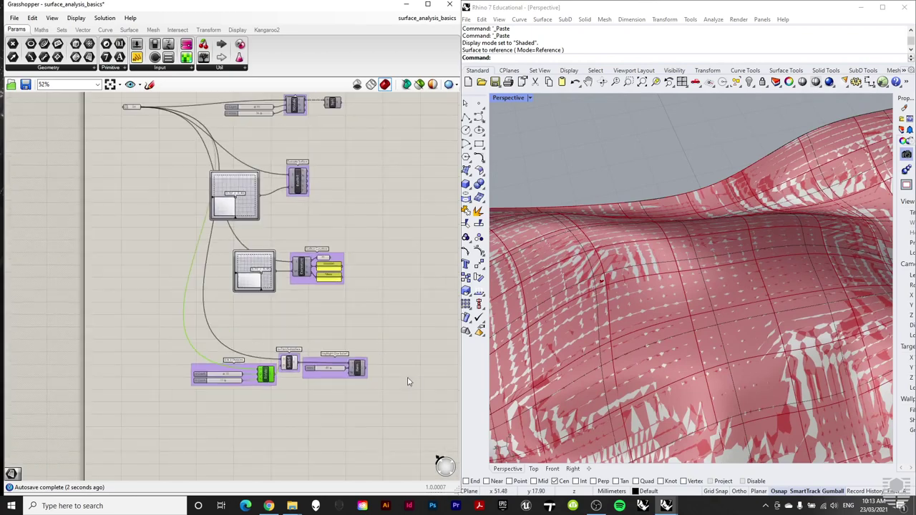
scroll(373, 391, "up", 5)
scroll(558, 178, "down", 6)
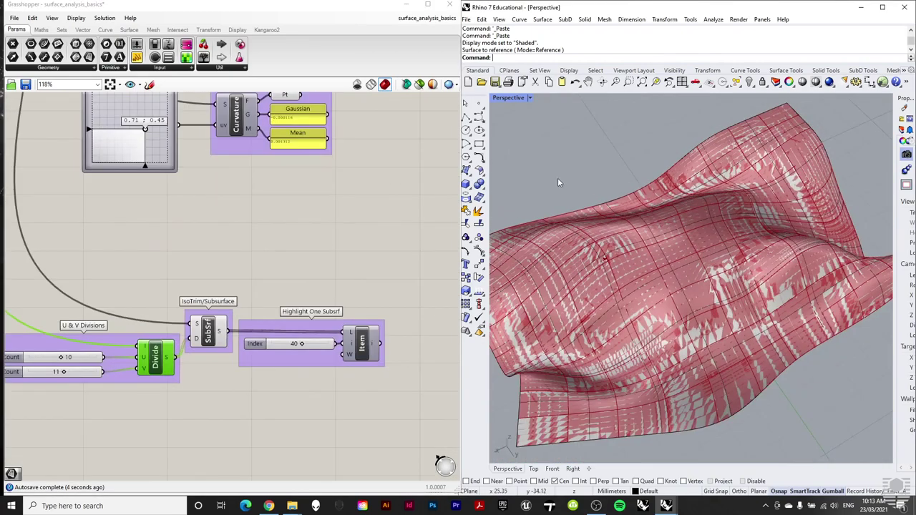
scroll(718, 259, "up", 3)
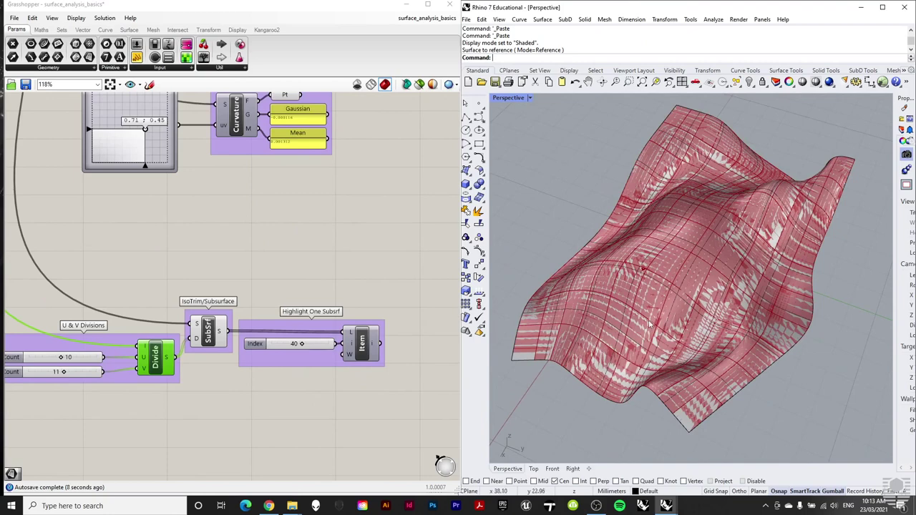
scroll(358, 389, "up", 1)
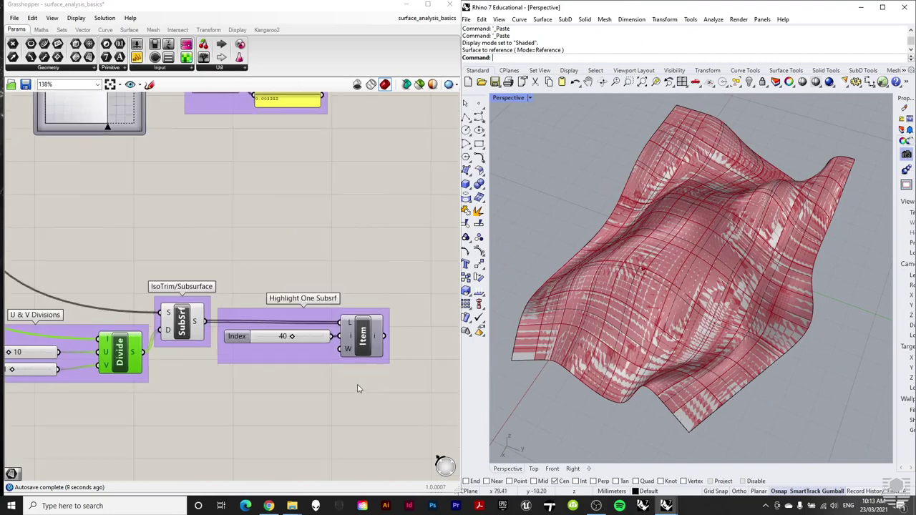
left_click(362, 341)
right_click(360, 329)
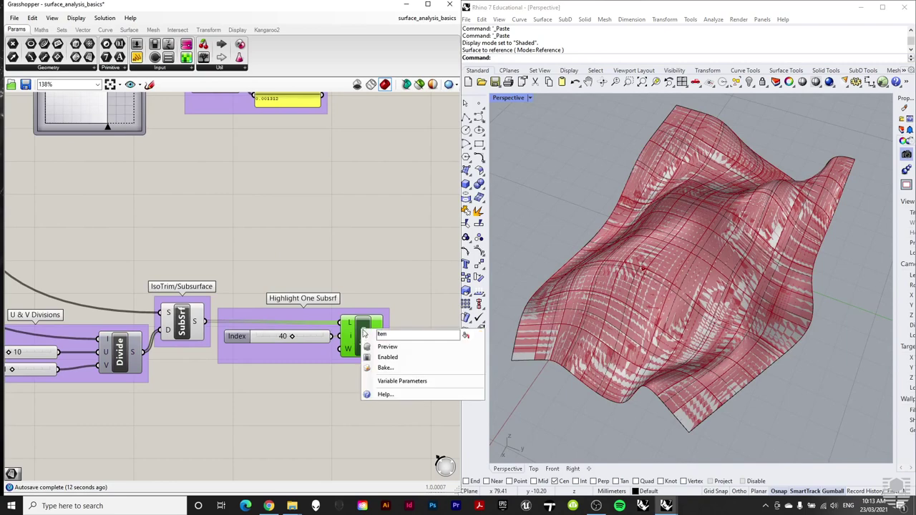
left_click(381, 348)
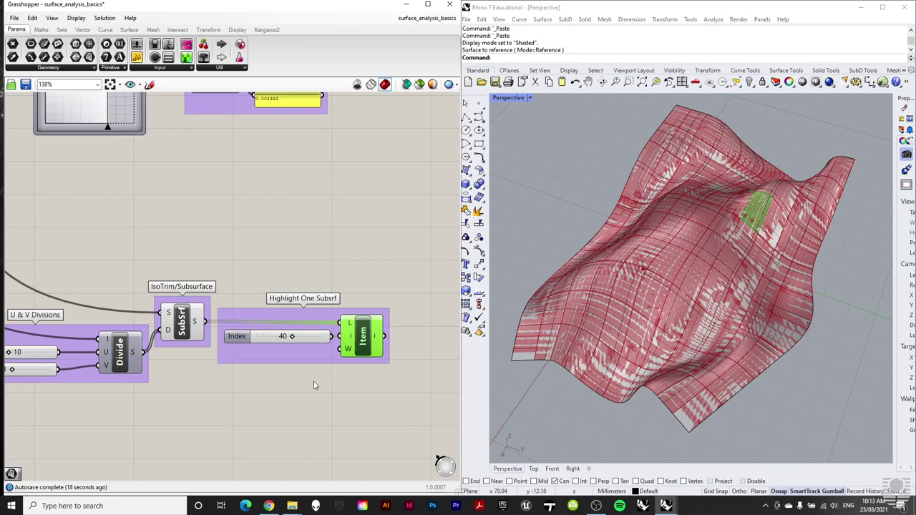
Set the Index slider of Highlight One Subsrf to 47 to highlight another subsurface, and clear the component selection.
left_click_drag(291, 338, 332, 343)
left_click_drag(321, 338, 299, 339)
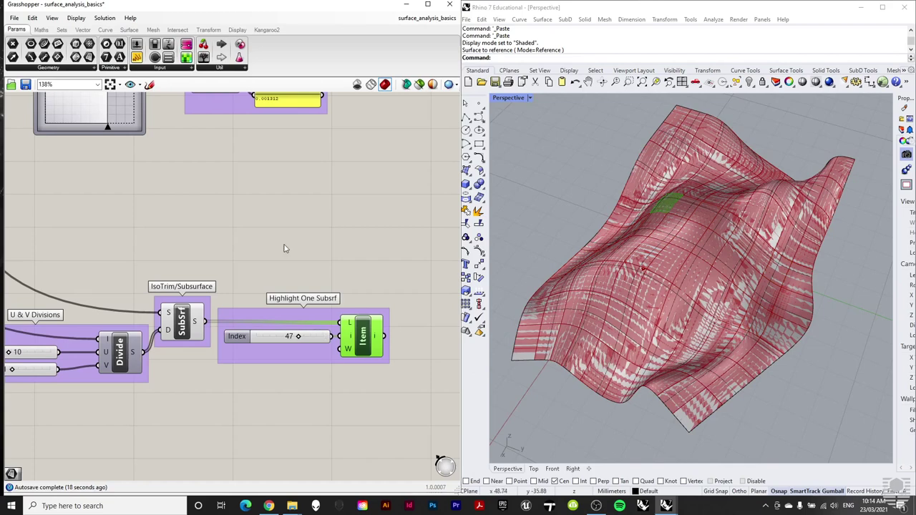
right_click_drag(284, 248, 231, 190)
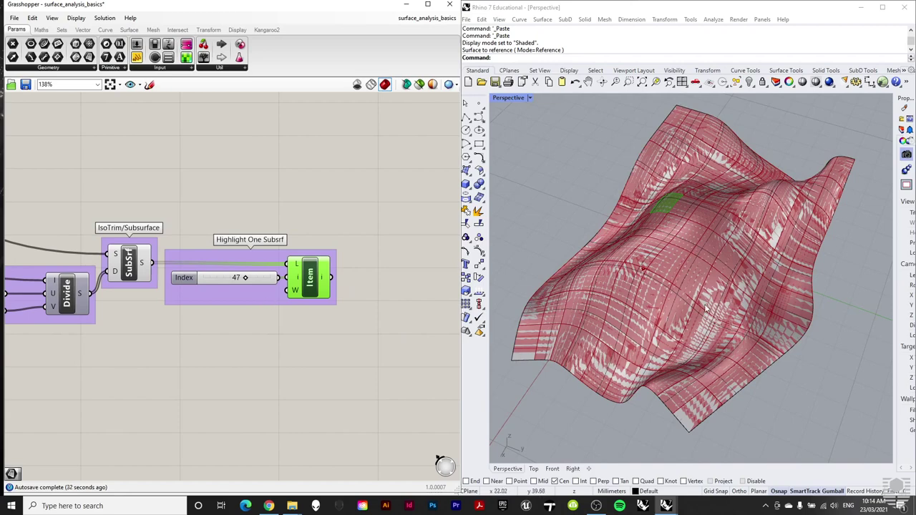
left_click(441, 215)
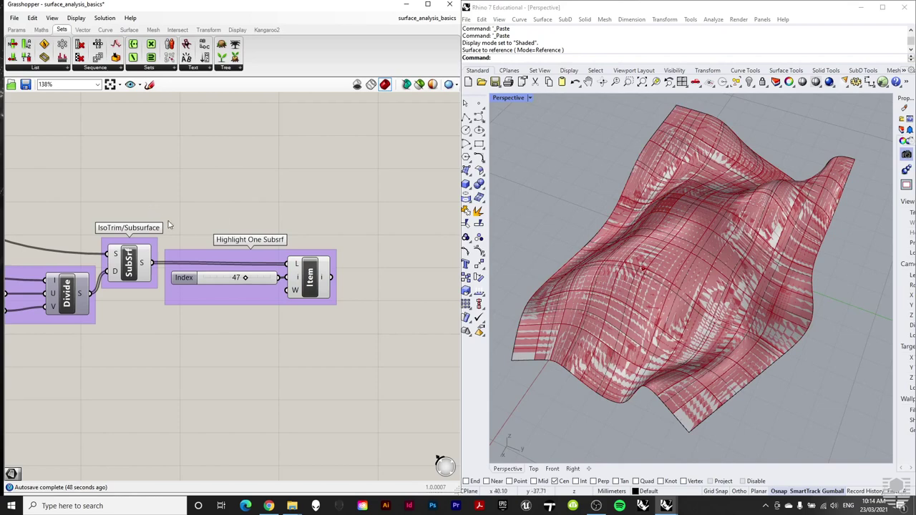
scroll(352, 222, "down", 2)
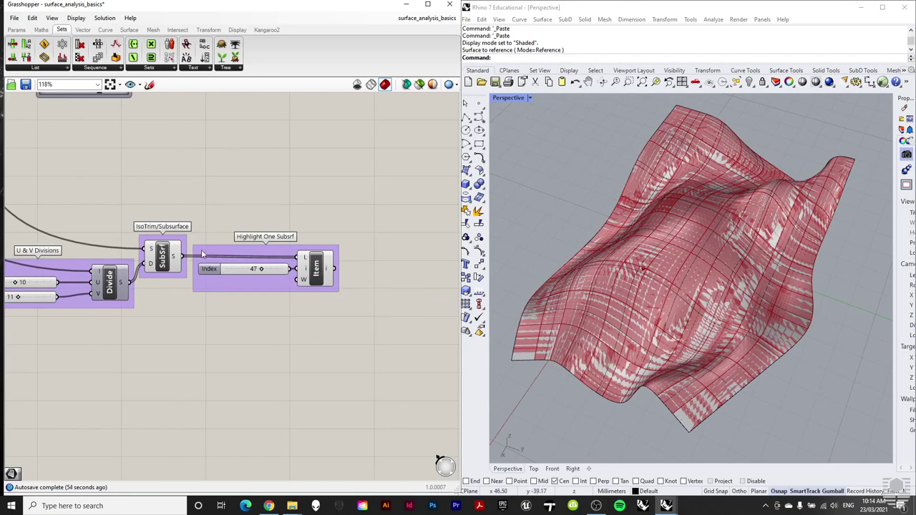
right_click_drag(326, 256, 315, 279)
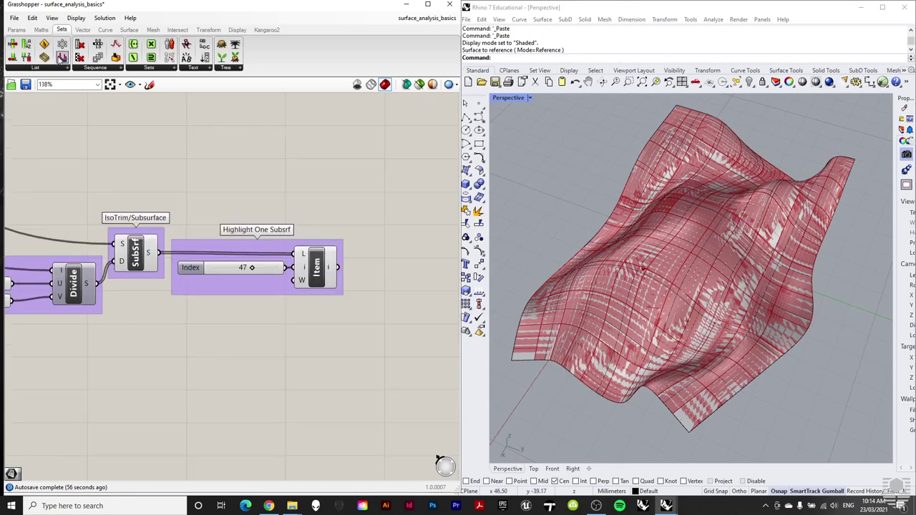
Set the Index slider of Highlight One Subsrf to 49 and inspect the highlighted subsurface on the model.
scroll(365, 286, "down", 1)
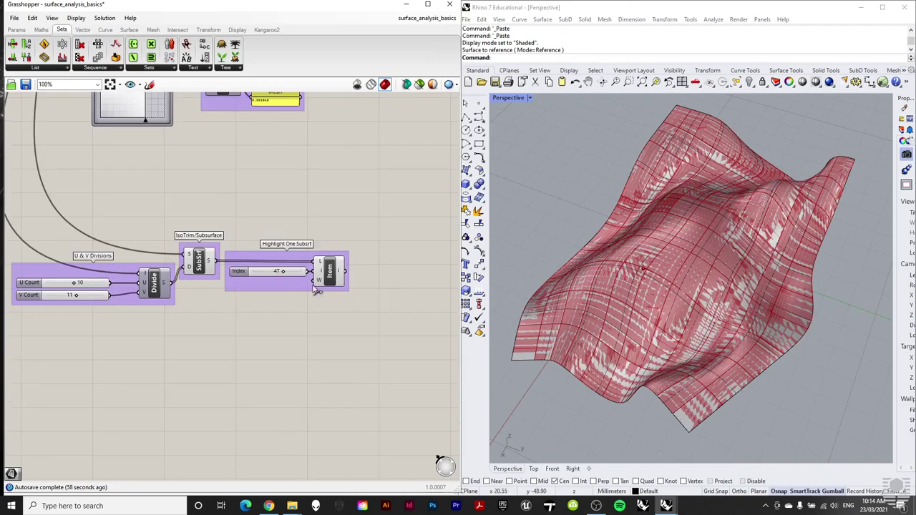
scroll(304, 282, "up", 2)
left_click_drag(275, 270, 278, 270)
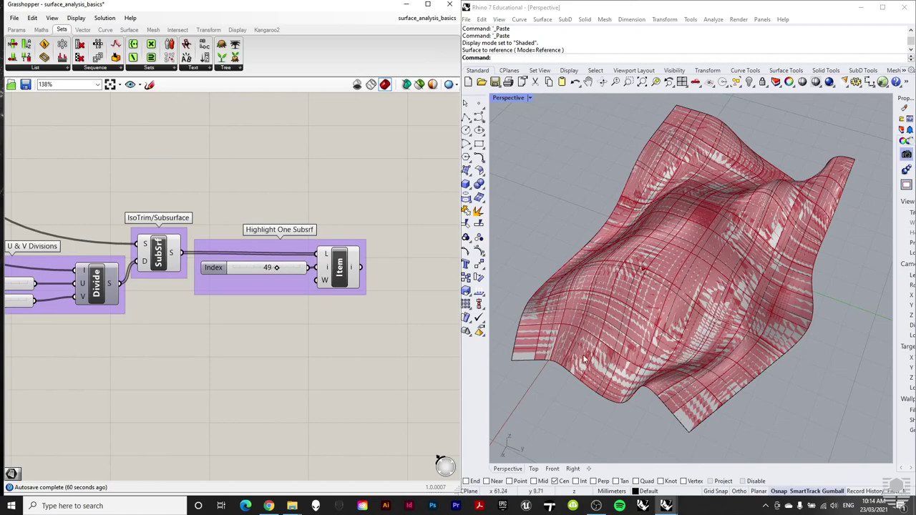
right_click_drag(763, 271, 797, 254)
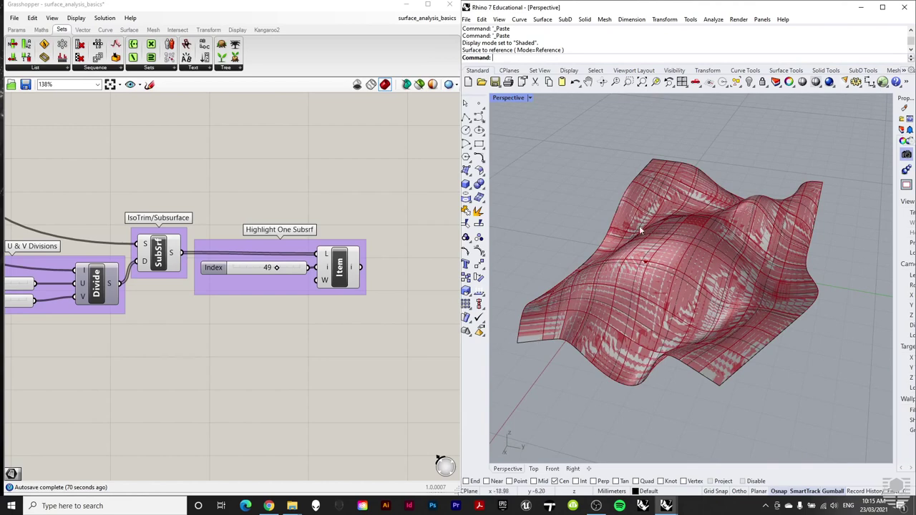
scroll(373, 248, "down", 3)
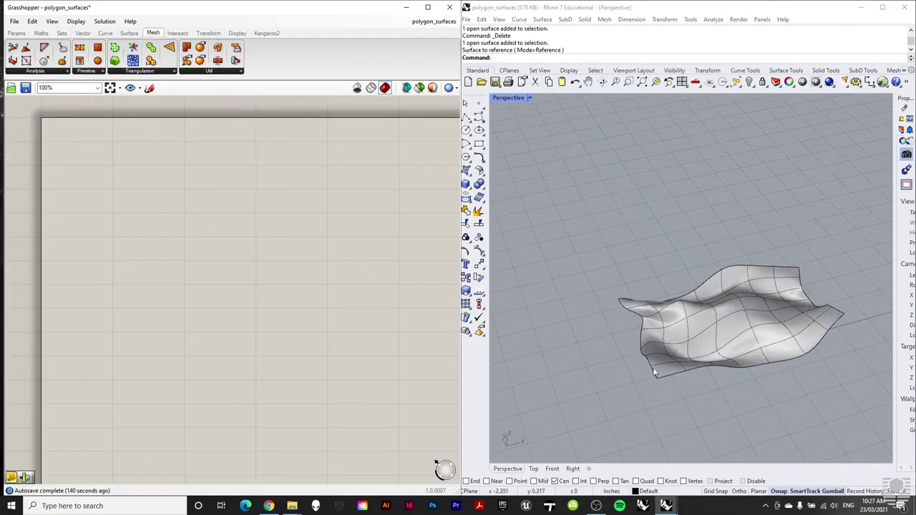
Inspect the undulating Rhino surface of the polygon_surfaces model, selecting and deselecting it.
mouse_move(627, 310)
right_mouse_down()
mouse_move(564, 252)
mouse_move(628, 305)
right_mouse_up()
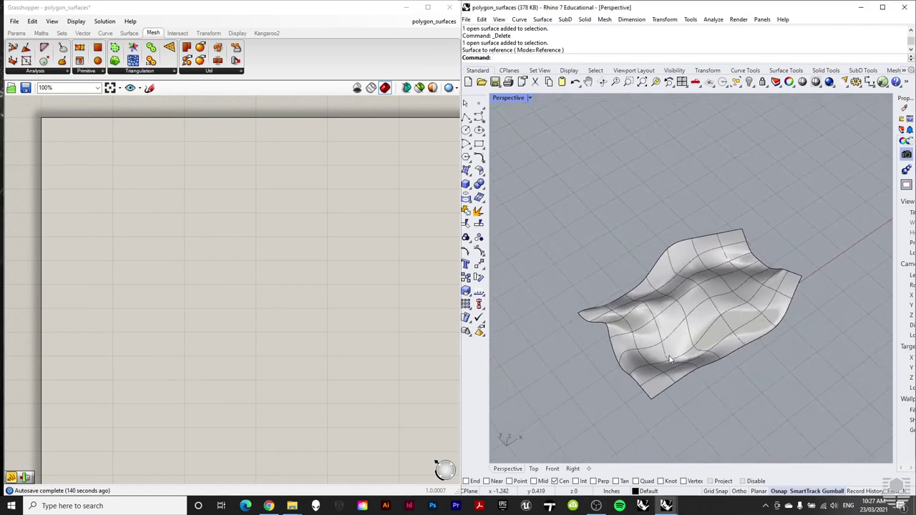
scroll(708, 365, "up", 2)
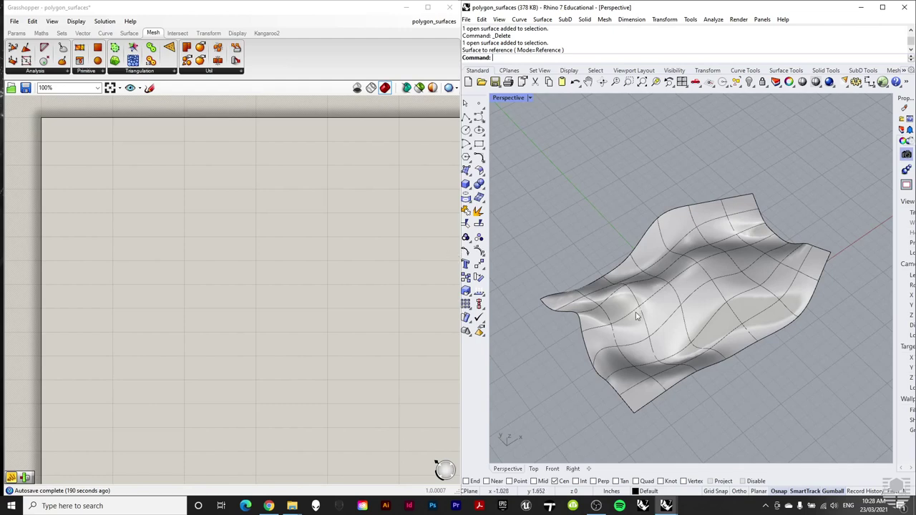
left_click(697, 274)
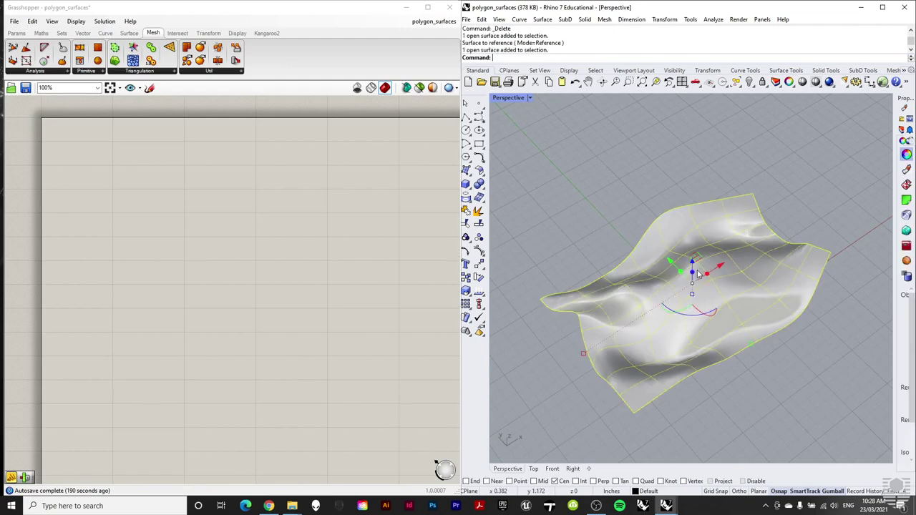
left_click(652, 179)
right_click_drag(823, 264, 727, 251)
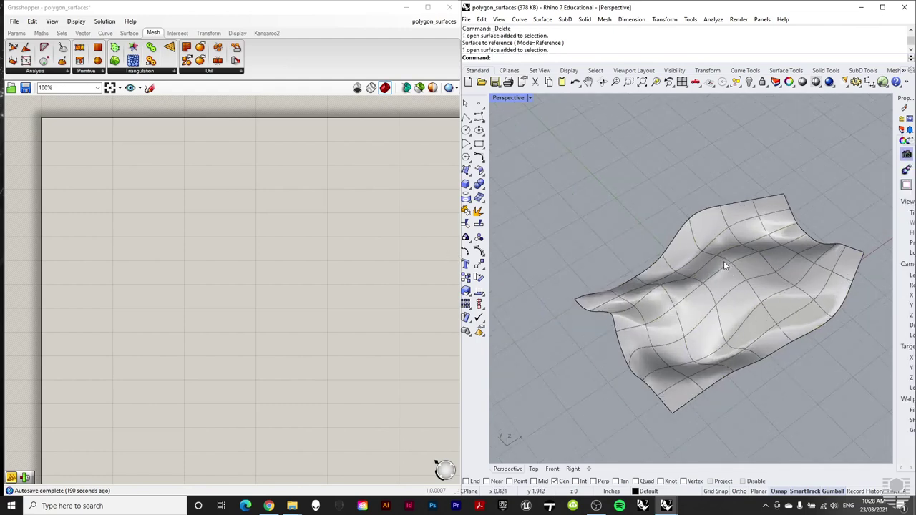
left_click(697, 268)
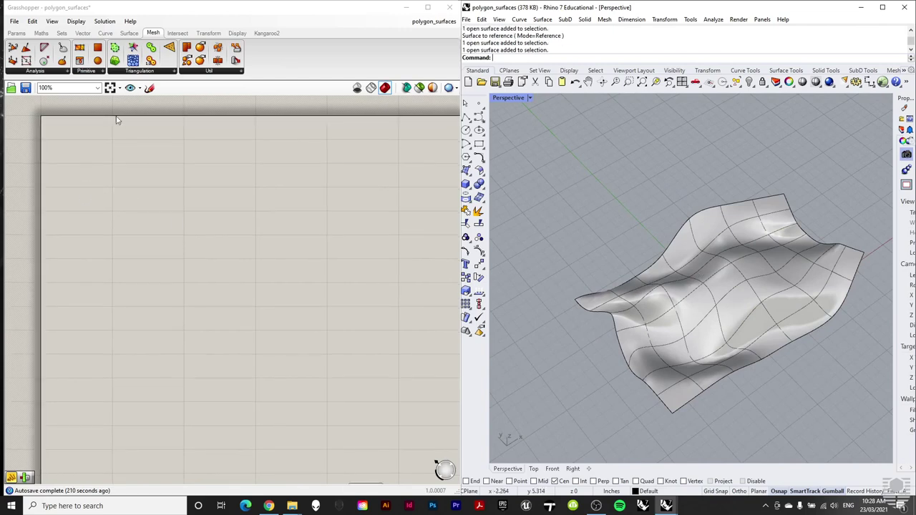
Add a Surface parameter to the empty canvas and reference the undulating Rhino surface in it.
left_click(10, 33)
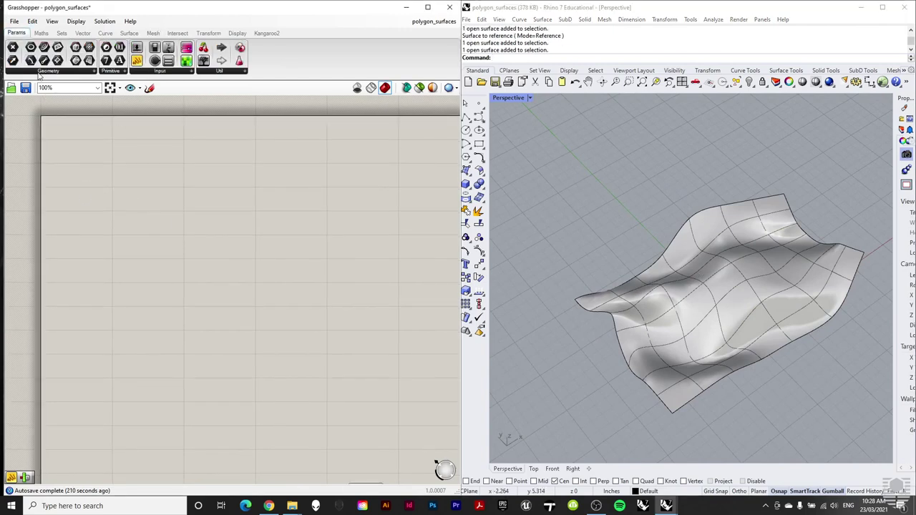
left_click(42, 72)
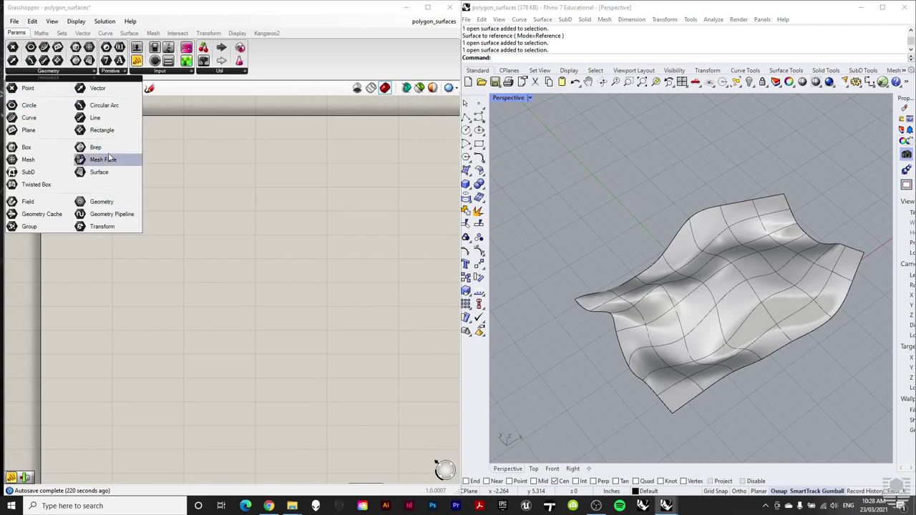
left_click_drag(109, 176, 125, 232)
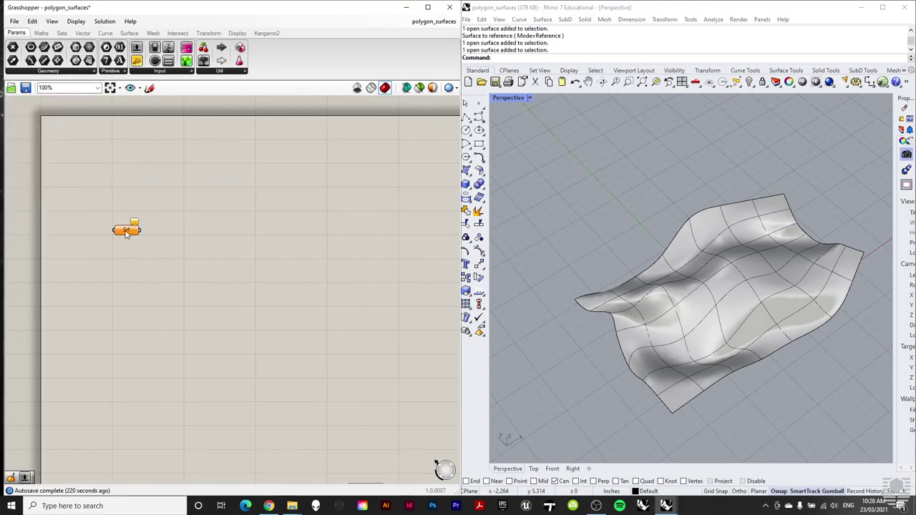
right_click(126, 233)
left_click(203, 364)
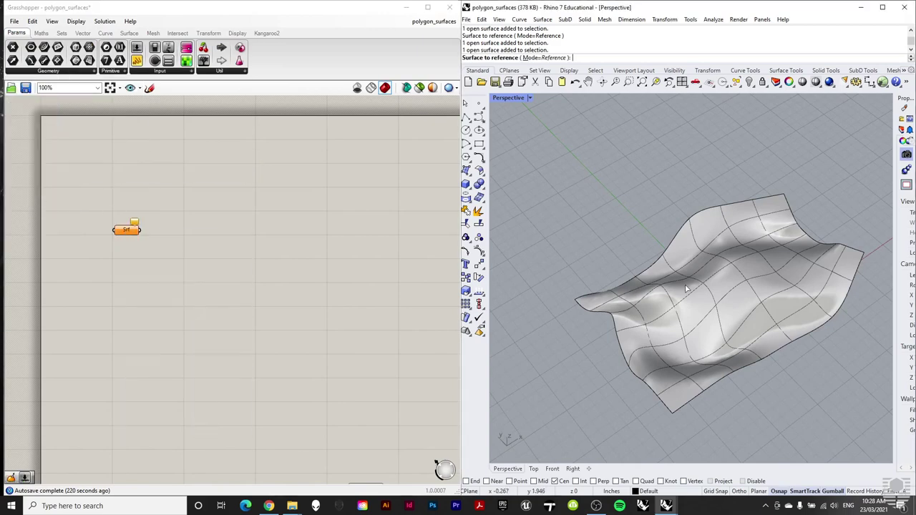
left_click(685, 288)
left_click_drag(128, 232, 110, 240)
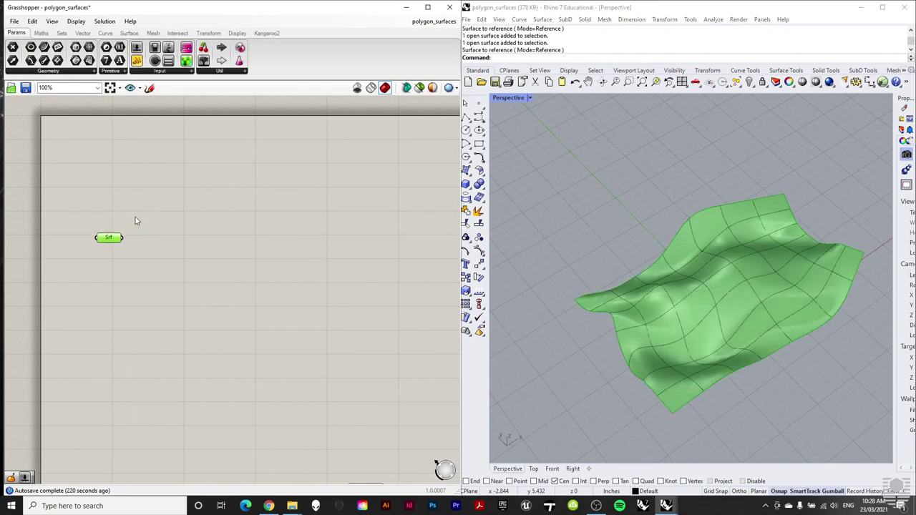
left_click(137, 221)
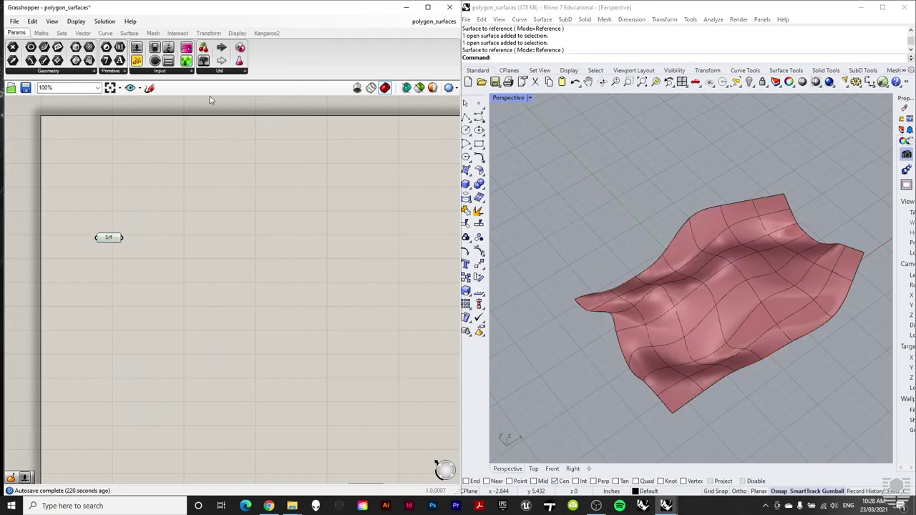
Add a Mesh Surface component and connect the Srf parameter to its S input.
left_click(153, 34)
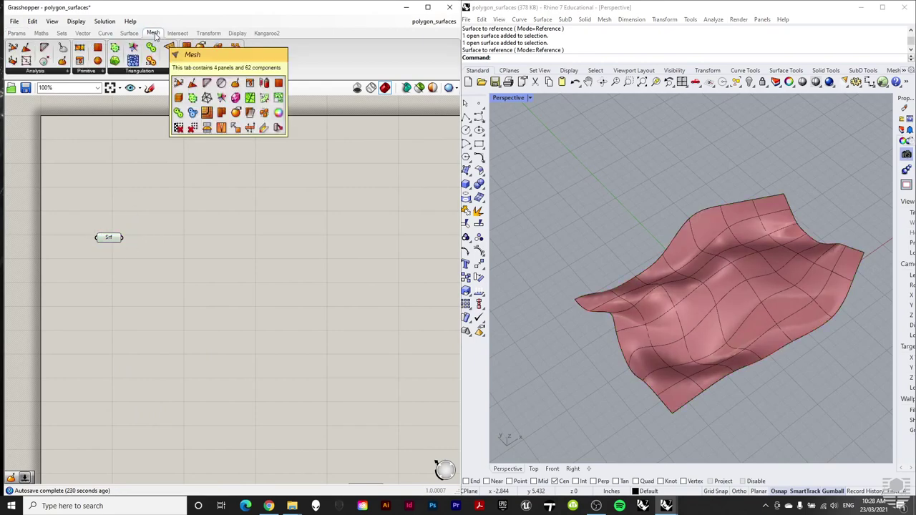
left_click(214, 72)
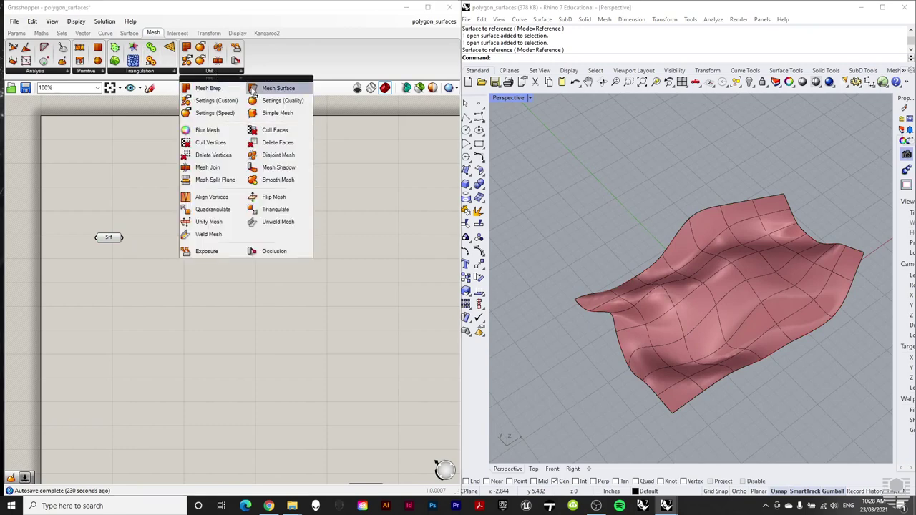
left_click_drag(278, 88, 180, 261)
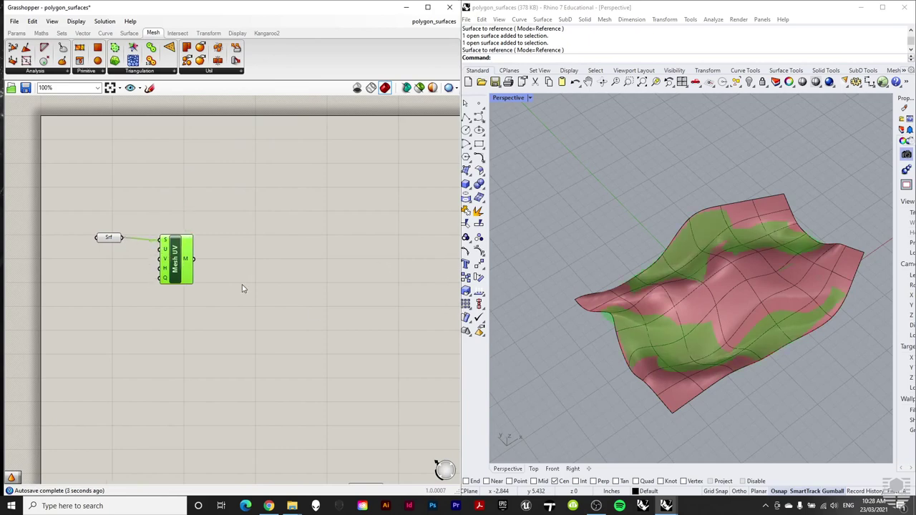
left_click(200, 201)
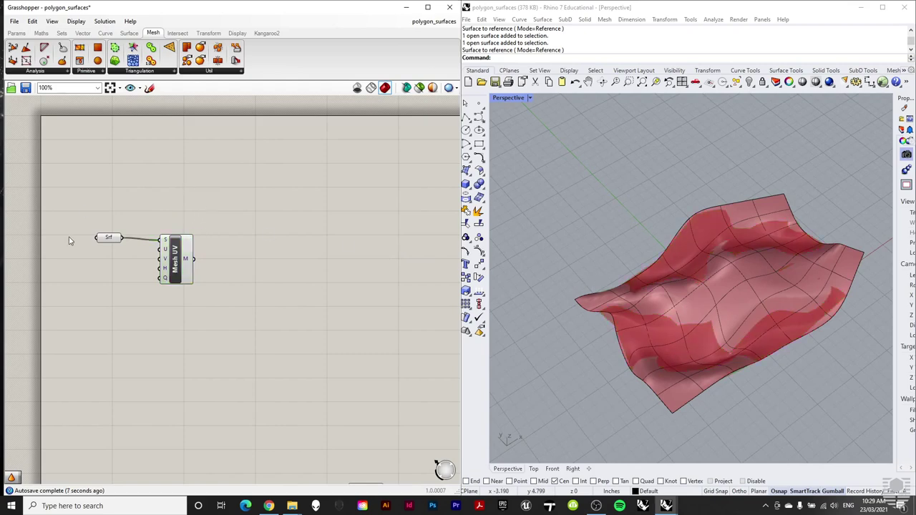
Create a number slider from 0 to 100 with value 10 and connect it to the U and V inputs of Mesh UV.
double_click(85, 271)
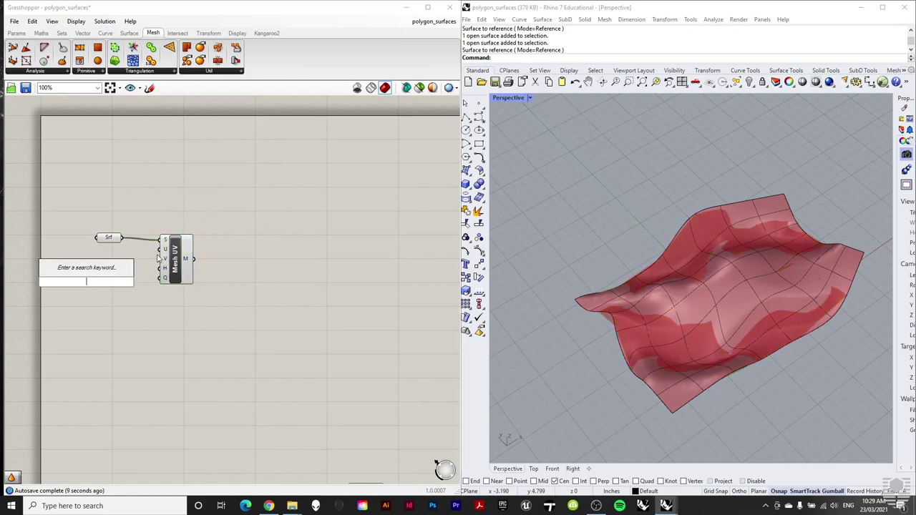
type("0<")
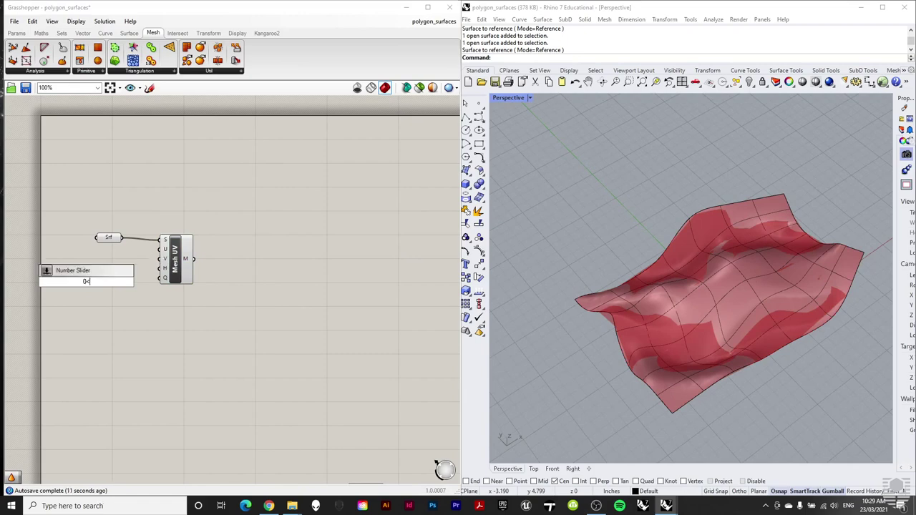
type("10<100")
key("Return")
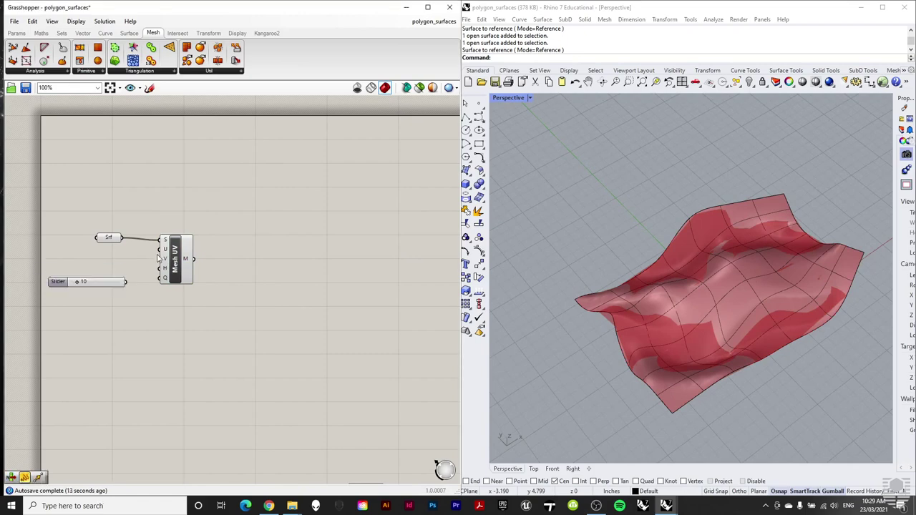
left_click_drag(130, 282, 164, 259)
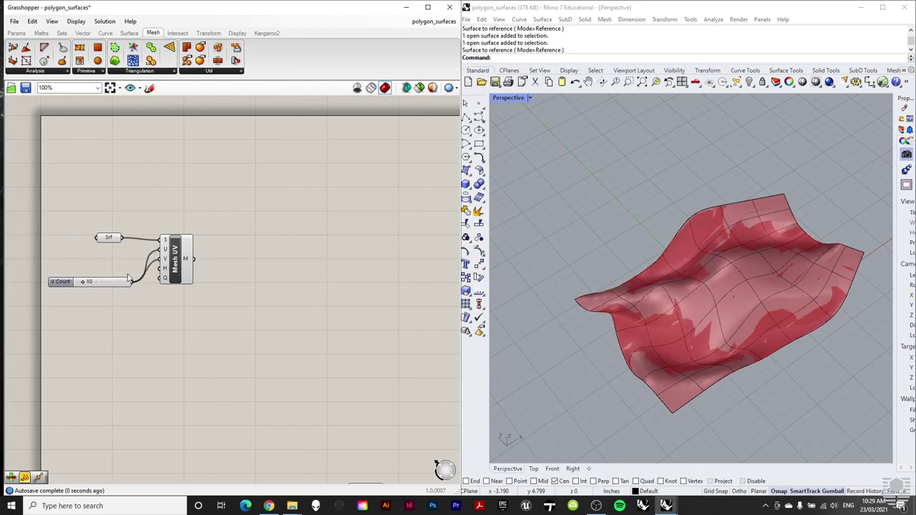
Move the V Count slider slightly up and raise it to 22 to refine the mesh.
left_click_drag(68, 282, 69, 274)
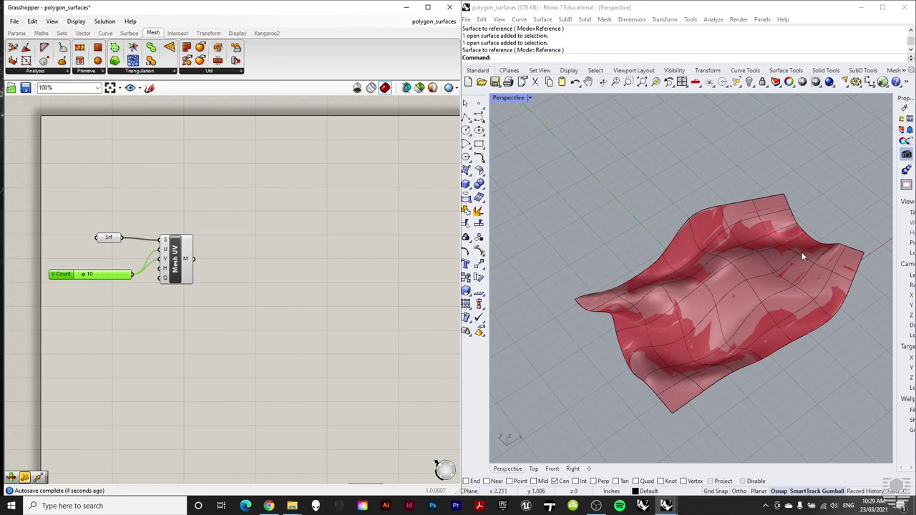
left_click_drag(83, 275, 89, 275)
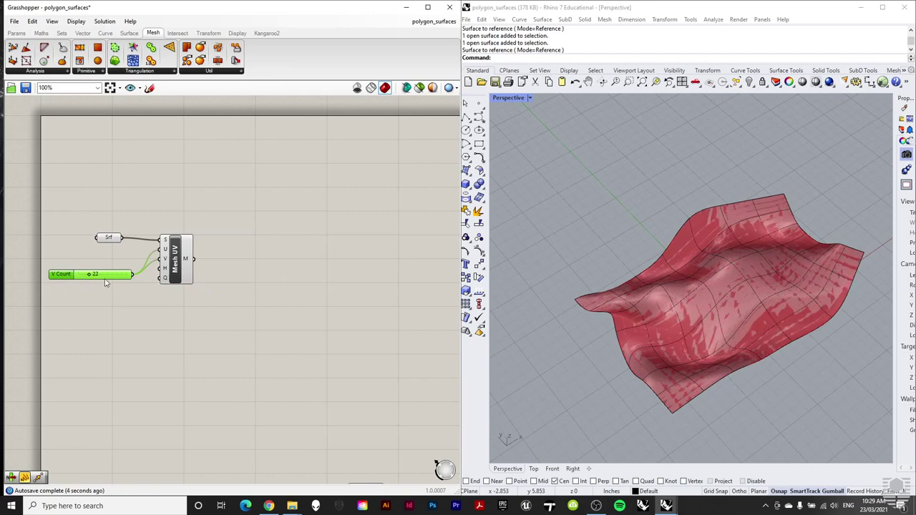
left_click(261, 287)
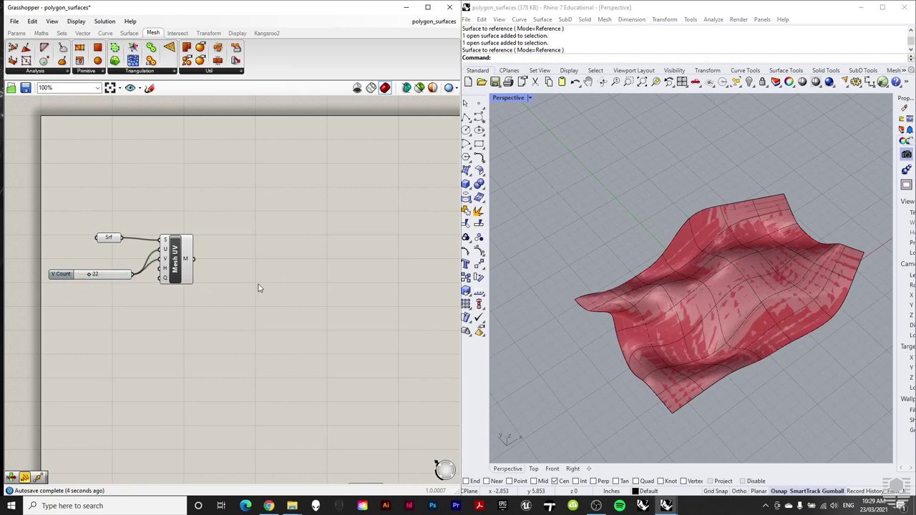
Add a Move component beside Mesh UV and connect the mesh output to its G input.
left_click(208, 33)
left_click(100, 72)
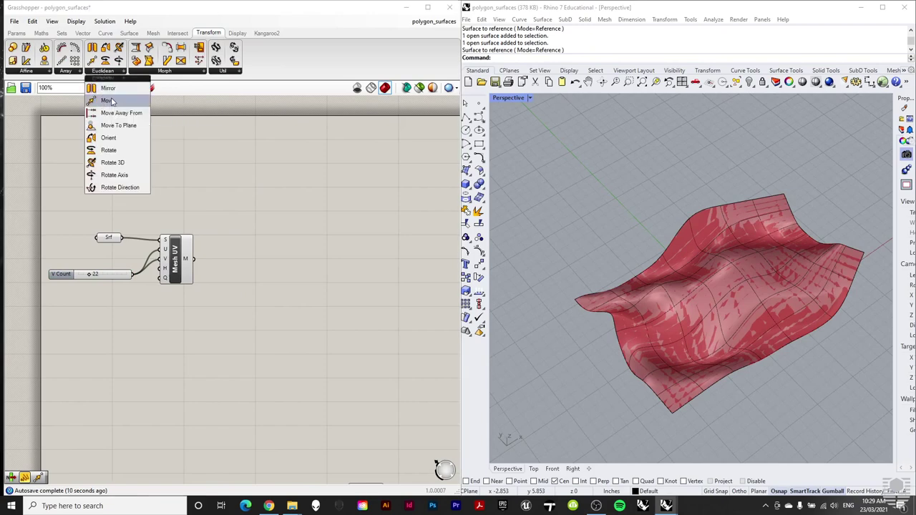
left_click_drag(100, 100, 259, 267)
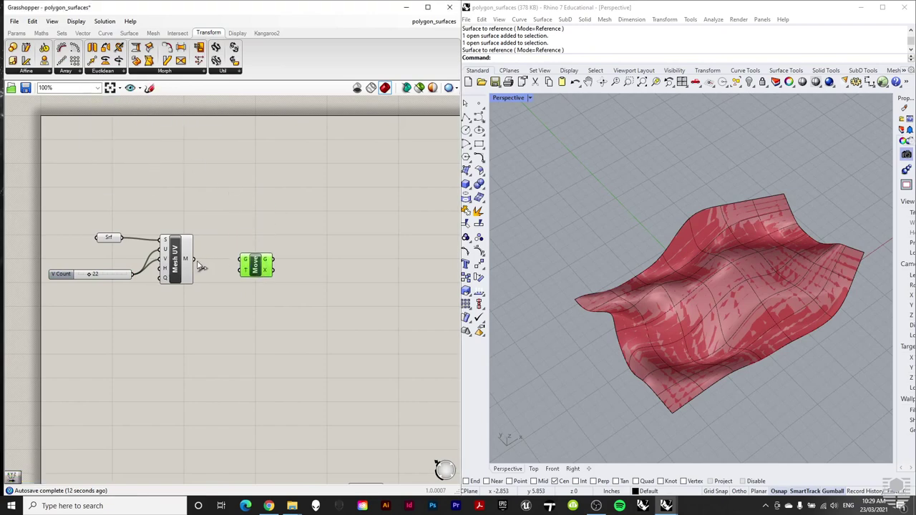
left_click_drag(193, 259, 261, 273)
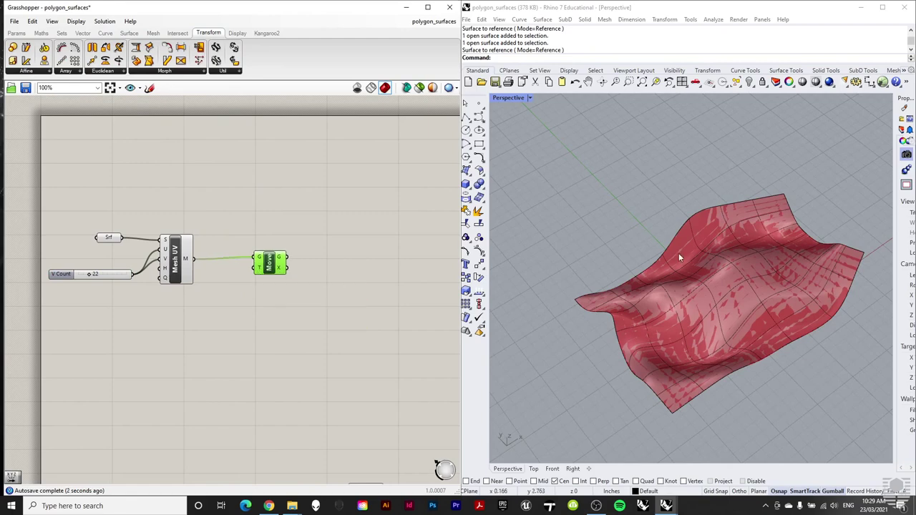
scroll(680, 261, "down", 3)
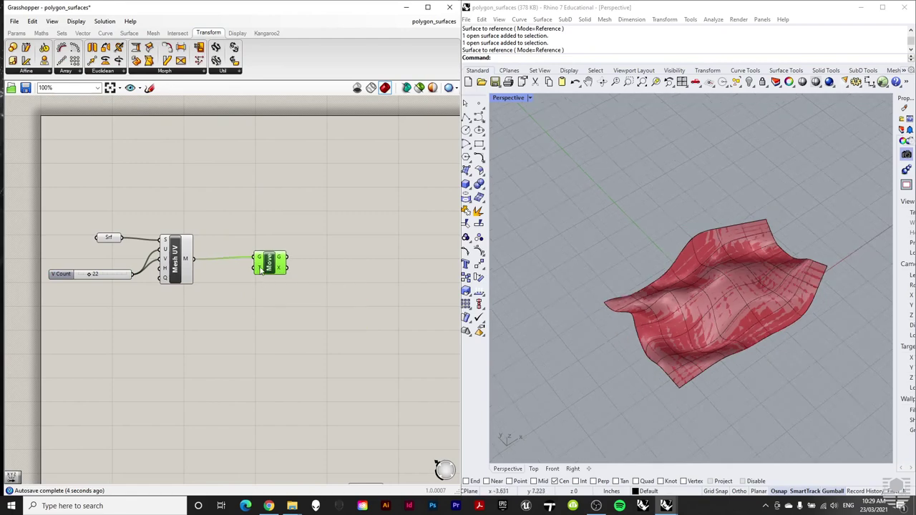
Add a Vector XYZ component below Mesh UV and connect its V output to the T input of Move.
mouse_move(261, 269)
left_click(232, 71)
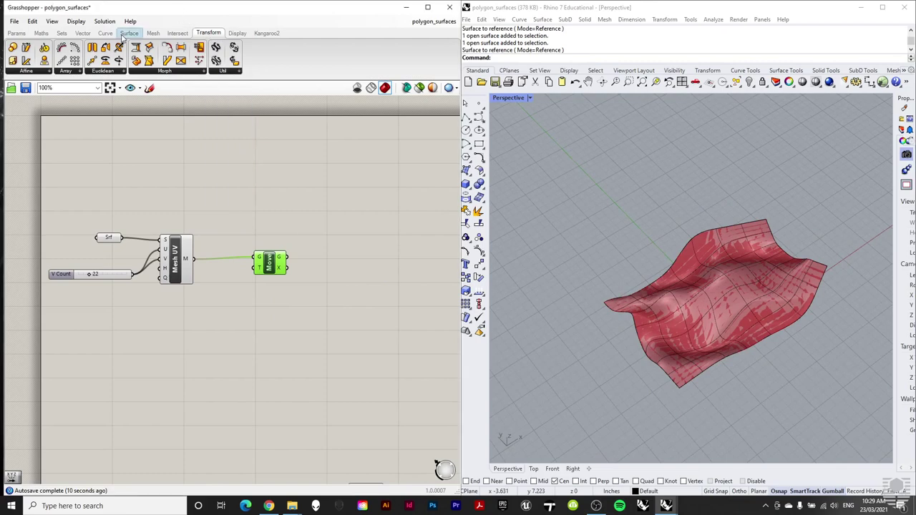
left_click(83, 33)
left_click(207, 71)
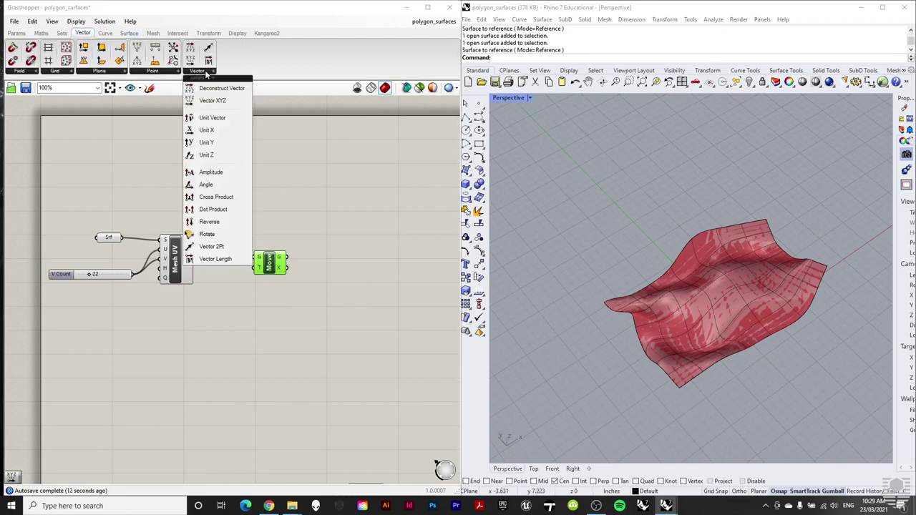
left_click(215, 100)
left_click(201, 339)
left_click_drag(201, 339, 257, 278)
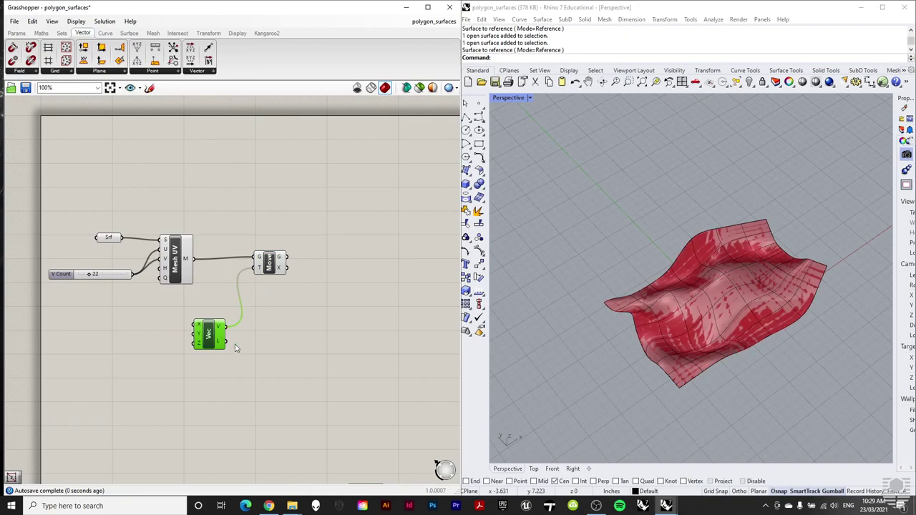
Set the Y input of the Vector XYZ component to 5 so the mesh copy is offset along Y.
right_click(199, 331)
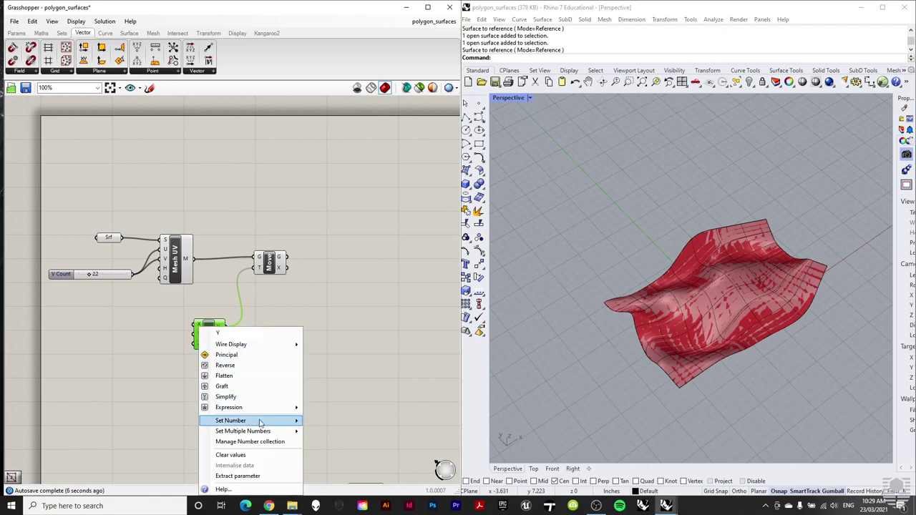
mouse_move(259, 423)
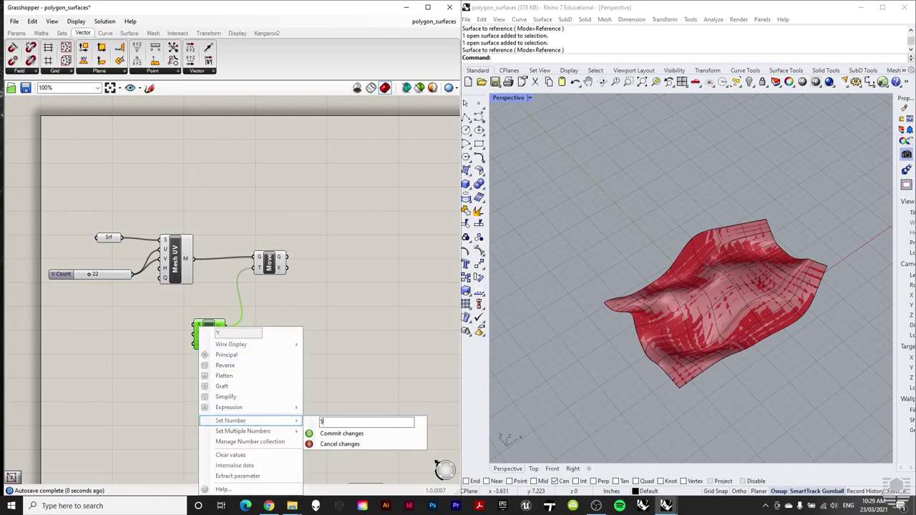
type("5")
left_click(341, 433)
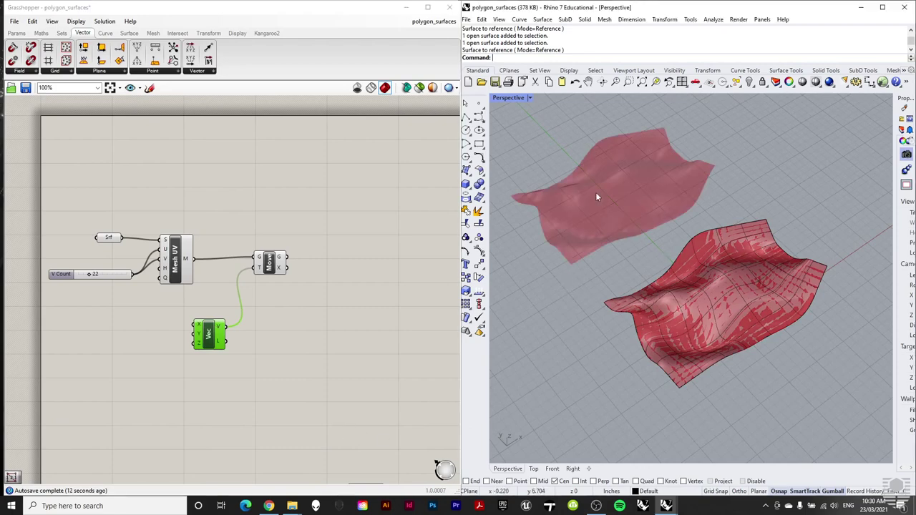
left_click(329, 239)
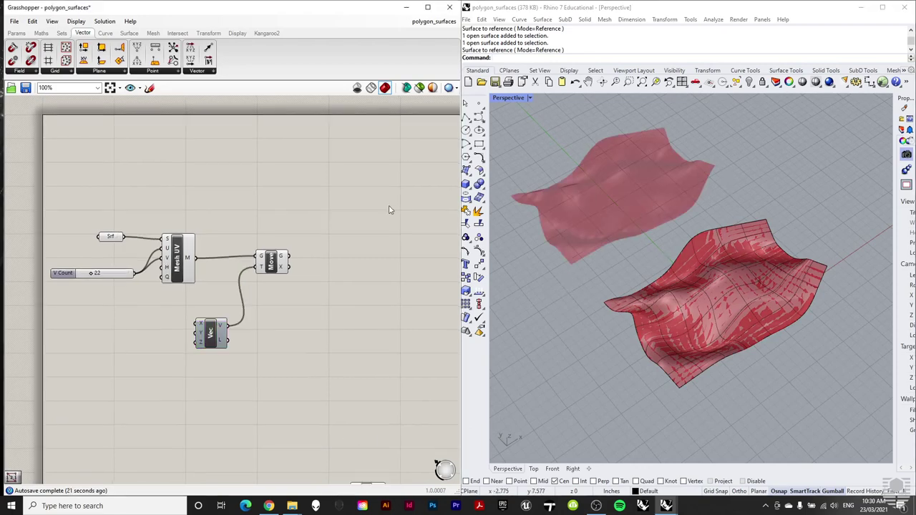
Add a Mesh Edges component beside Move and connect the moved geometry output to its M input.
left_click(153, 33)
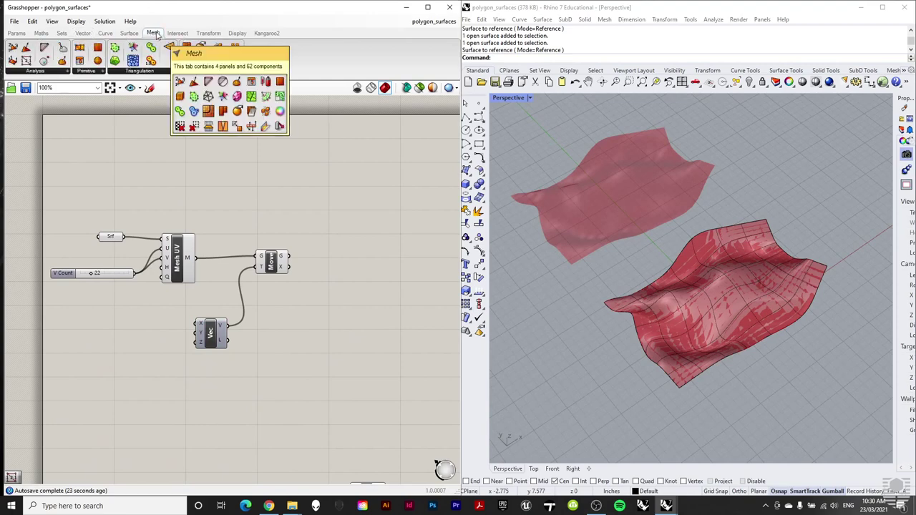
left_click(43, 73)
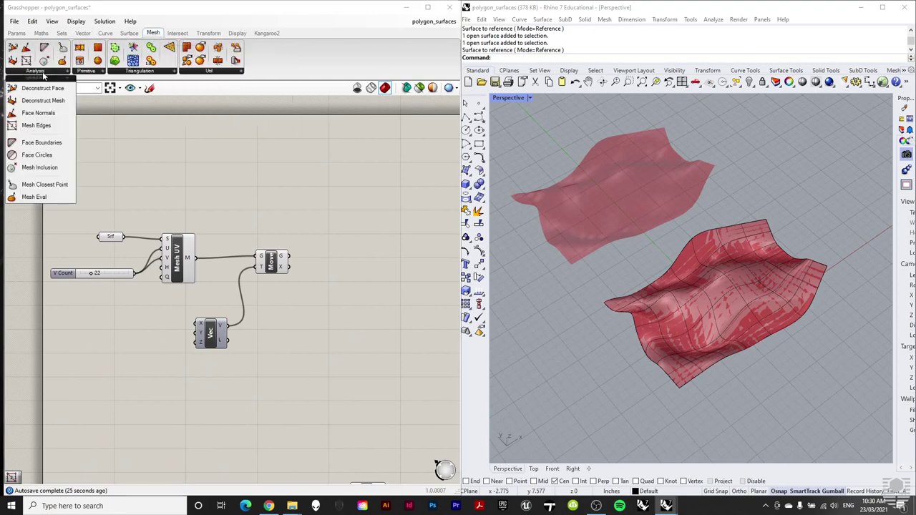
left_click_drag(50, 126, 336, 236)
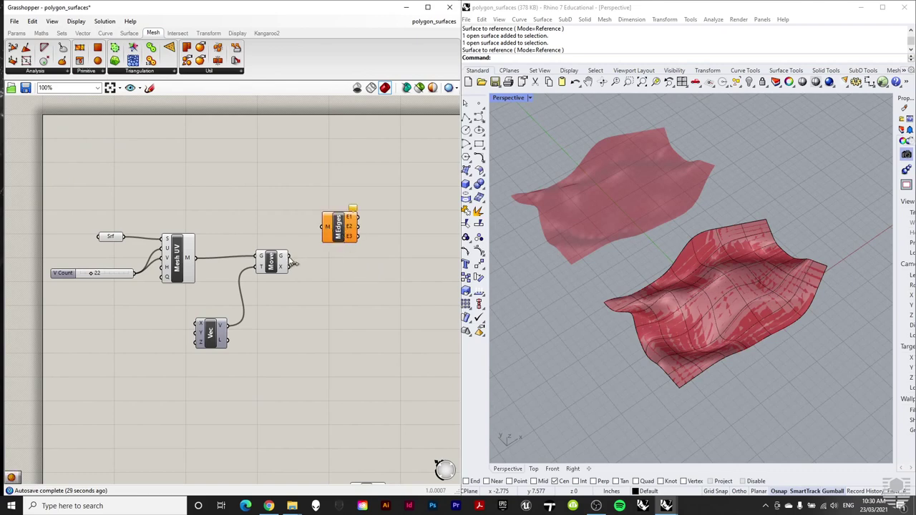
left_click_drag(289, 256, 351, 260)
left_click(377, 284)
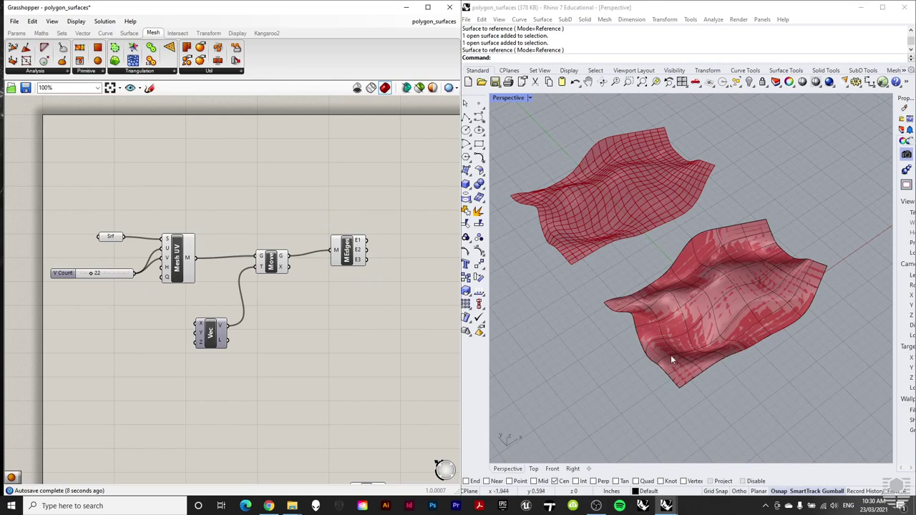
Lower the V Count slider to 4 and compare the coarse mesh copy with the original surface.
left_click(93, 274)
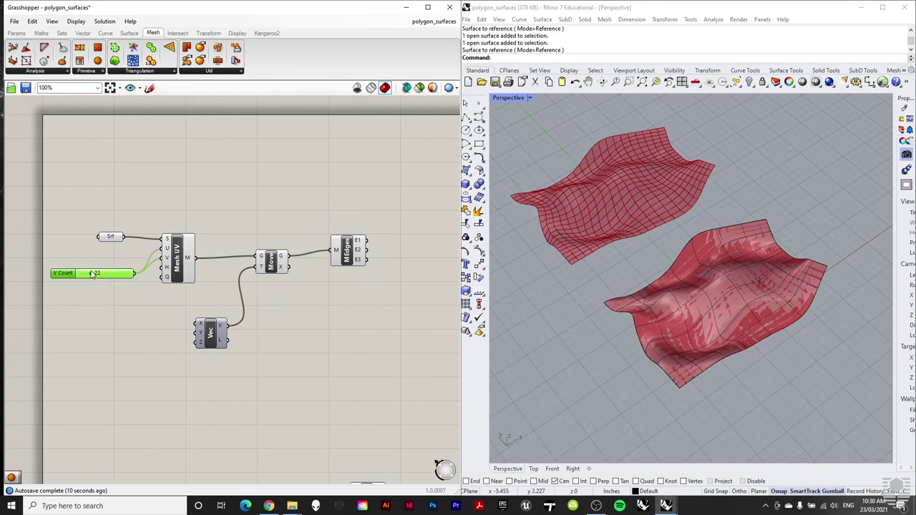
mouse_move(93, 274)
left_mouse_down()
mouse_move(79, 274)
mouse_move(83, 284)
mouse_move(81, 274)
left_mouse_up()
right_click_drag(593, 237, 672, 253)
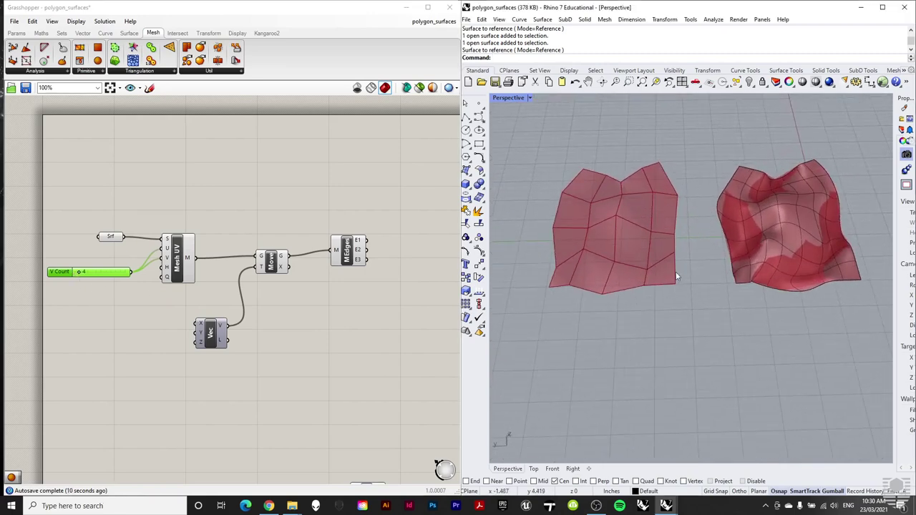
right_click_drag(623, 284, 791, 194)
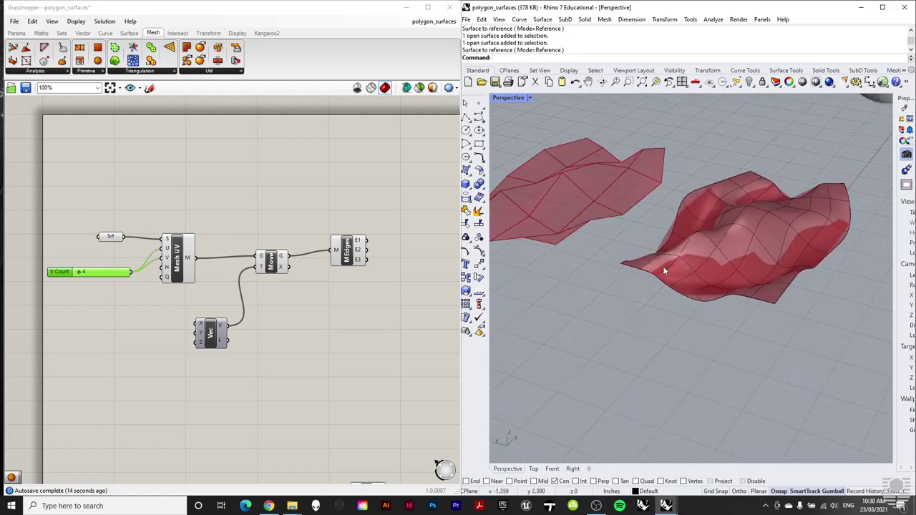
right_click_drag(632, 249, 642, 225)
scroll(536, 203, "up", 3)
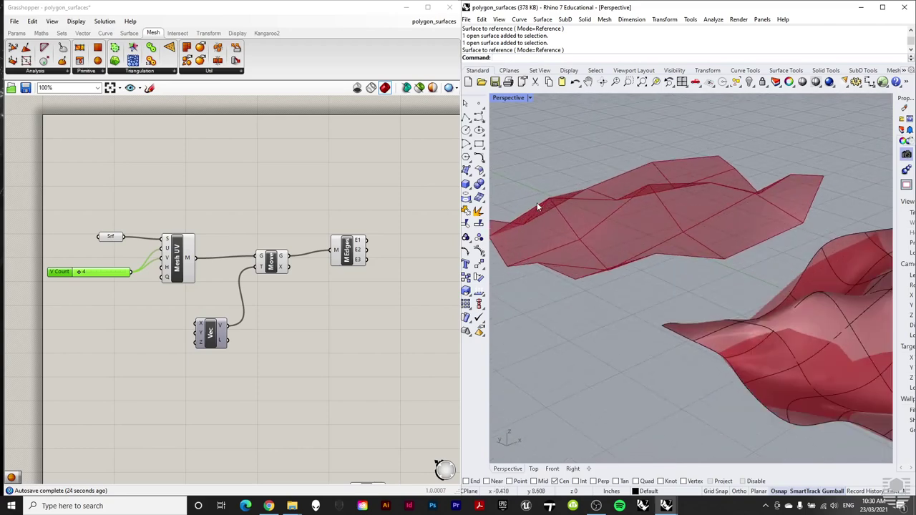
right_click_drag(537, 203, 672, 301)
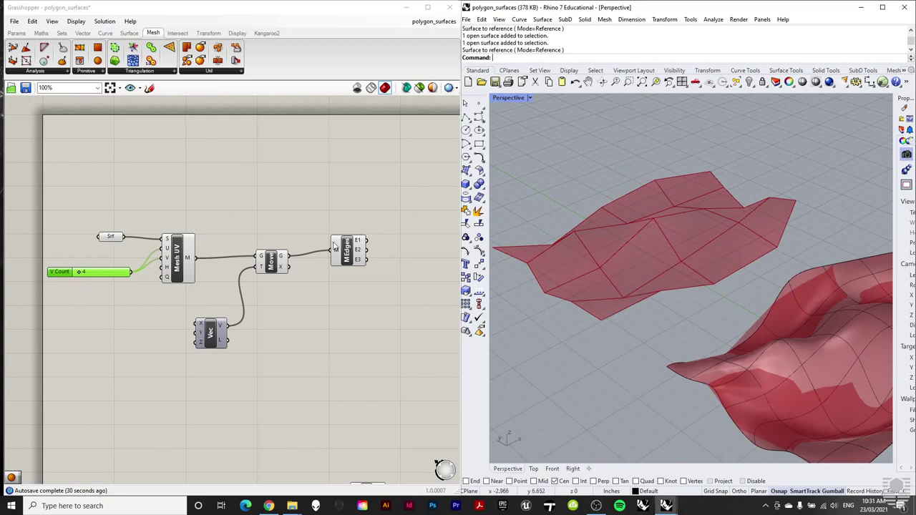
right_click_drag(623, 247, 602, 255)
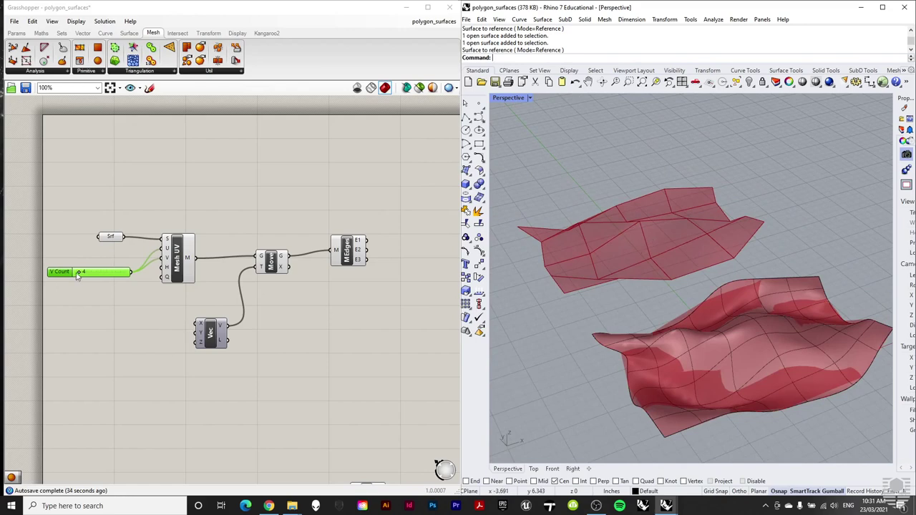
Raise the V Count slider to 31 to refine the mesh and ease it back to 27.
left_click_drag(78, 276, 92, 275)
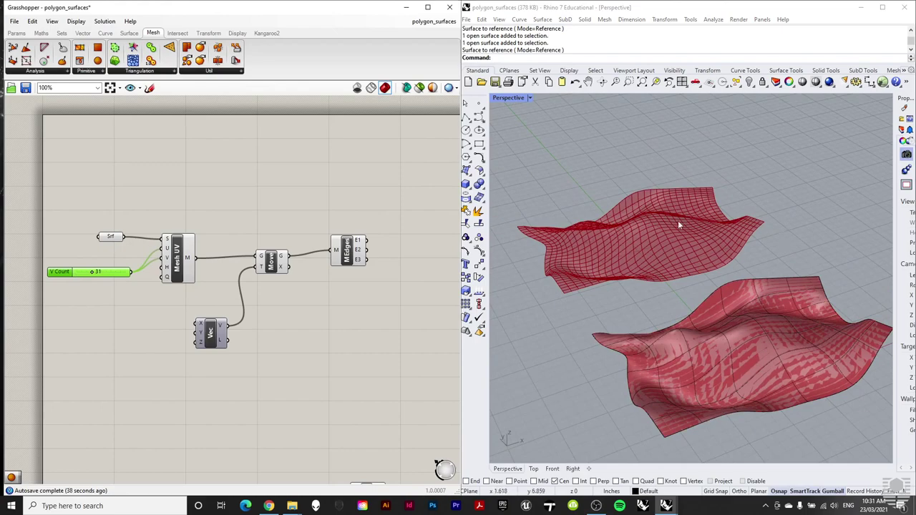
right_click_drag(677, 224, 661, 249)
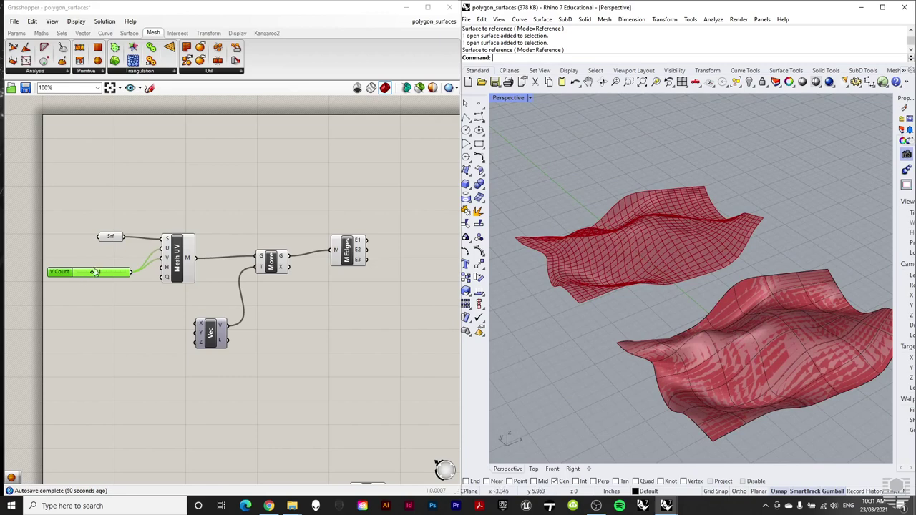
left_click_drag(91, 271, 88, 271)
left_click(311, 304)
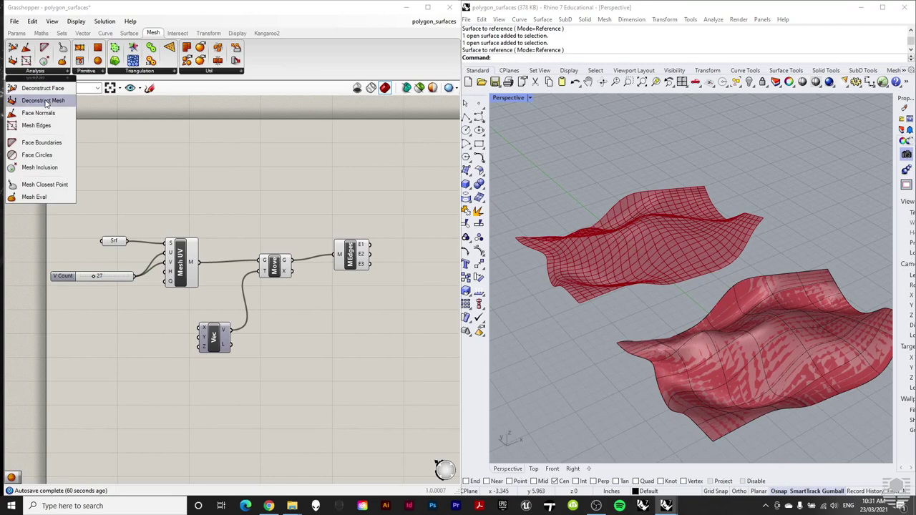
Add a Deconstruct Mesh component below Mesh Edges and connect the G output of Move to its M input.
left_click(45, 101)
left_click(352, 325)
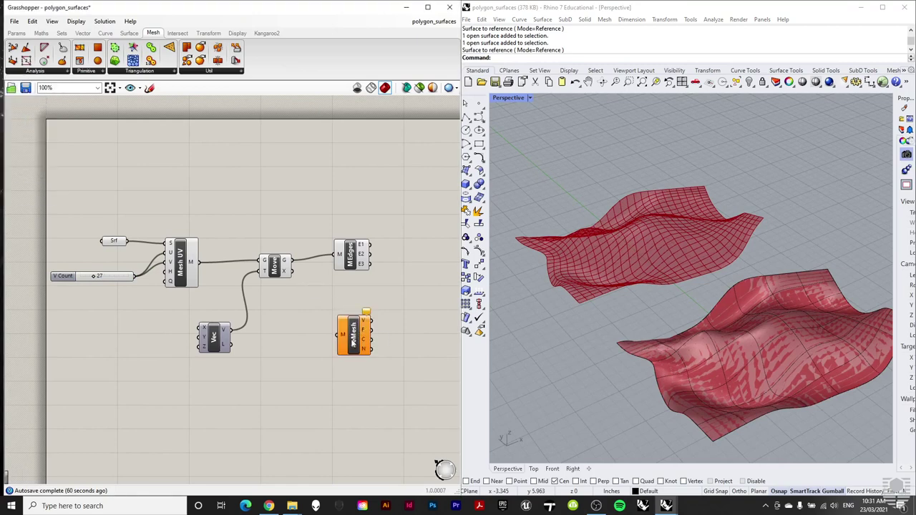
left_click_drag(291, 269, 340, 334)
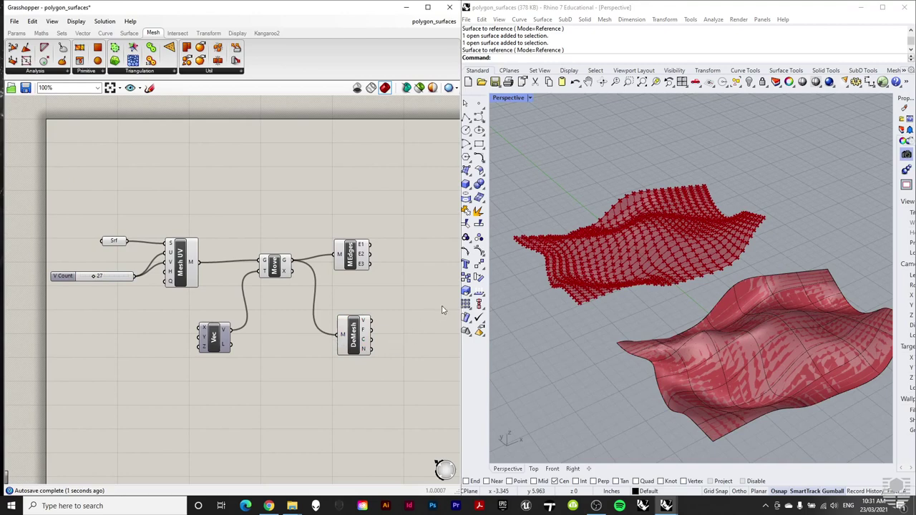
Turn off the preview of the Mesh Edges component and examine the vertices of the moved mesh.
left_click(354, 262)
right_click(353, 262)
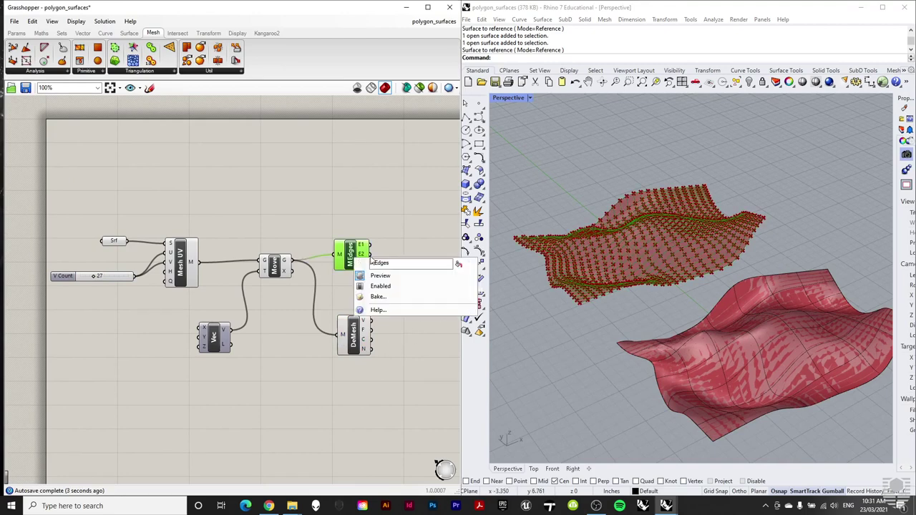
left_click(380, 277)
right_click_drag(634, 244, 632, 248)
scroll(579, 253, "up", 3)
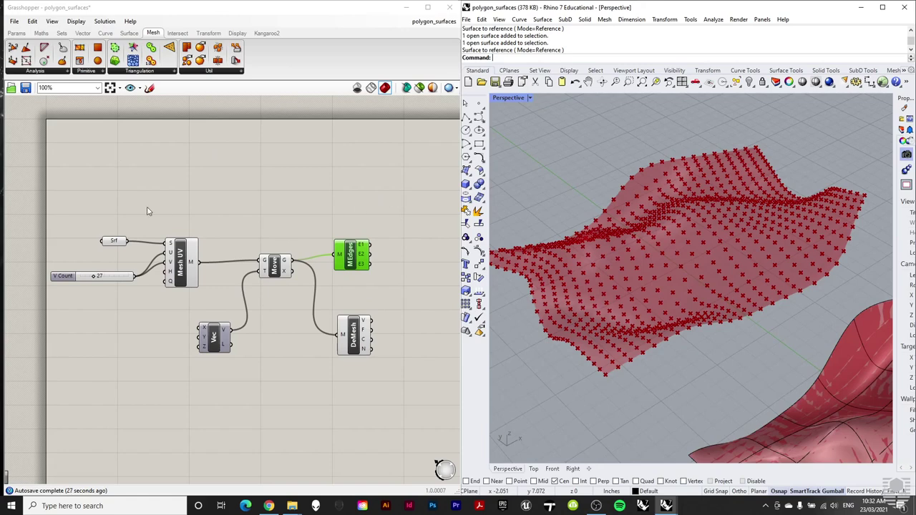
Add a Mesh Sphere component beside Deconstruct Mesh and connect the vertices output V to its B input.
left_click(86, 71)
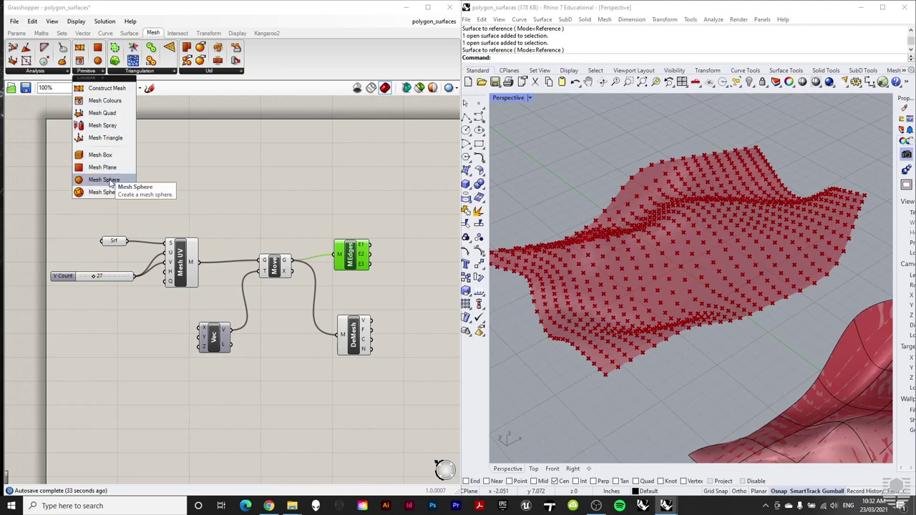
left_click_drag(107, 171, 432, 319)
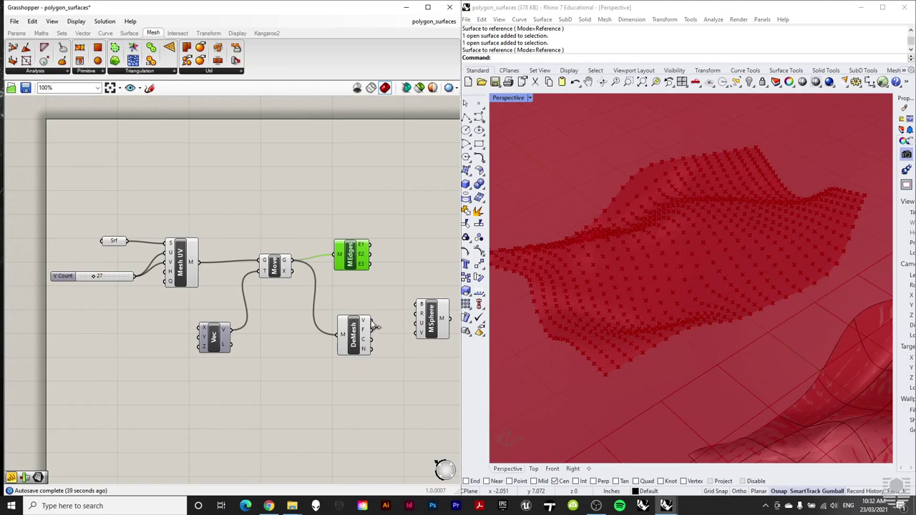
left_click_drag(372, 322, 419, 306)
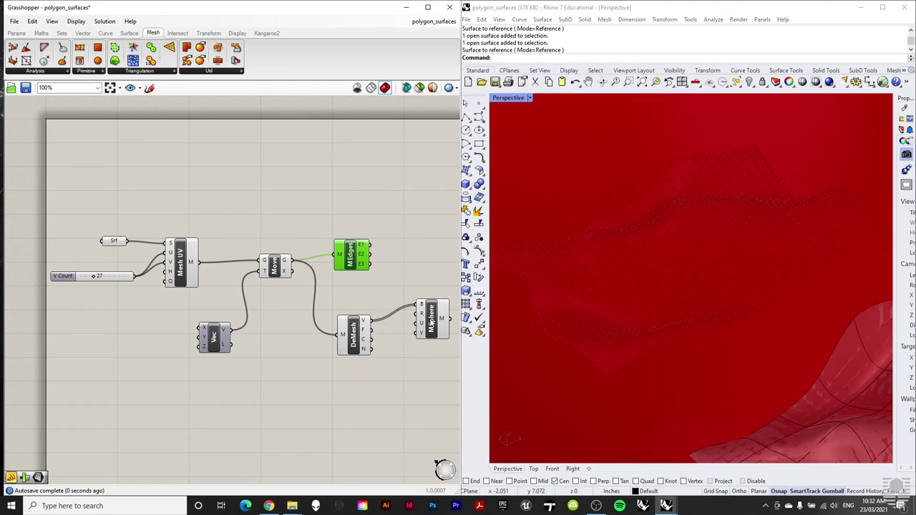
Set the radius input R of the Mesh Sphere component to 0.2 and inspect the spheres.
right_click(422, 317)
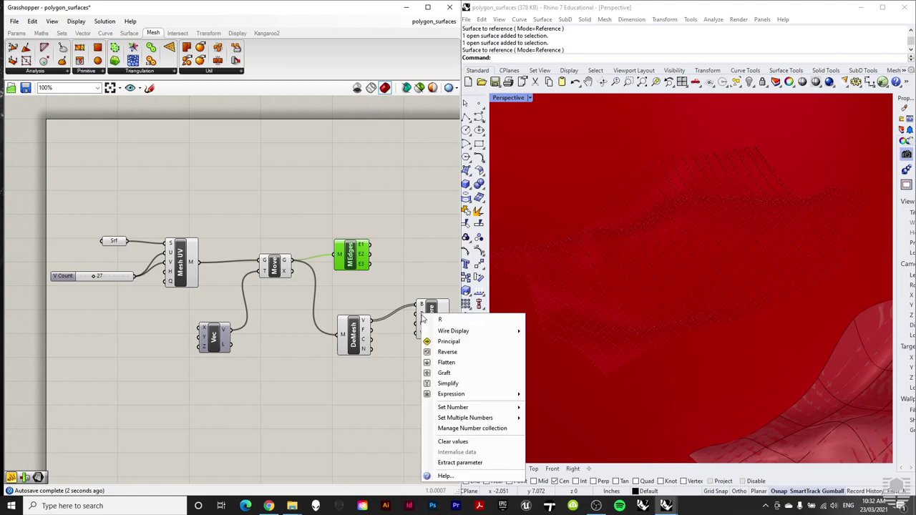
mouse_move(505, 418)
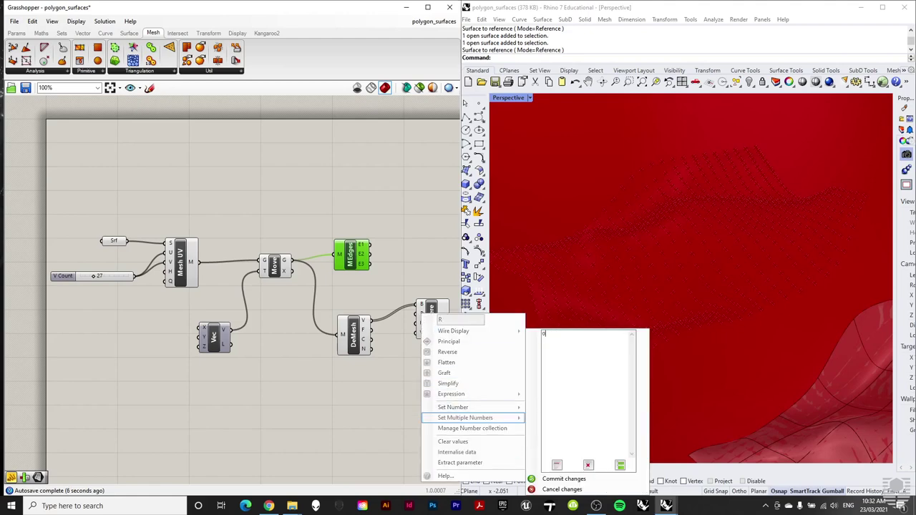
left_click(564, 481)
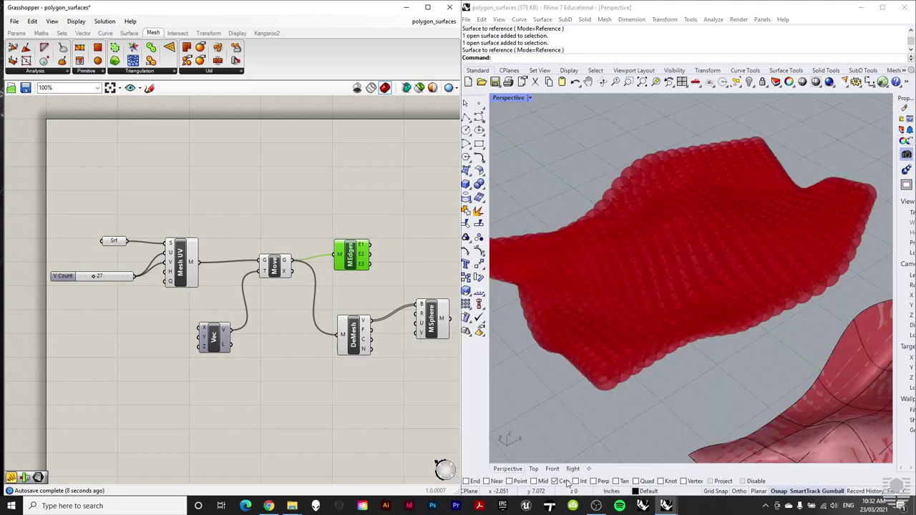
right_click_drag(702, 343, 691, 374)
scroll(687, 369, "up", 2)
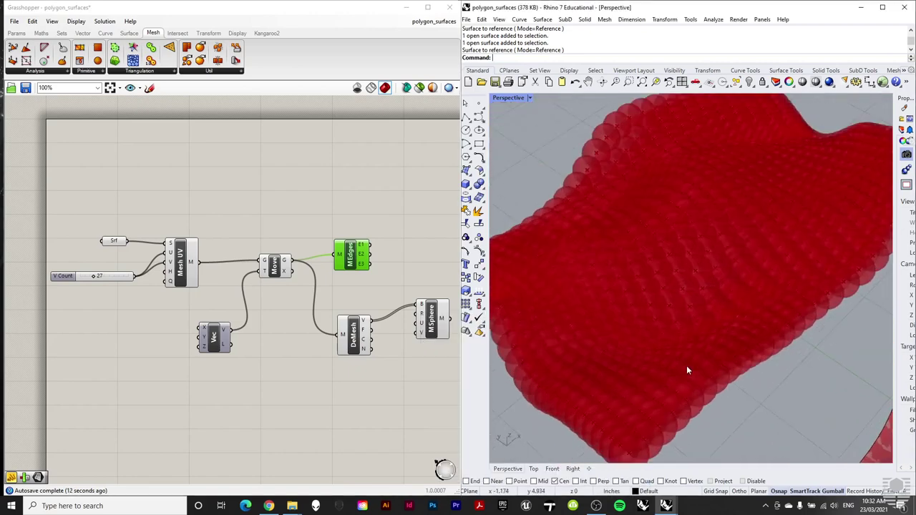
Reduce the Mesh Sphere radius input R to 0.1 to make the vertex spheres smaller.
right_click(422, 314)
mouse_move(470, 413)
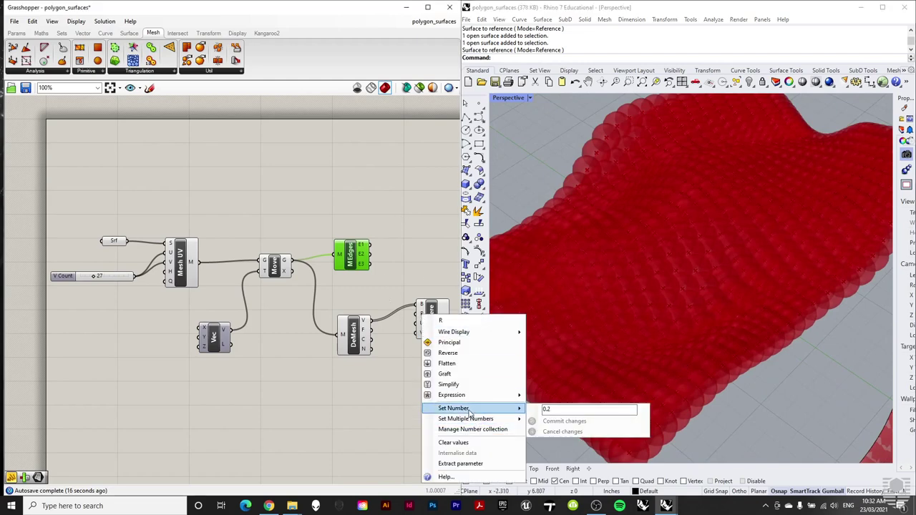
key("BackSpace")
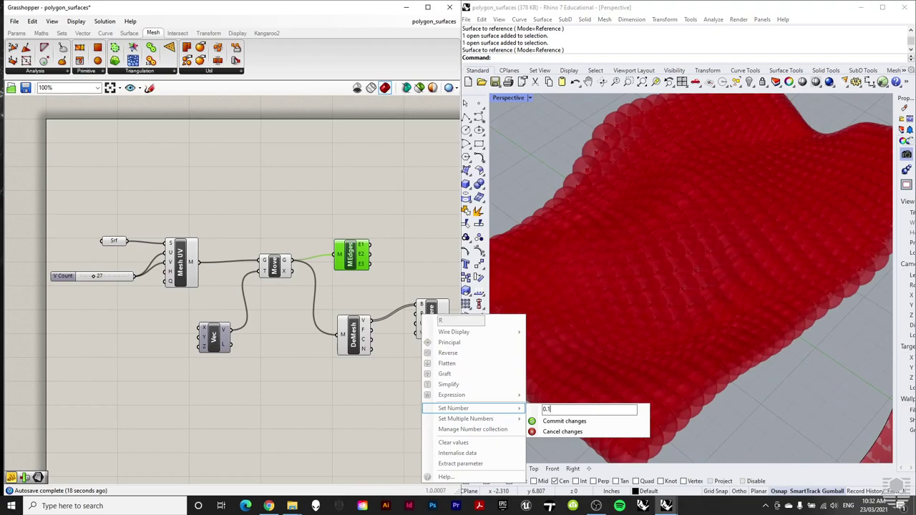
type("1")
left_click(564, 420)
right_click_drag(739, 371, 718, 390)
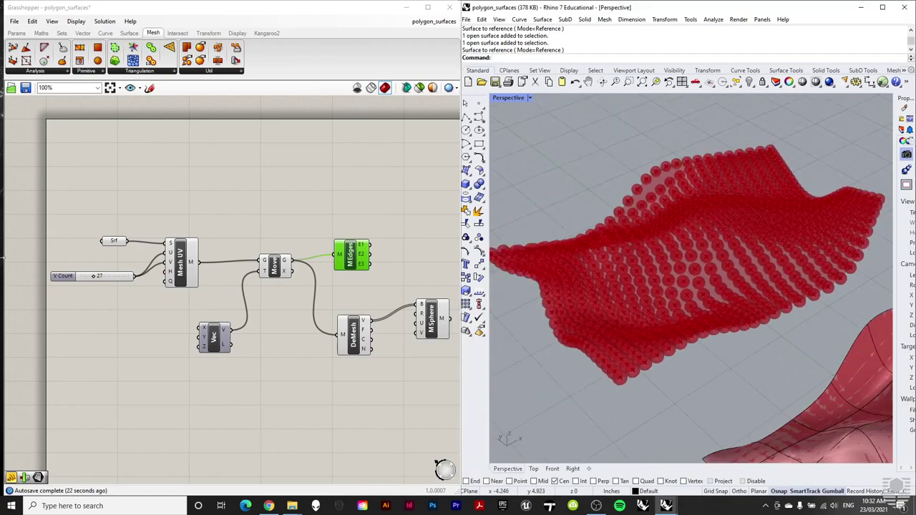
Lower the V Count slider to 21 to space out the spheres and examine them closely.
left_click(96, 277)
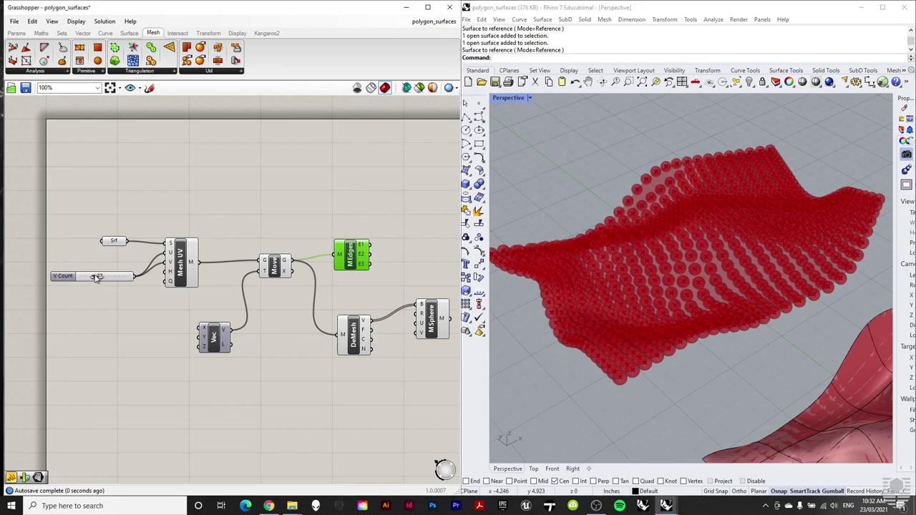
mouse_move(97, 278)
left_mouse_down()
mouse_move(89, 274)
mouse_move(105, 277)
mouse_move(94, 277)
left_mouse_up()
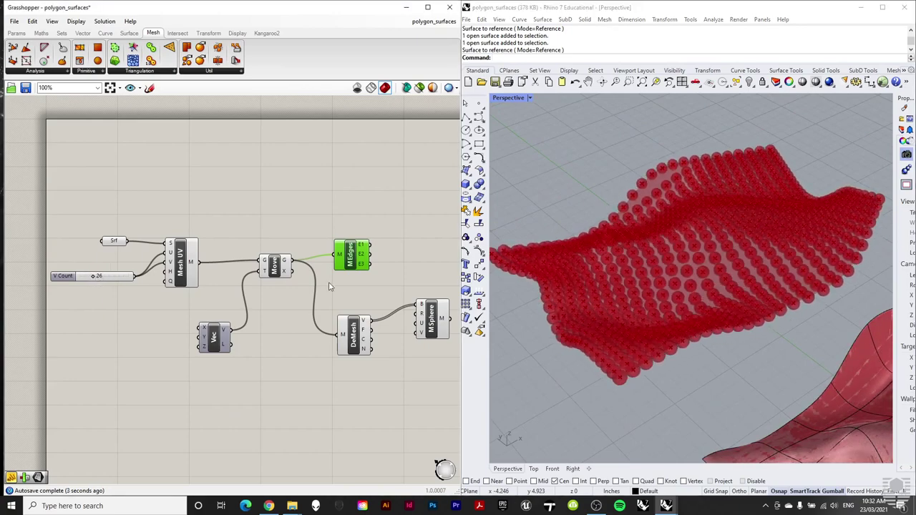
mouse_move(364, 322)
left_click_drag(94, 277, 91, 276)
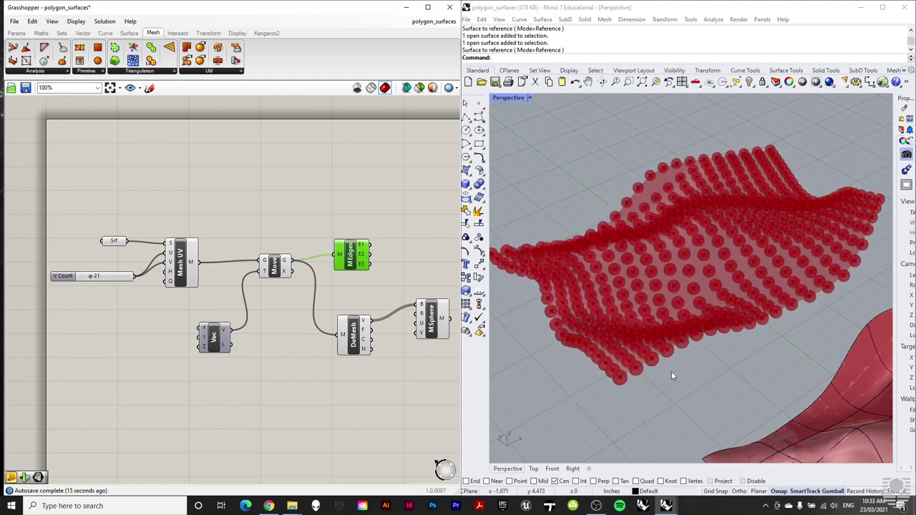
scroll(669, 344, "up", 5)
scroll(706, 358, "up", 3)
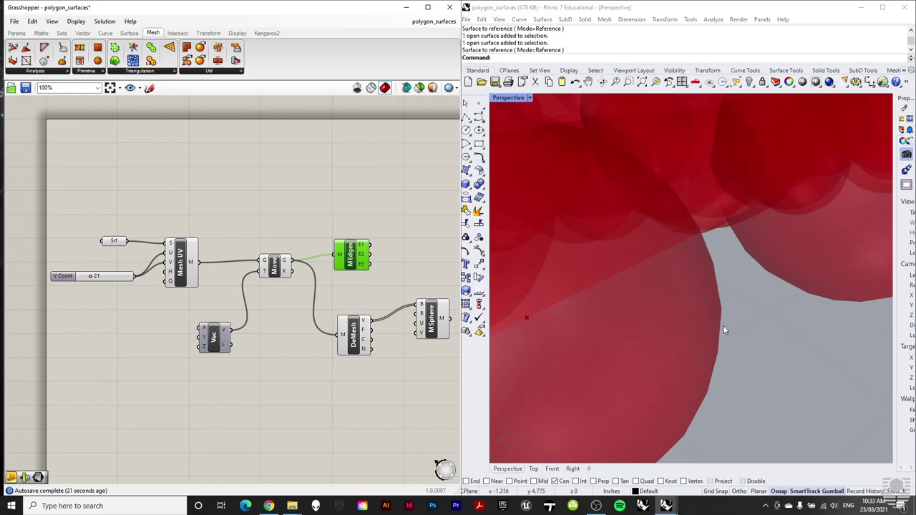
Examine the spheres on the moved mesh's vertices, both close up along the mesh edge and across the whole mesh.
scroll(723, 344, "down", 5)
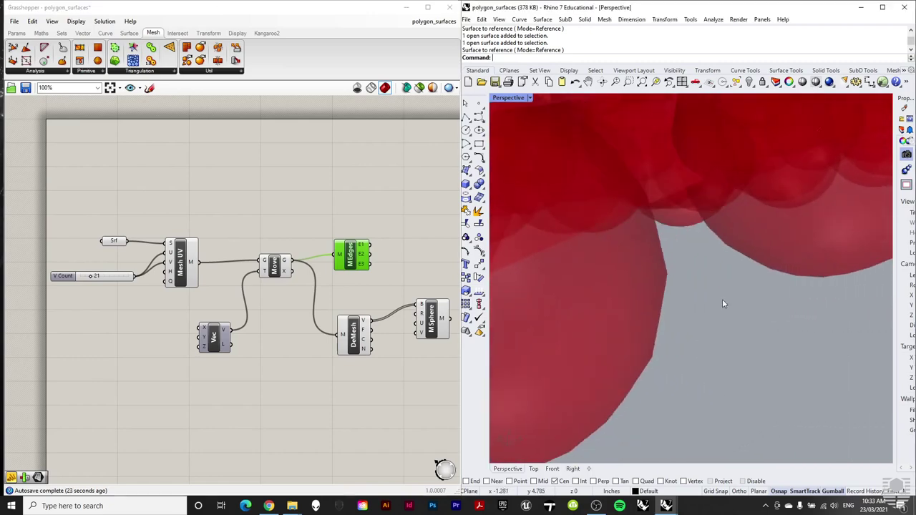
scroll(715, 307, "down", 2)
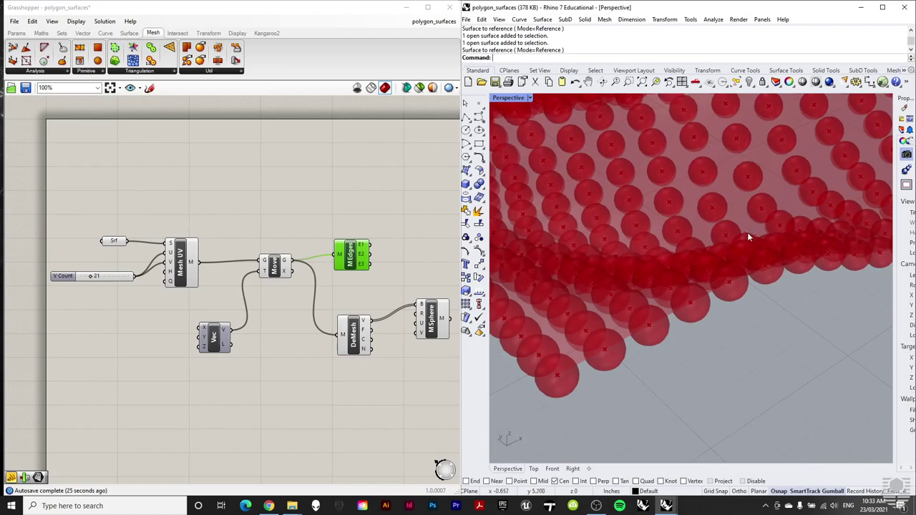
scroll(710, 308, "down", 4)
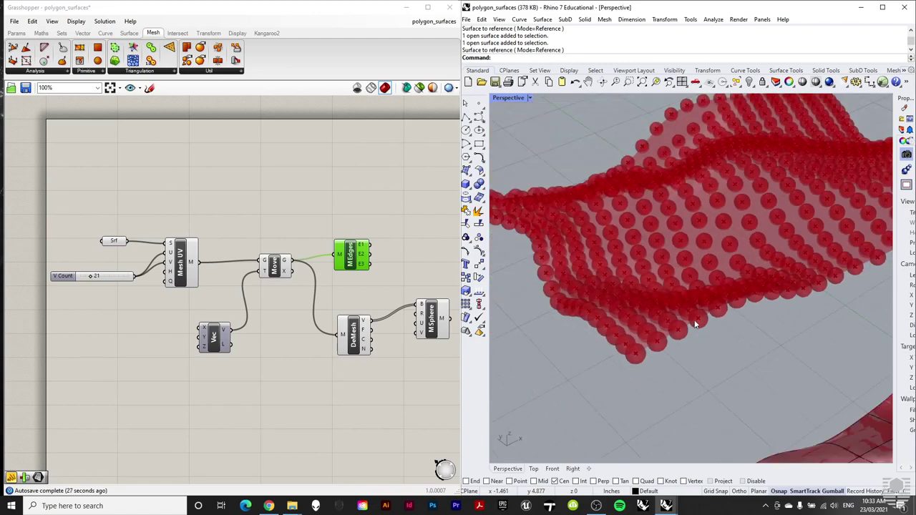
scroll(706, 334, "down", 2)
scroll(719, 330, "up", 5)
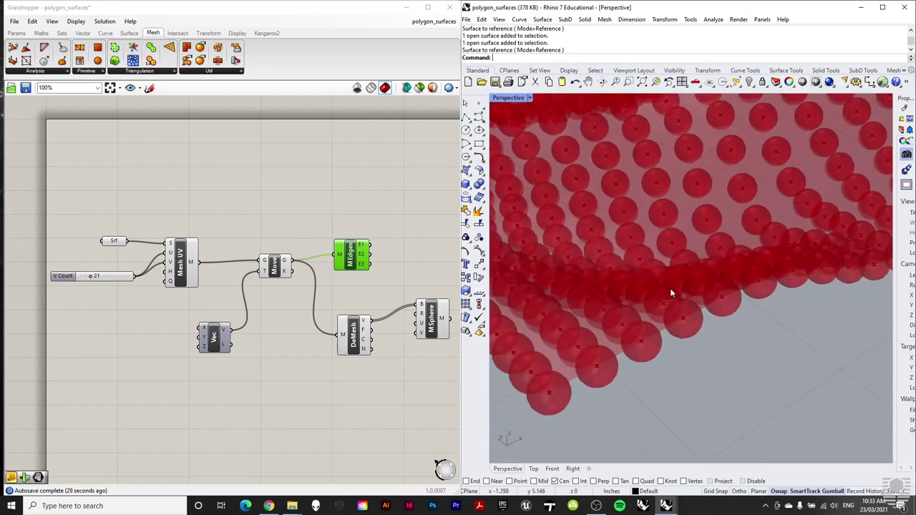
scroll(669, 300, "down", 3)
scroll(678, 297, "down", 3)
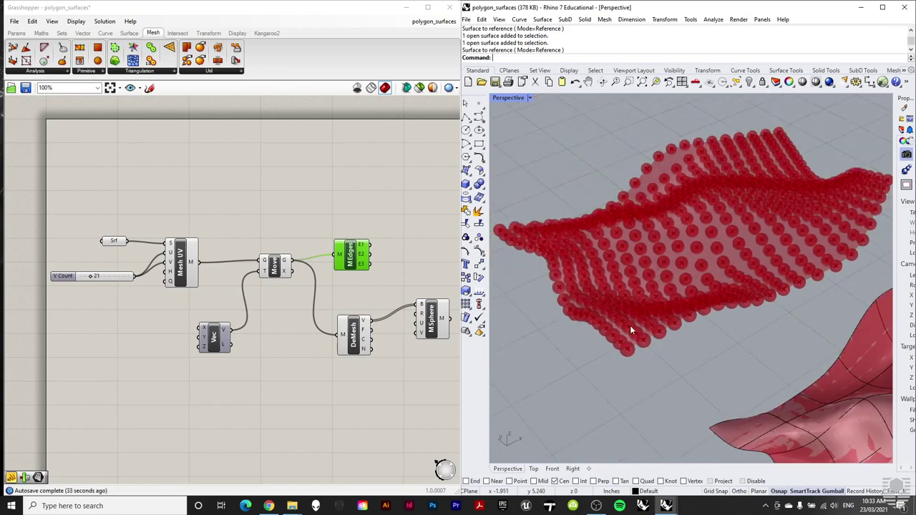
scroll(657, 322, "up", 4)
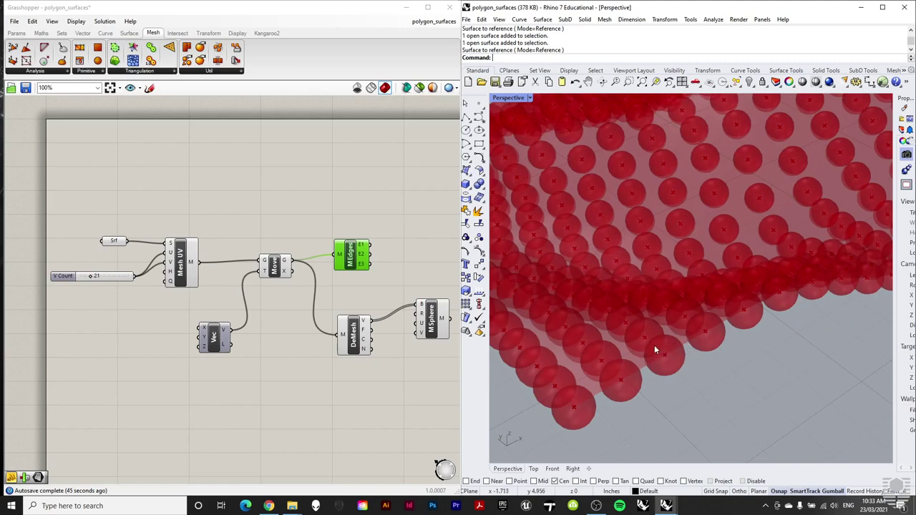
scroll(673, 347, "down", 6)
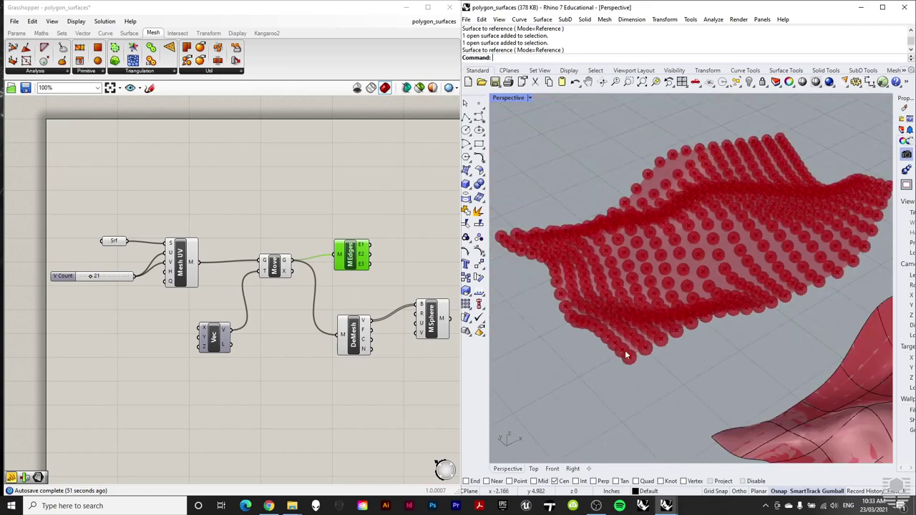
scroll(621, 290, "down", 3)
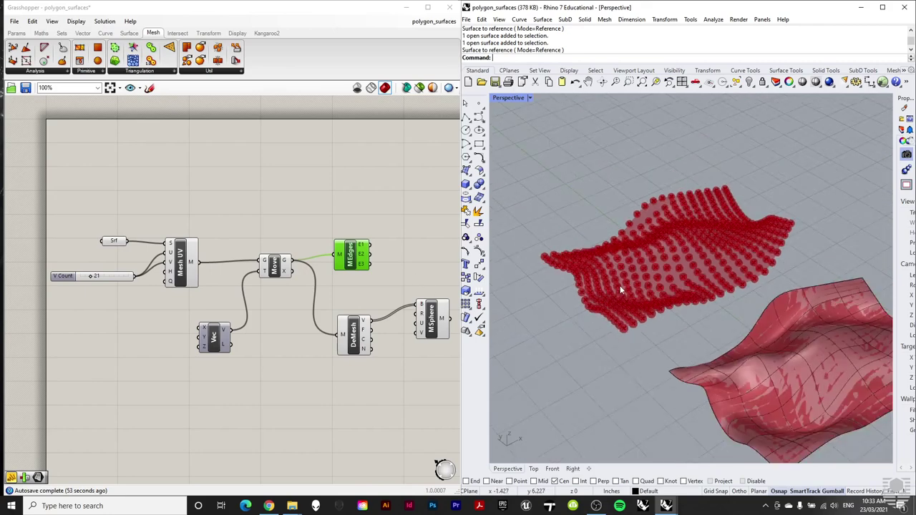
scroll(624, 287, "up", 2)
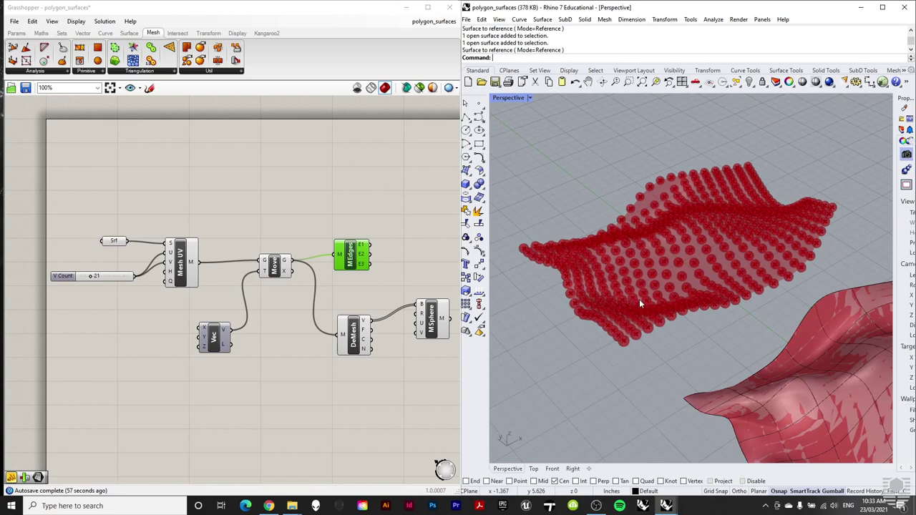
Deselect the Mesh Edges component and view the sphere-covered mesh together with the original surface.
left_click(410, 281)
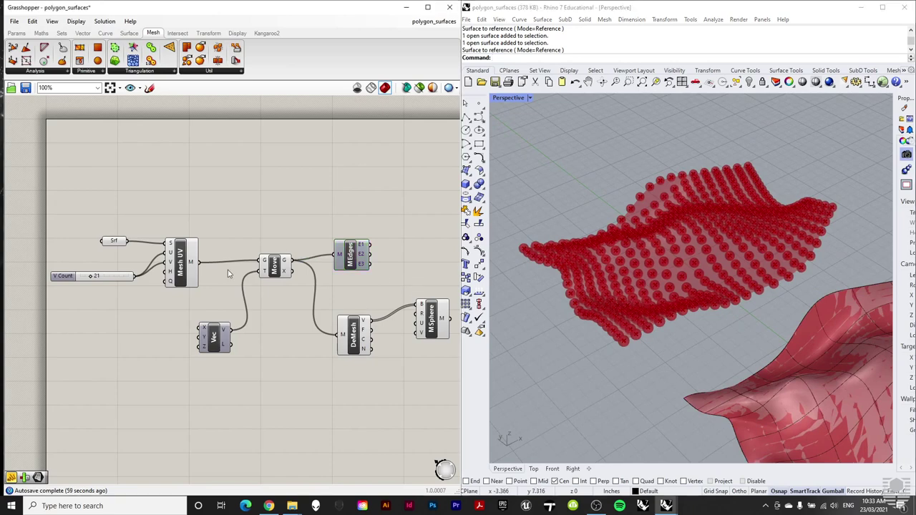
scroll(143, 225, "down", 1)
scroll(153, 221, "up", 1)
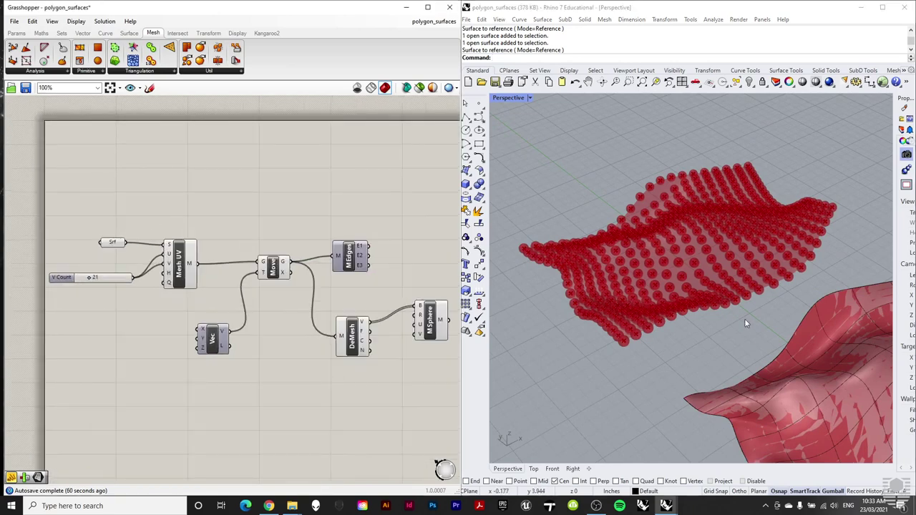
right_click_drag(744, 319, 848, 312)
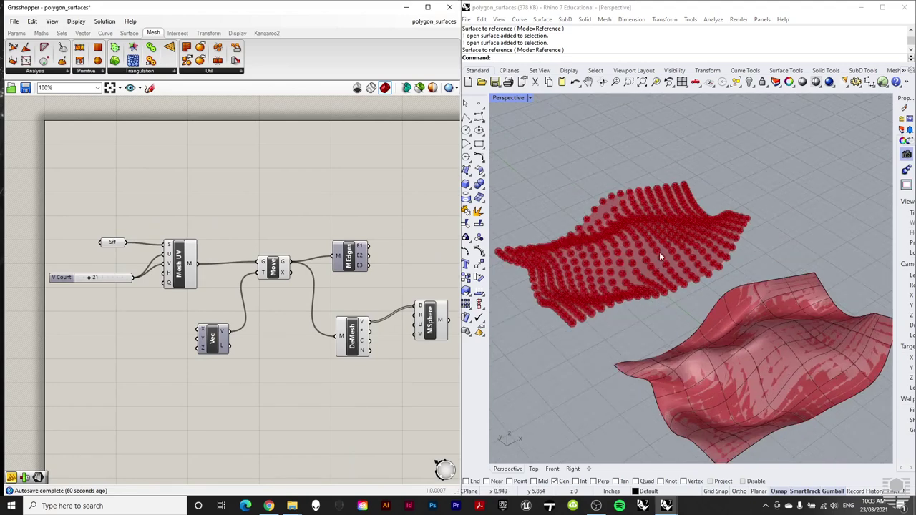
right_click_drag(423, 255, 402, 252)
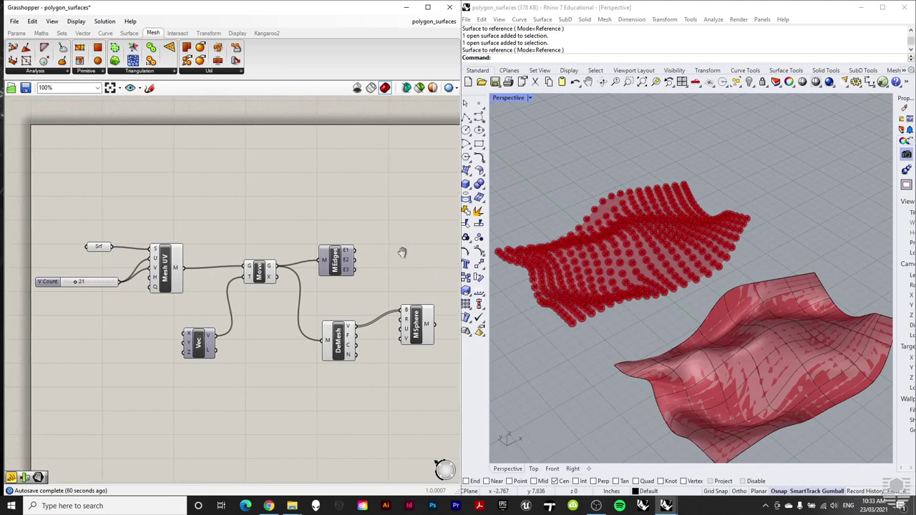